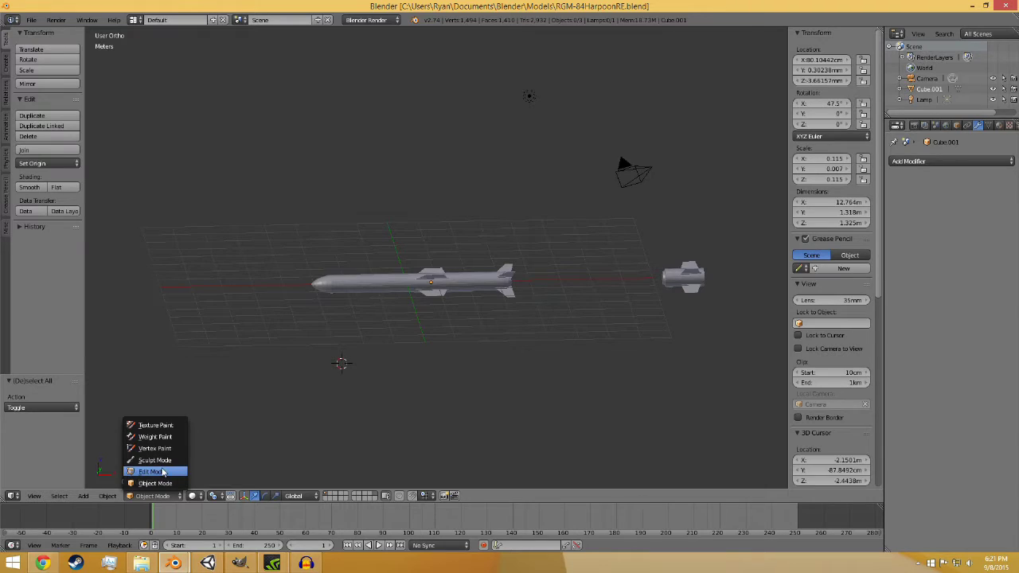
Step: Put the missile model into Edit Mode with edge selection
left_click(164, 473)
scroll(423, 420, "up", 6)
middle_click_drag(423, 421, 368, 421)
key("KP_1")
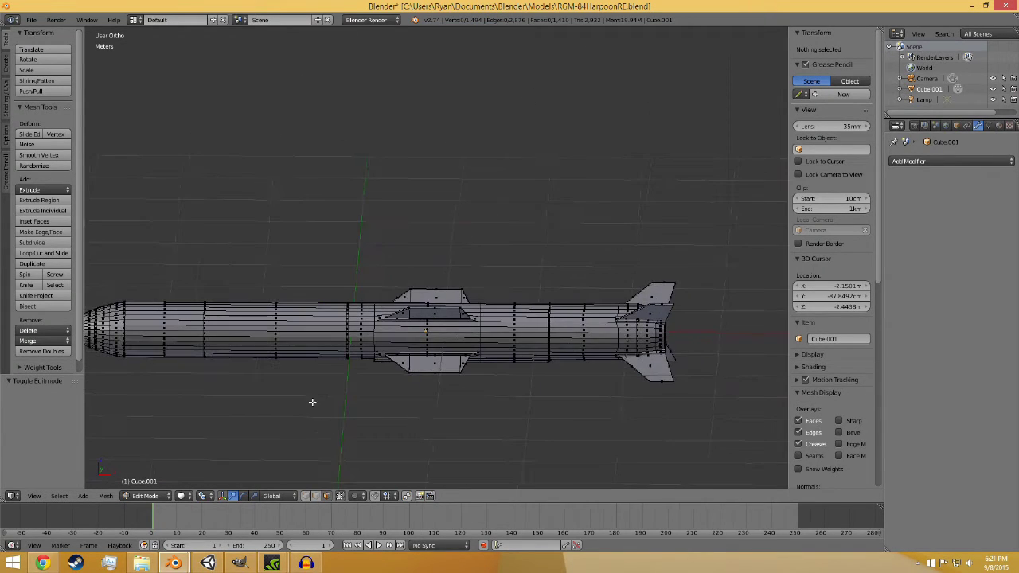
scroll(311, 403, "down", 3)
scroll(270, 433, "up", 5)
scroll(250, 461, "up", 2)
left_click(316, 497)
middle_click_drag(295, 425, 521, 416, "shift")
scroll(396, 419, "up", 3)
scroll(346, 409, "down", 5)
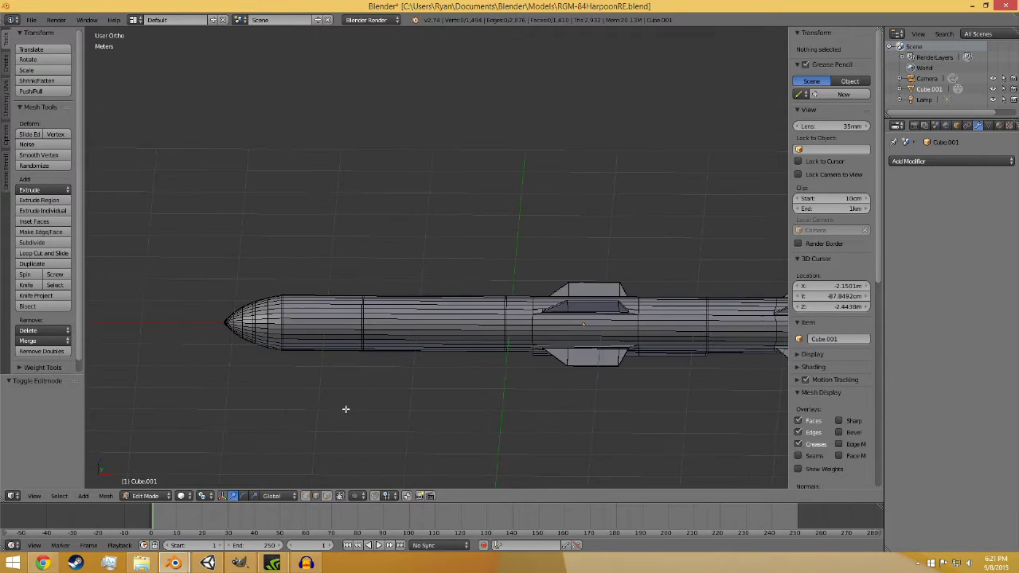
scroll(347, 381, "down", 4)
Step: Switch to Chrome, bring up the U.S. Military Ammunition Markings page and examine its MIL-STD-709C color code table
left_click(49, 561)
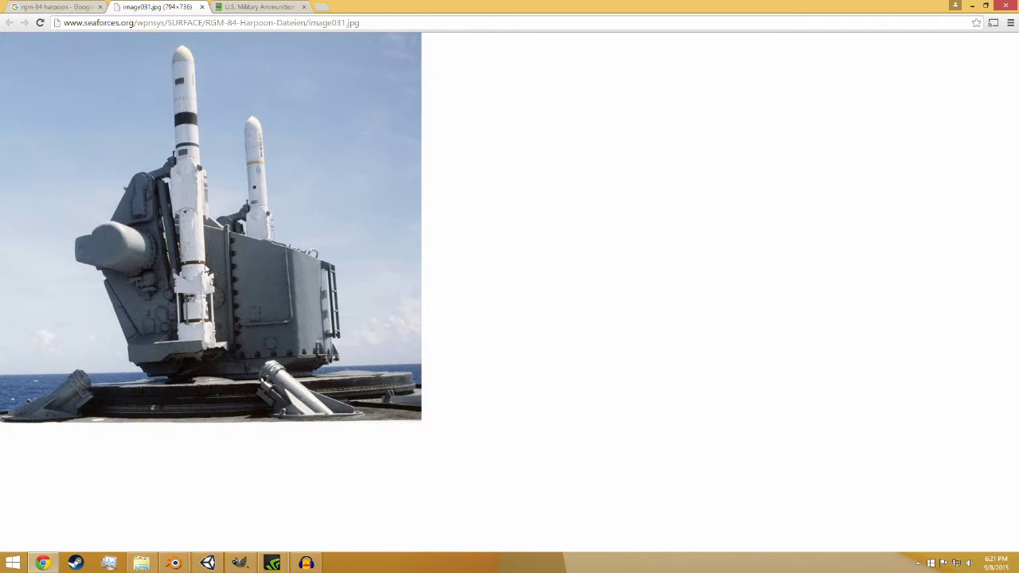
left_click(261, 7)
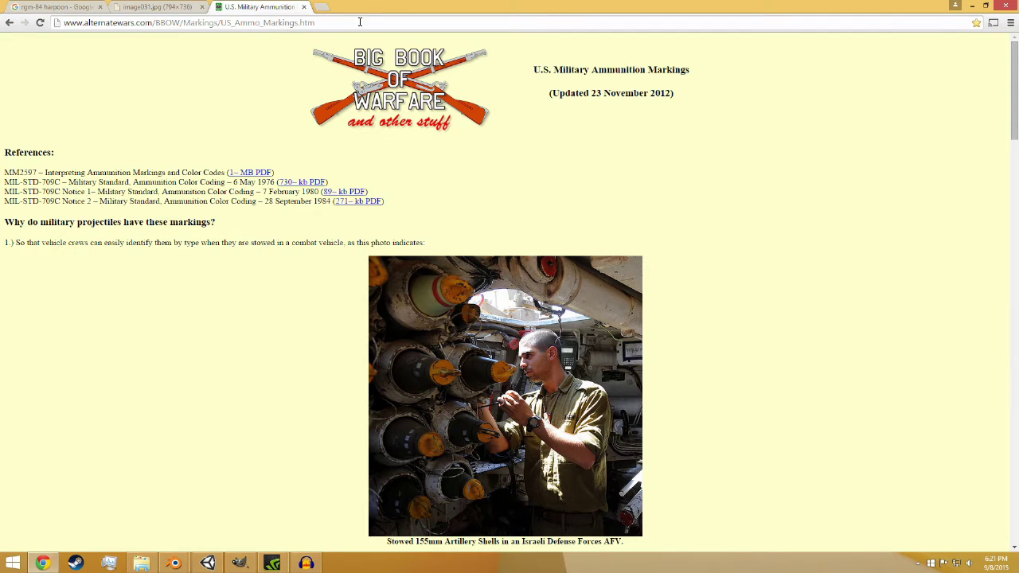
left_click_drag(360, 22, 56, 31)
left_click(144, 73)
scroll(205, 186, "down", 5)
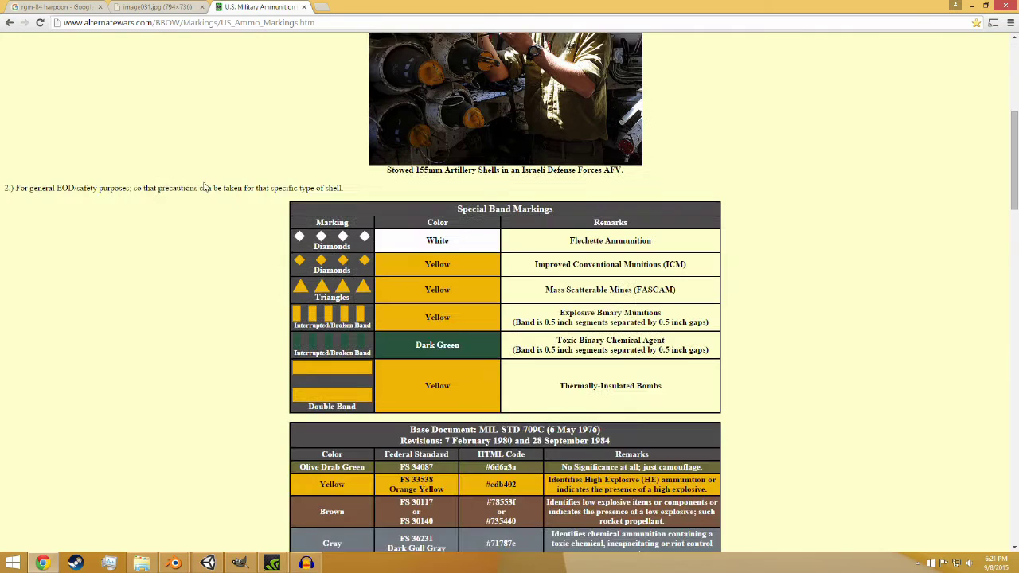
scroll(205, 186, "down", 3)
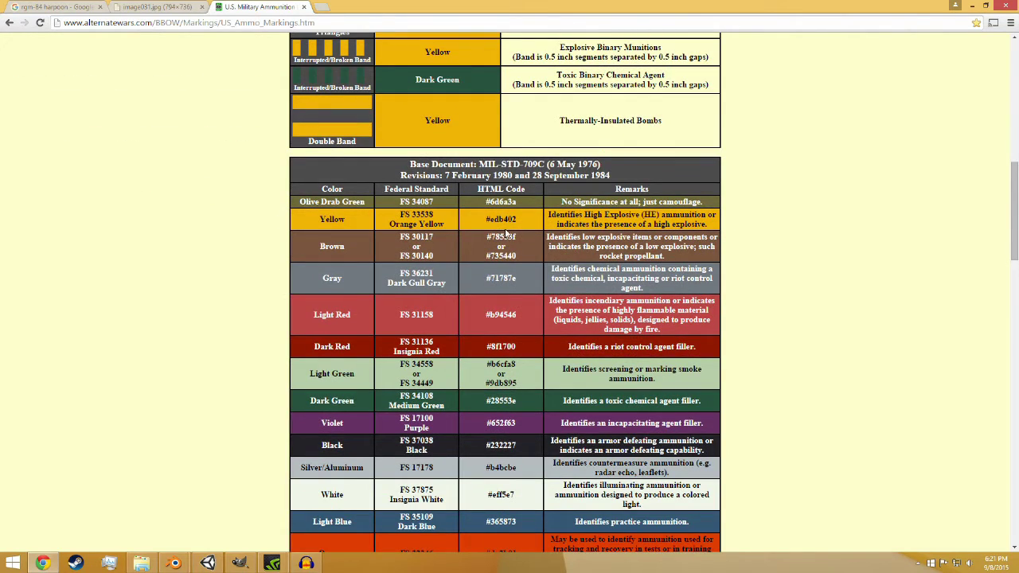
left_click_drag(527, 239, 419, 224)
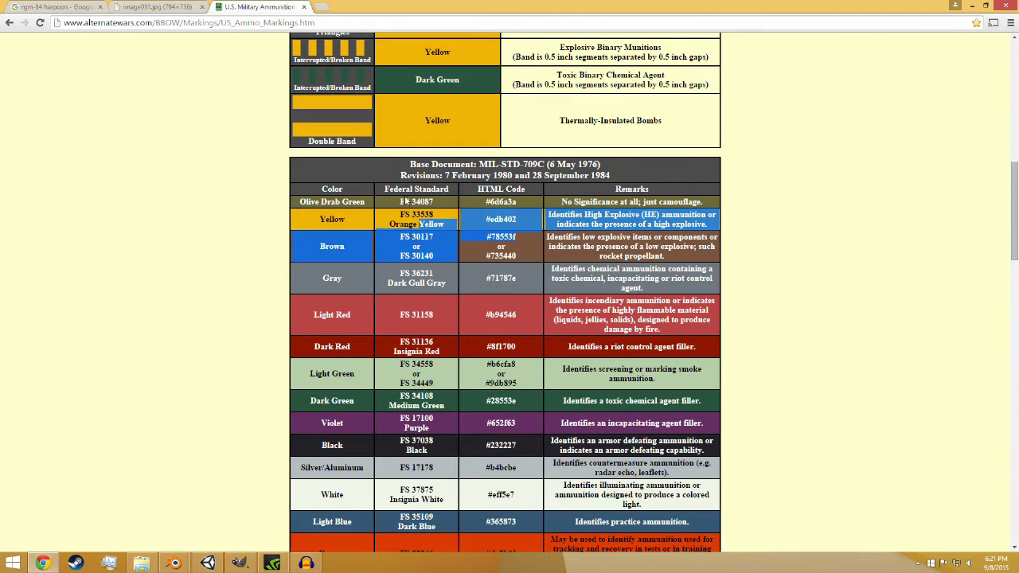
left_click(404, 201)
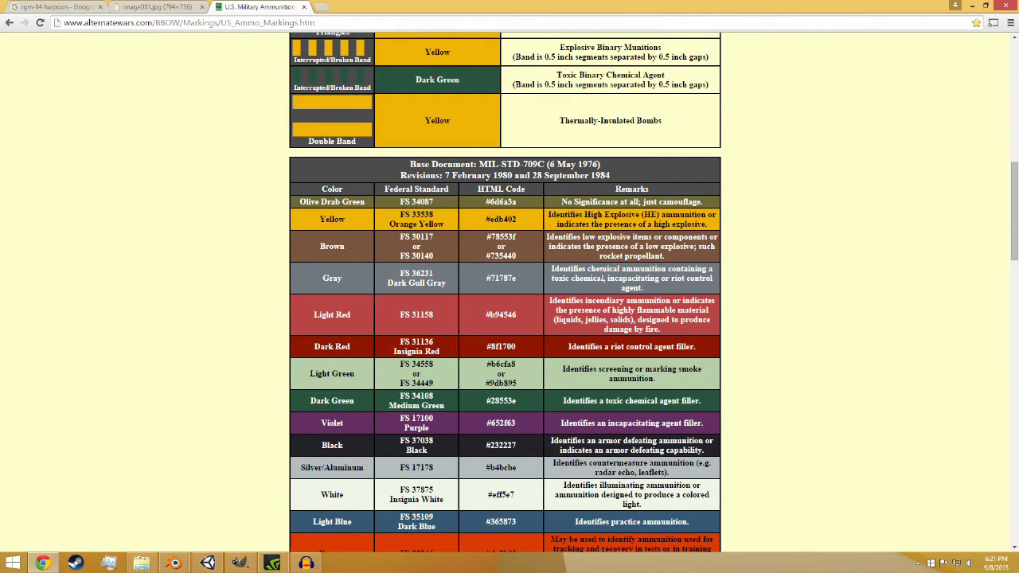
Step: Read the note about gray on air-launched missiles below the color table, and return to the Harpoon launcher photo
scroll(574, 269, "down", 3)
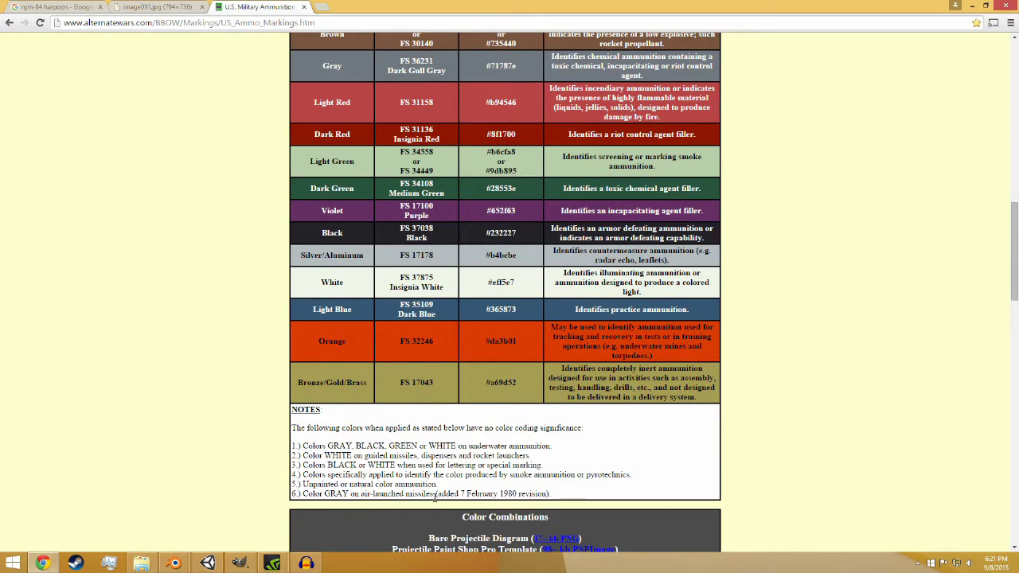
triple_click(542, 493)
left_click(542, 494)
scroll(423, 410, "up", 9)
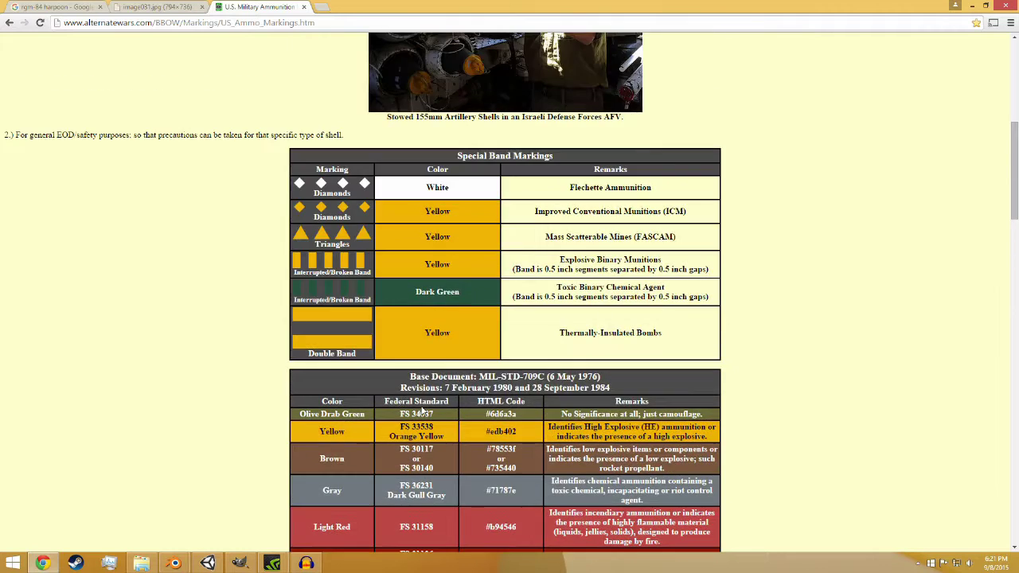
scroll(423, 410, "up", 1)
left_click(155, 6)
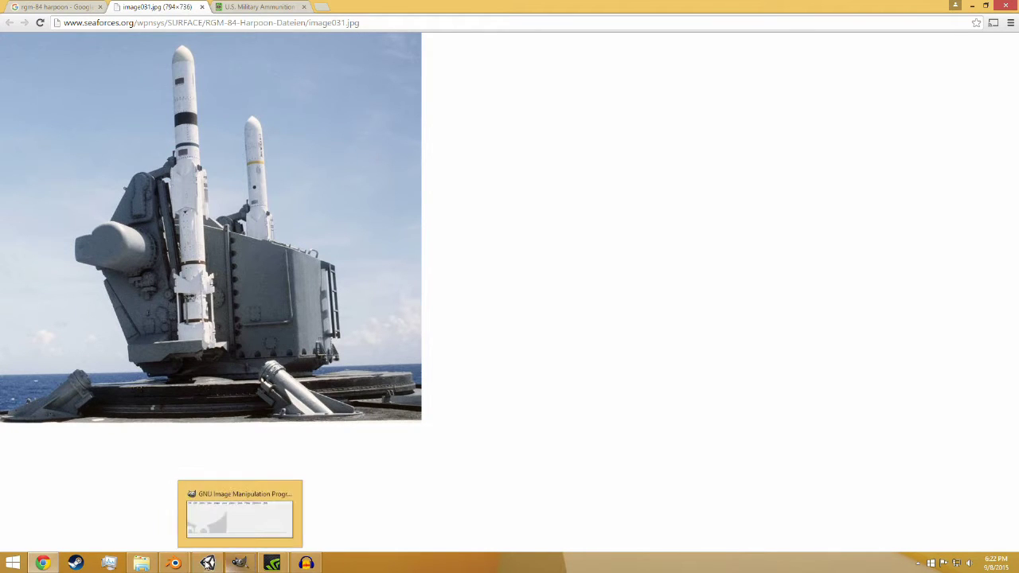
Step: Switch back to Blender and inspect the missile from its tail fins to the separate booster section
mouse_move(174, 565)
left_click(212, 515)
scroll(558, 411, "up", 5)
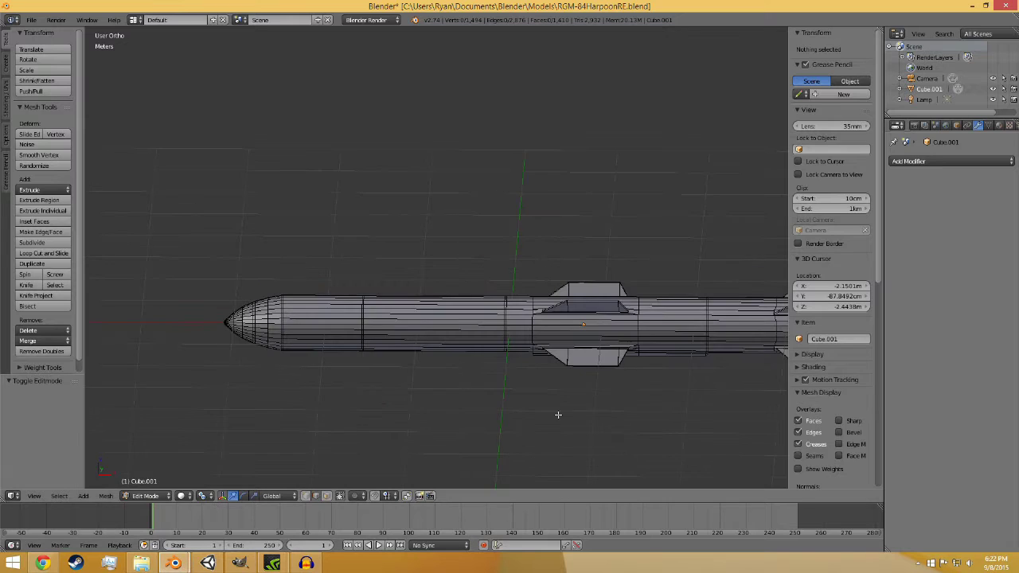
middle_click_drag(465, 390, 278, 369, "shift")
scroll(278, 369, "up", 3)
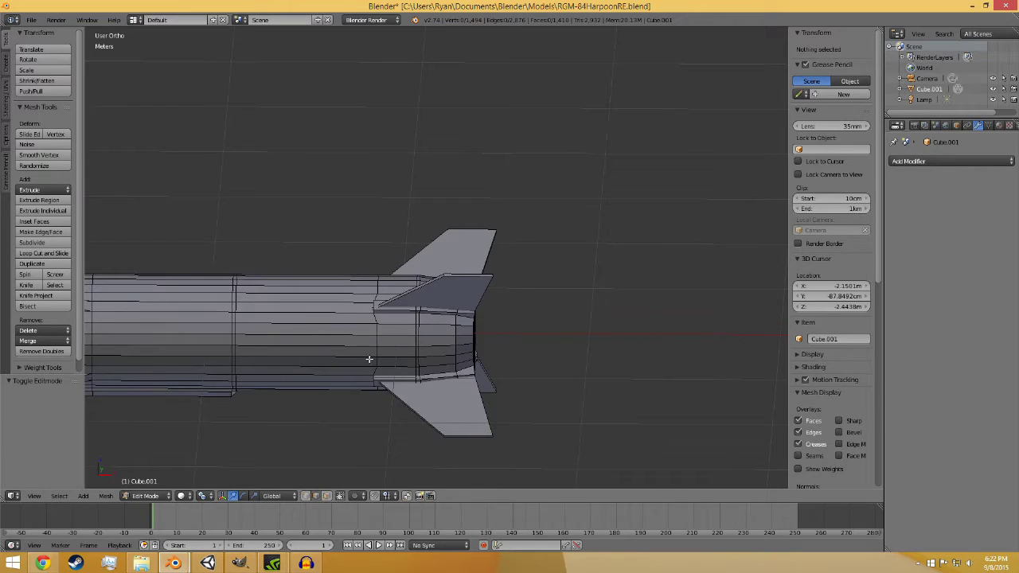
scroll(388, 371, "down", 9)
middle_click_drag(600, 363, 357, 386, "shift")
scroll(396, 388, "up", 6)
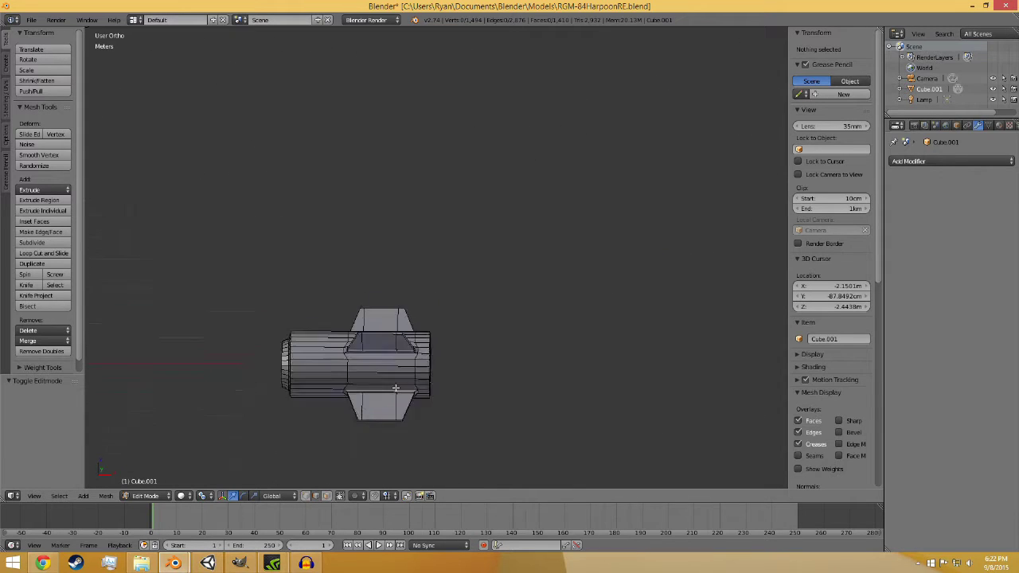
scroll(395, 388, "up", 6)
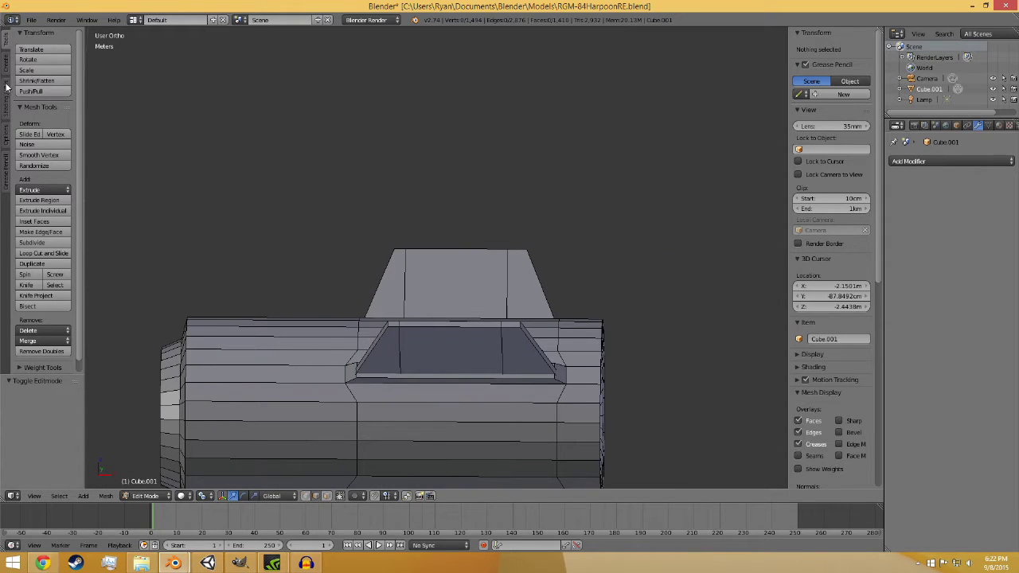
left_click(44, 253)
left_click(305, 355)
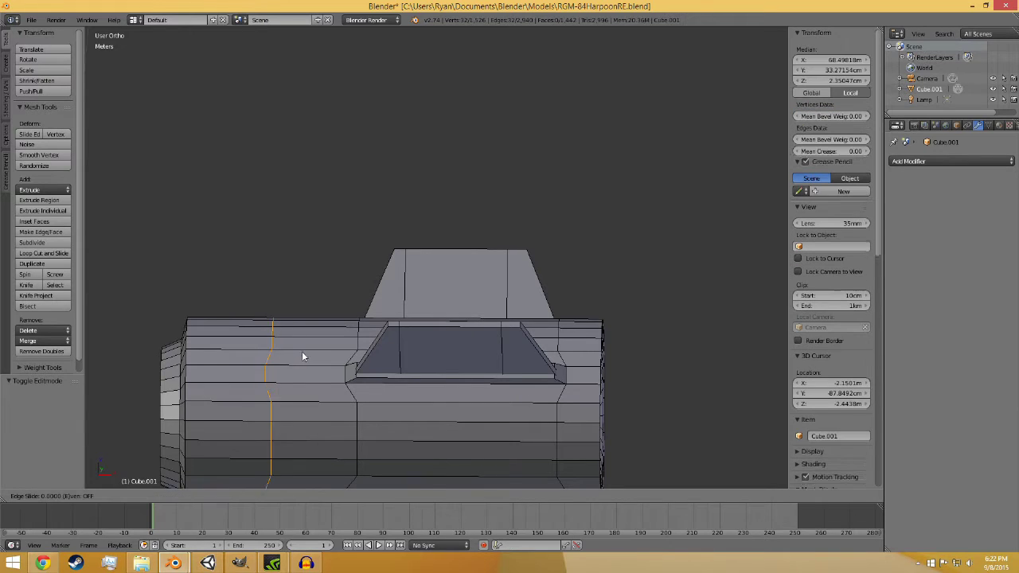
right_click(353, 348)
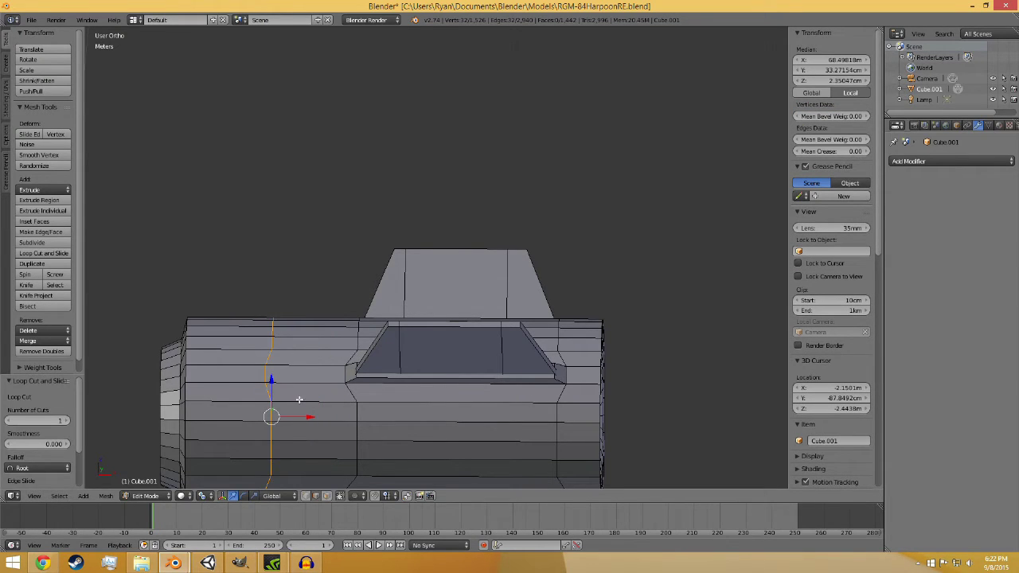
key("s")
left_click(328, 383)
key("ctrl+z")
key("a")
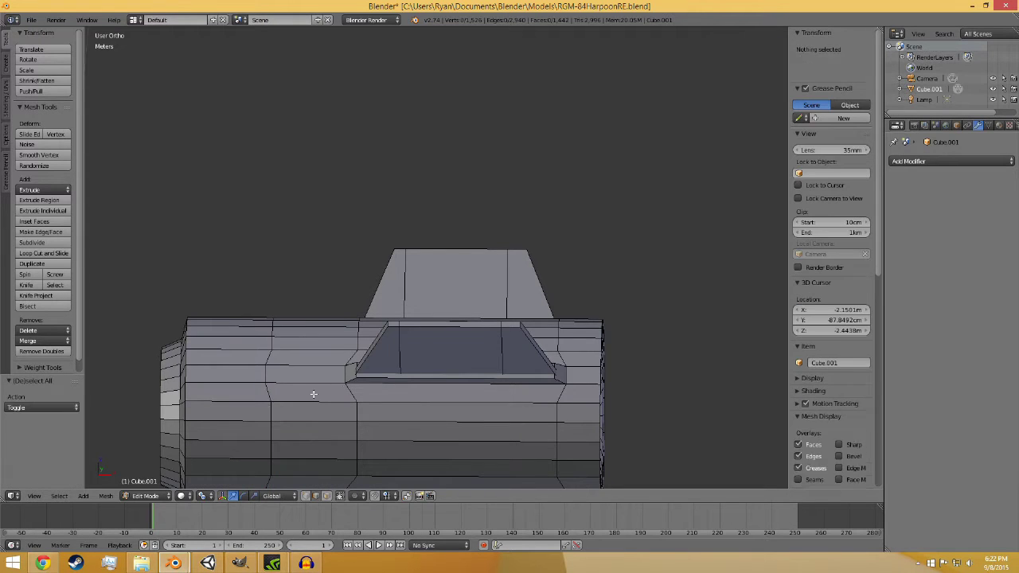
scroll(278, 402, "down", 2)
key("ctrl+z")
key("ctrl+z")
Step: Add two closely spaced edge loops around the booster body, between its tapered front end and the fins
scroll(319, 411, "up", 3)
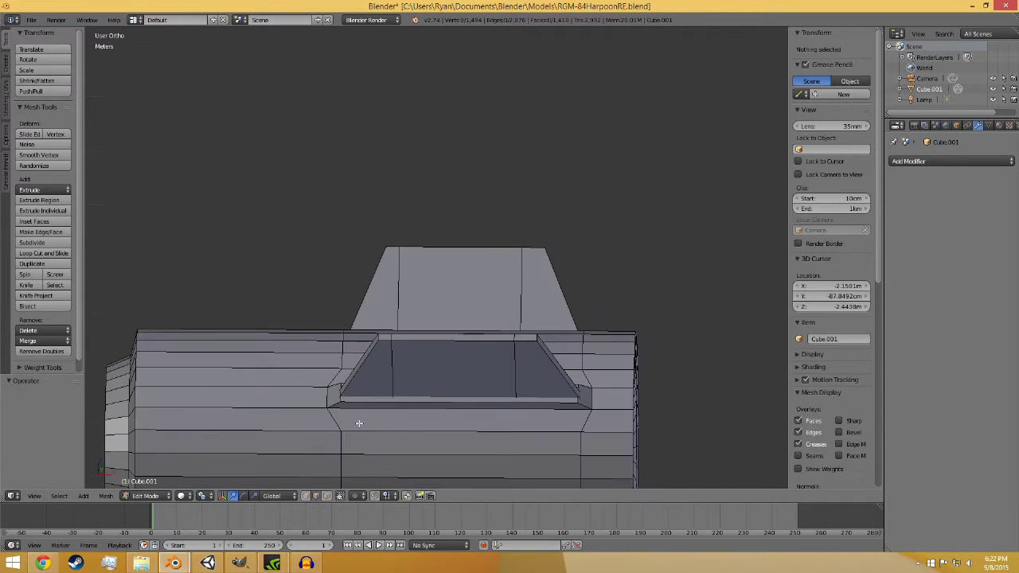
middle_click_drag(407, 429, 452, 351, "shift")
scroll(451, 350, "up", 1)
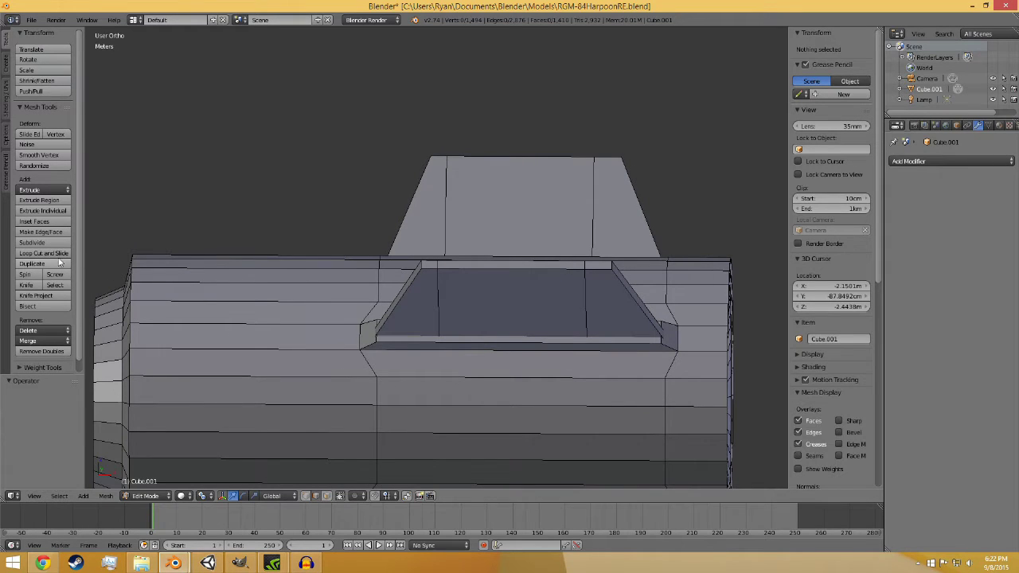
key("ctrl+r")
left_click(209, 305)
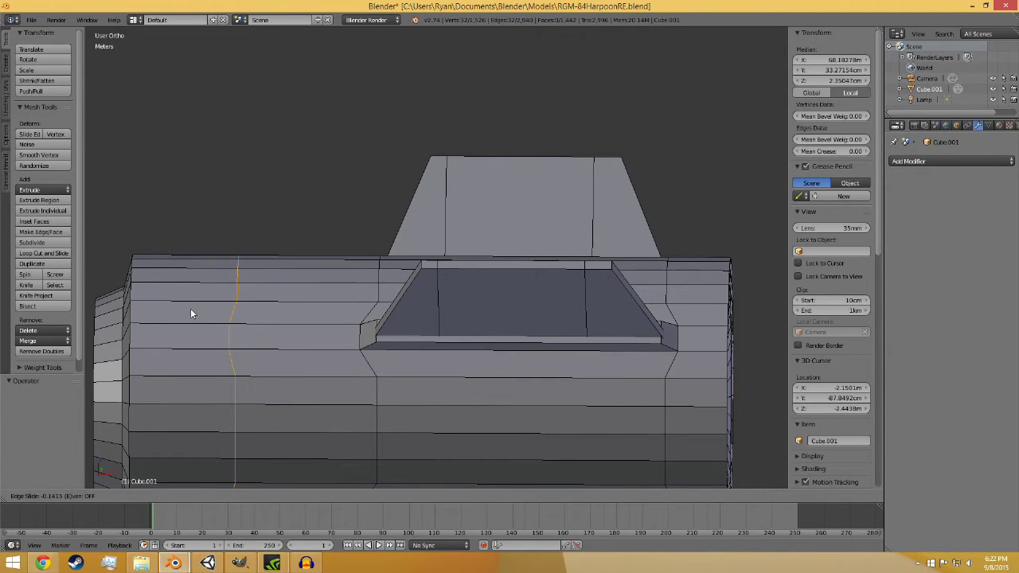
left_click(190, 308)
left_click(40, 253)
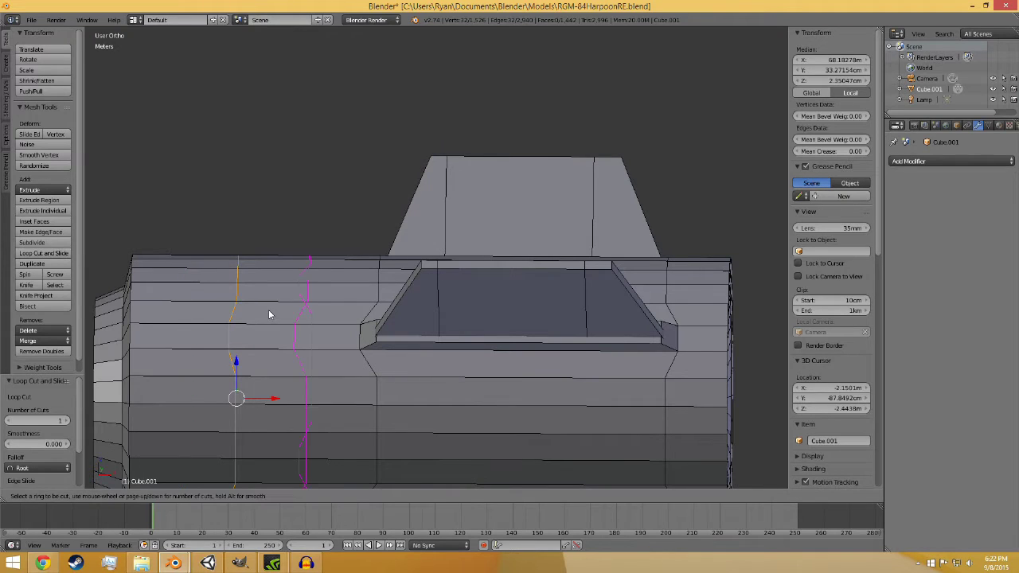
left_click(271, 309)
left_click(234, 306)
scroll(234, 306, "up", 1)
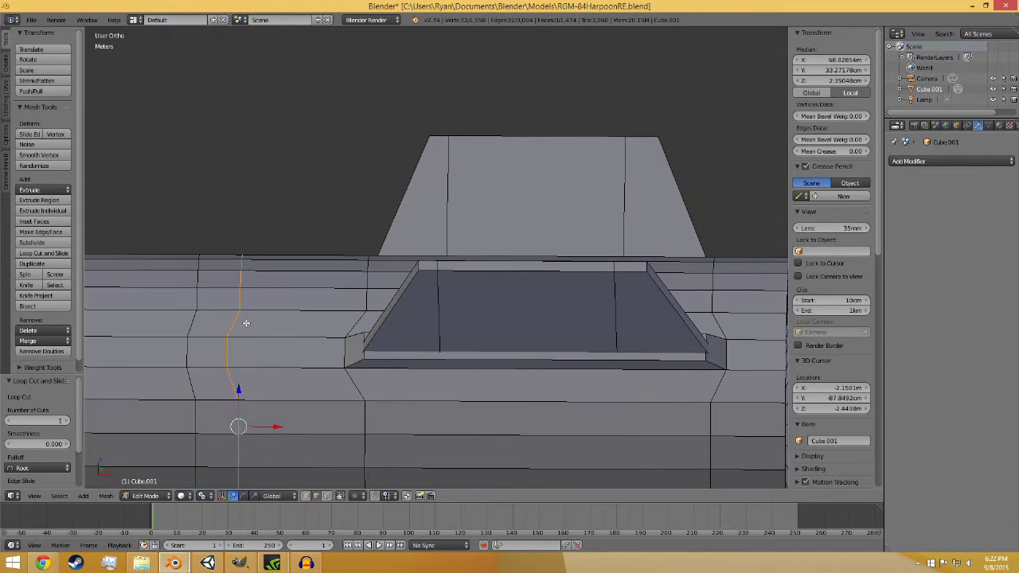
right_click(236, 323)
right_click(194, 323, "shift")
right_click(188, 355, "shift")
right_click(229, 359, "shift")
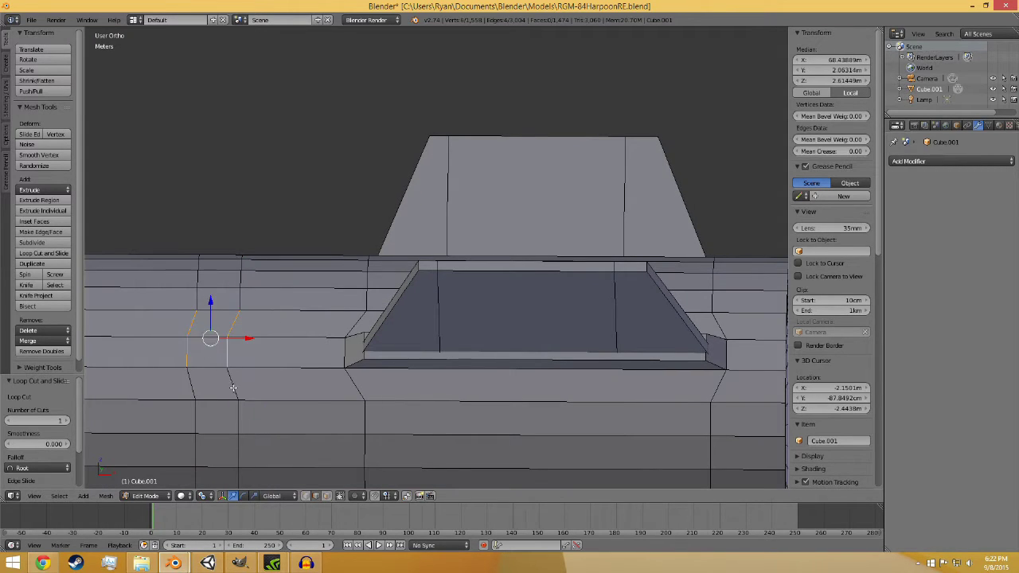
right_click(233, 388, "shift")
right_click(196, 383, "shift")
left_click_drag(245, 355, 256, 353)
Step: Select the kinked edge pairs of both new loops at all four fin positions and move them 1.928 cm along X
right_click(193, 348)
right_click(234, 355, "shift")
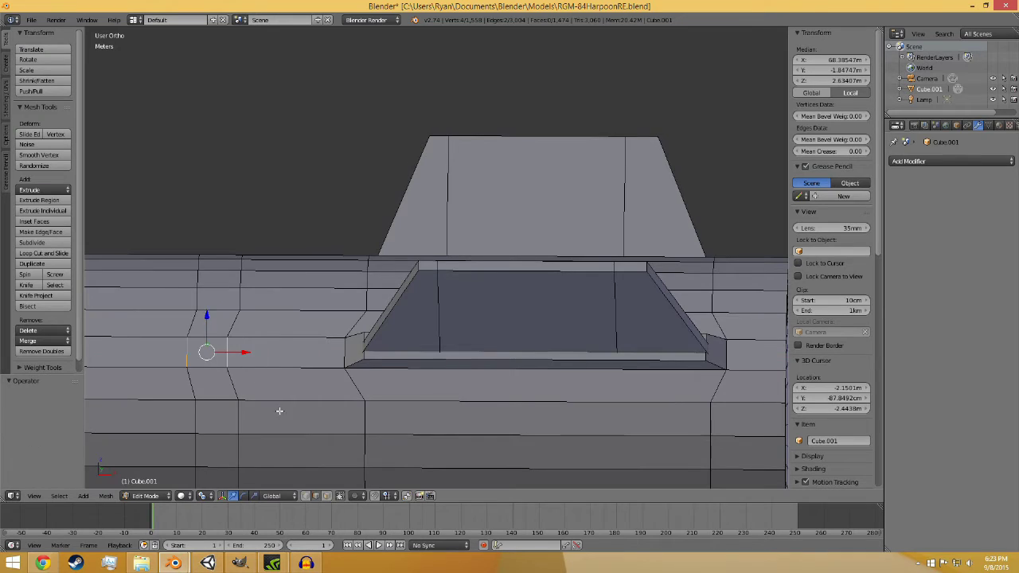
middle_click_drag(278, 411, 496, 437)
scroll(285, 362, "down", 5)
right_click(353, 415, "shift")
scroll(494, 375, "up", 4)
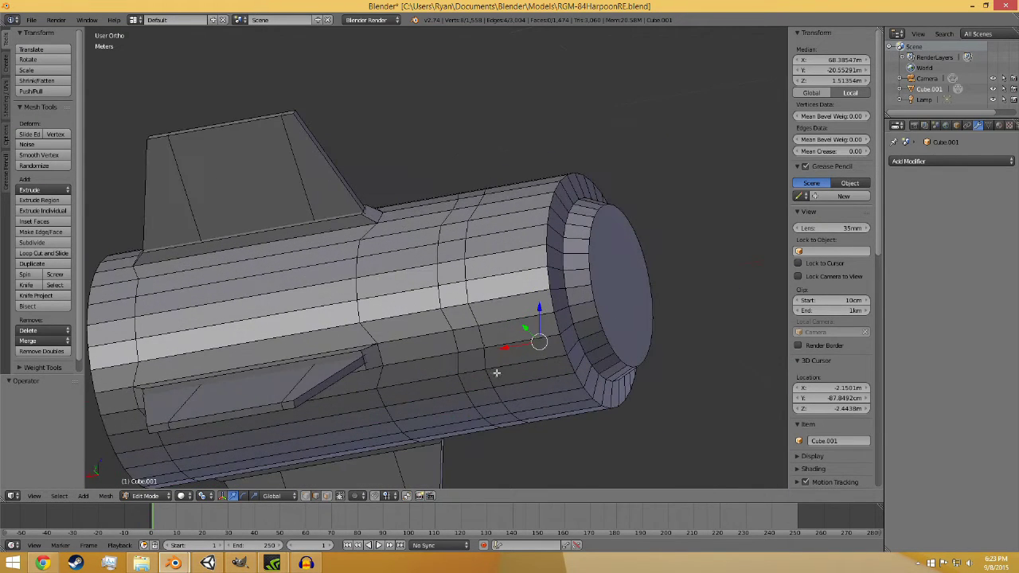
right_click(483, 338, "shift")
right_click(482, 338, "shift")
middle_click_drag(484, 337, 488, 398)
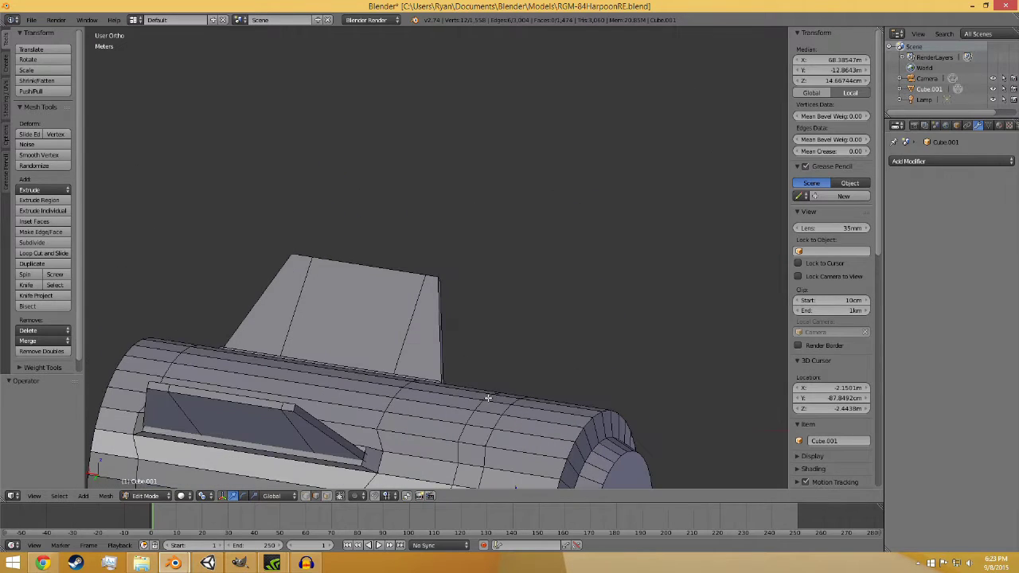
right_click(479, 480, "shift")
right_click(454, 474, "shift")
key("KP_1")
scroll(306, 410, "up", 6)
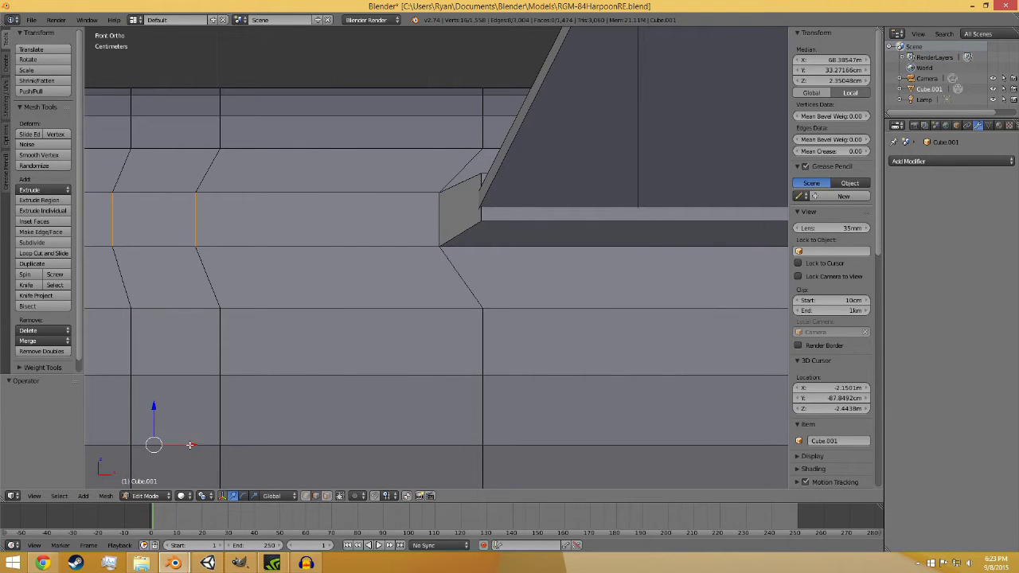
left_click_drag(191, 445, 211, 445)
Step: Nudge the same edge pairs another 1.346 mm along X to line up with the loop nearer the fins
right_click(137, 227)
right_click(220, 229)
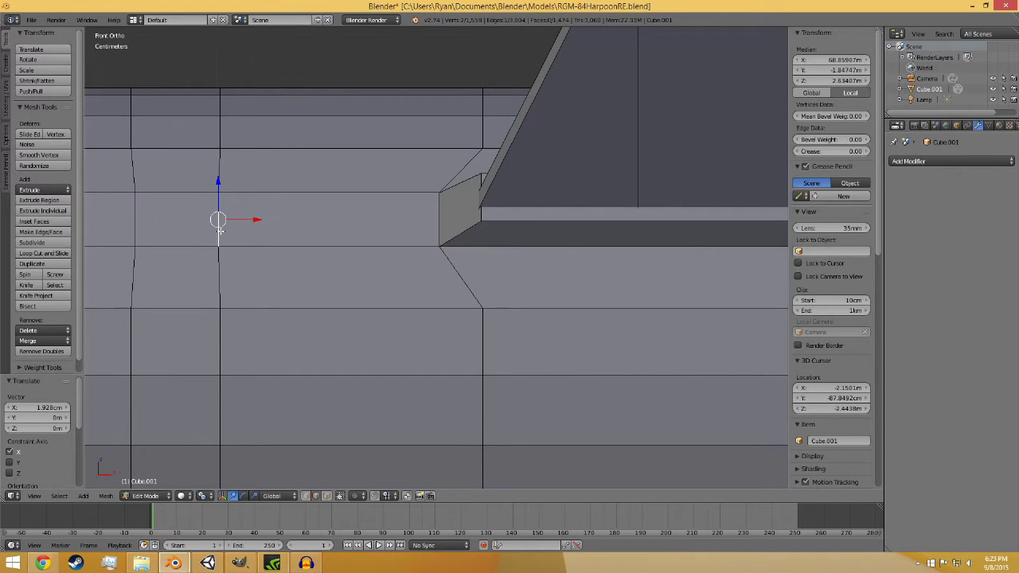
right_click(220, 280, "ctrl+alt")
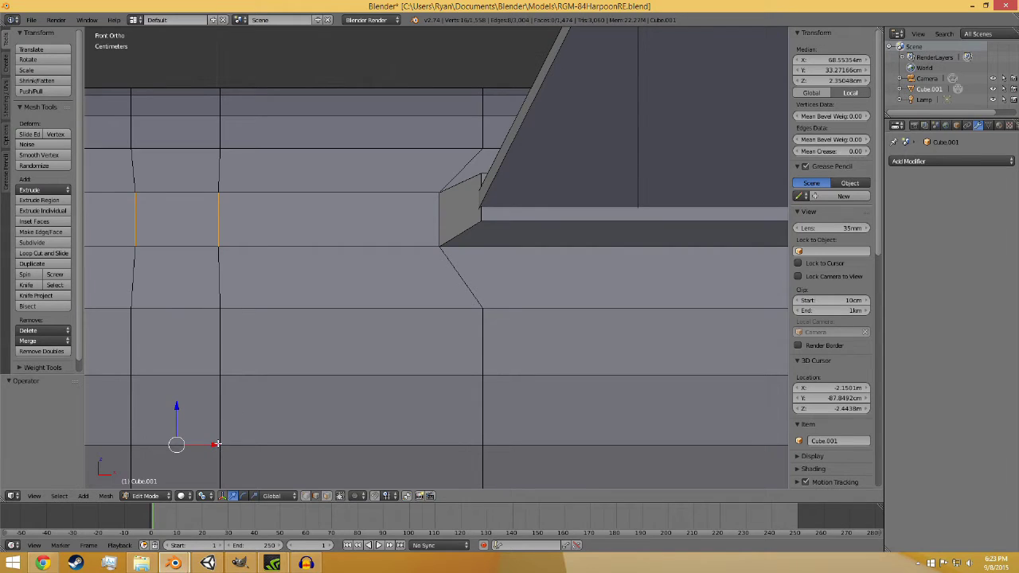
left_click_drag(216, 444, 220, 449)
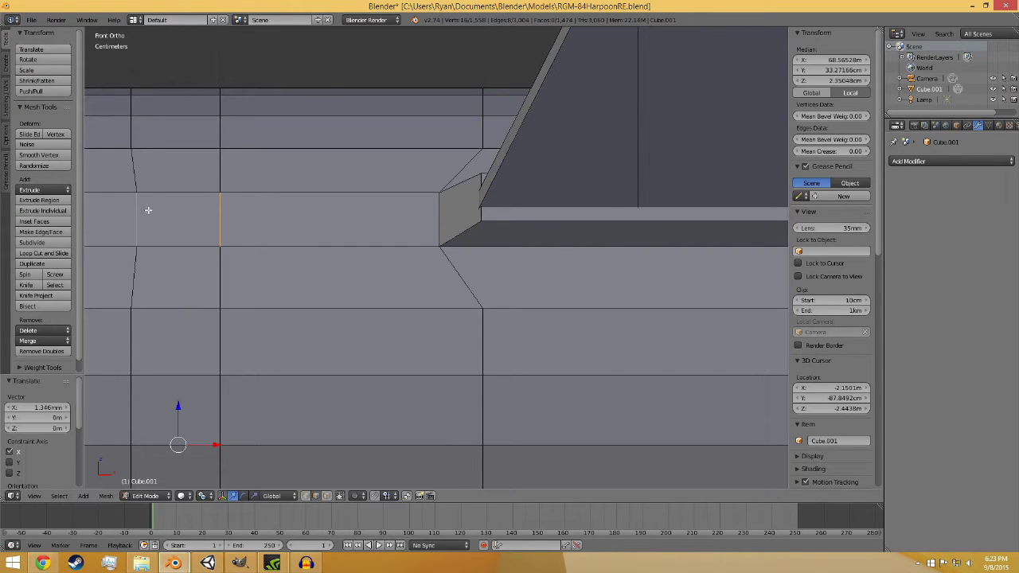
Step: Select the misaligned edges of the booster loop farther from the fins at all four fin positions, move them -4.649 mm along X and save
mouse_move(200, 330)
middle_mouse_down()
mouse_move(212, 346)
mouse_move(195, 321)
middle_mouse_up()
scroll(195, 322, "down", 8)
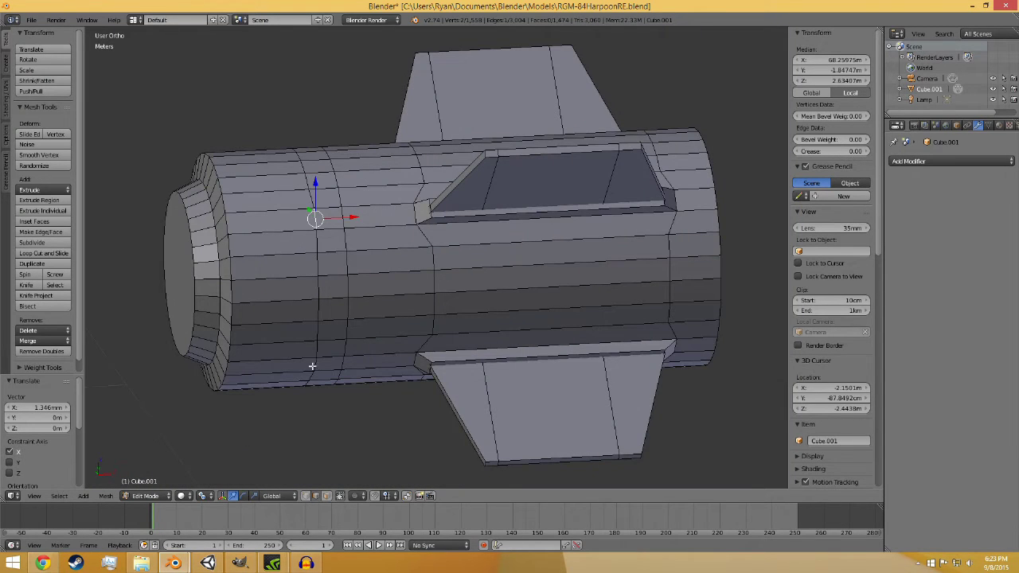
middle_click_drag(315, 348, 331, 346)
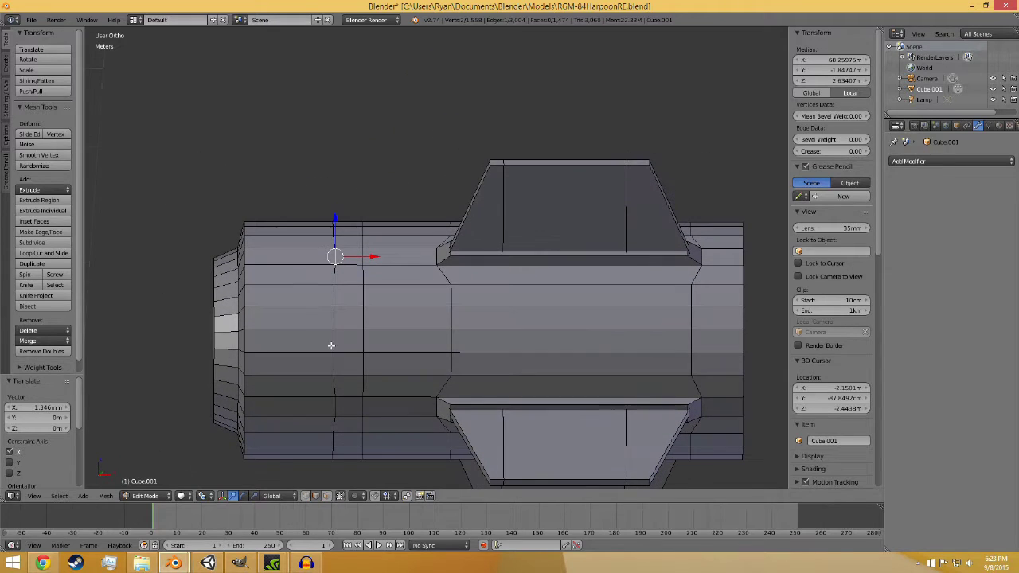
right_click(339, 404, "shift")
middle_click_drag(339, 405, 343, 176)
right_click(336, 374, "shift")
right_click(345, 125, "shift")
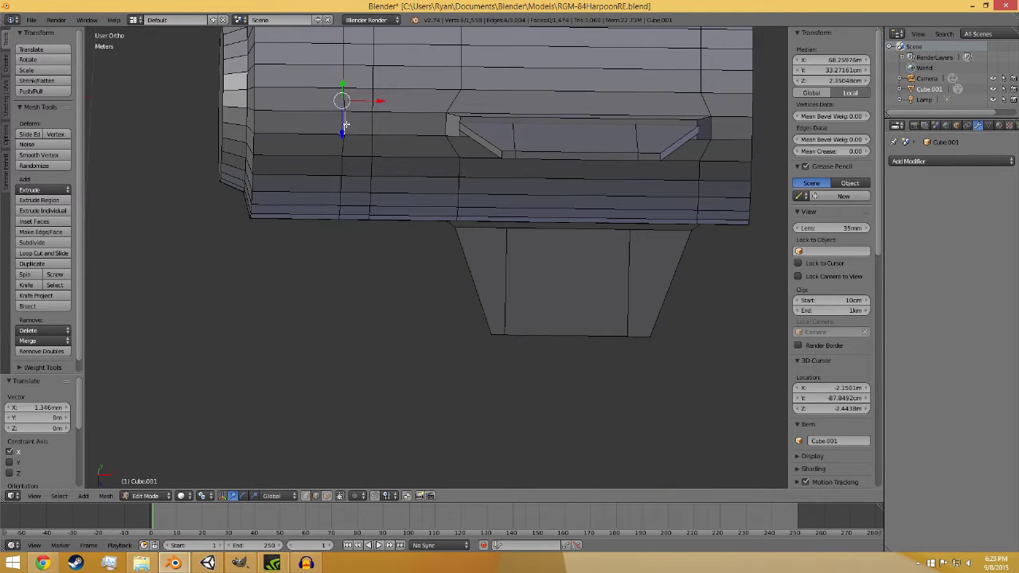
key("KP_1")
scroll(325, 289, "up", 5)
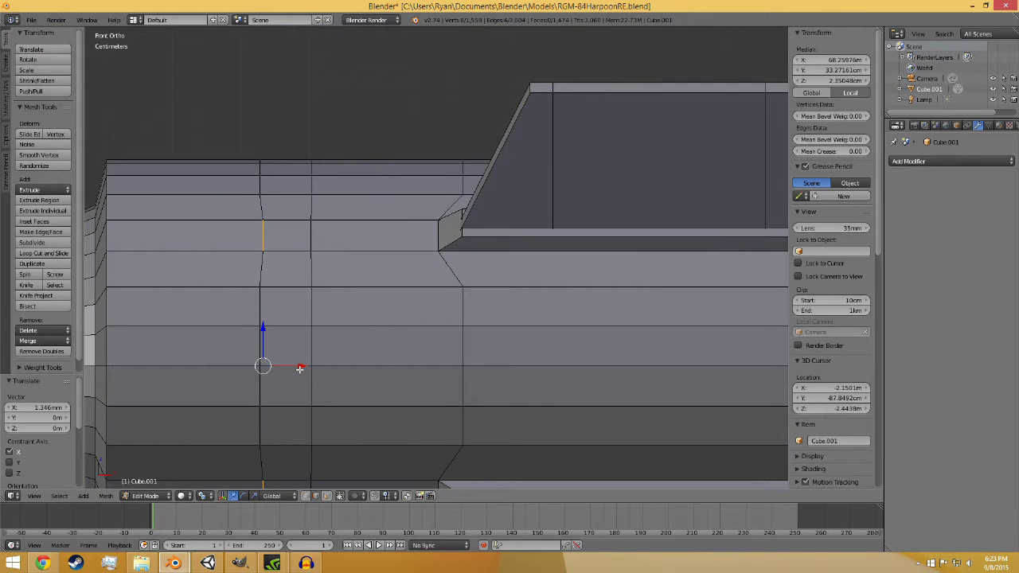
key("g")
key("x")
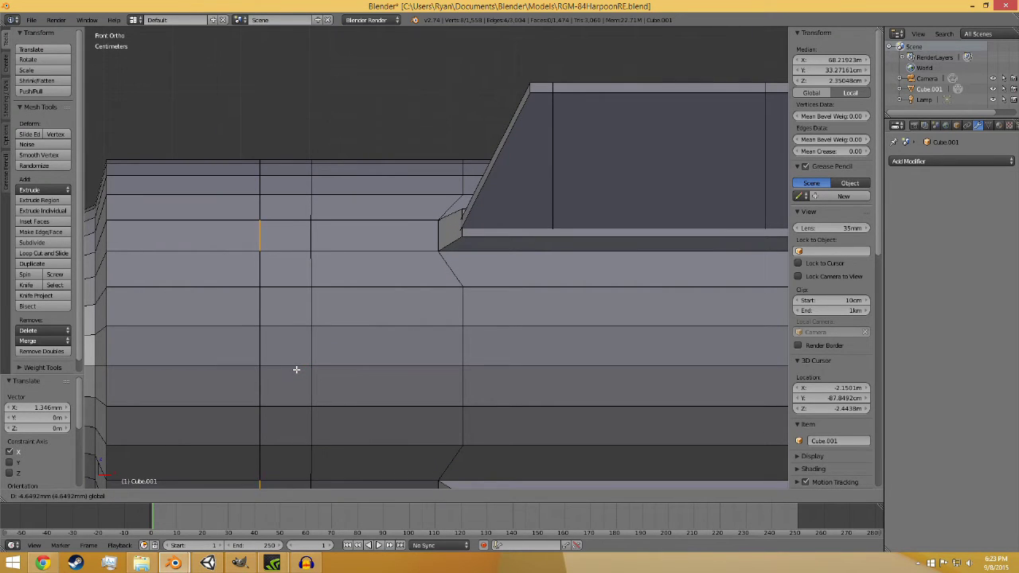
left_click(295, 369)
key("ctrl+s")
key("Return")
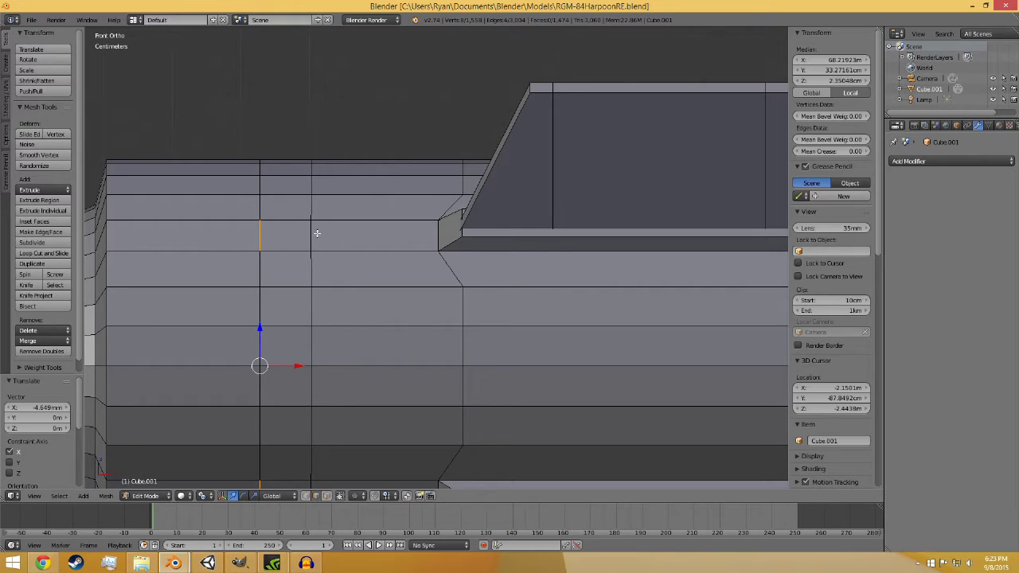
Step: Select the misaligned edges of the booster loop nearer the fins, nudge them slightly along X to straighten the loop and save the file
right_click(317, 233)
middle_click_drag(363, 346, 432, 346)
scroll(363, 282, "down", 3)
right_click(369, 442, "shift")
right_click(381, 442, "shift")
right_click(379, 436, "shift")
right_click(432, 346, "shift")
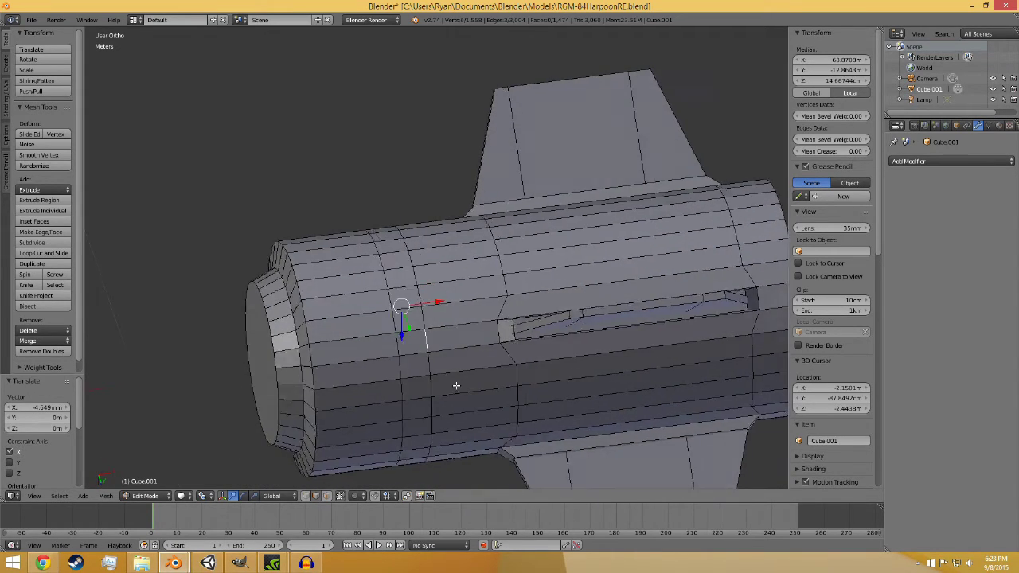
scroll(421, 336, "up", 2)
right_click(270, 267, "shift")
key("KP_1")
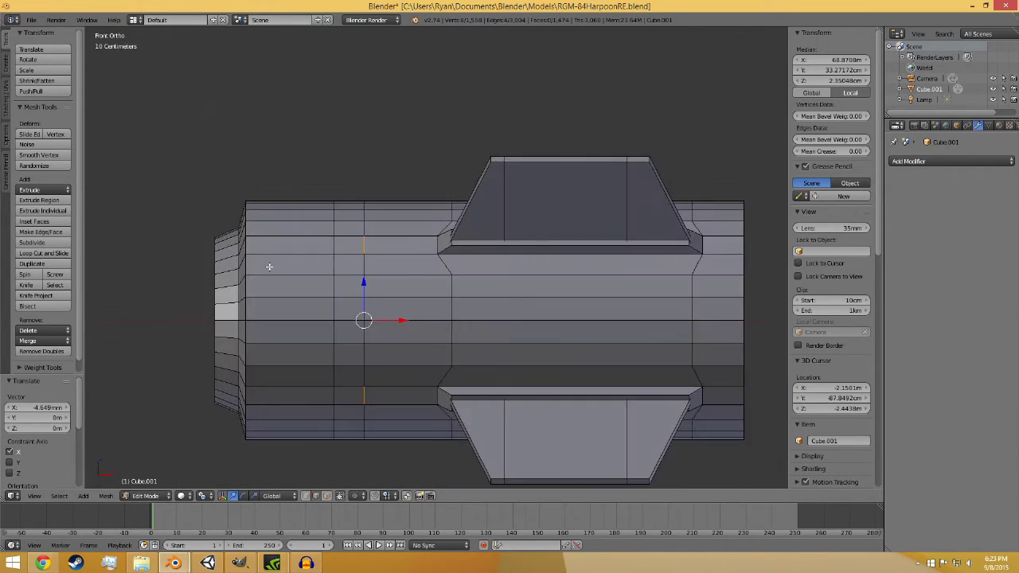
scroll(270, 264, "up", 6)
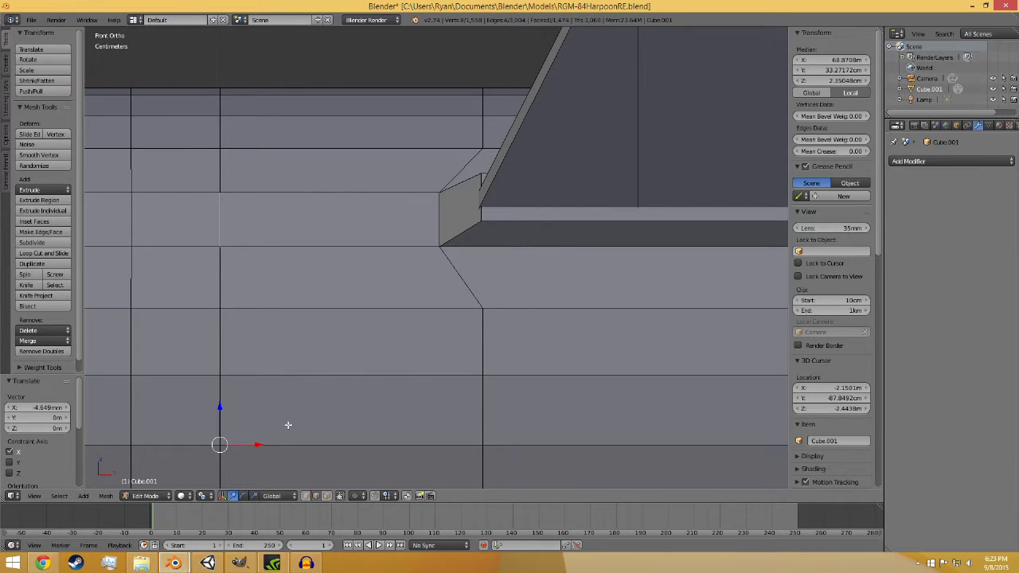
key("a")
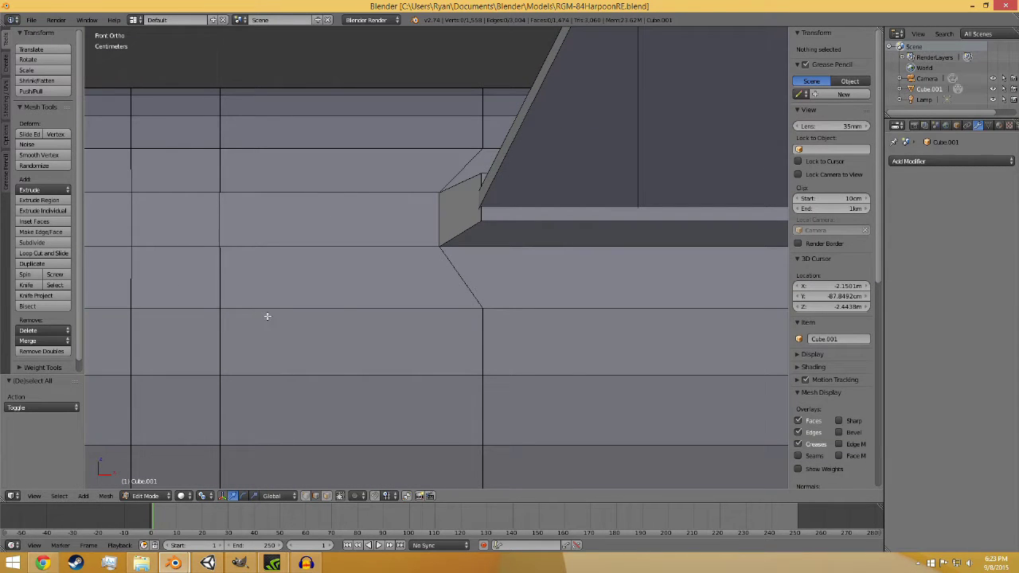
right_click(268, 330)
scroll(269, 336, "down", 3)
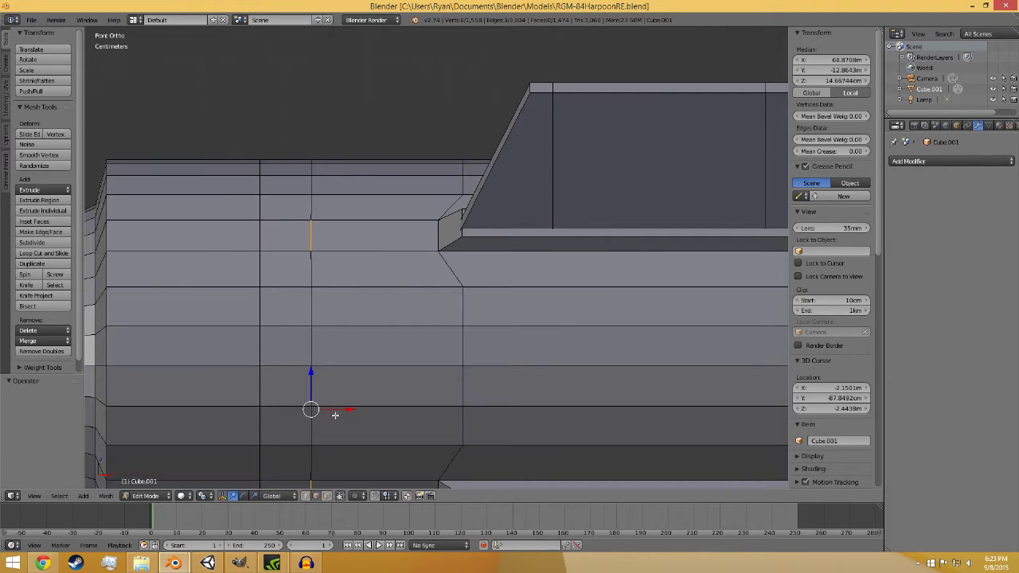
left_click_drag(348, 411, 349, 411)
key("a")
key("ctrl+s")
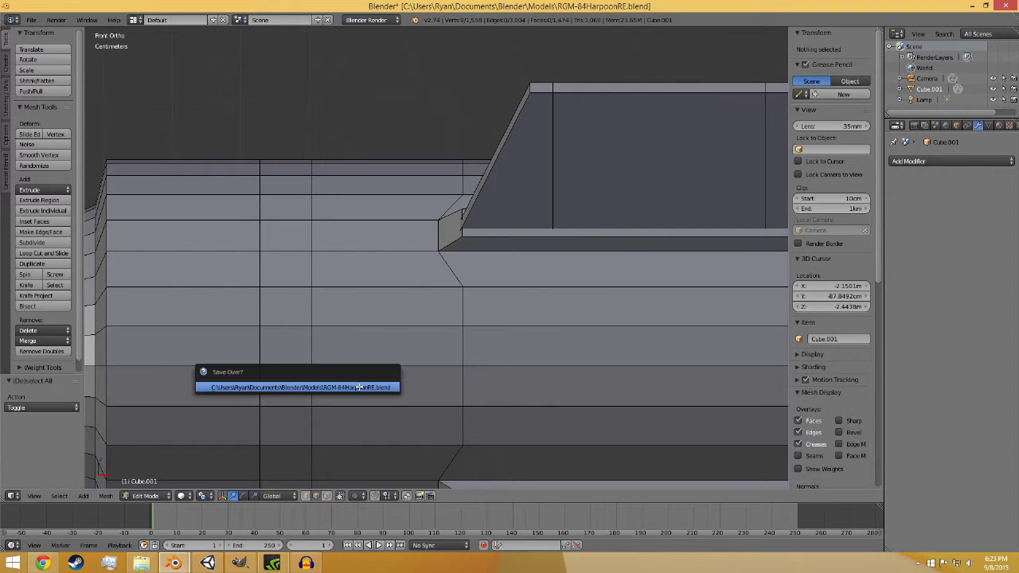
left_click(355, 387)
Step: Add two closely spaced edge loops around the missile's rear body, midway between the double seam and the tail fins
scroll(344, 371, "down", 4)
scroll(322, 393, "down", 5)
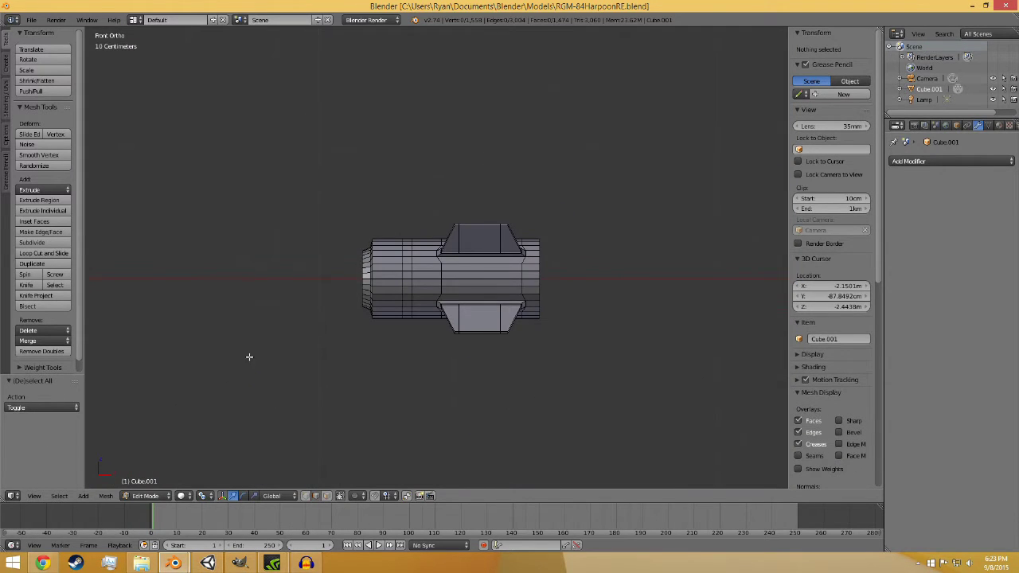
scroll(249, 356, "down", 4)
middle_click_drag(251, 340, 632, 358, "shift")
scroll(417, 386, "up", 5)
middle_click_drag(403, 421, 471, 391, "shift")
scroll(433, 402, "up", 4)
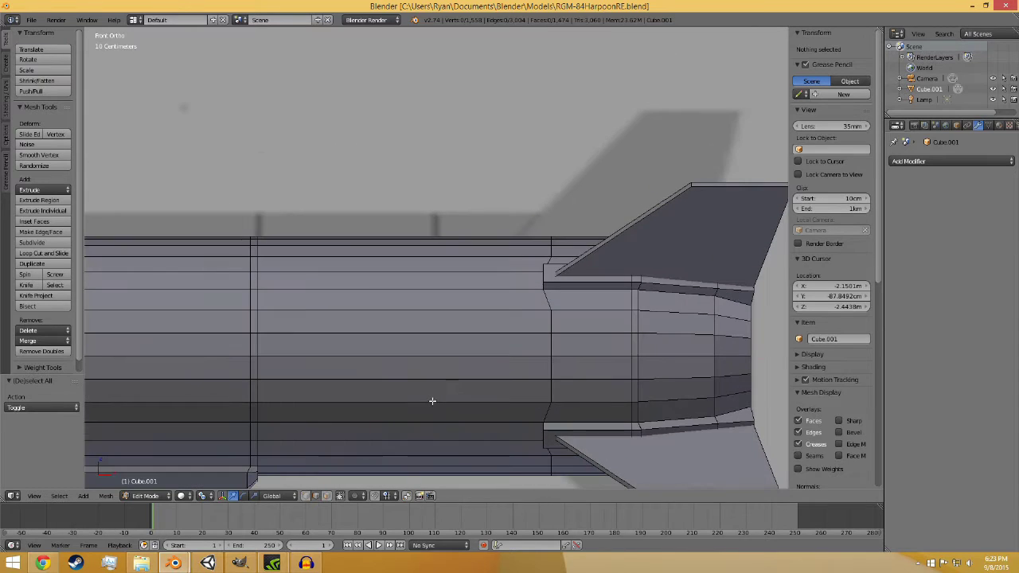
scroll(307, 319, "down", 4)
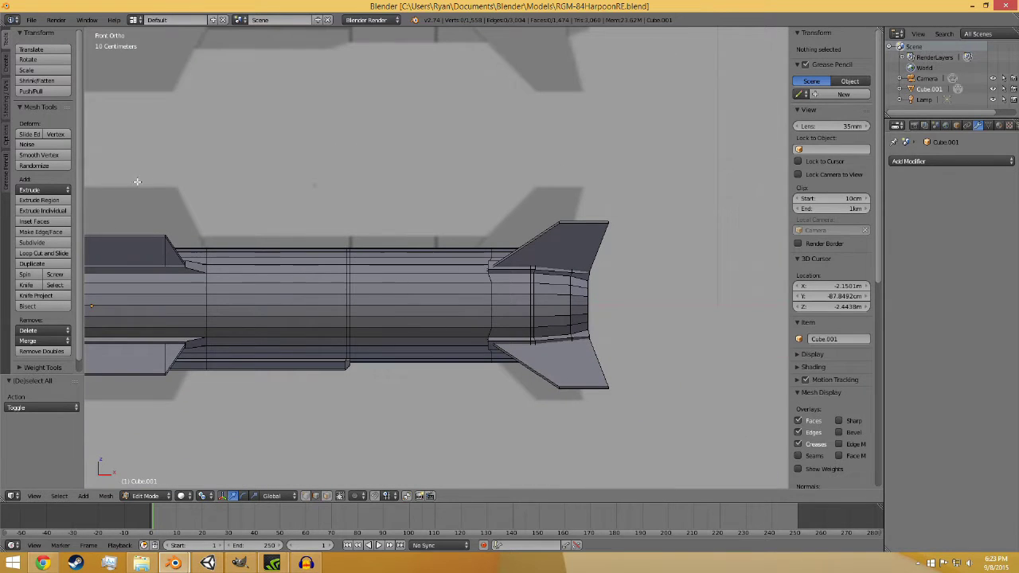
left_click(43, 253)
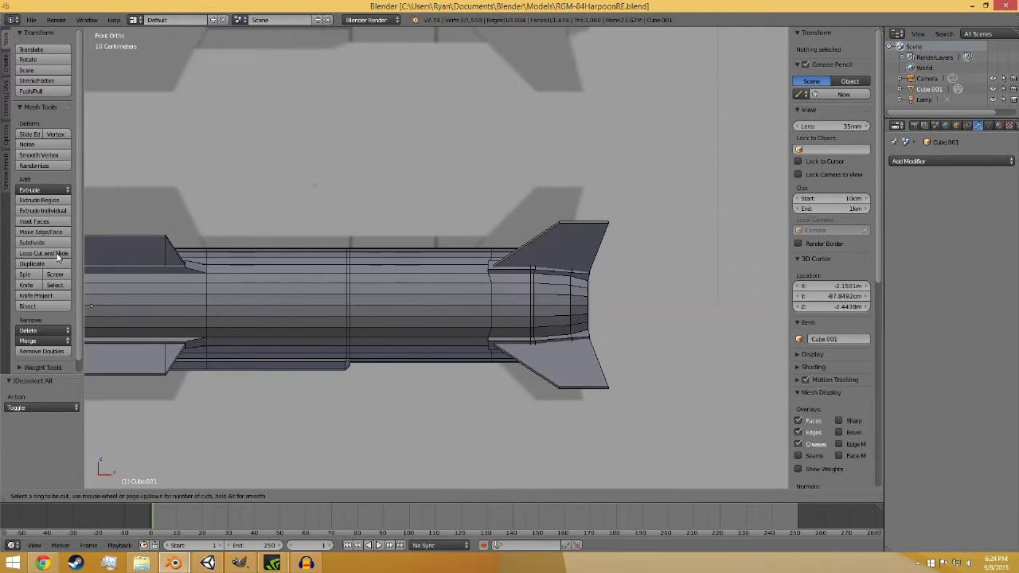
left_click(373, 291)
left_click(383, 292)
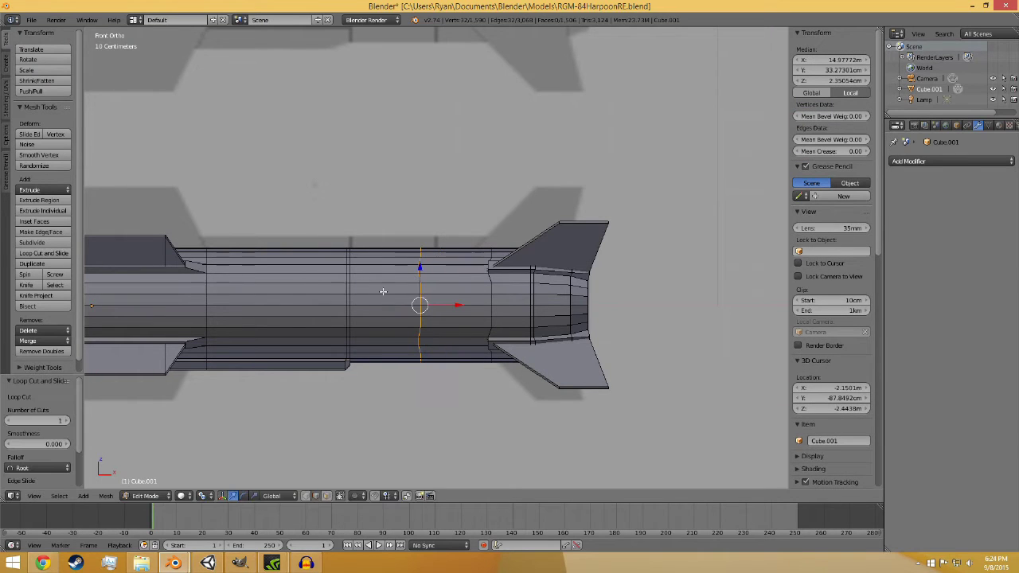
left_click(53, 253)
left_click(381, 289)
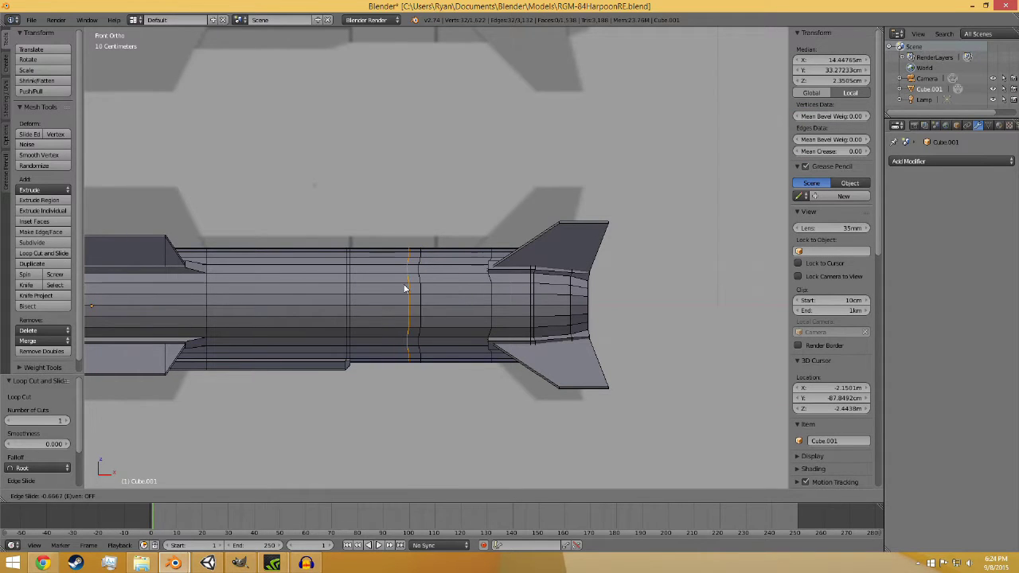
left_click(404, 288)
key("a")
Step: Select the kinked edges of both new rear-body loops at all four fin positions and move them 8.394 mm along X
scroll(402, 374, "up", 5)
right_click(364, 285)
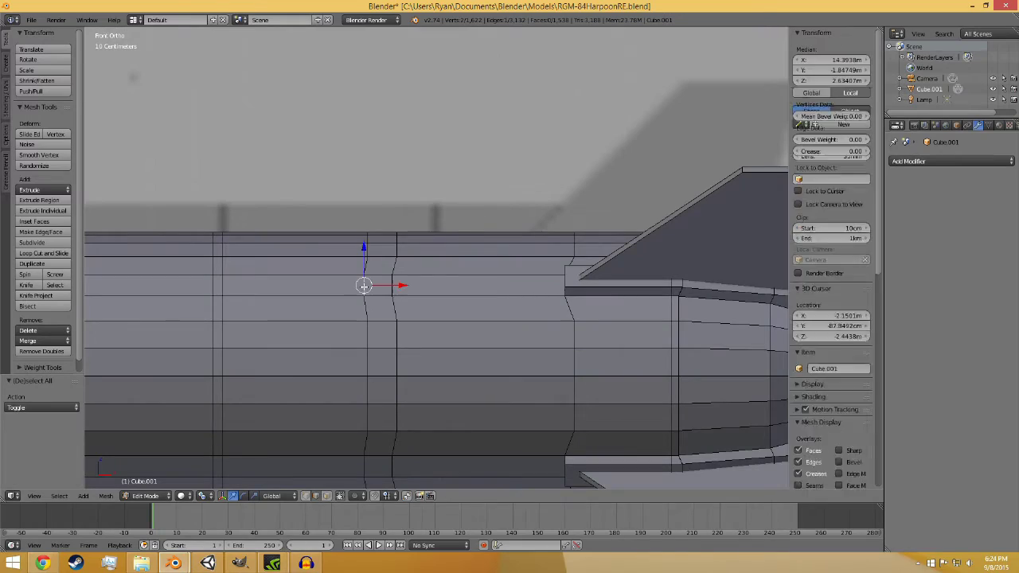
right_click(394, 285, "shift")
middle_click_drag(391, 284, 450, 389)
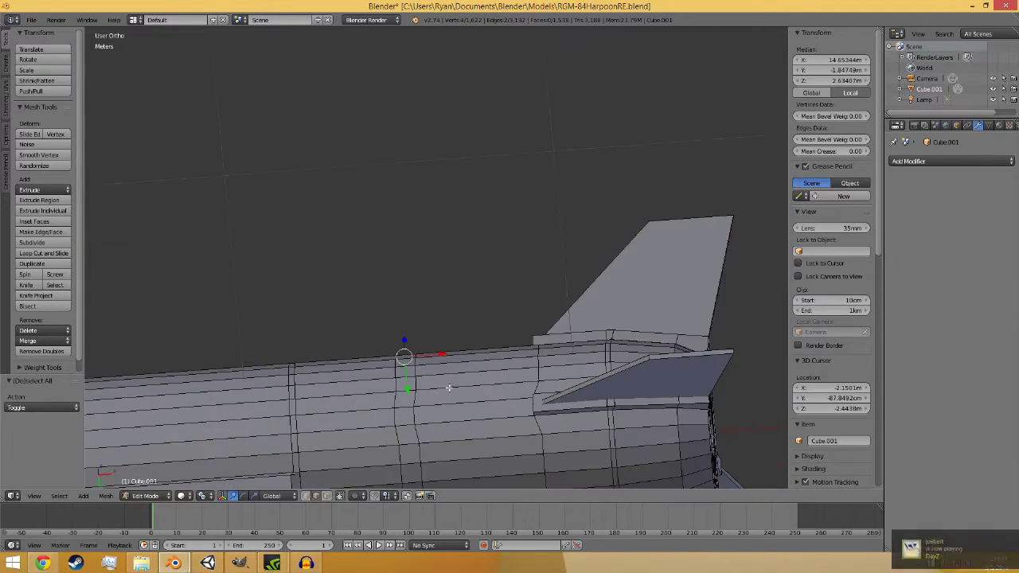
right_click(416, 412, "shift")
right_click(399, 415, "shift")
middle_click_drag(426, 429, 501, 292)
right_click(468, 313, "shift")
right_click(450, 321, "shift")
right_click(414, 183, "shift")
right_click(394, 184, "shift")
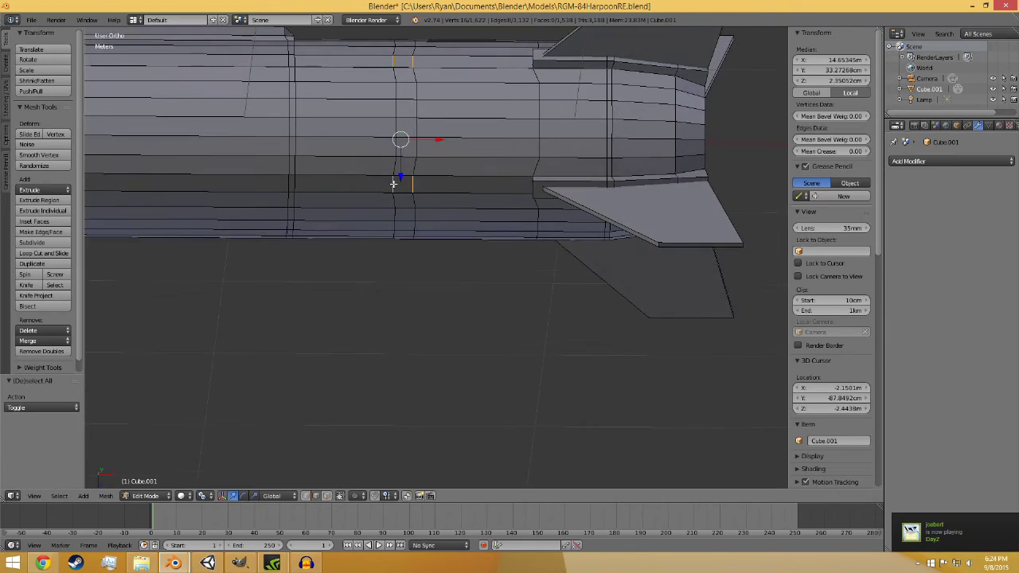
middle_click_drag(437, 277, 355, 273)
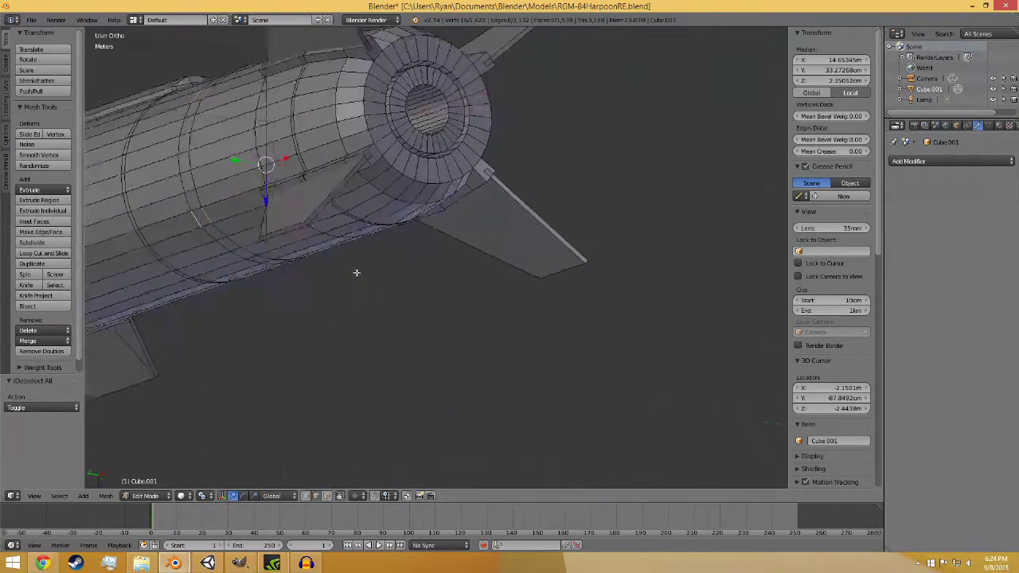
key("KP_1")
scroll(352, 276, "up", 5)
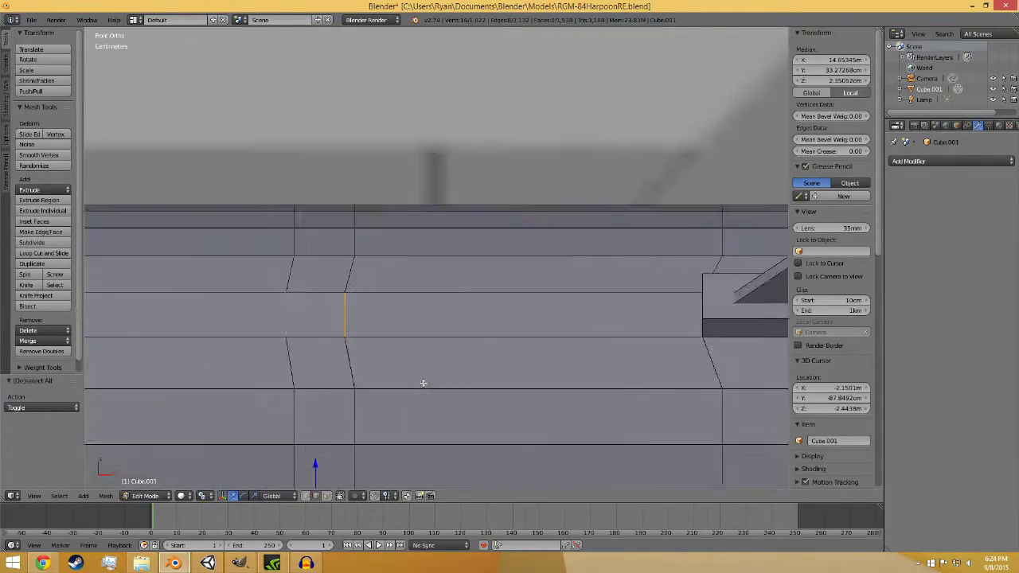
scroll(423, 391, "down", 2, "shift")
key("g")
key("x")
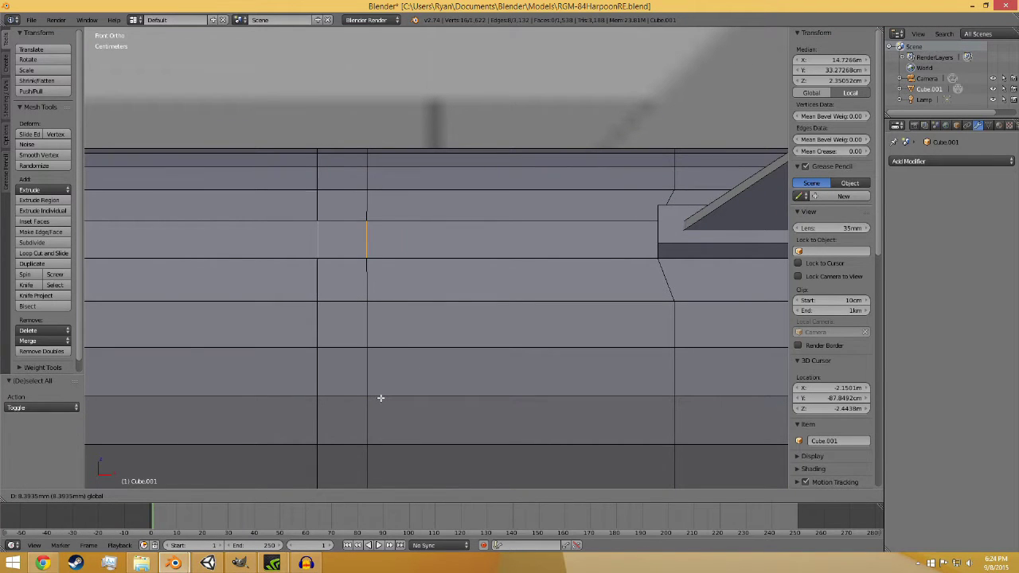
left_click(381, 398)
Step: Move the four offset edges of the loop nearer the tail fins 1.614 mm along X to straighten it, and save the file
middle_click_drag(380, 398, 456, 381)
middle_click_drag(432, 453, 468, 336)
right_click(387, 181, "shift")
key("KP_1")
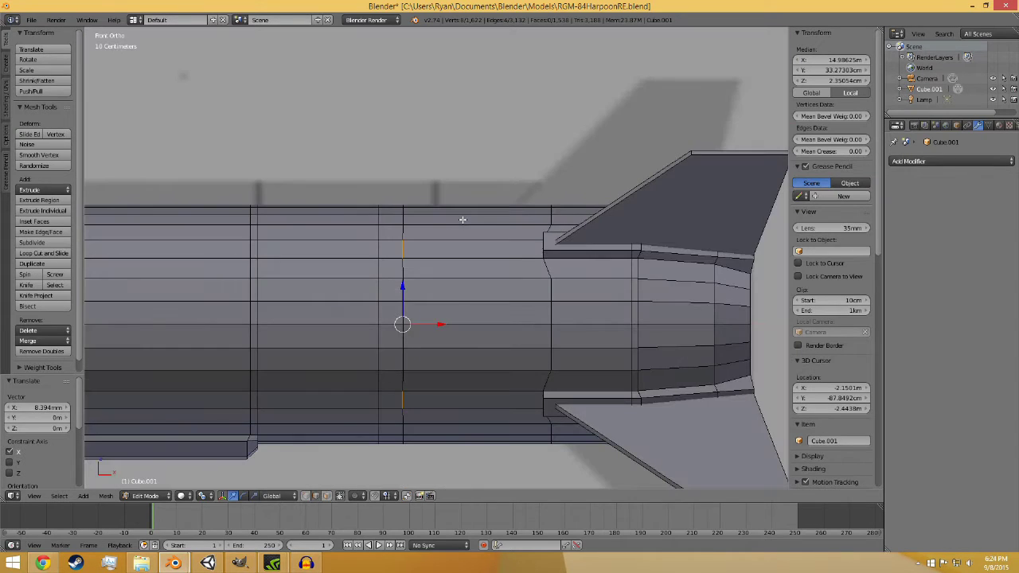
scroll(446, 271, "up", 7)
scroll(400, 428, "down", 2)
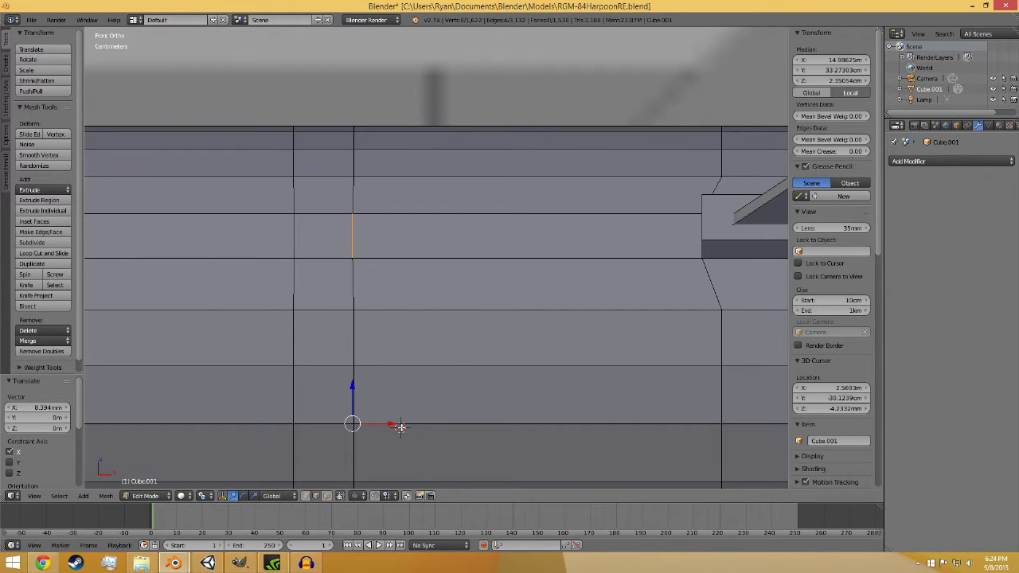
left_click_drag(394, 425, 395, 425)
key("ctrl+s")
left_click(375, 345)
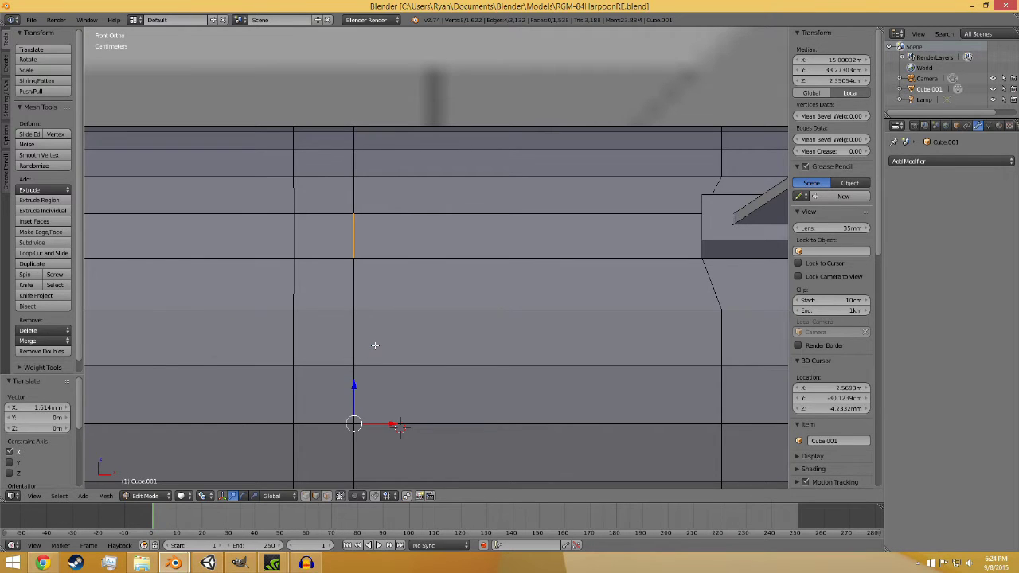
key("a")
scroll(376, 343, "down", 4)
scroll(378, 355, "down", 3)
key("ctrl+s")
left_click(378, 356)
Step: Compare the missile's forward body with the marking bands in the launcher photo in Chrome, and return to Blender
scroll(378, 355, "down", 6)
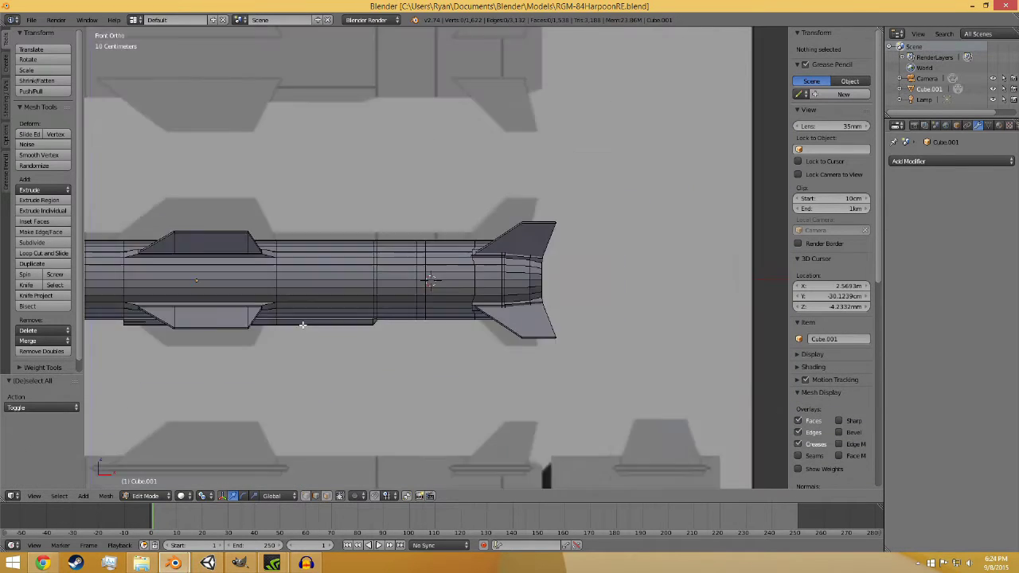
scroll(451, 353, "up", 2)
middle_click_drag(323, 338, 451, 343, "shift")
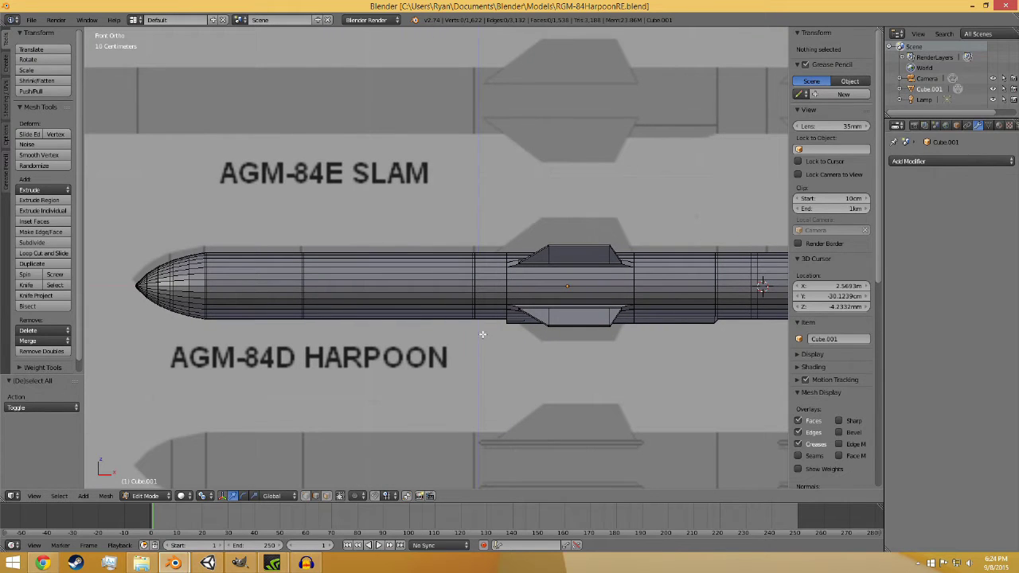
scroll(319, 328, "up", 5)
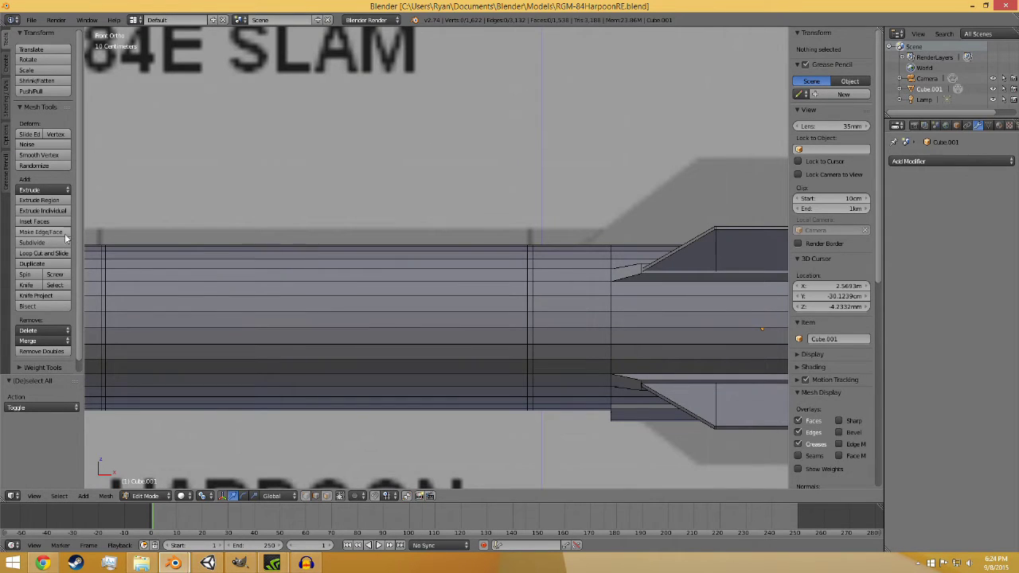
left_click(44, 564)
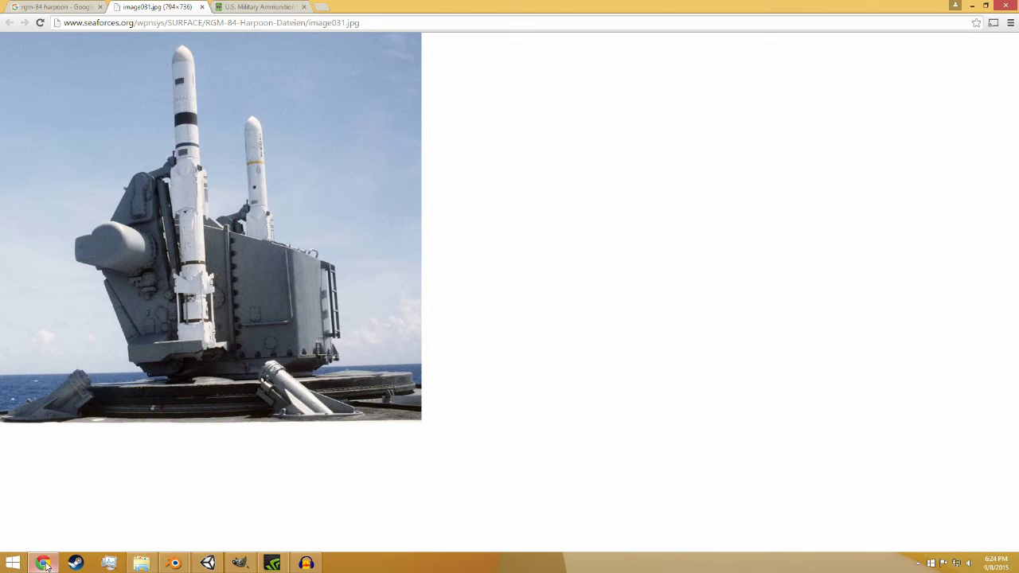
left_click(43, 564)
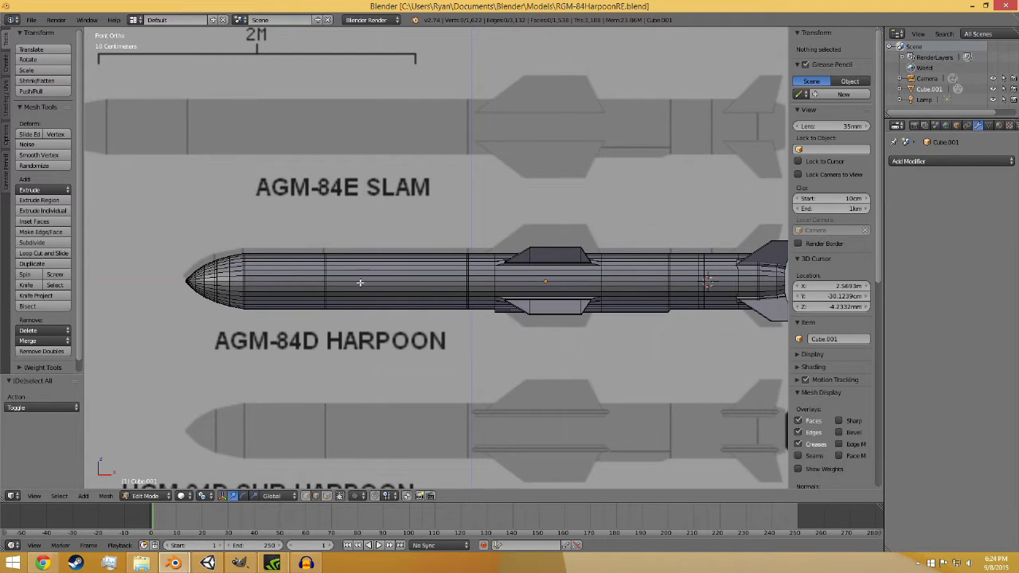
Step: Add two closely spaced edge loops around the missile's forward body, a short distance aft of the forward double seam, and save the file
scroll(209, 267, "up", 4)
key("ctrl+r")
left_click(262, 295)
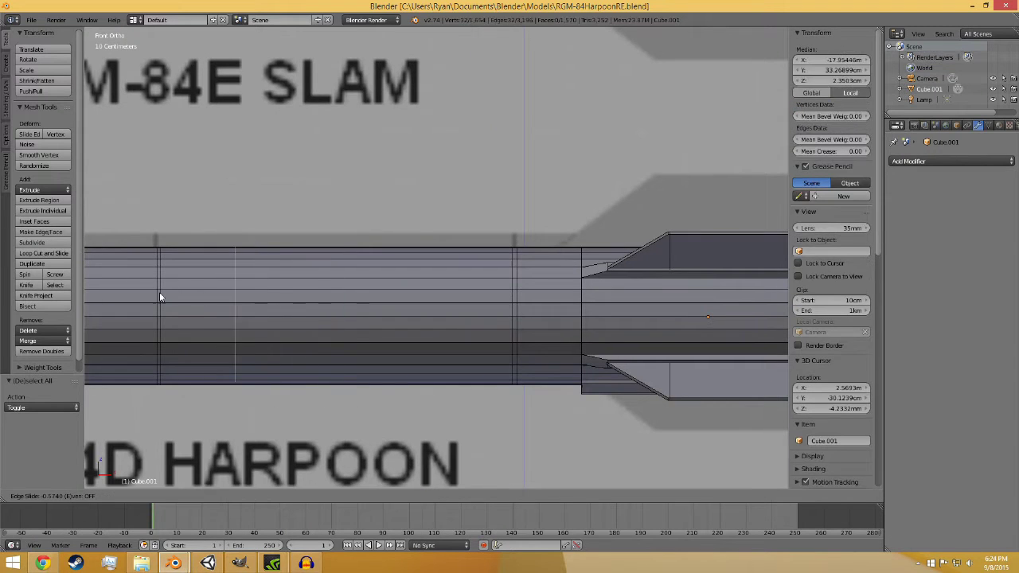
left_click(159, 292)
left_click(62, 253)
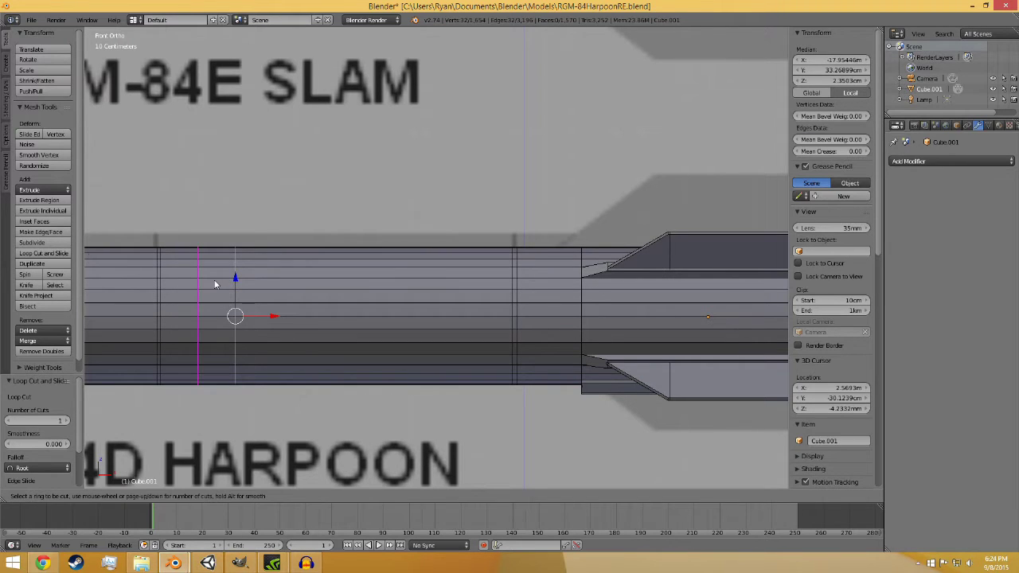
left_click(221, 285)
left_click(242, 287)
key("ctrl+s")
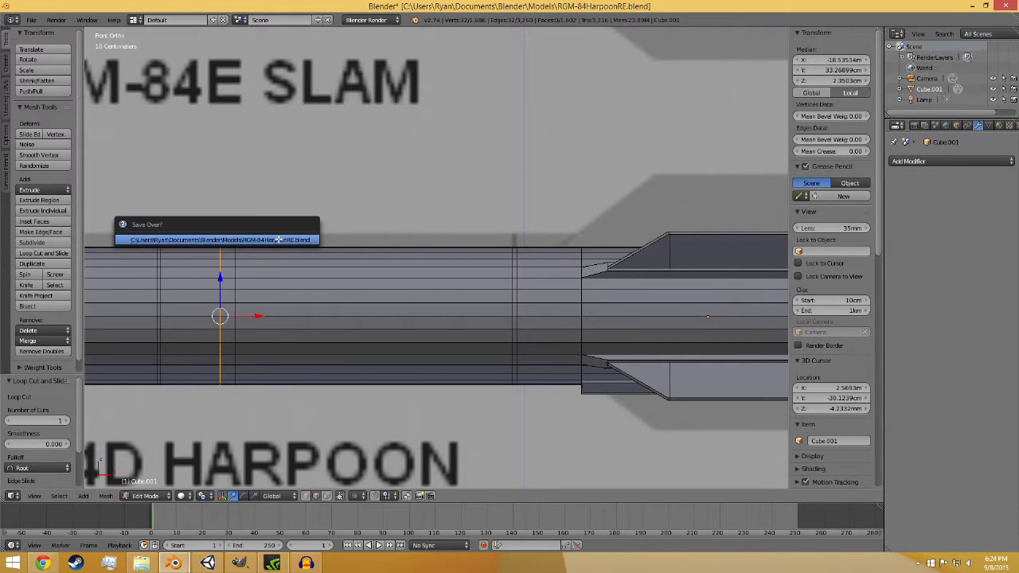
left_click(278, 239)
key("a")
scroll(278, 238, "down", 5)
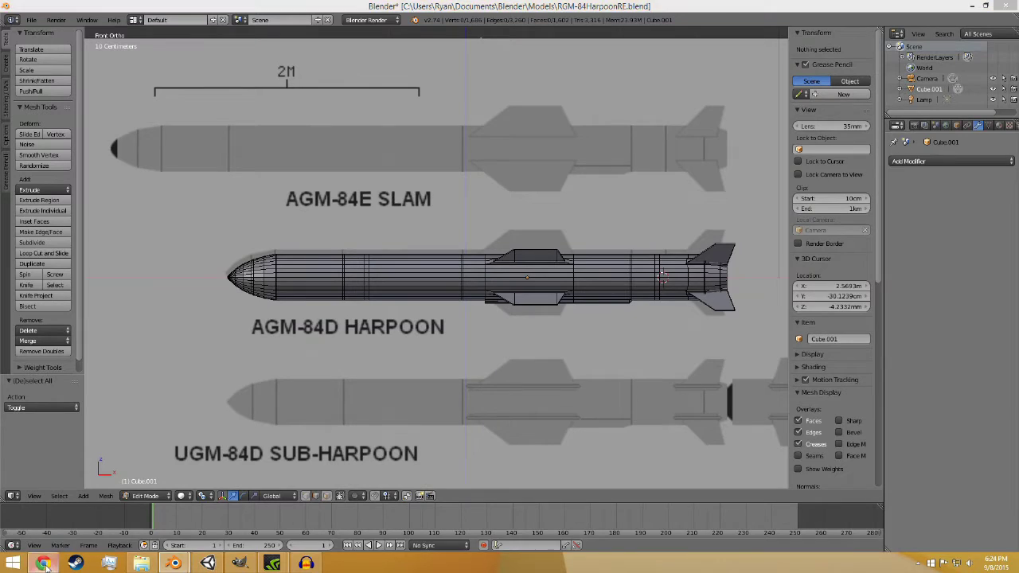
Step: View the launcher photo in Chrome, and switch to the Blender window containing the default cube in a maximized view
left_click(194, 427)
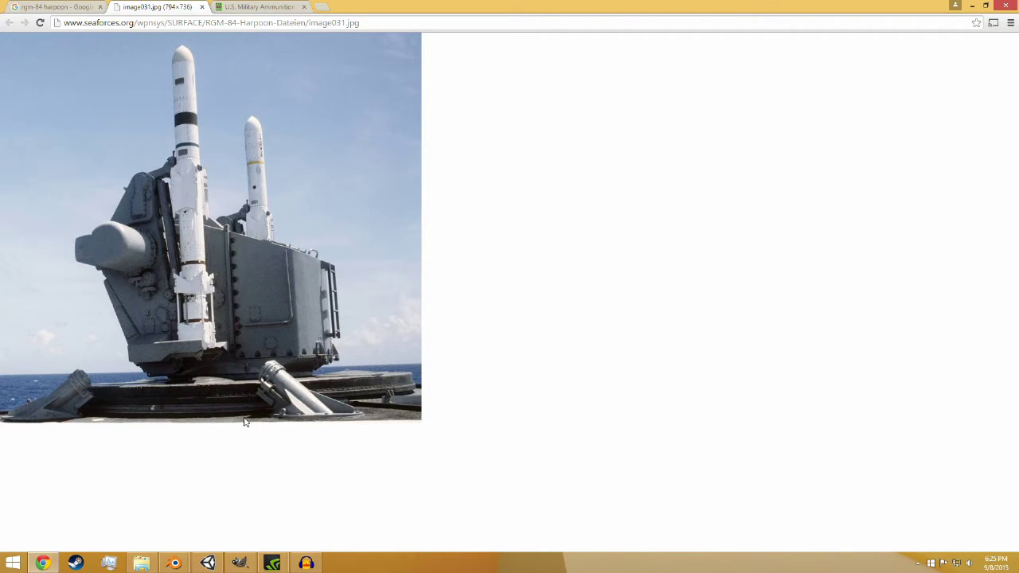
mouse_move(303, 565)
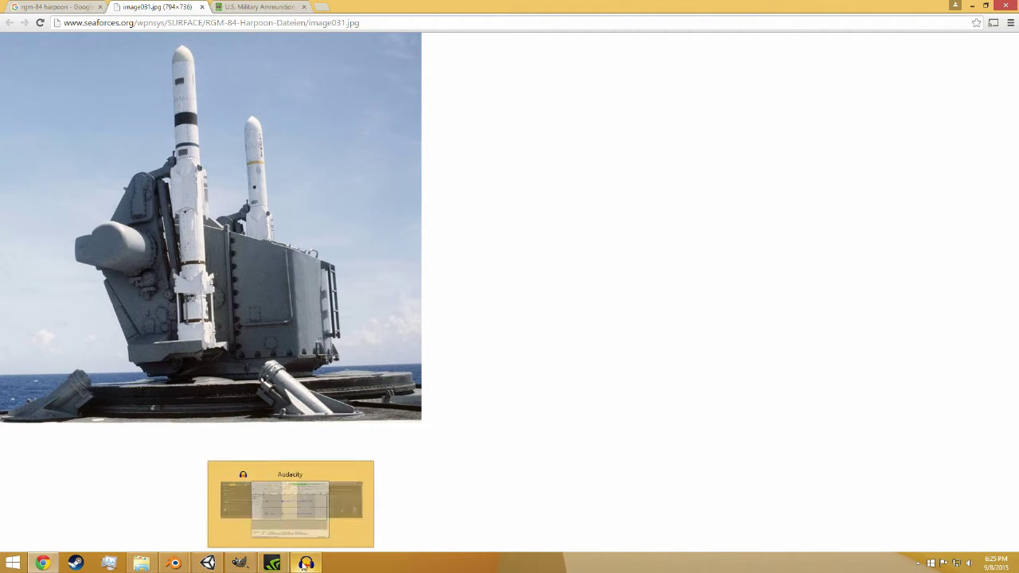
mouse_move(185, 560)
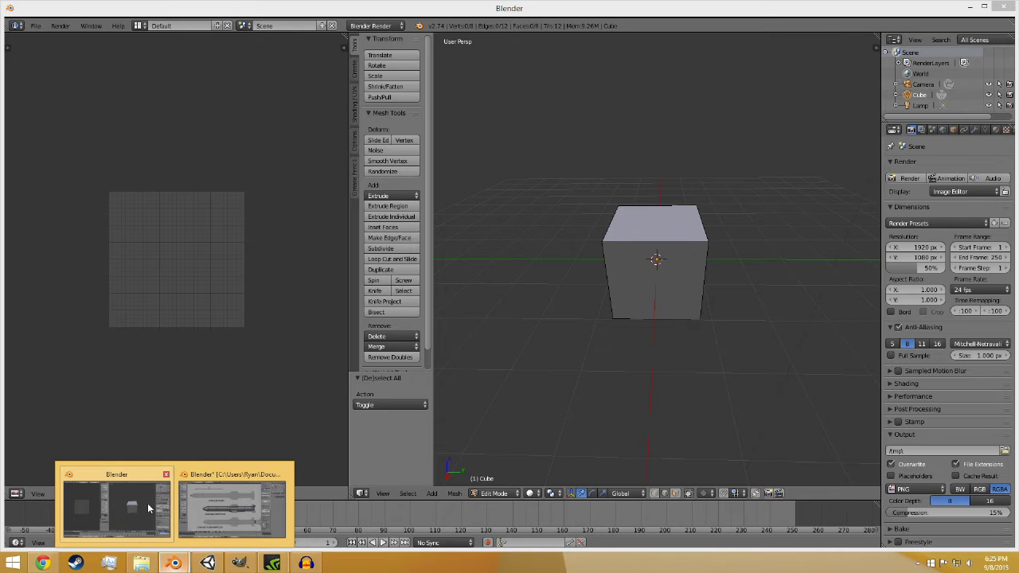
left_click(148, 503)
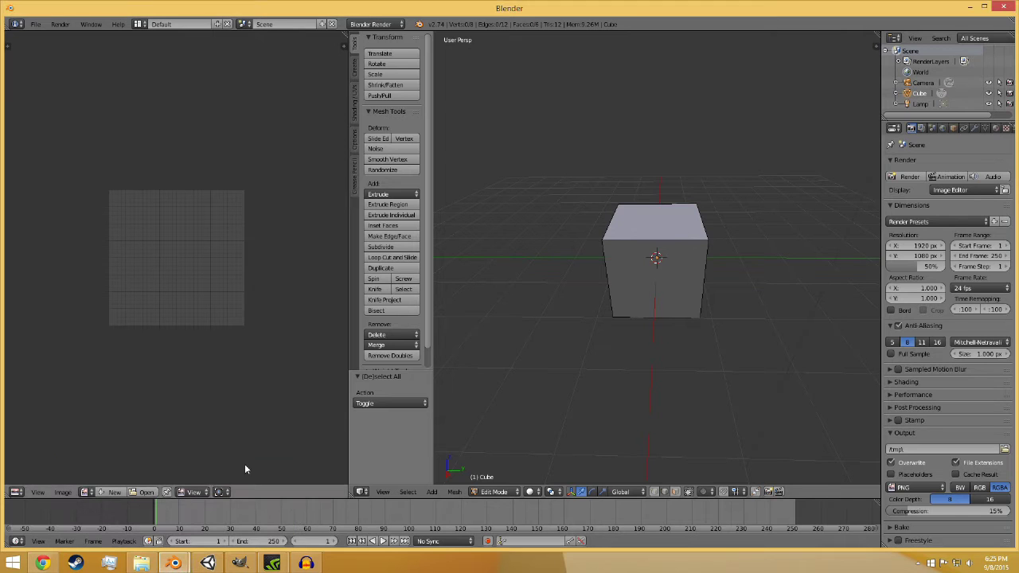
middle_click_drag(632, 351, 555, 369)
left_click(985, 6)
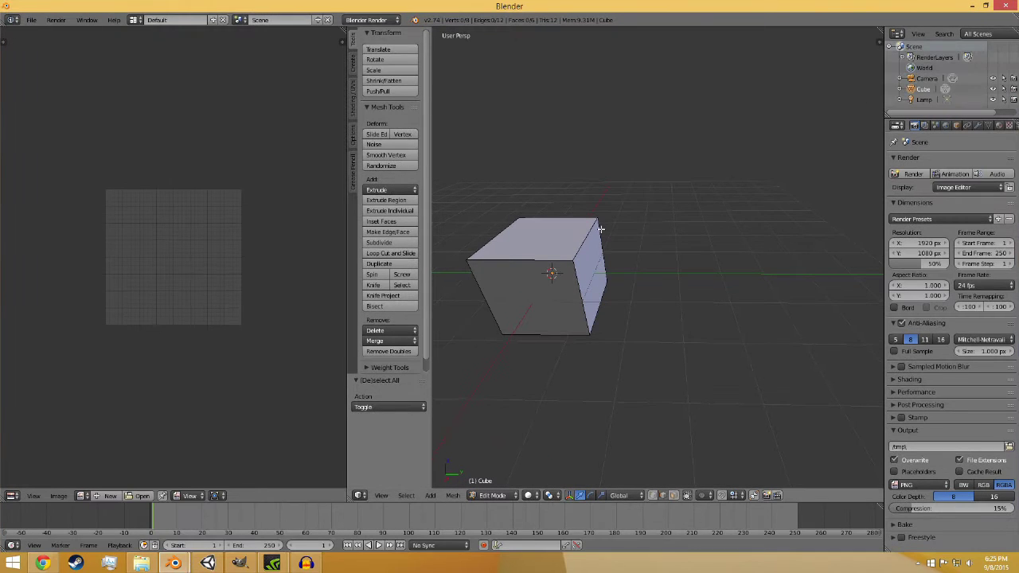
Step: Narrow the area beside the cube's 3D view slightly and set it to the UV/Image Editor
right_click(567, 246)
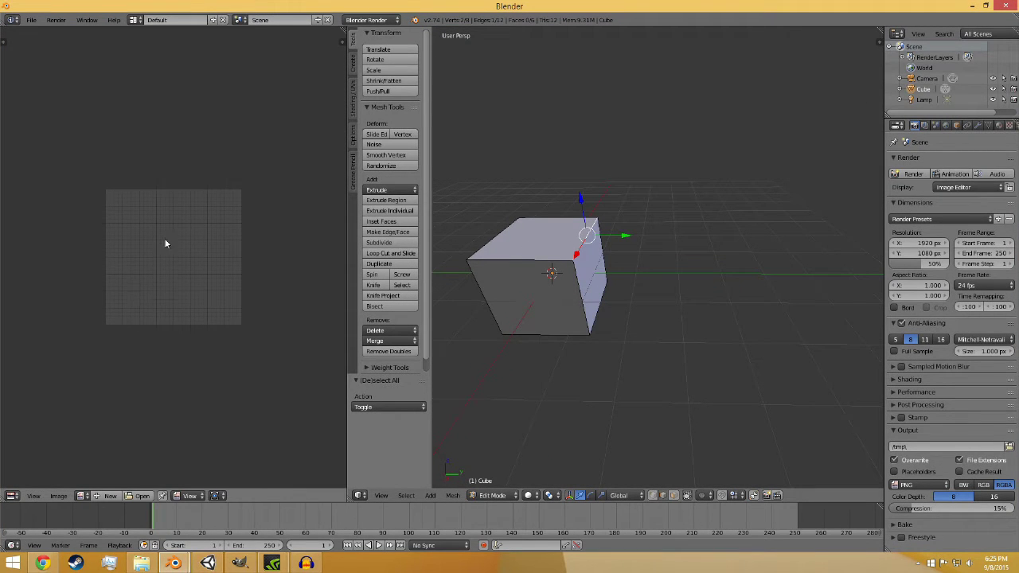
scroll(183, 267, "up", 2)
scroll(206, 293, "down", 2)
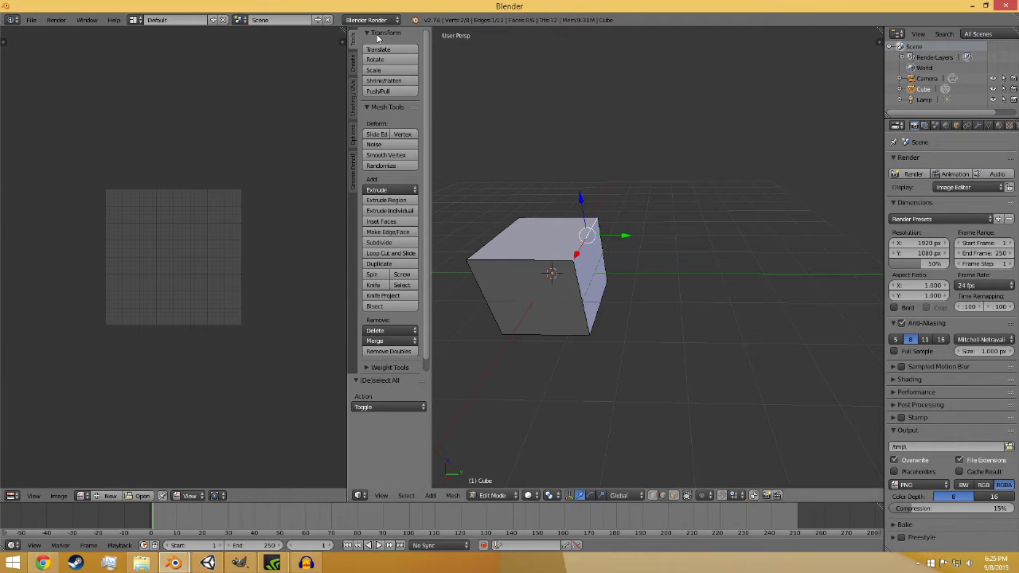
mouse_move(347, 446)
left_mouse_down()
mouse_move(311, 446)
mouse_move(336, 446)
left_mouse_up()
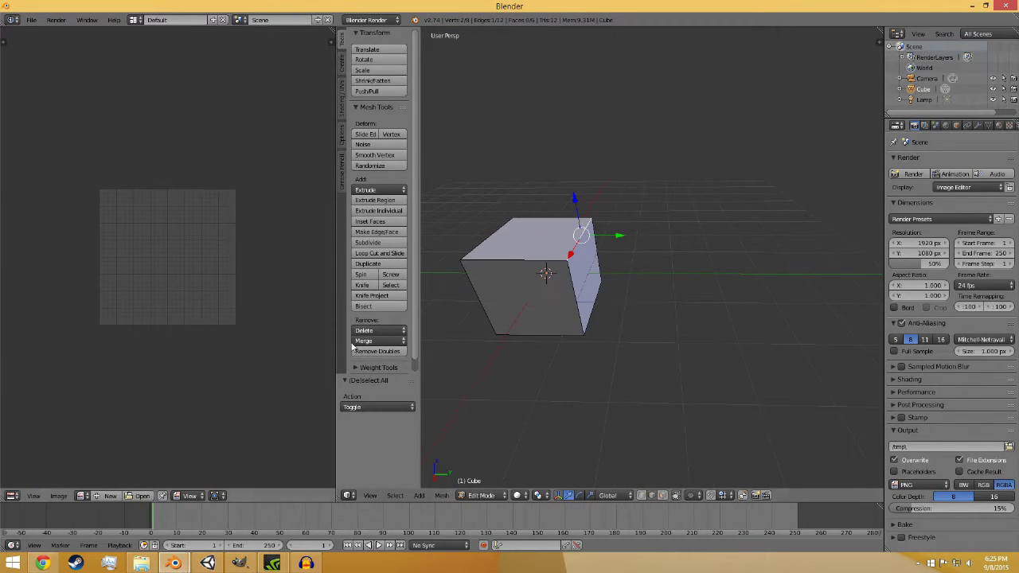
middle_click_drag(509, 342, 593, 353)
left_click(12, 495)
left_click(76, 415)
scroll(605, 342, "down", 5)
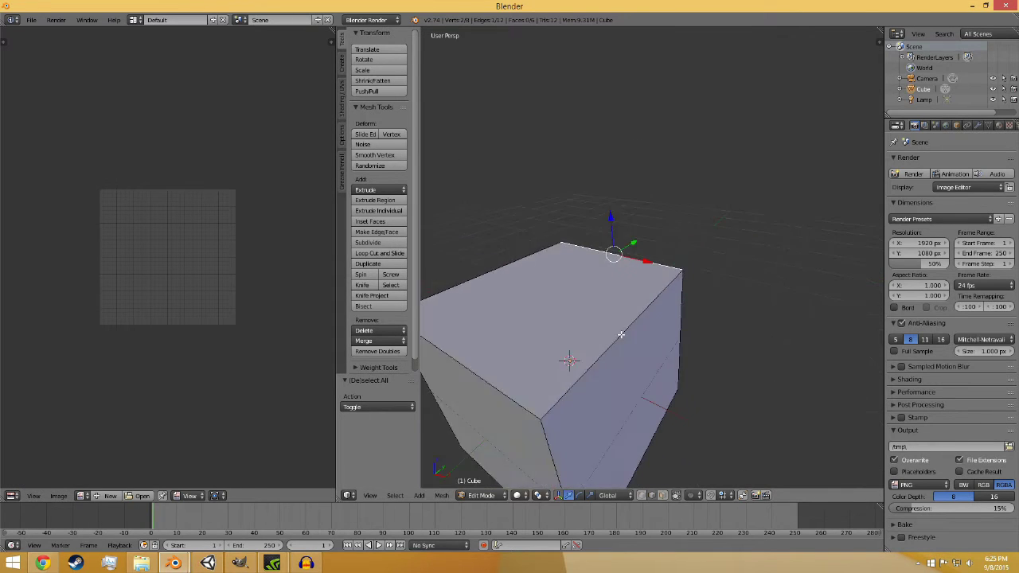
middle_click_drag(661, 301, 614, 315)
scroll(613, 316, "up", 4)
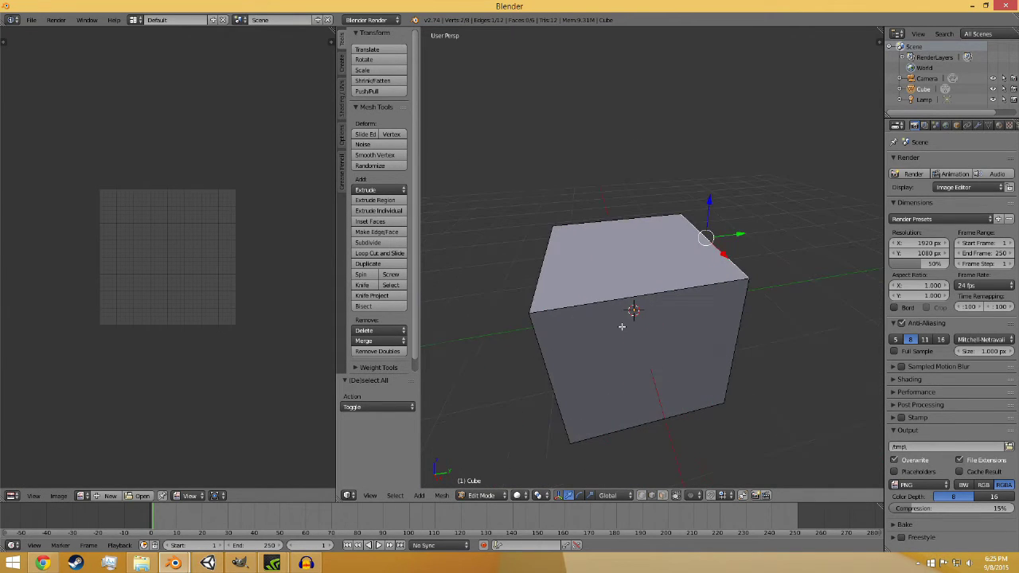
scroll(618, 311, "down", 4)
key("a")
key("a")
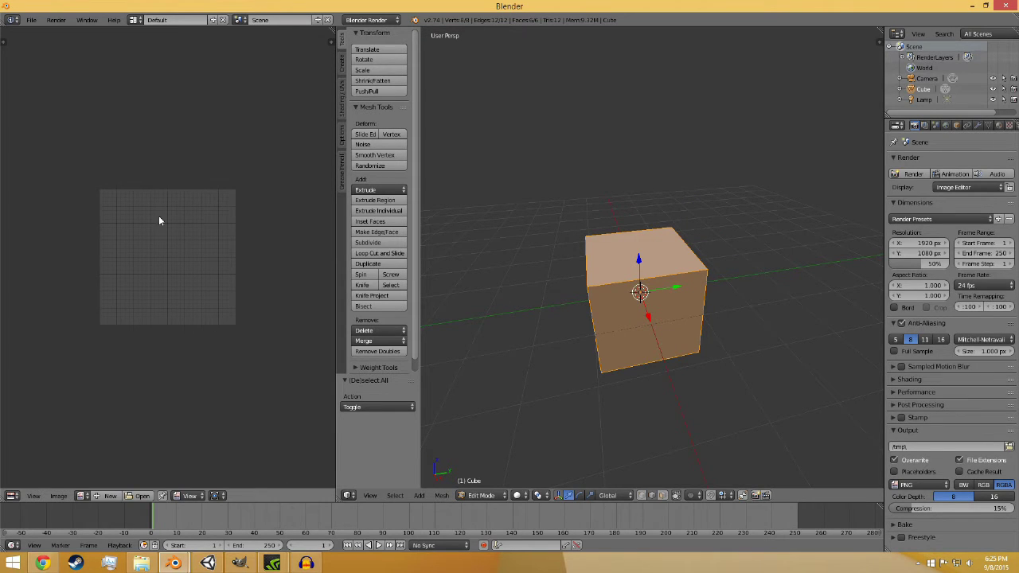
scroll(637, 311, "up", 4)
Step: Mark three edges of the cube's top face as UV seams, leaving the fourth edge unmarked
key("a")
mouse_move(653, 318)
middle_mouse_down()
mouse_move(697, 324)
mouse_move(648, 328)
middle_mouse_up()
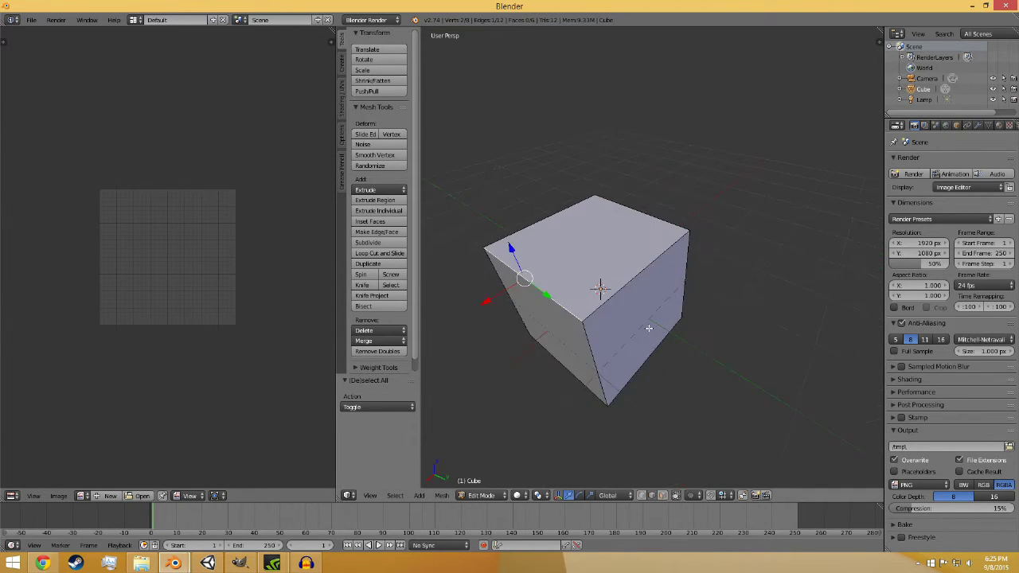
left_click(342, 111)
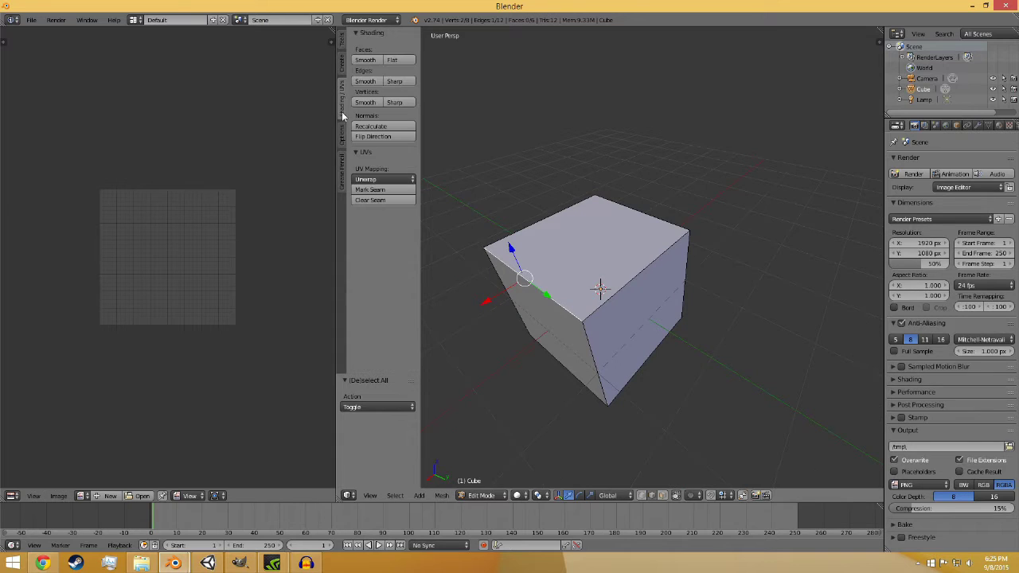
left_click(380, 189)
right_click(639, 275)
left_click(393, 192)
middle_click_drag(680, 264, 562, 278)
right_click(669, 228)
left_click(390, 192)
Step: Mark the cube's four vertical edges as UV seams and clear the selection
right_click(643, 275)
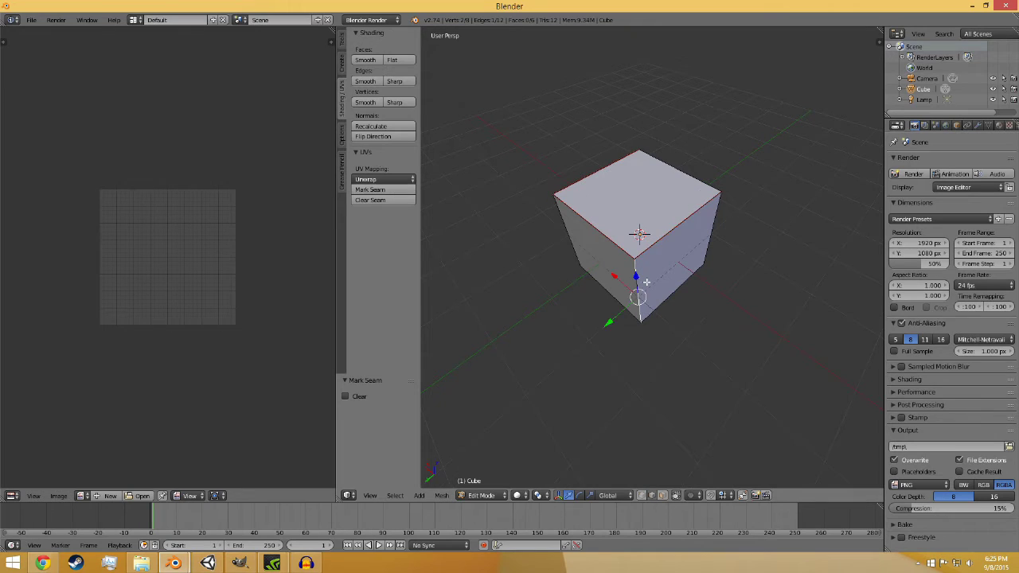
left_click(375, 191)
middle_click_drag(481, 236, 818, 277)
left_click(389, 193)
right_click(806, 291)
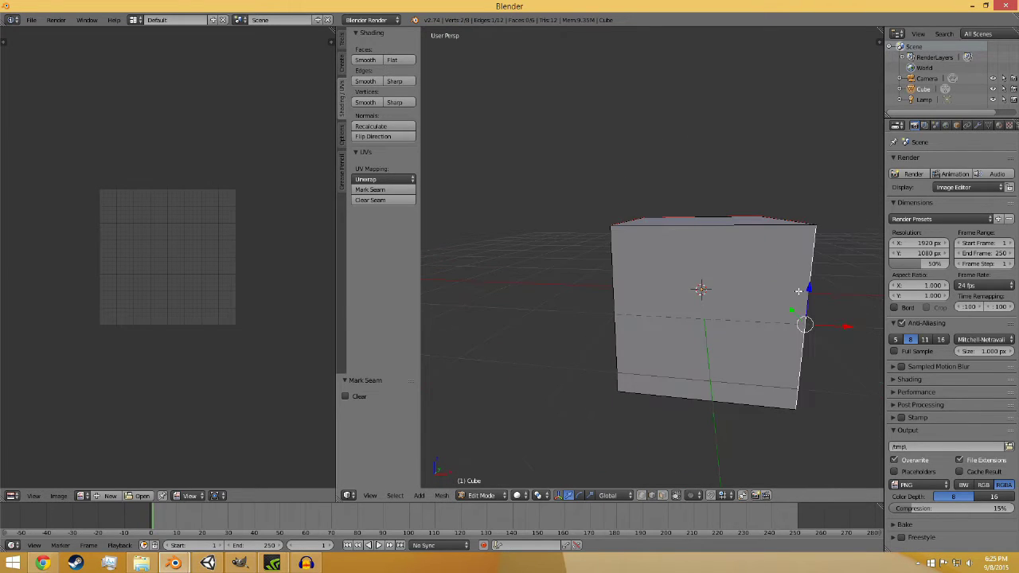
left_click(376, 193)
right_click(605, 273)
scroll(783, 284, "down", 4)
key("a")
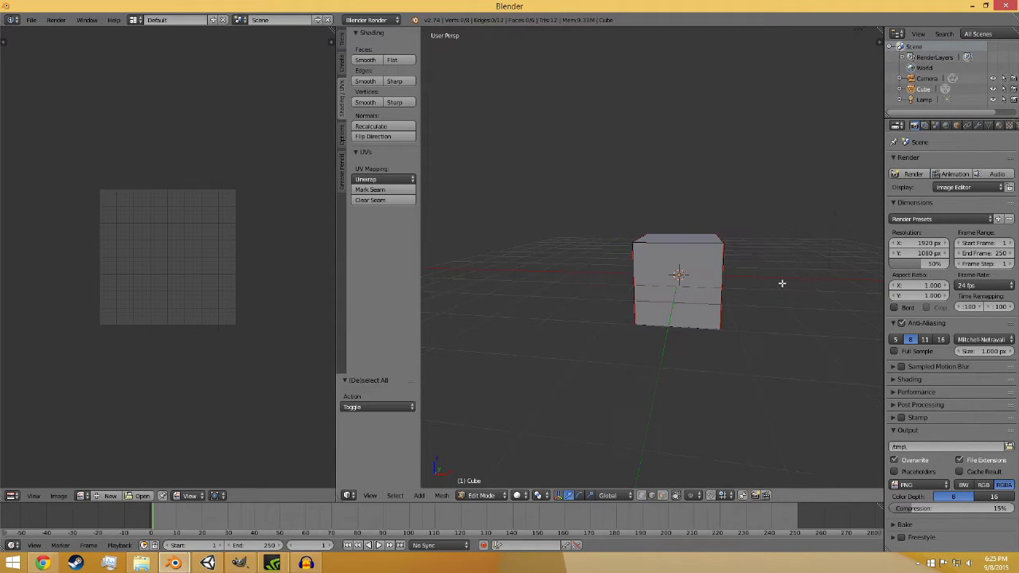
Step: Unwrap the whole cube along its marked seams and deselect all vertices of the UV layout
middle_click_drag(782, 285, 674, 302)
key("a")
left_click(385, 180)
left_click(377, 192)
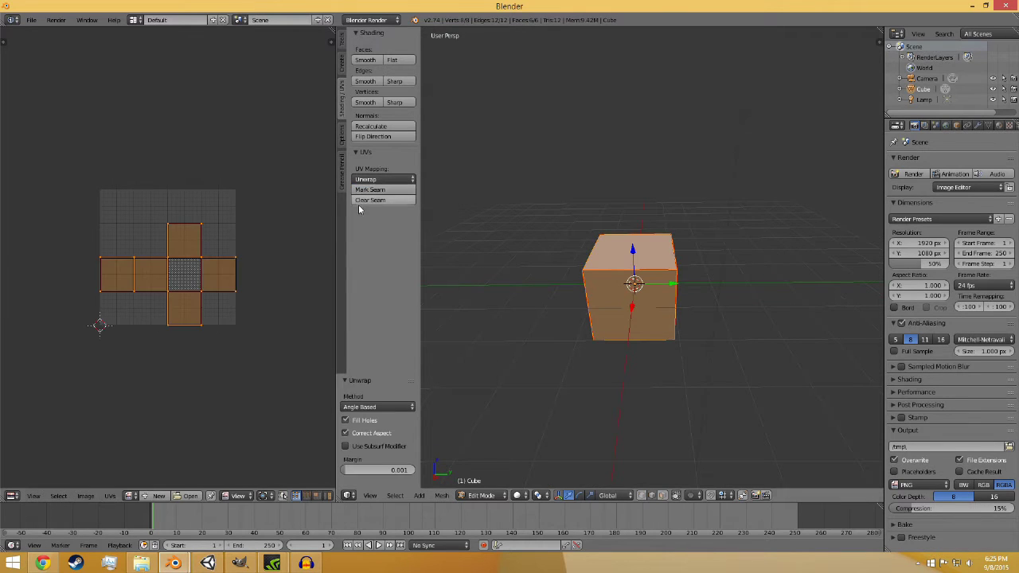
scroll(252, 268, "up", 1)
key("a")
scroll(136, 286, "up", 2)
scroll(119, 285, "down", 1)
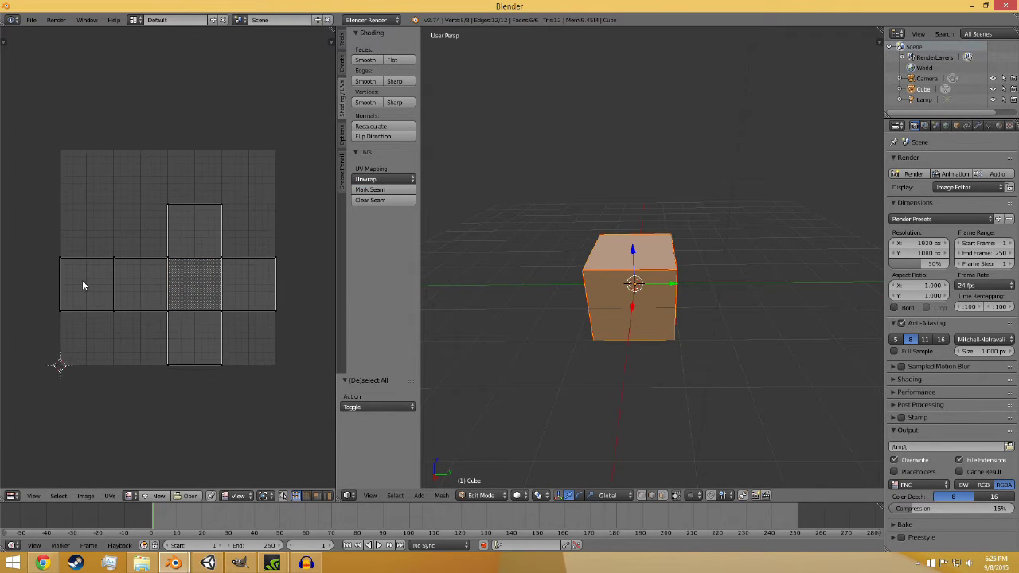
Step: Turn on selection sync between the UV layout and the mesh, and select single edges of the cube's top face
left_click(283, 497)
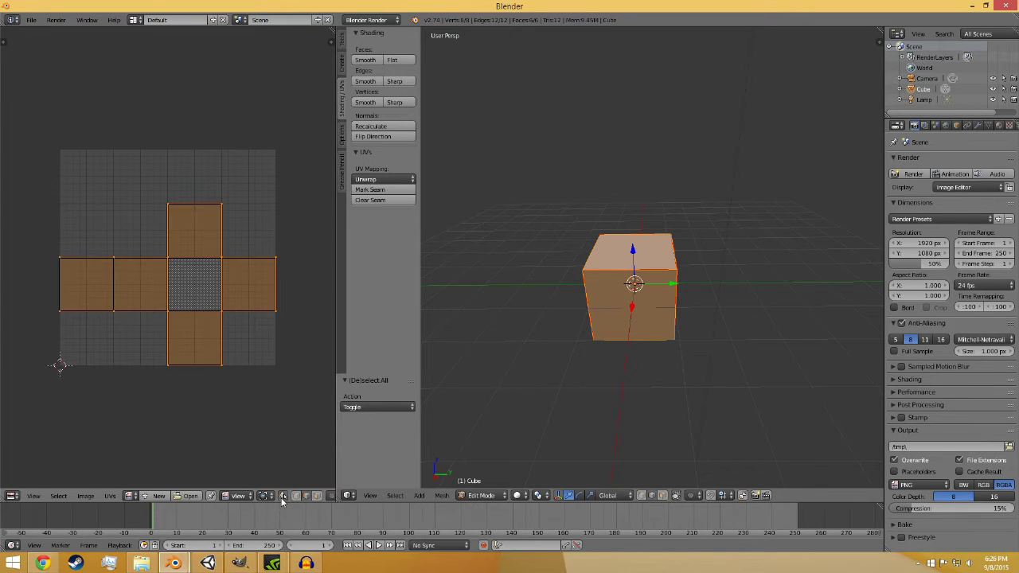
right_click(647, 239)
right_click(652, 278)
right_click(647, 234)
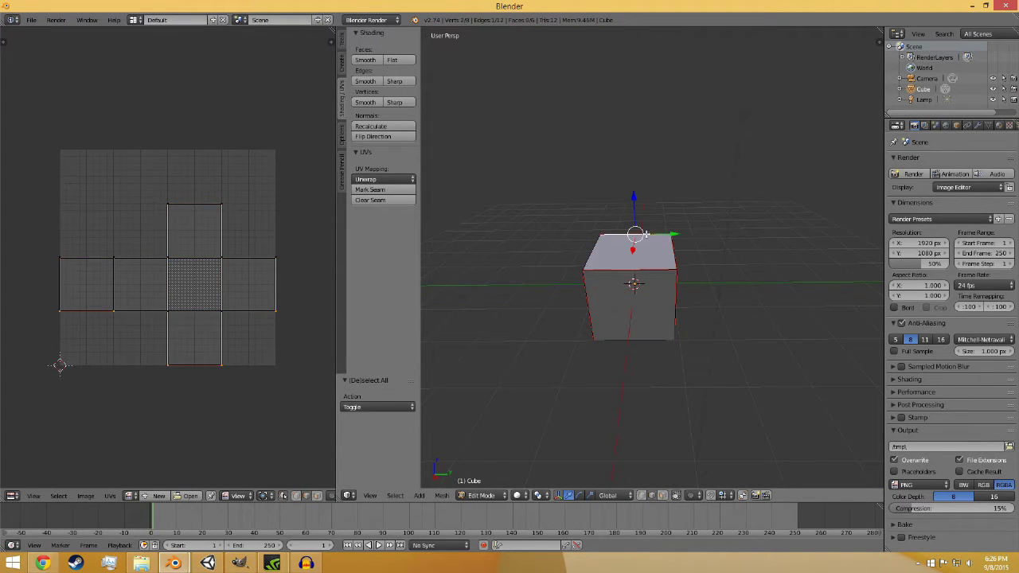
Step: Switch to face selection and select the cube's front face, followed by its top face
left_click(317, 499)
right_click(624, 320)
right_click(642, 260)
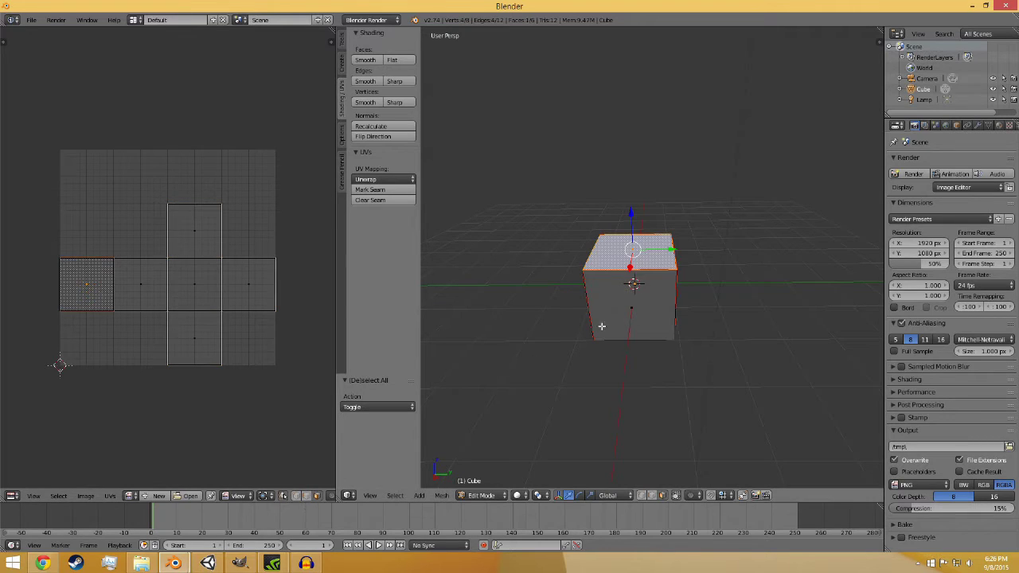
Step: Turn off selection sync, select the whole cube, and select the UV layout in island selection mode
left_click(282, 496)
key("a")
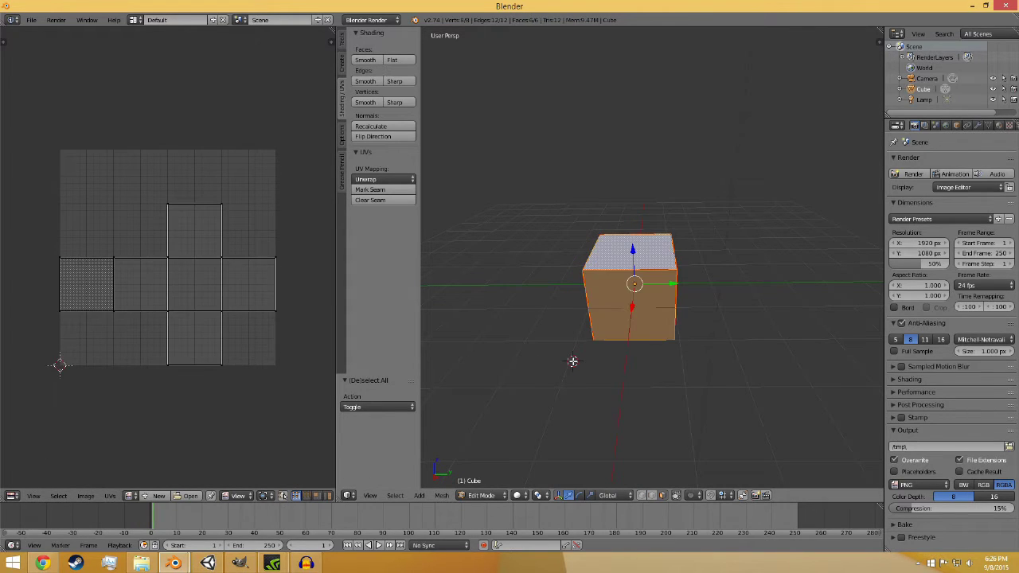
left_click(328, 496)
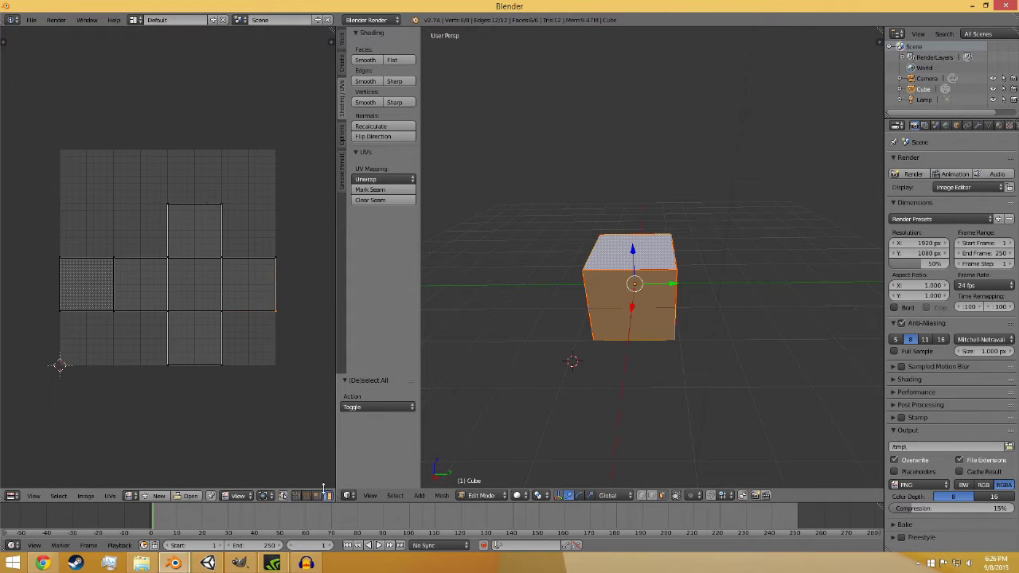
key("a")
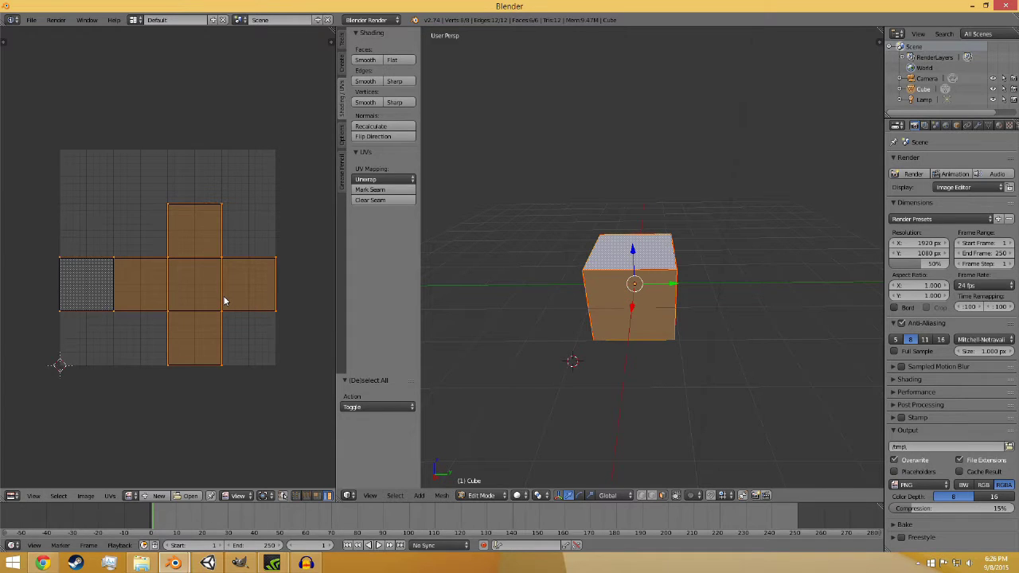
Step: Turn selection sync back on and move the bottom face's UV square into the empty upper-left corner of the UV grid
left_click(283, 496)
key("a")
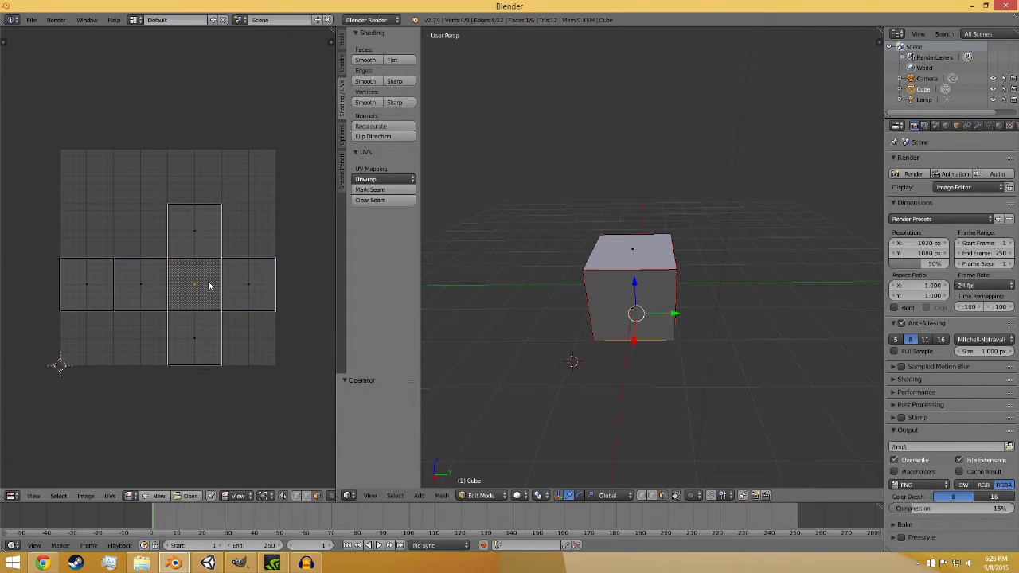
key("h")
key("alt+h")
key("g")
left_click(132, 207)
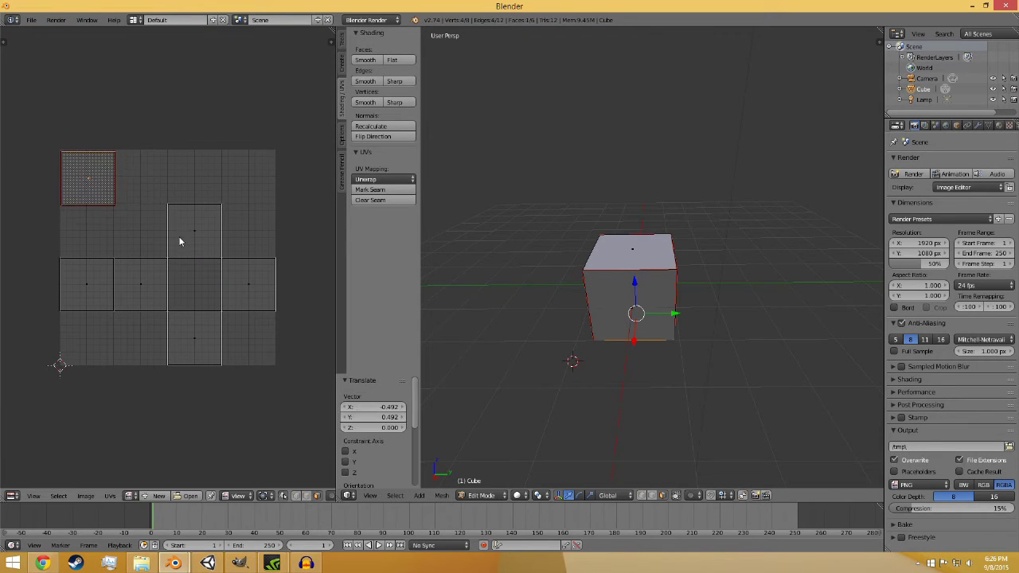
Step: Scale the bottom face's UV square and undo the scaling
key("s")
left_click(217, 306)
key("ctrl+z")
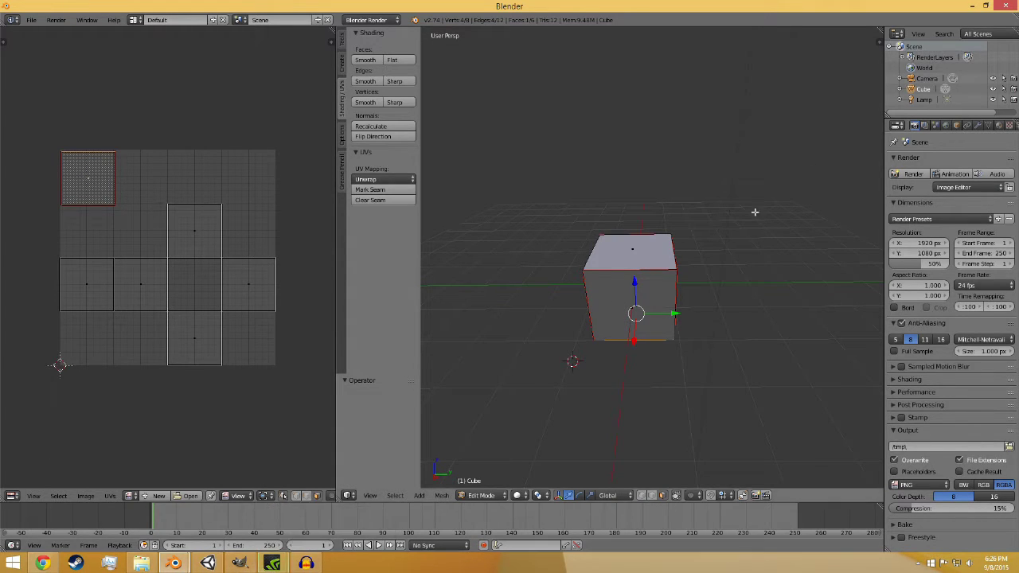
Step: Quit the cube scene without saving it, and save the RGM-84HarpoonRE file in the missile's Blender window
left_click(1001, 5)
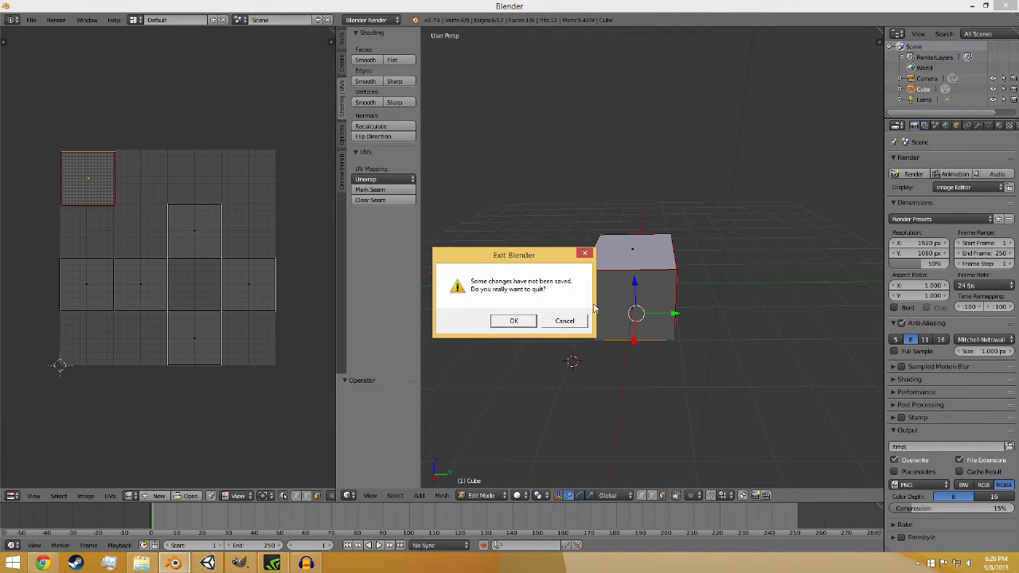
left_click(174, 564)
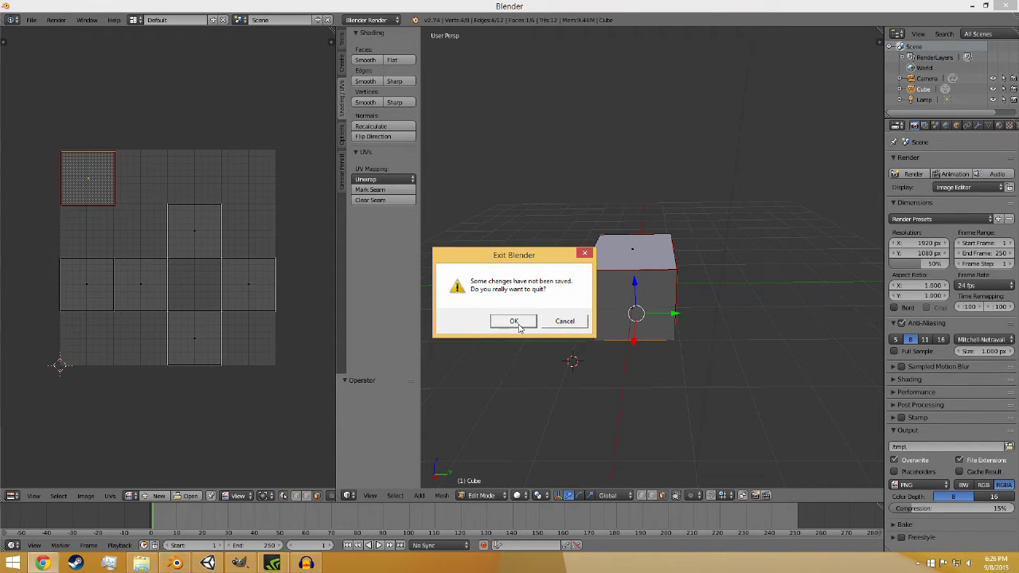
left_click(173, 564)
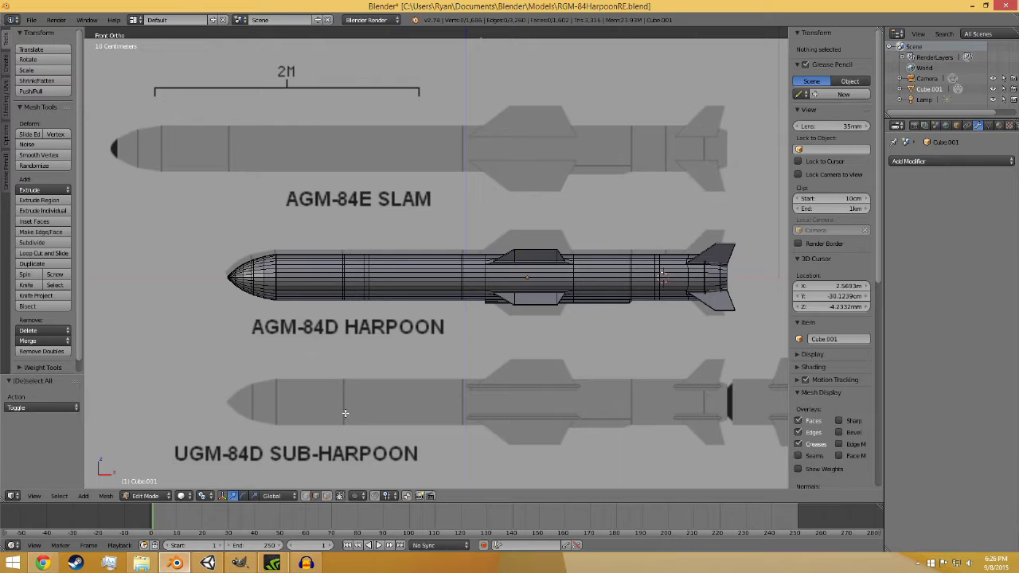
key("ctrl+s")
left_click(347, 402)
scroll(472, 360, "down", 4)
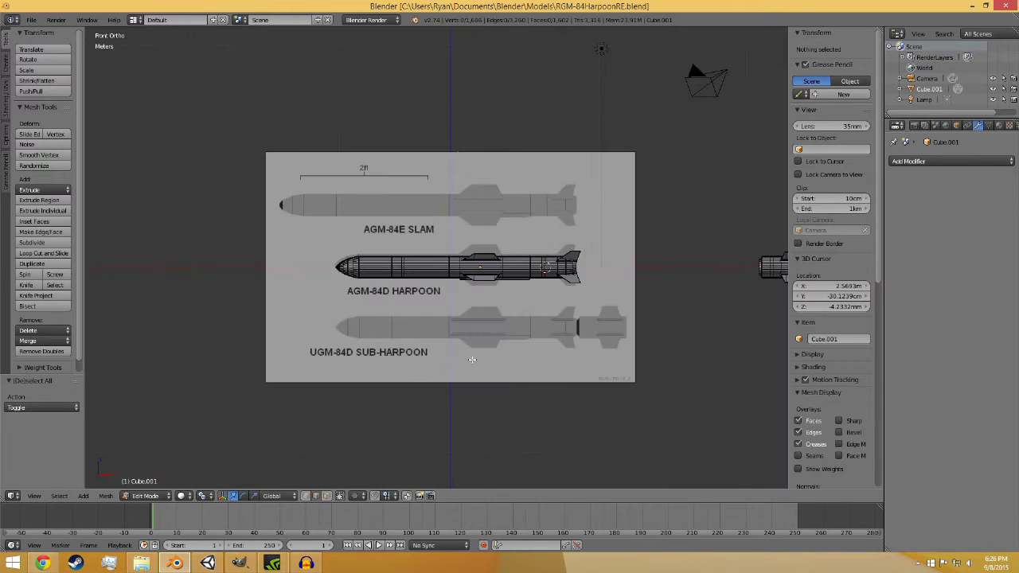
Step: Select the two edge-loop pairs around the missile's rear body, just ahead of the tail fins
scroll(765, 248, "down", 1)
scroll(494, 356, "up", 8)
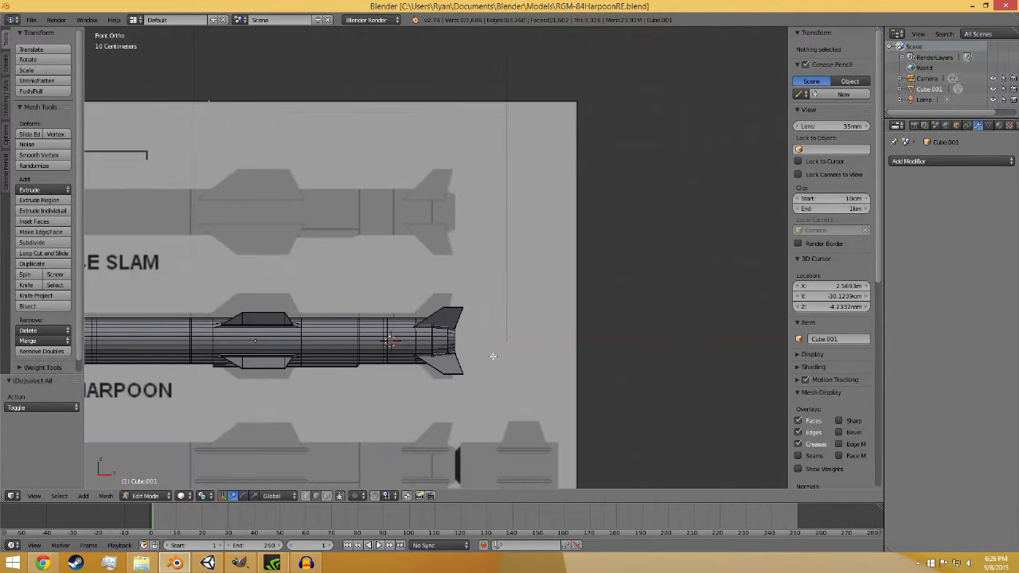
middle_click_drag(409, 394, 523, 212, "shift")
scroll(452, 302, "up", 4)
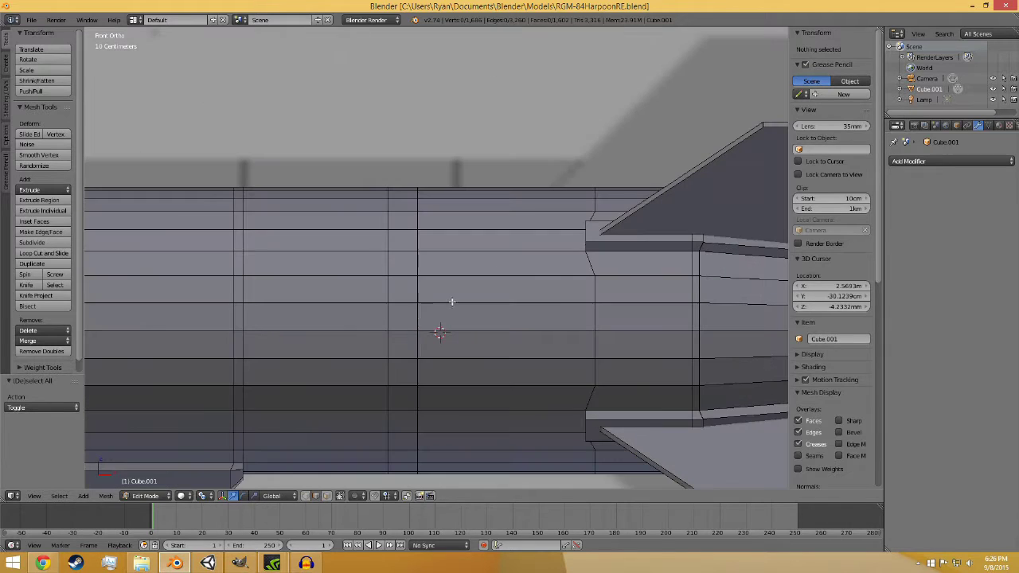
right_click(414, 269, "alt")
scroll(284, 306, "down", 2)
scroll(301, 316, "up", 5)
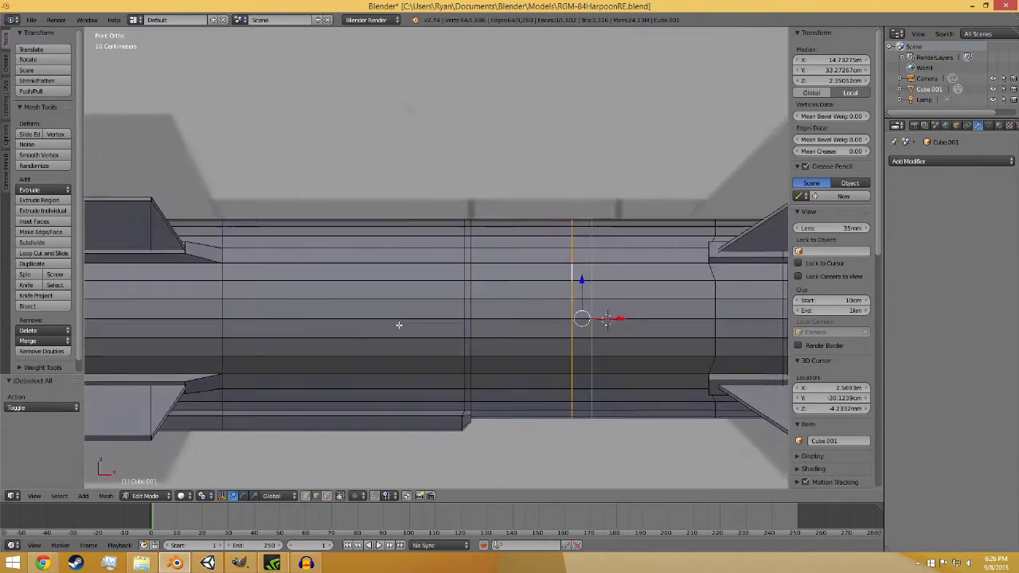
right_click(476, 277, "alt+shift")
Step: Add the narrow pair of edge loops around the tail section between the tail fins to the selection
middle_click_drag(473, 275, 635, 318)
middle_click_drag(693, 375, 600, 34)
scroll(600, 34, "down", 5)
middle_click_drag(613, 239, 437, 330)
scroll(641, 322, "up", 5)
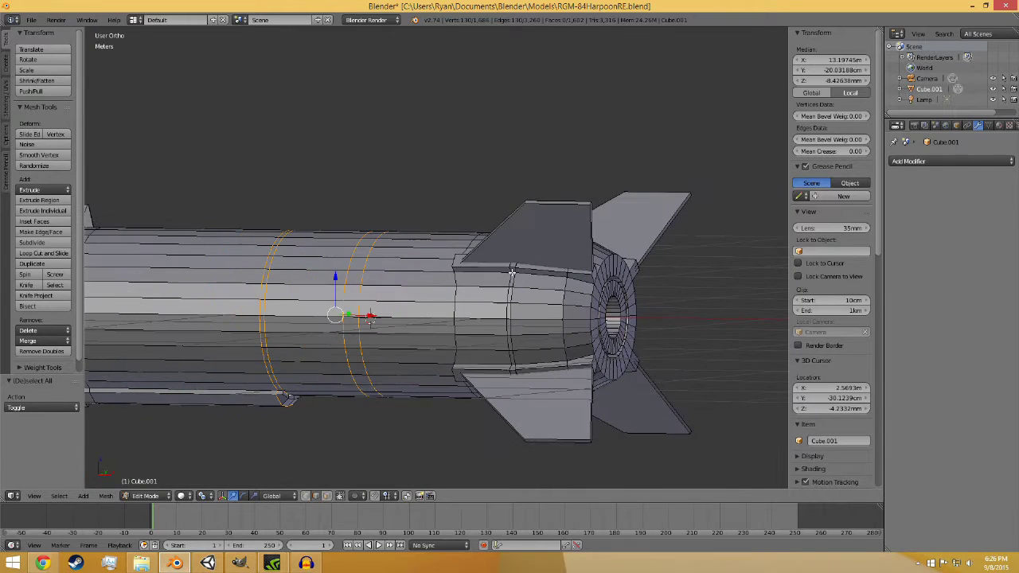
right_click(510, 273, "alt+shift")
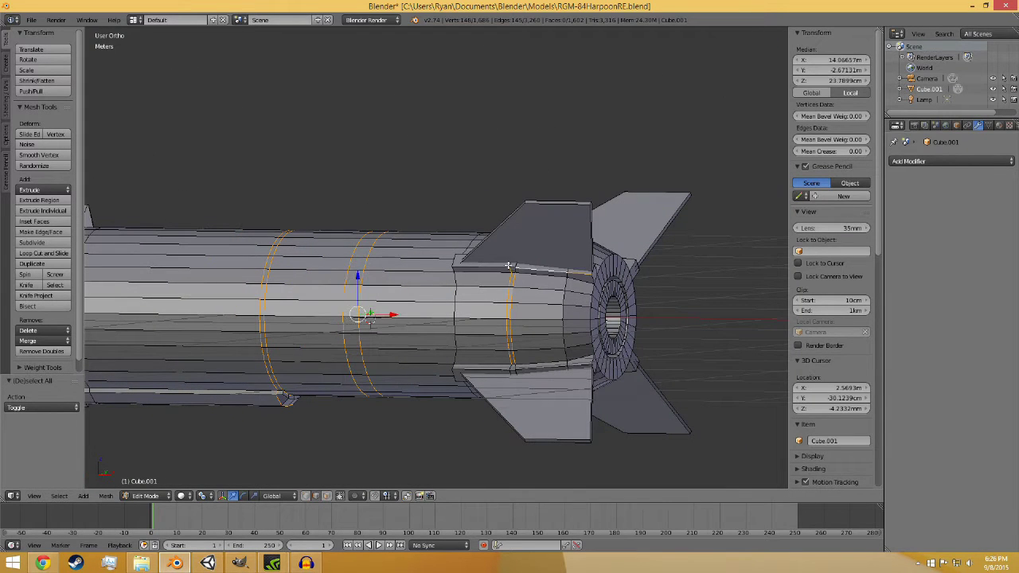
right_click(518, 270, "alt+shift")
right_click(532, 275, "alt+shift")
Step: Continue the narrow loop pair's selection over the short edges across the first tail fin's root
scroll(546, 289, "up", 5)
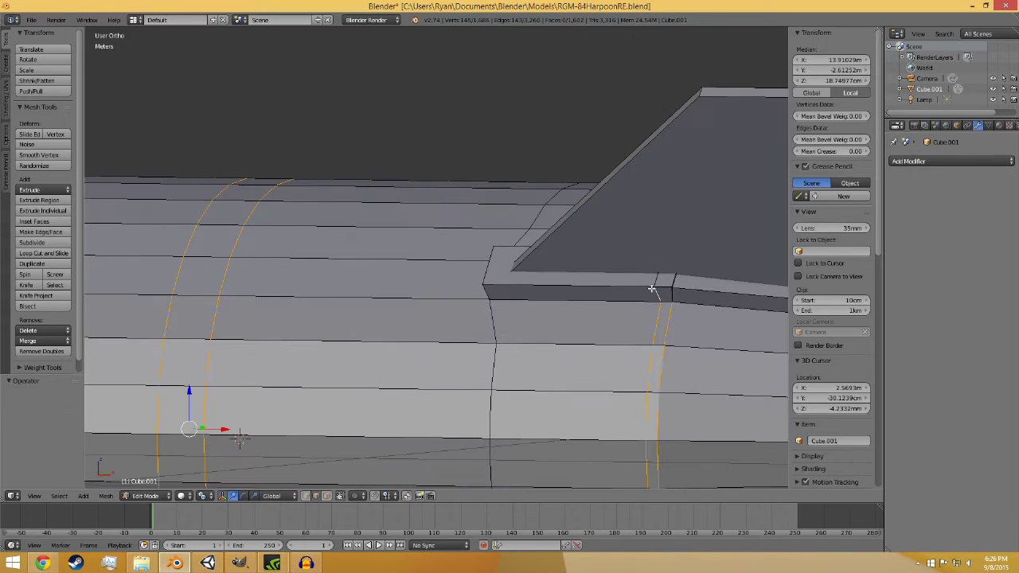
right_click(660, 284, "alt+shift")
scroll(664, 292, "up", 3)
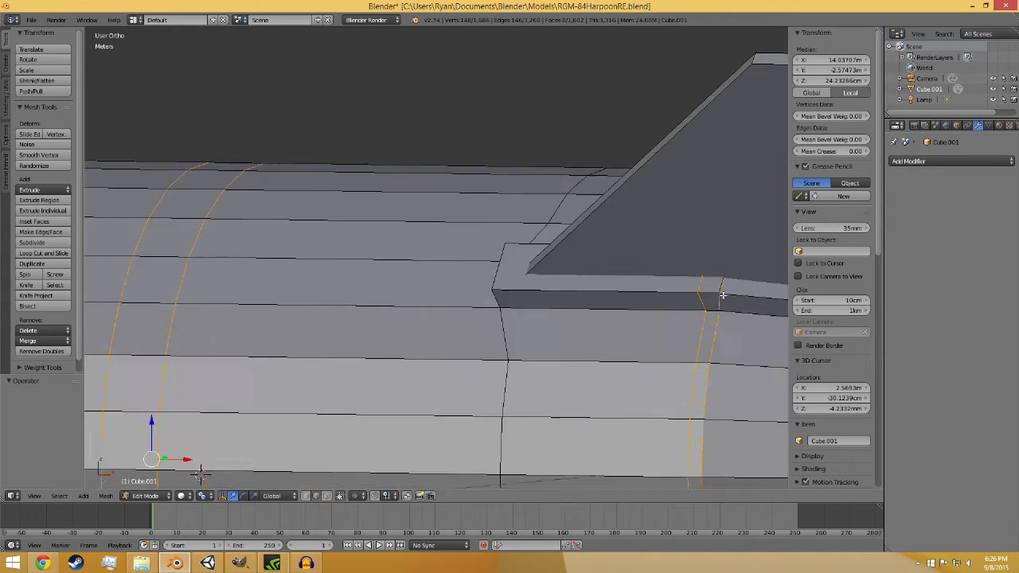
scroll(401, 287, "up", 4)
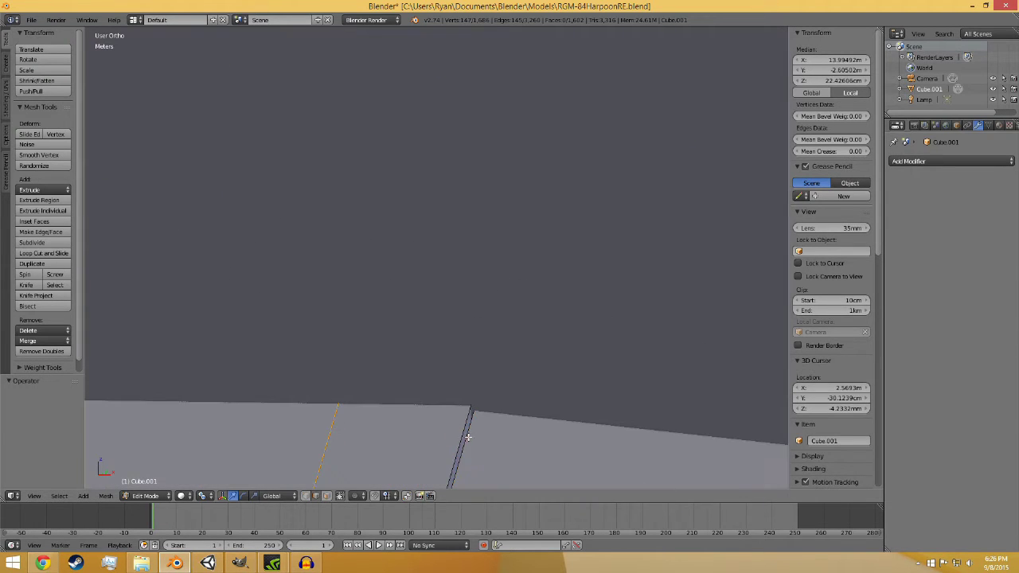
middle_click_drag(464, 432, 464, 411)
middle_click_drag(447, 454, 491, 340)
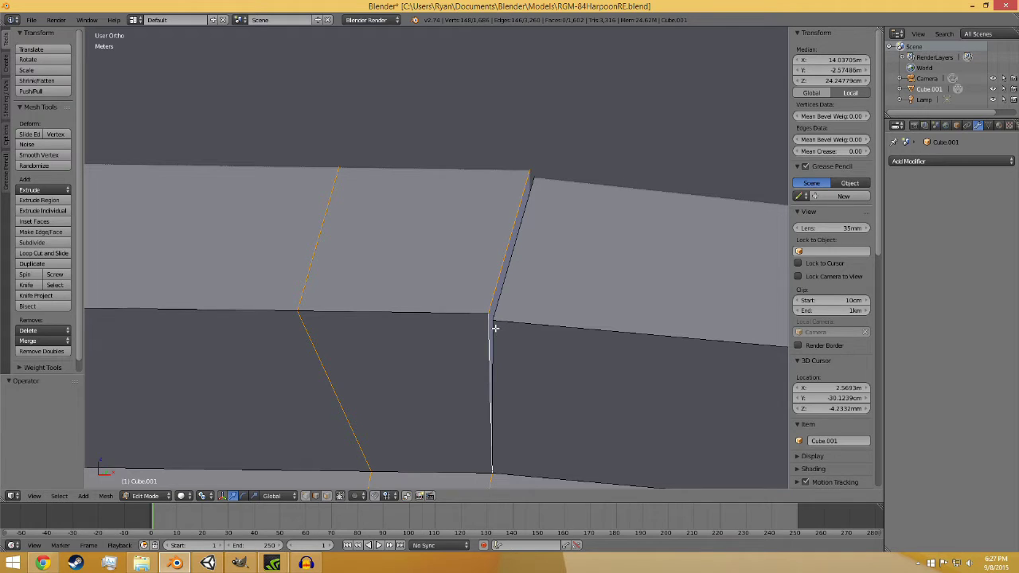
right_click(502, 275, "shift")
right_click(490, 277, "shift")
Step: Extend the tail loop pair's selection past the first fin, covering the far root edges and adjoining body section
middle_click_drag(490, 277, 608, 333)
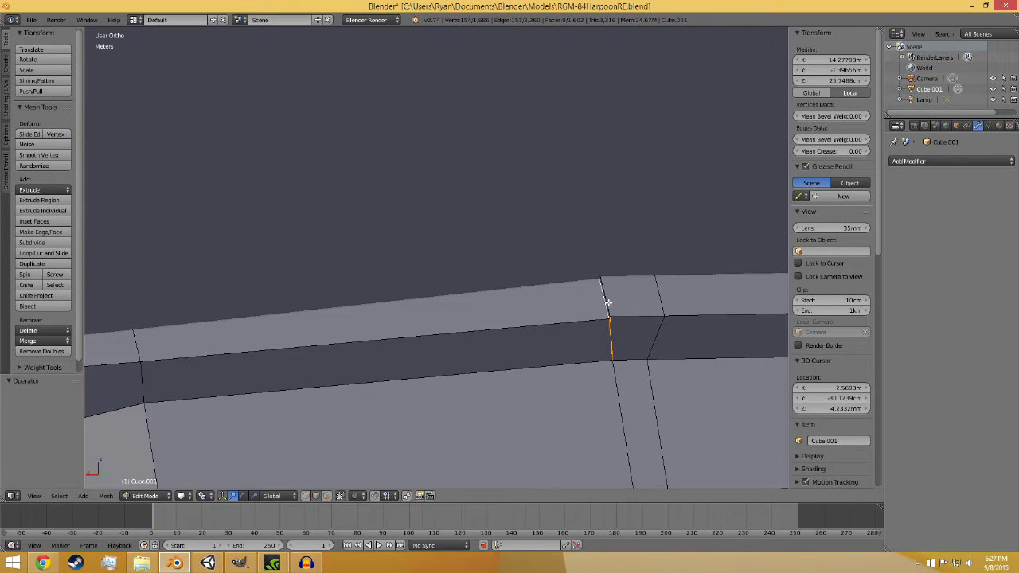
right_click(619, 387, "alt+shift")
scroll(624, 387, "down", 3)
right_click(563, 346, "alt+shift")
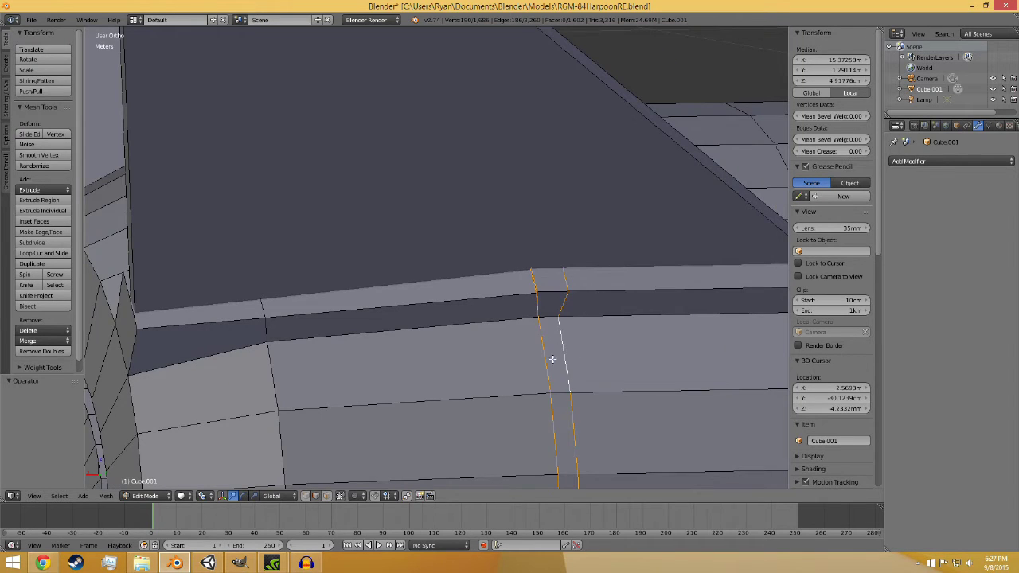
Step: Add the tail loop pair's body and short root edges beside the next tail fin to the selection
middle_click_drag(553, 359, 453, 169)
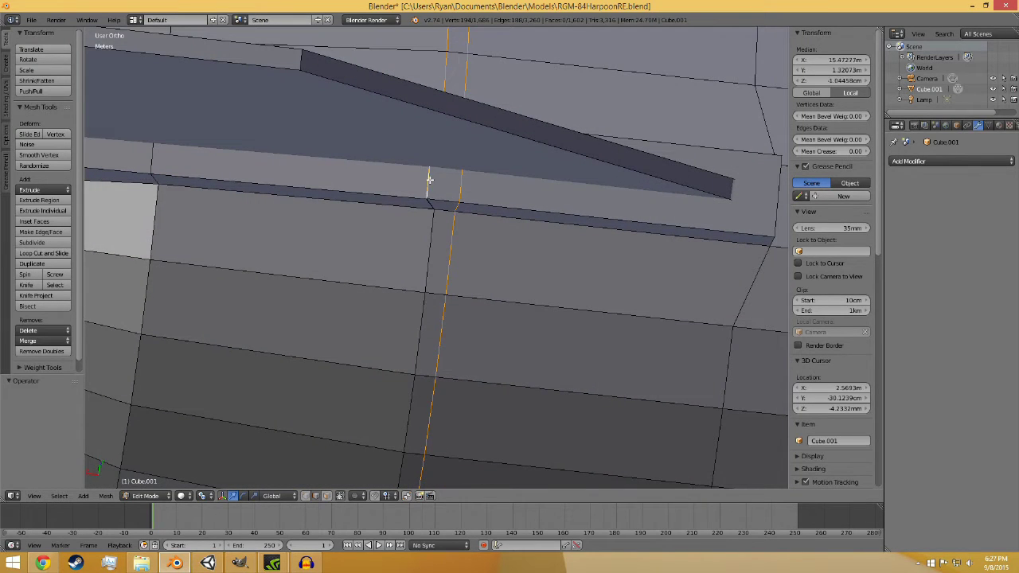
right_click(432, 231, "alt+shift")
scroll(467, 250, "up", 3)
right_click(422, 125, "shift")
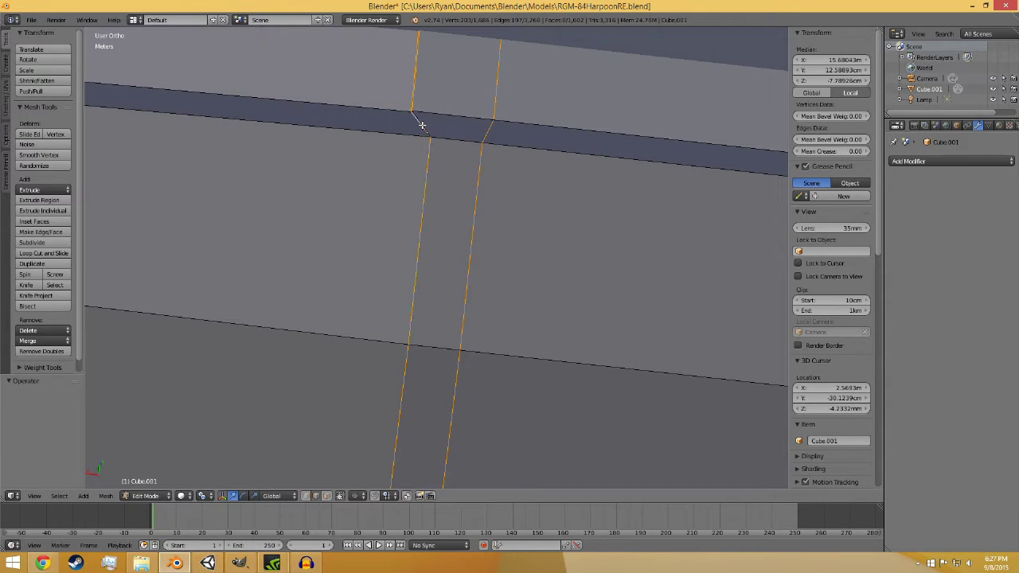
scroll(470, 148, "up", 3)
middle_click_drag(460, 148, 405, 334, "shift")
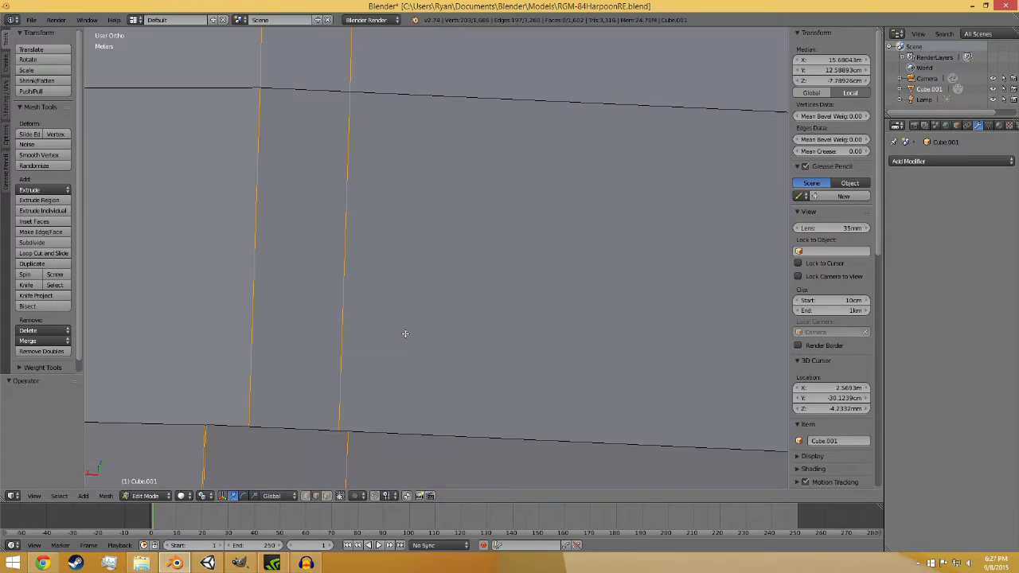
scroll(408, 359, "down", 1)
scroll(409, 359, "down", 4)
middle_click_drag(413, 376, 426, 352)
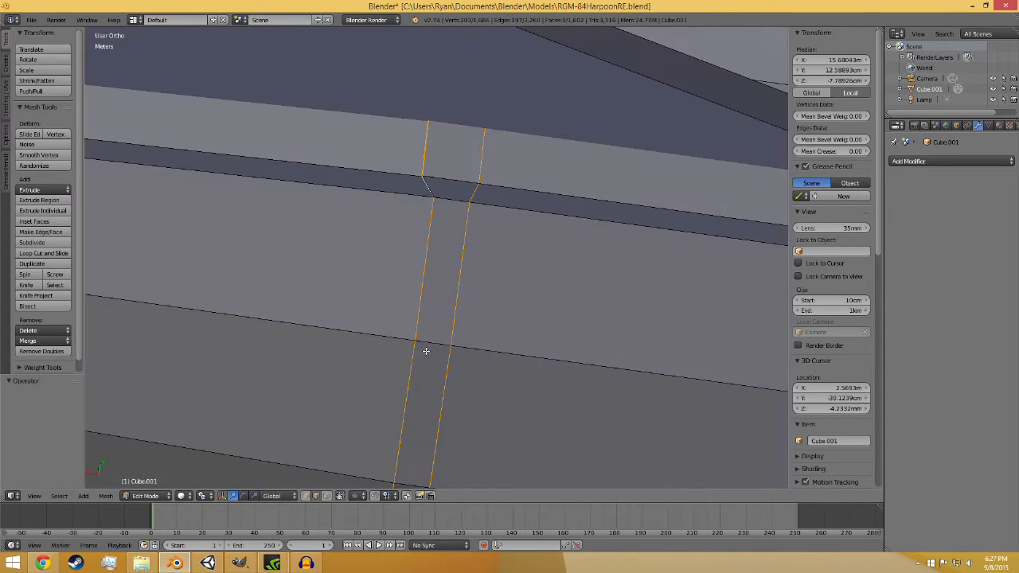
Step: Complete the tail loop pair's selection past the following fin root by adding its missing rear loop
middle_click_drag(488, 240, 524, 264, "shift")
middle_click_drag(550, 144, 367, 338, "shift")
key("f")
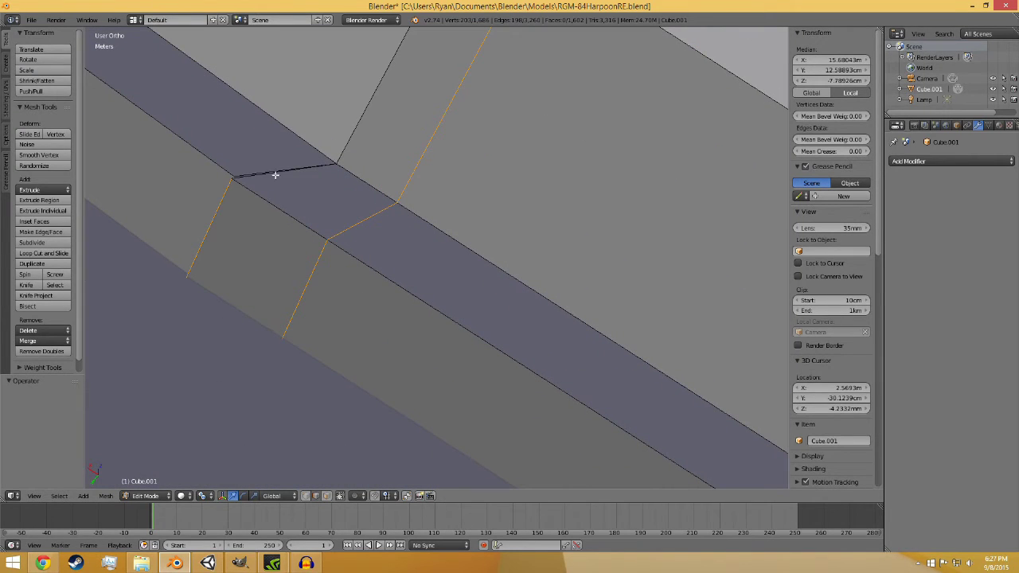
right_click(353, 133, "alt+shift")
middle_click_drag(353, 133, 487, 298)
scroll(488, 303, "down", 10)
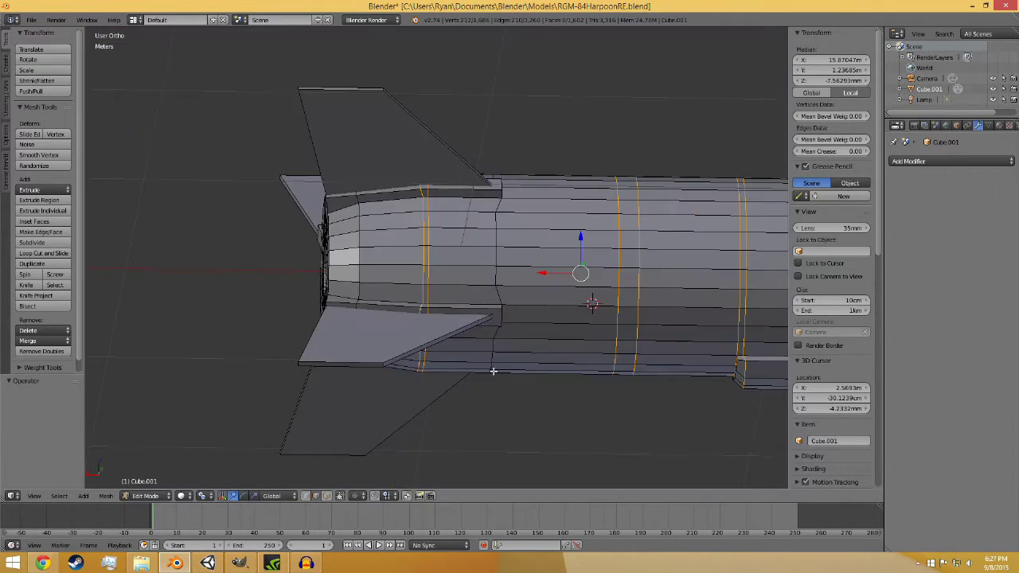
Step: Select the remaining short edges where the tail loop pair crosses the last fin roots
middle_click_drag(494, 371, 496, 164)
scroll(457, 266, "up", 8)
middle_click_drag(457, 266, 450, 402, "shift")
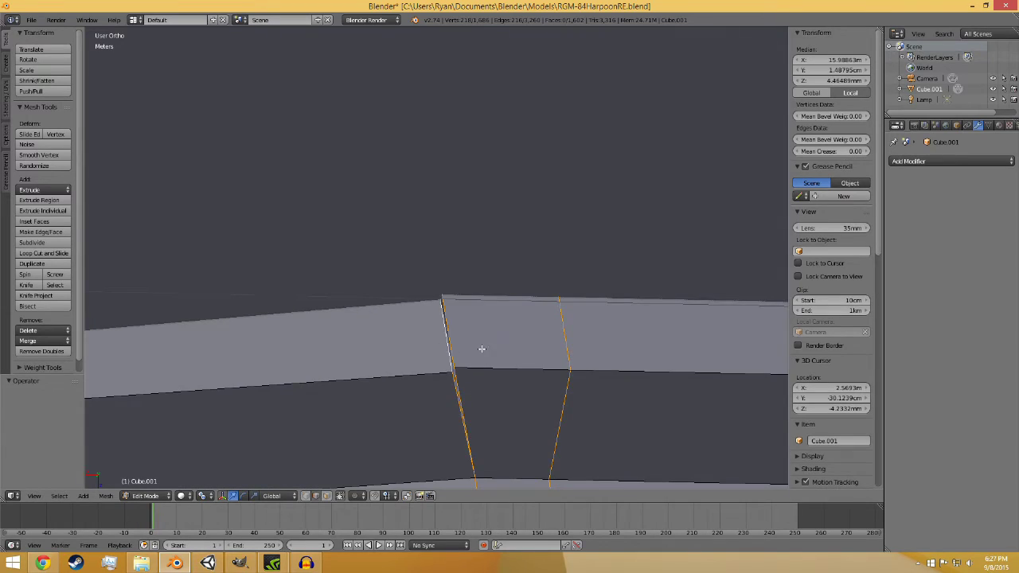
middle_click_drag(481, 349, 182, 362)
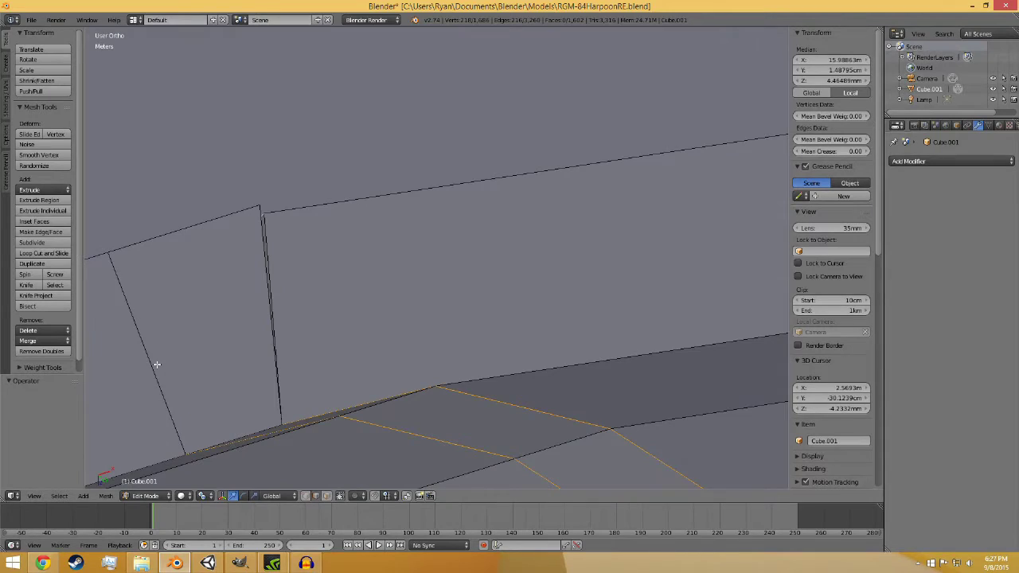
right_click(159, 364, "shift")
right_click(270, 305, "shift")
middle_click_drag(276, 301, 540, 323)
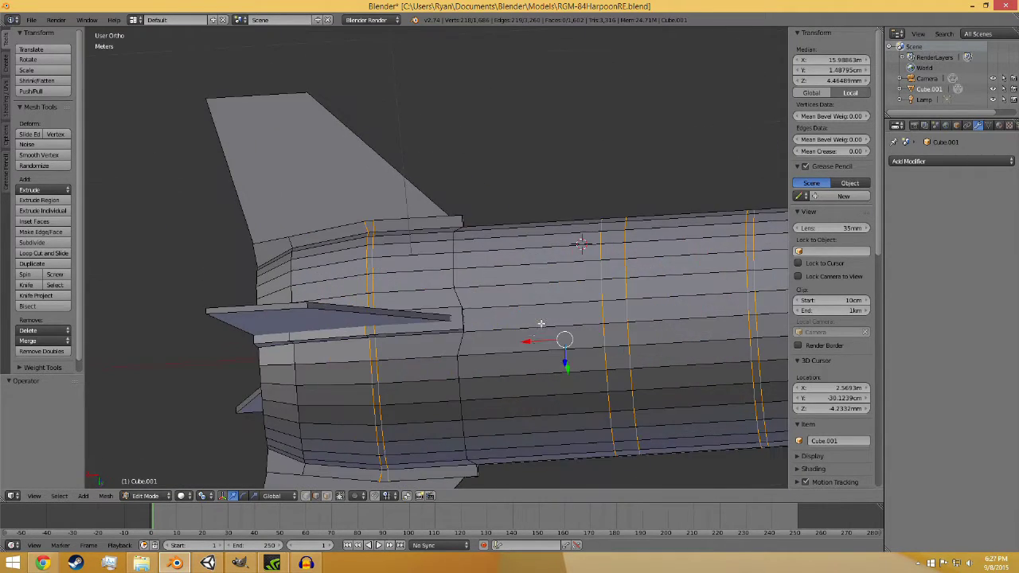
Step: From the front view, add the narrow edge-loop pair just ahead of the mid-body wings to the selection
middle_click_drag(587, 360, 277, 335)
scroll(353, 325, "down", 3)
key("KP_1")
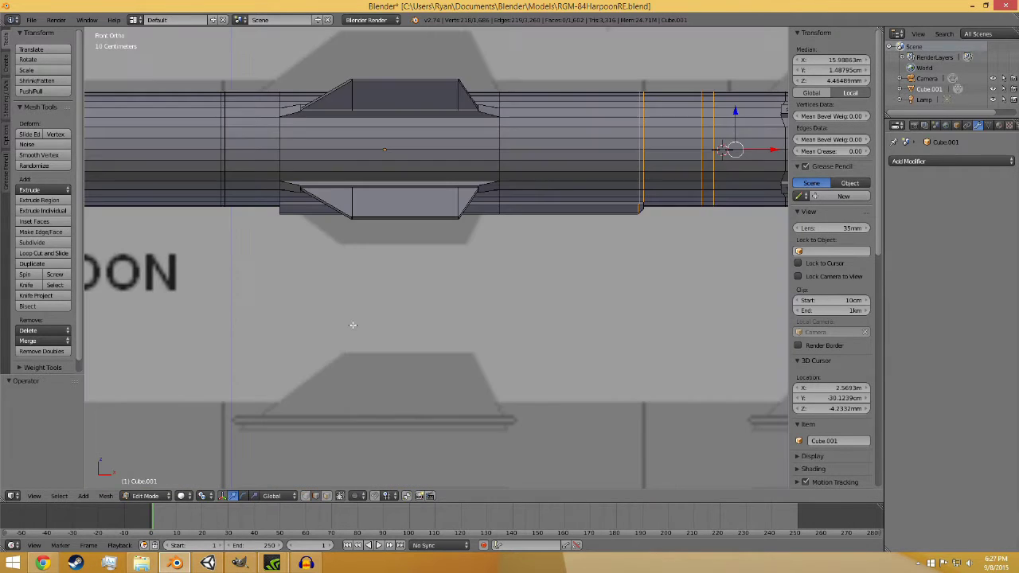
scroll(354, 325, "down", 3)
scroll(371, 233, "up", 6)
scroll(446, 372, "up", 1)
middle_click_drag(470, 373, 448, 148, "shift")
scroll(430, 183, "up", 4)
right_click(316, 257, "alt+shift")
right_click(295, 242, "alt+shift")
Step: Add the forward marking band's edge loops and the narrow loop pair in front of it to the selection
scroll(299, 258, "down", 6)
middle_click_drag(300, 260, 676, 267, "shift")
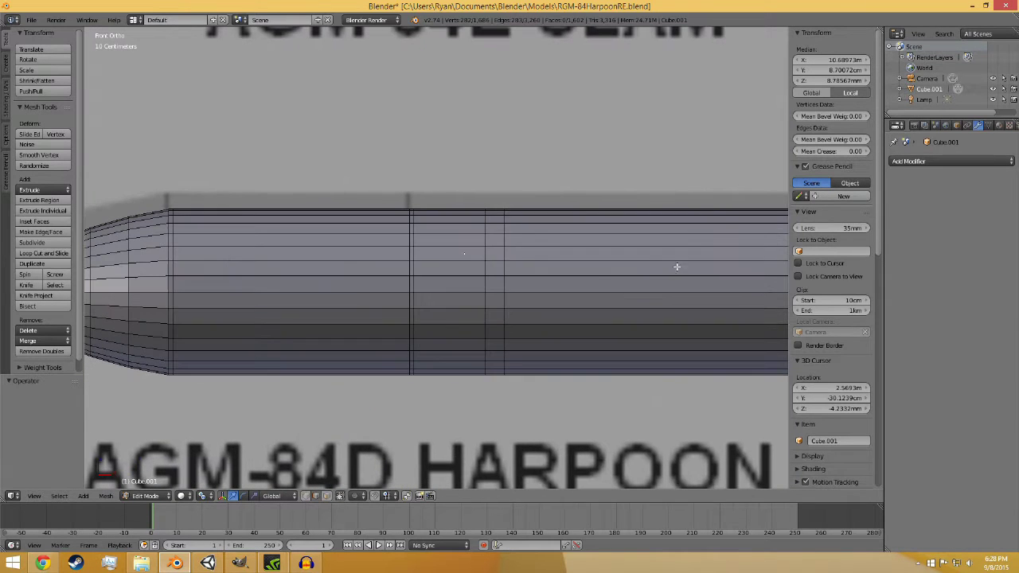
right_click(502, 255, "alt+shift")
right_click(485, 246, "alt+shift")
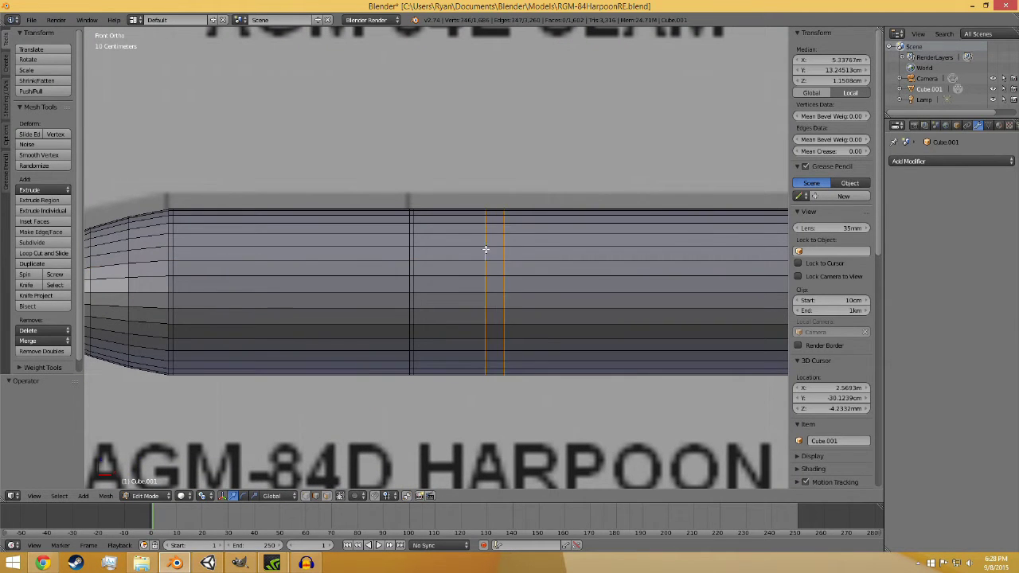
right_click(410, 251, "alt+shift")
right_click(414, 252, "alt+shift")
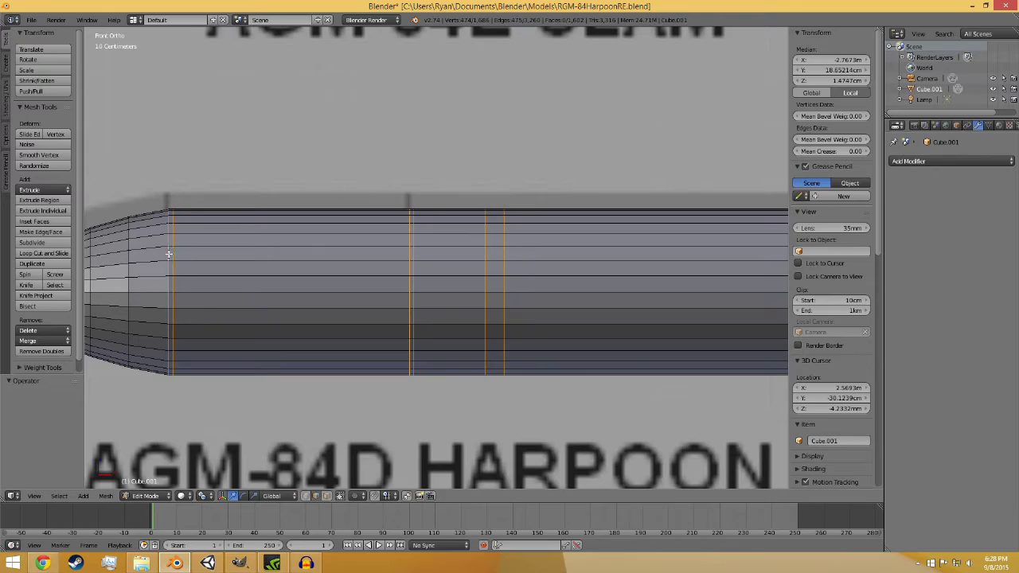
Step: Complete the nose cone's loop pair and add the lengthwise edge line along the missile's body to the selection
scroll(166, 284, "up", 5)
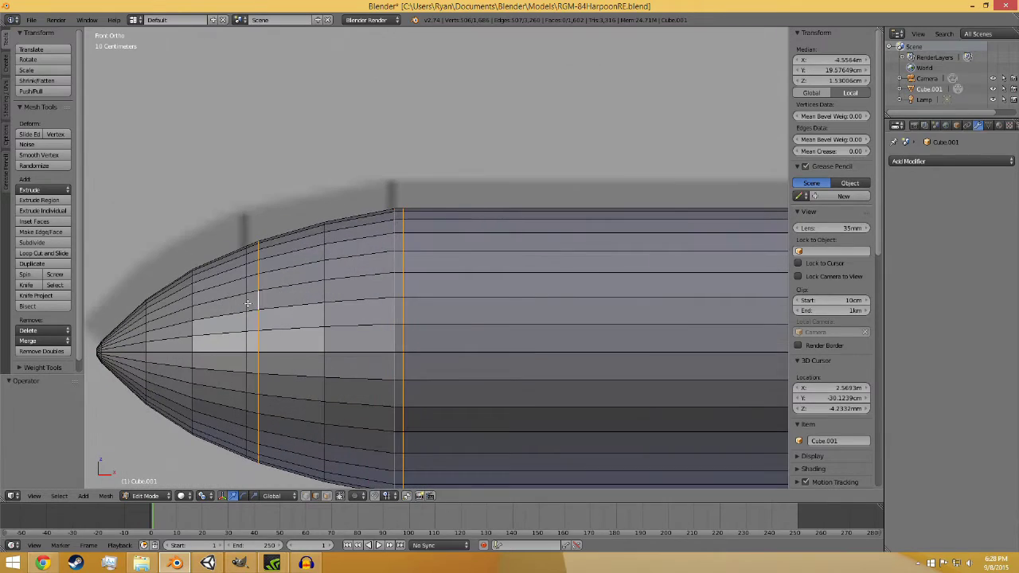
right_click(248, 304, "alt+shift")
middle_click_drag(247, 304, 482, 359)
right_click(530, 266, "alt+shift")
middle_click_drag(529, 266, 514, 355)
right_click(496, 351, "alt+shift")
Step: Add the circular edge loops of the missile's rear face and its recessed centre to the selection
scroll(495, 350, "down", 5)
middle_click_drag(505, 391, 395, 364)
scroll(614, 364, "up", 8)
middle_click_drag(614, 364, 437, 247)
scroll(437, 247, "up", 5)
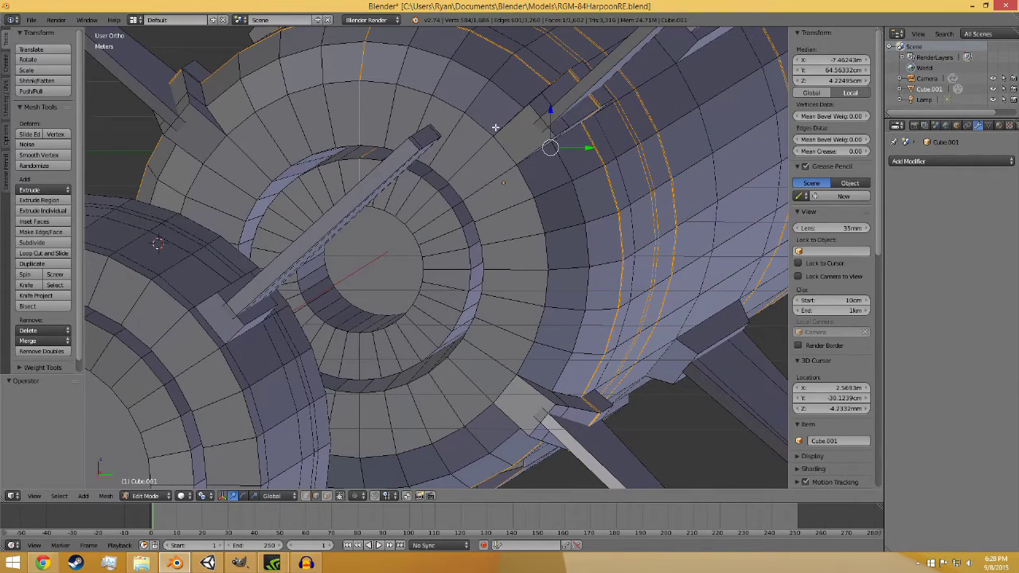
right_click(494, 127, "alt+shift")
right_click(502, 140, "alt+shift")
right_click(451, 196, "alt+shift")
right_click(409, 230, "alt+shift")
key("f")
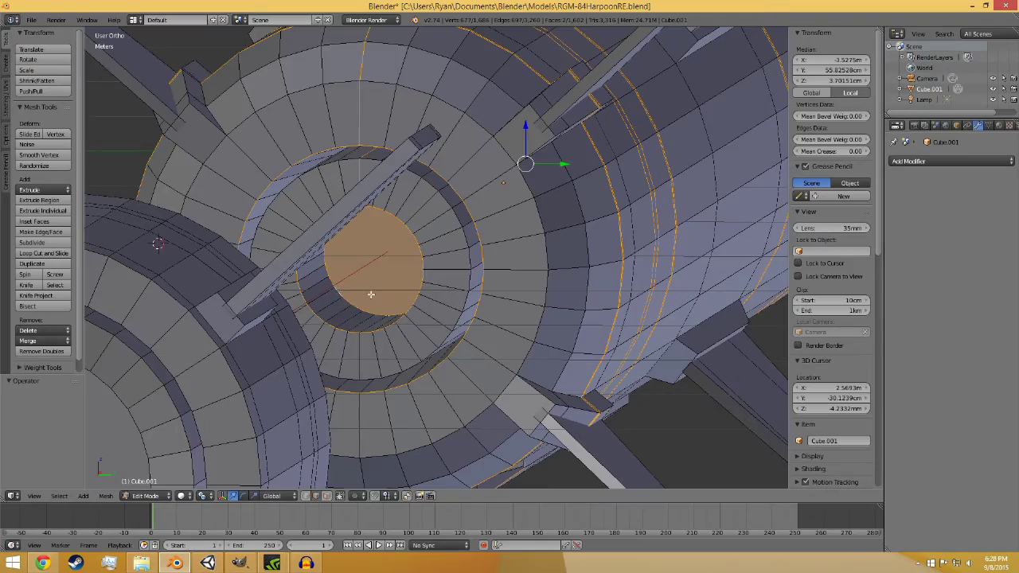
Step: Mark all the selected edges as UV seams and deselect everything
middle_click_drag(336, 286, 389, 344)
left_click(7, 111)
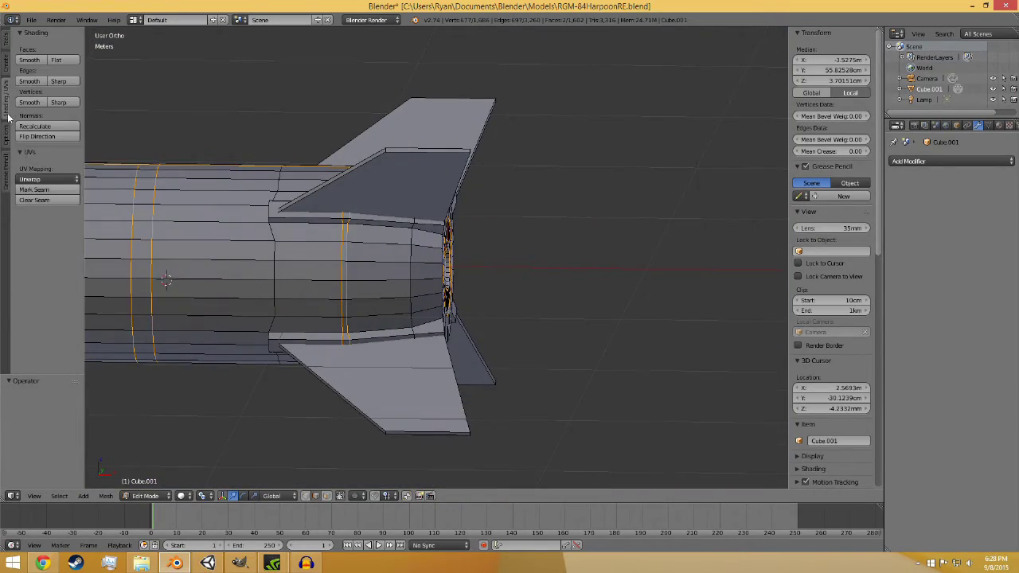
left_click(34, 189)
key("a")
scroll(397, 288, "down", 3)
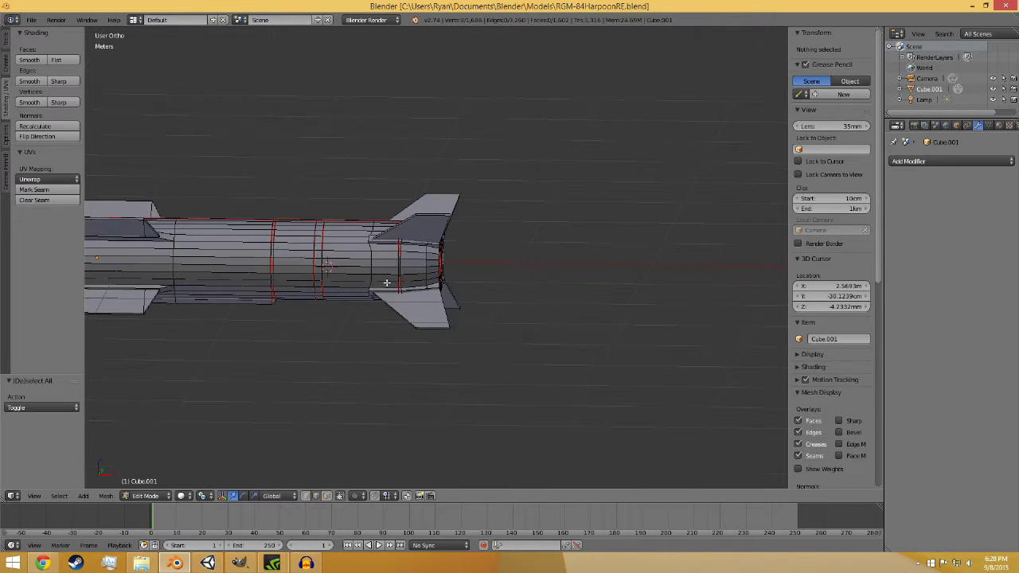
Step: Select the front edges of the four tail-fin roots, shift them slightly, deselect everything, and save over the existing file
scroll(396, 287, "up", 6)
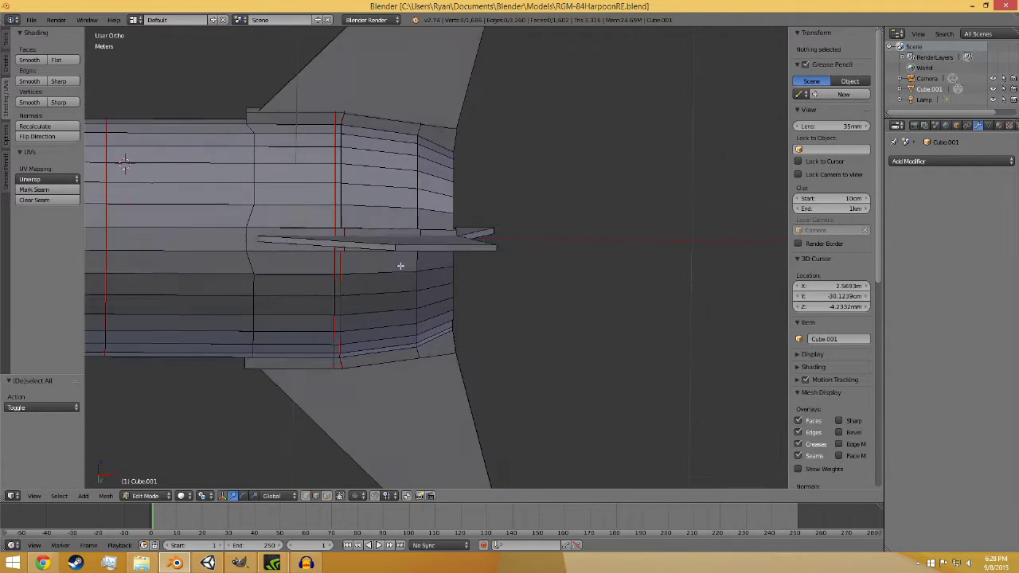
middle_click_drag(367, 316, 311, 415)
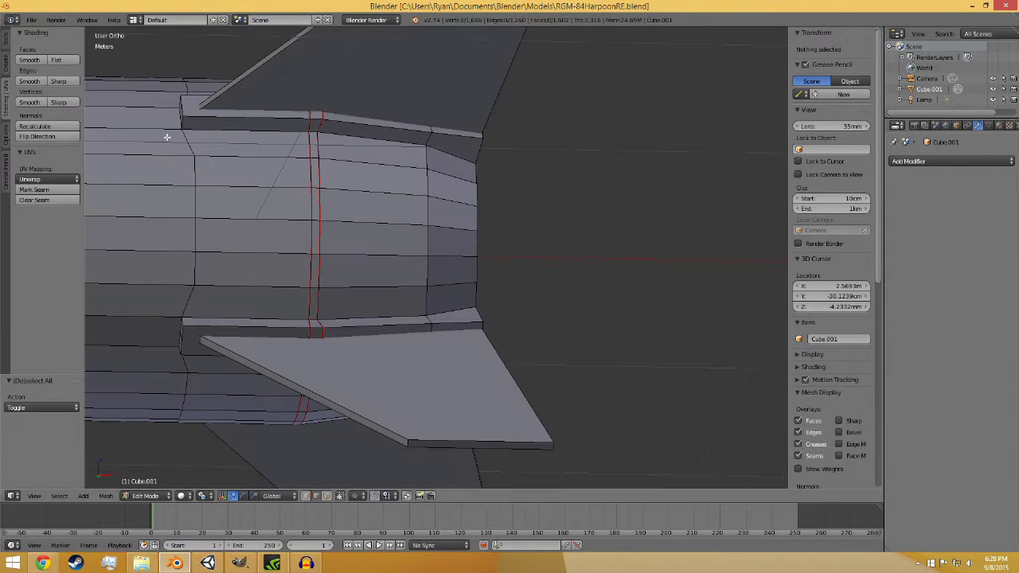
right_click(183, 105)
right_click(188, 333, "shift")
middle_click_drag(191, 337, 149, 265)
middle_click_drag(167, 303, 185, 234)
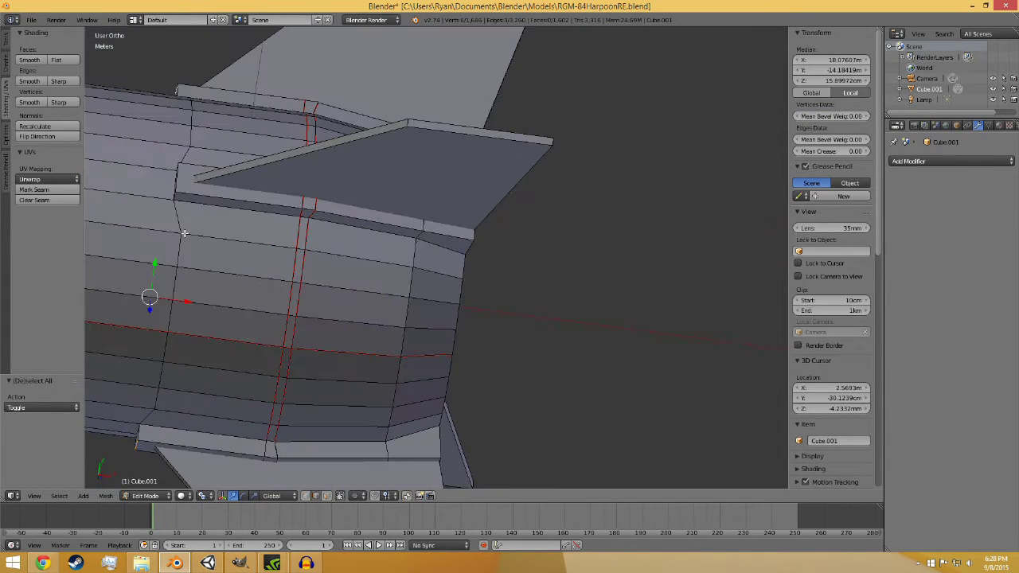
middle_click_drag(182, 175, 218, 244)
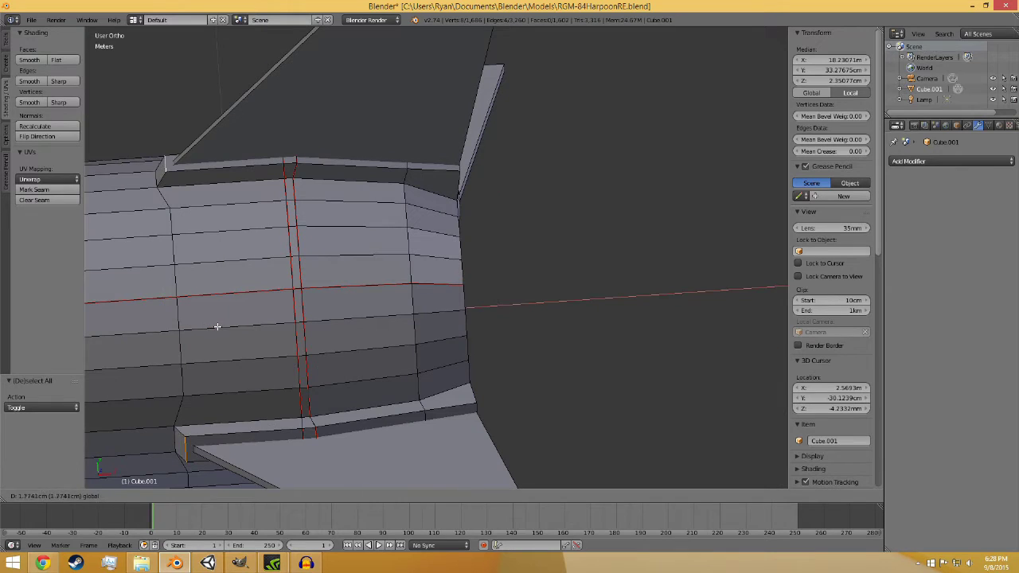
key("a")
middle_click_drag(257, 318, 280, 300)
key("ctrl+s")
left_click(280, 299)
Step: Select one mid-body wing's slanted front edge, the short edges at its front outer corner, its front crosswise edge and its long outer edge
scroll(400, 345, "down", 7)
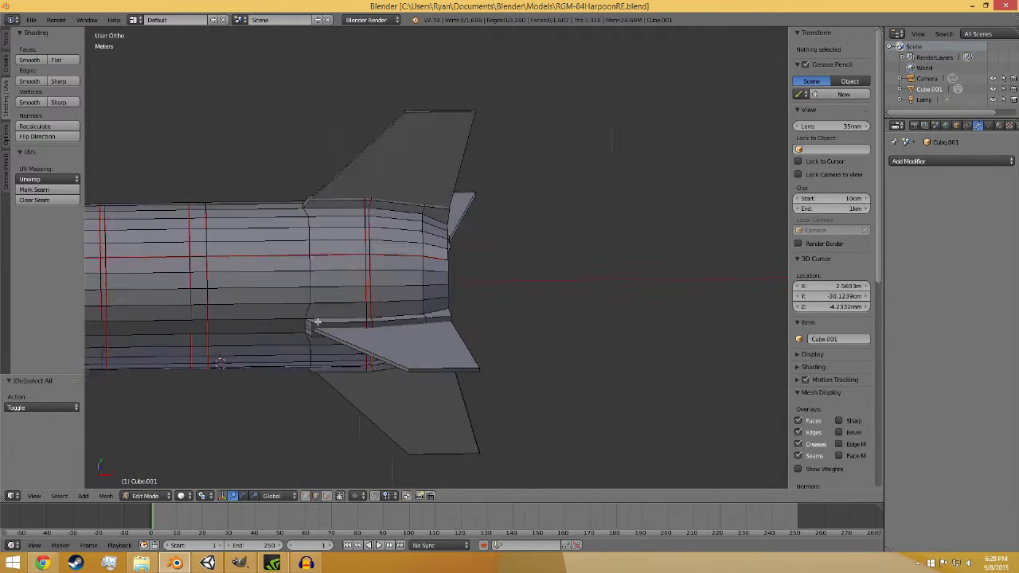
middle_click_drag(299, 334, 374, 330, "shift")
scroll(449, 359, "up", 7)
middle_click_drag(275, 265, 659, 398, "shift")
scroll(629, 400, "up", 4)
middle_click_drag(558, 473, 312, 361, "shift")
scroll(347, 334, "down", 3)
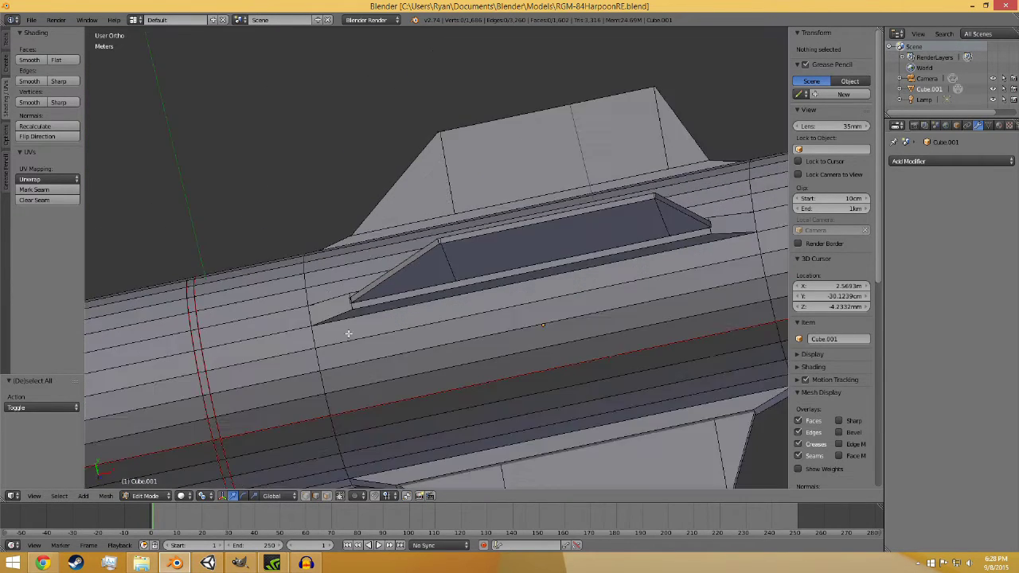
middle_click_drag(490, 367, 428, 282)
scroll(421, 274, "up", 5)
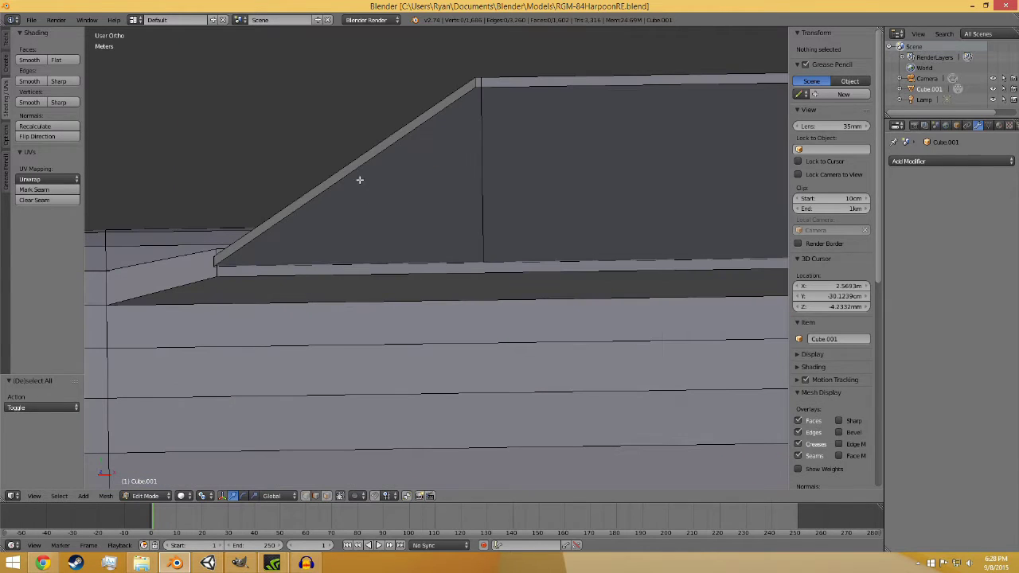
right_click(359, 170)
right_click(476, 80, "shift")
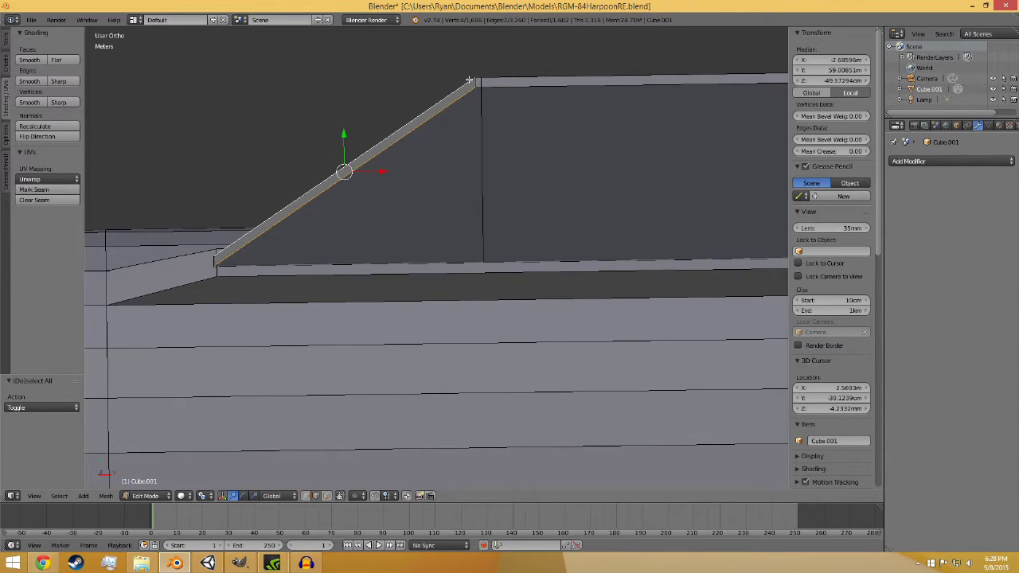
right_click(478, 83, "shift")
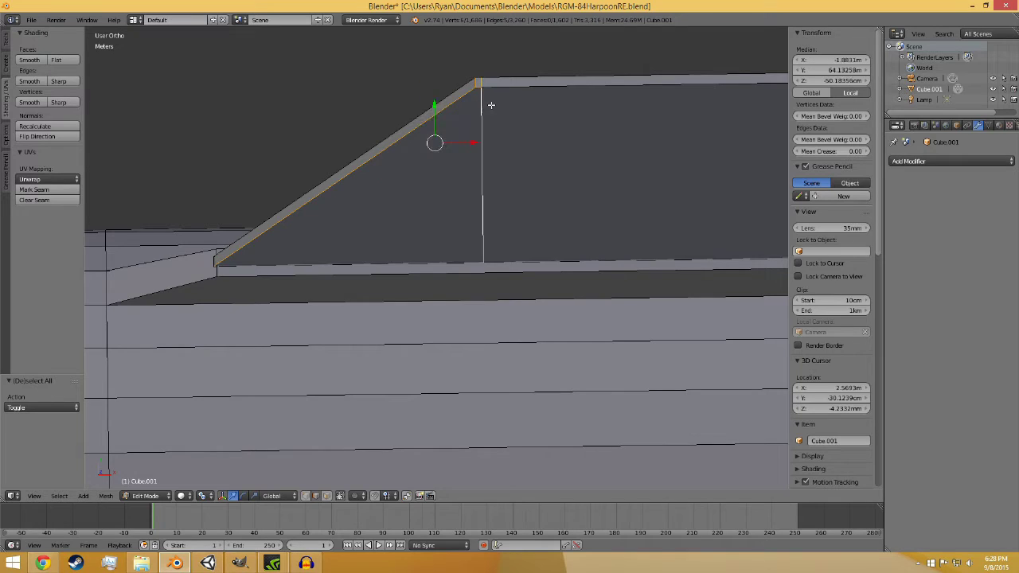
right_click(524, 94, "shift")
Step: Add the same wing's rear corner edges, rear crosswise edge and slanted rear edge to the selection
middle_click_drag(598, 109, 570, 146)
right_click(629, 135, "shift")
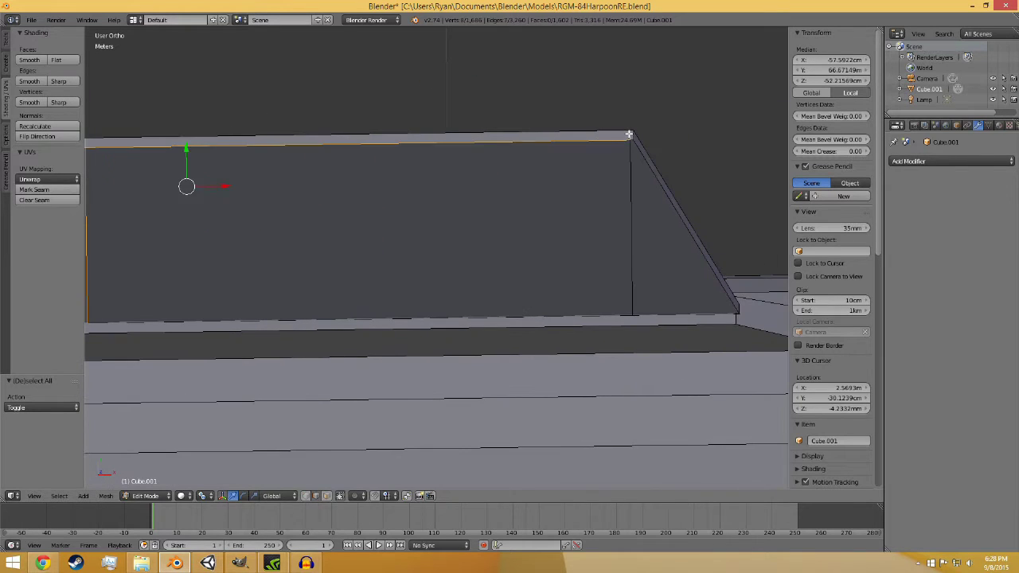
right_click(633, 137, "shift")
right_click(641, 171, "shift")
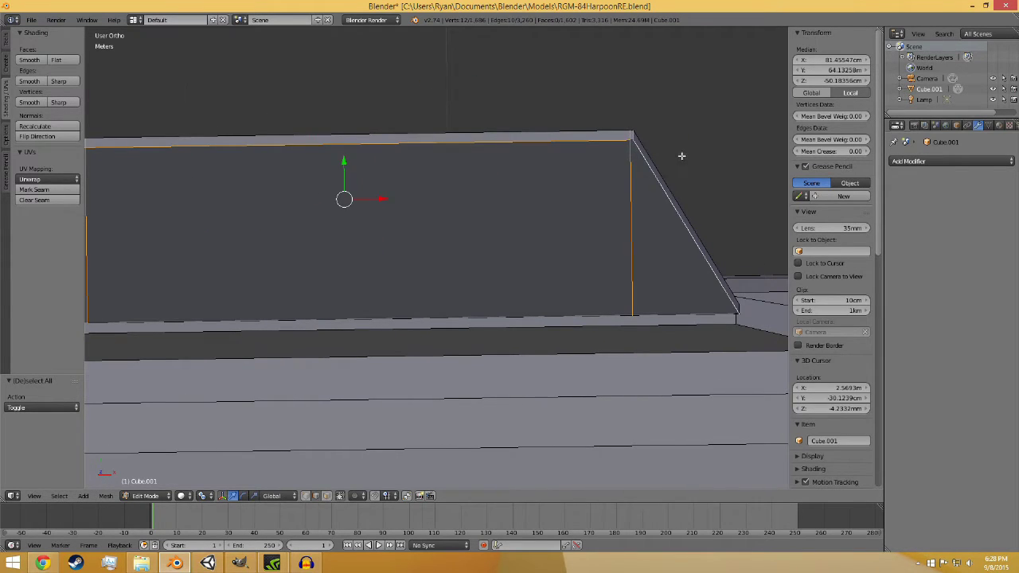
middle_click_drag(681, 156, 495, 183, "shift")
scroll(495, 183, "up", 6)
middle_click_drag(513, 120, 434, 290, "shift")
right_click(397, 188, "shift")
Step: Mark the first mid-body wing's selected edges as UV seams and deselect everything
scroll(510, 210, "down", 4)
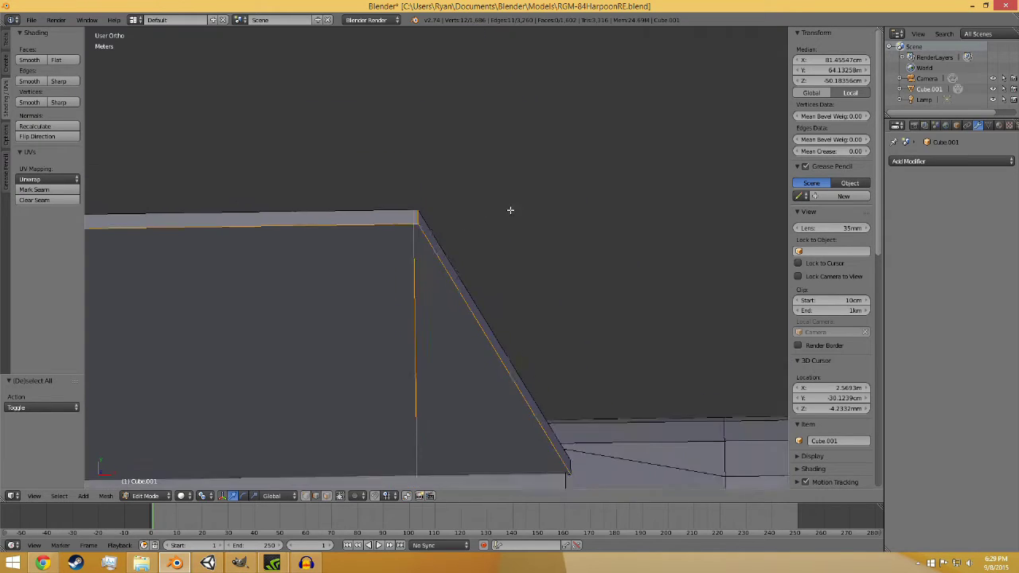
middle_click_drag(510, 210, 273, 466)
scroll(542, 405, "down", 2)
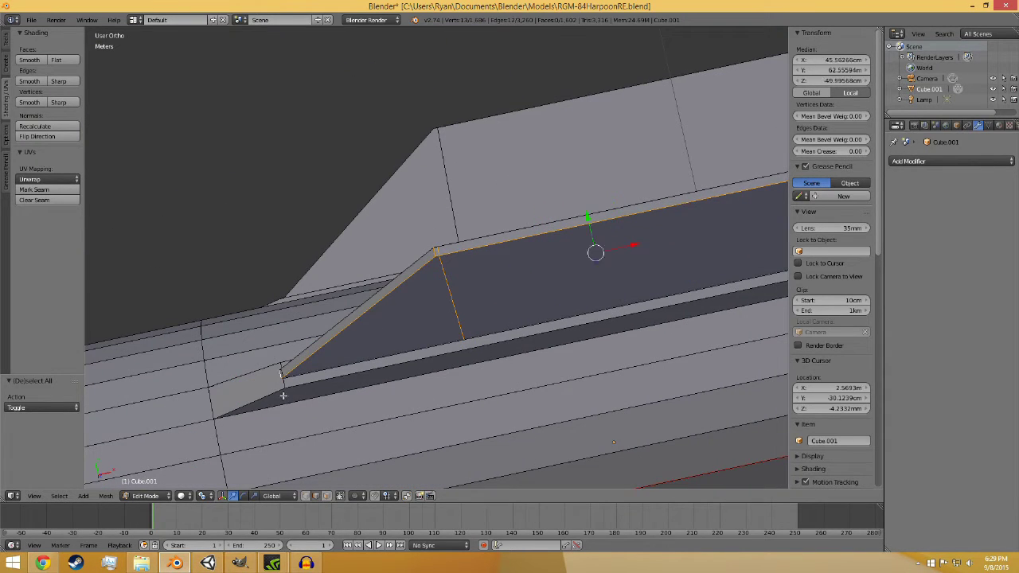
left_click(34, 189)
key("a")
Step: Select the slanted front edge, front crosswise edge and long outer edge of the next unmarked mid-body wing
middle_click_drag(112, 200, 404, 115)
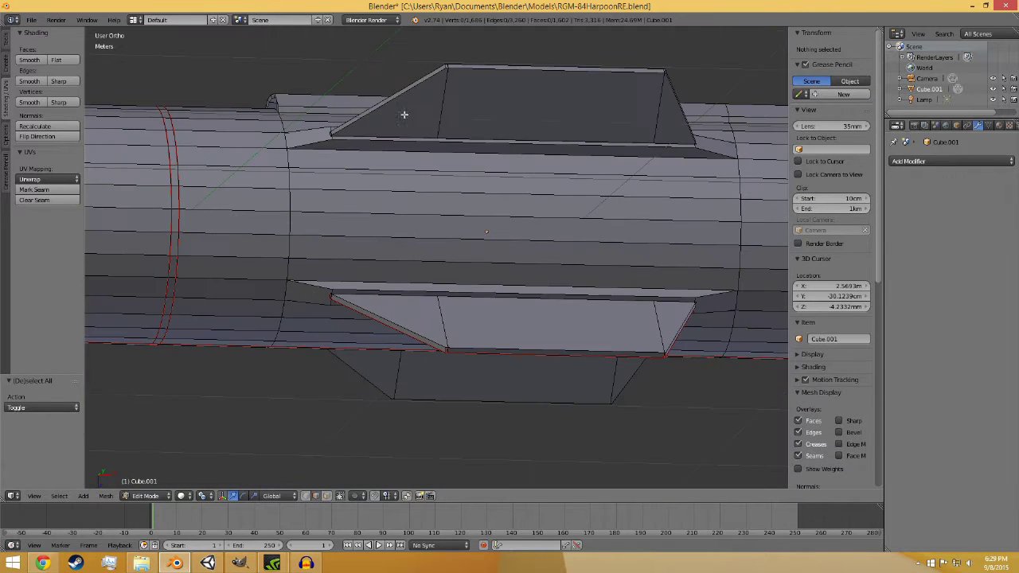
right_click(387, 100, "alt")
scroll(407, 231, "up", 8)
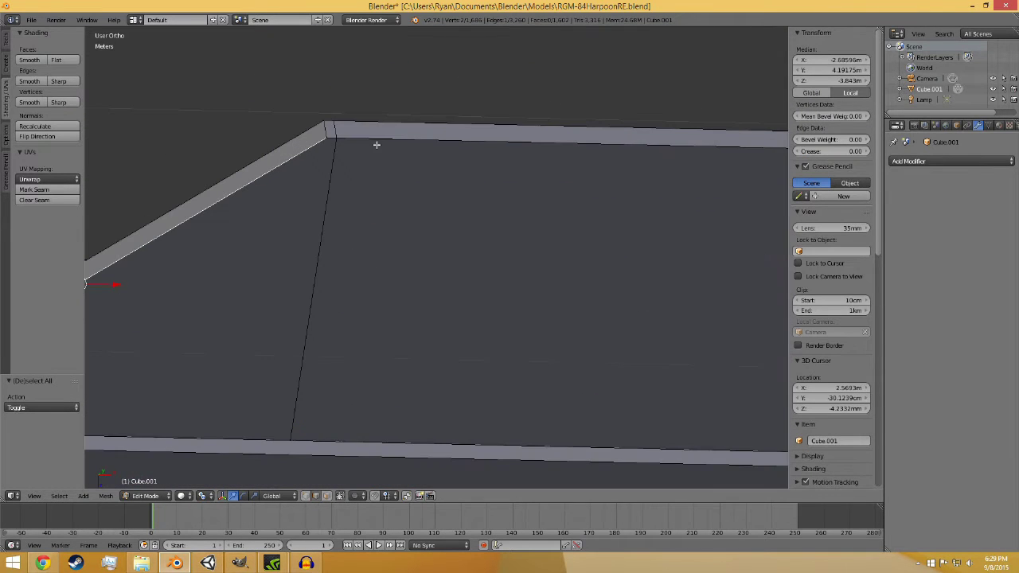
right_click(326, 178, "alt+shift")
middle_click_drag(326, 181, 646, 200)
right_click(529, 213, "alt+shift")
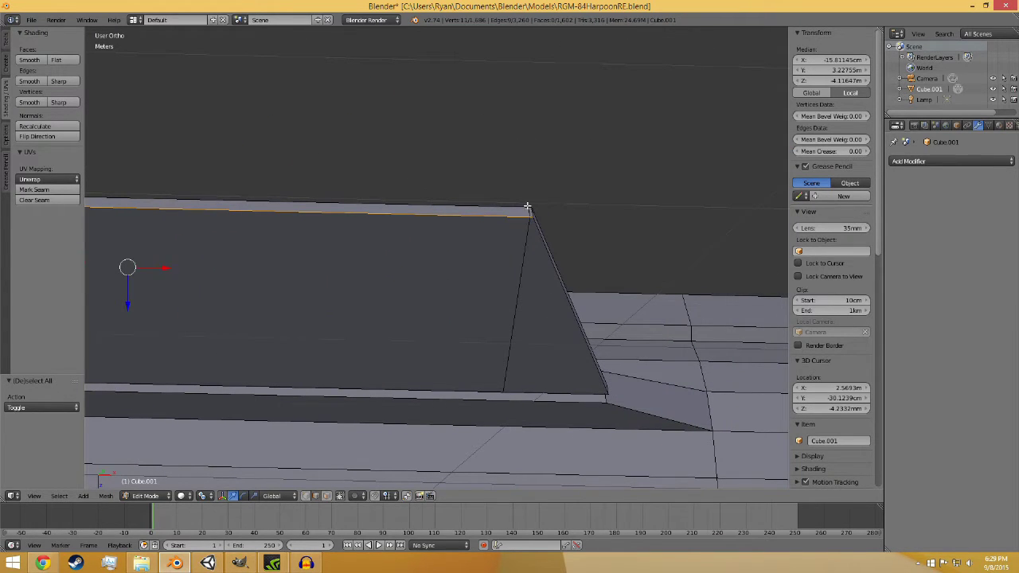
Step: Add the second wing's rear corner edges, rear crosswise edge and slanted rear edge to the selection
right_click(531, 215, "shift")
right_click(533, 213, "shift")
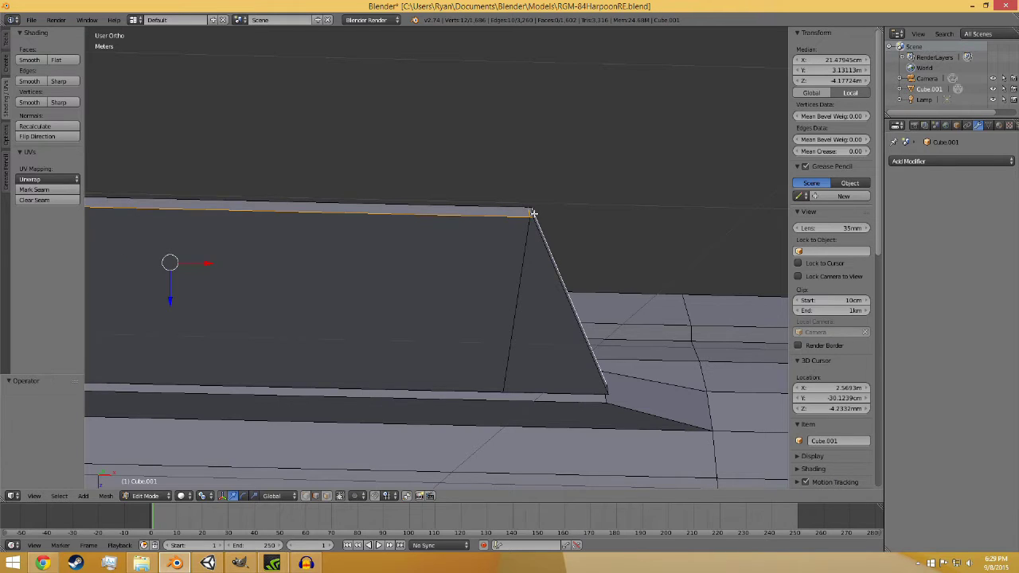
right_click(531, 213, "shift")
scroll(582, 248, "up", 5)
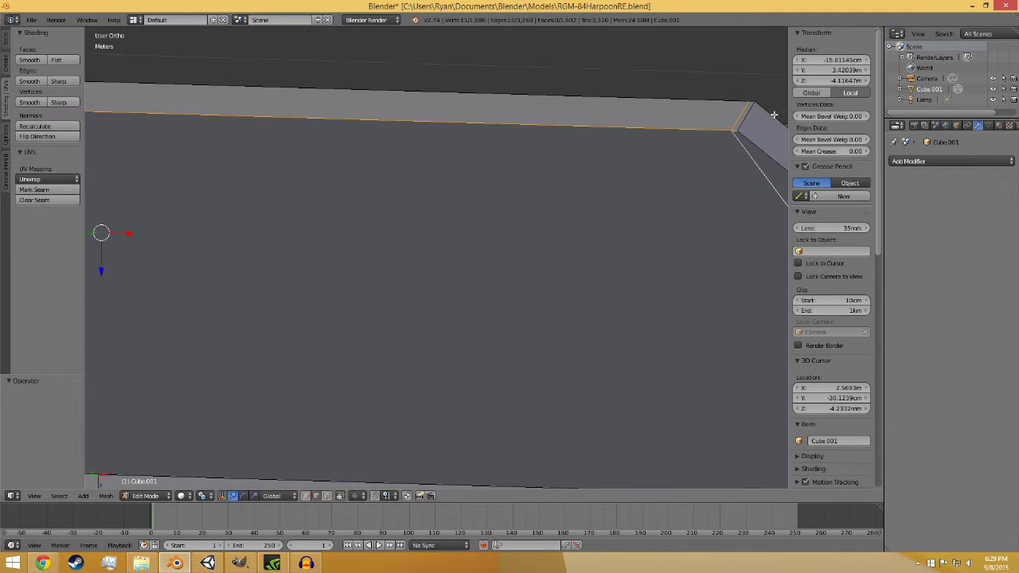
scroll(613, 201, "down", 5)
right_click(567, 199, "shift")
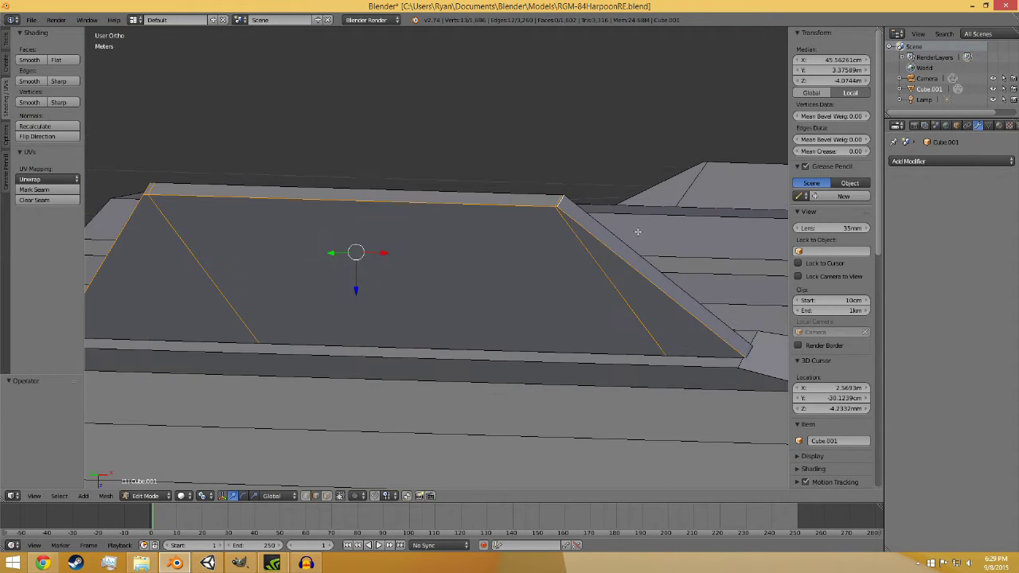
Step: Add the third mid-body wing's slanted front edge, front corner edge and long outer edge to the selection
middle_click_drag(640, 215, 693, 248)
scroll(694, 248, "down", 6)
middle_click_drag(393, 143, 518, 364, "shift")
scroll(517, 364, "up", 6)
scroll(517, 364, "up", 1)
middle_click_drag(579, 322, 519, 68, "shift")
middle_click_drag(485, 310, 435, 235)
scroll(437, 146, "down", 7)
scroll(434, 234, "up", 4)
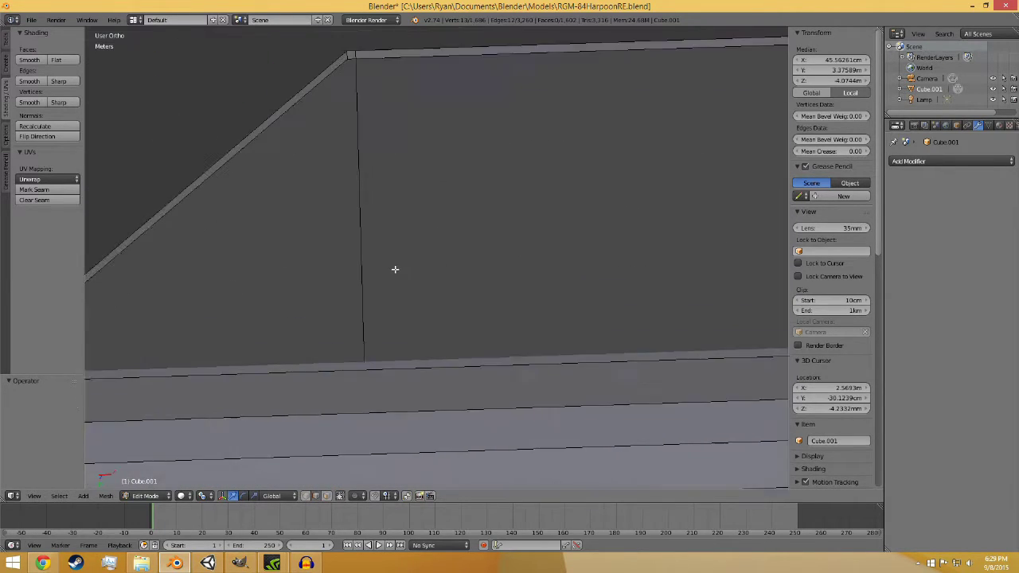
scroll(269, 91, "up", 1)
right_click(268, 91, "shift")
scroll(377, 100, "down", 1)
middle_click_drag(377, 101, 374, 118, "shift")
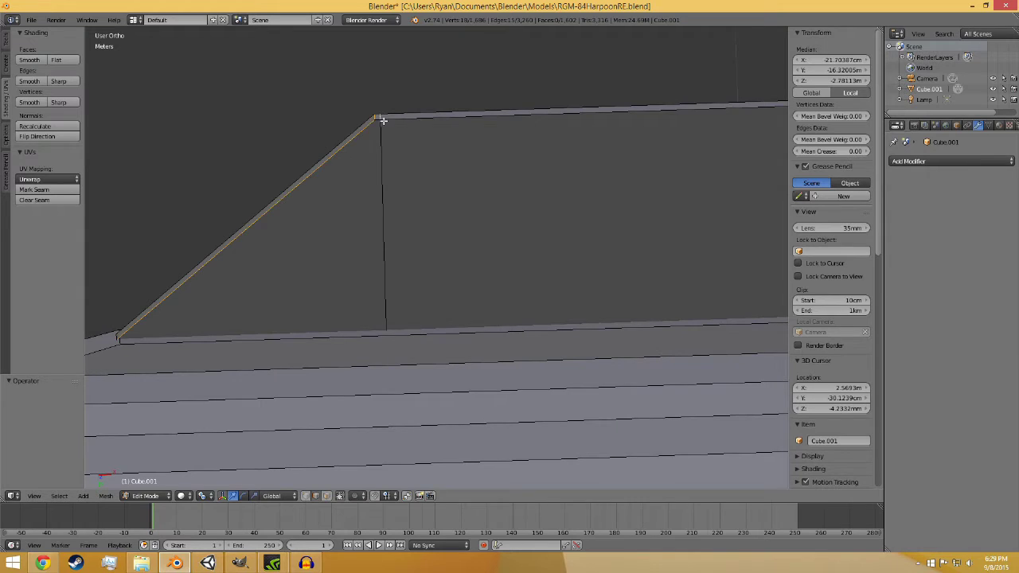
middle_click_drag(674, 167, 473, 163)
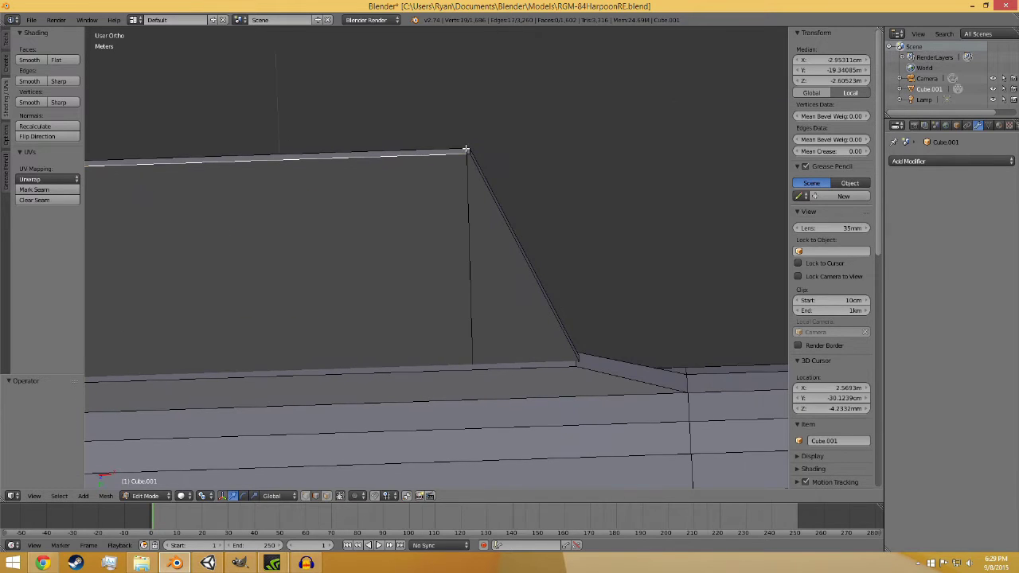
Step: Add the third wing's rear corner edges, rear crosswise edge and slanted rear edge to the selection
right_click(467, 151, "shift")
right_click(473, 172, "shift")
right_click(466, 188, "shift")
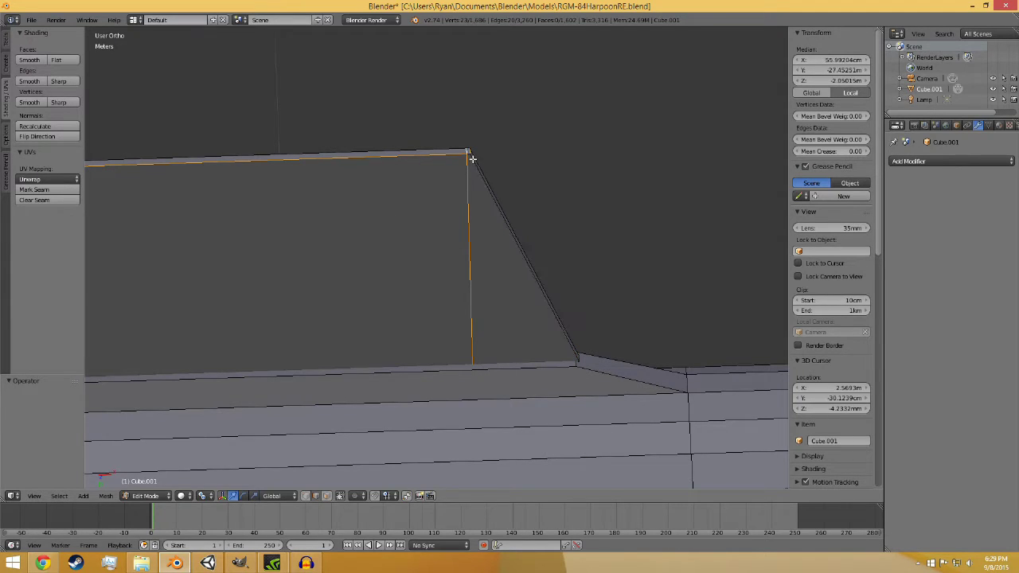
right_click(473, 159, "shift")
scroll(548, 172, "up", 5)
middle_click_drag(531, 121, 421, 336, "shift")
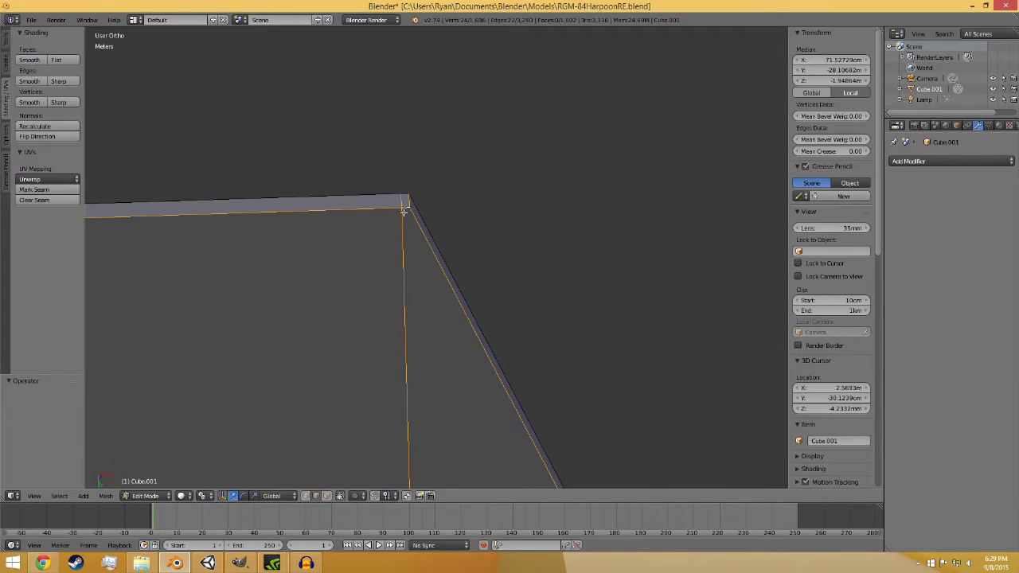
Step: Add the short edges at the front end of the third wing's root to the selection
scroll(403, 213, "down", 6)
middle_click_drag(330, 296, 685, 269, "shift")
scroll(486, 294, "up", 4)
middle_click_drag(403, 295, 465, 243, "shift")
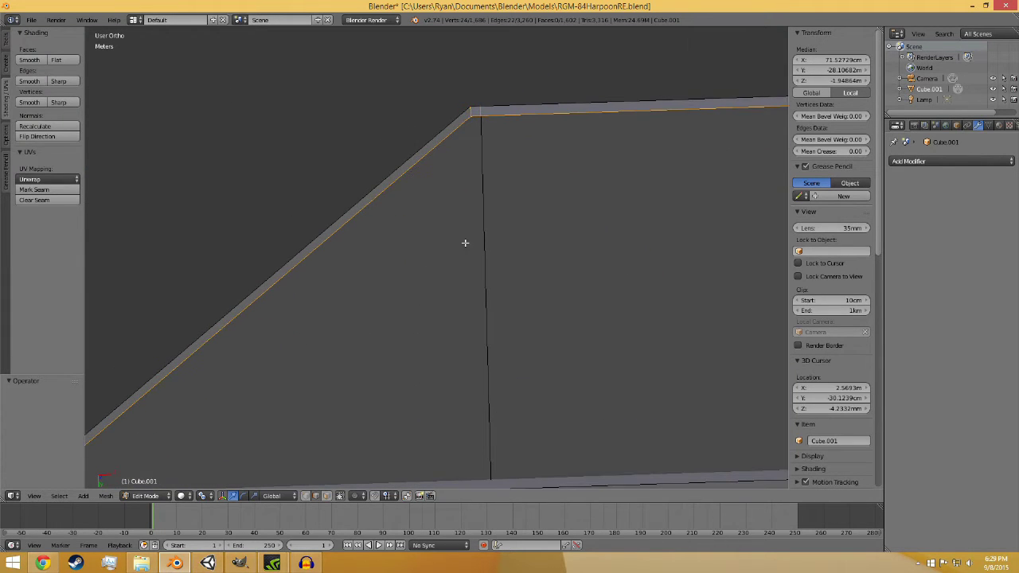
middle_click_drag(347, 317, 495, 406, "shift")
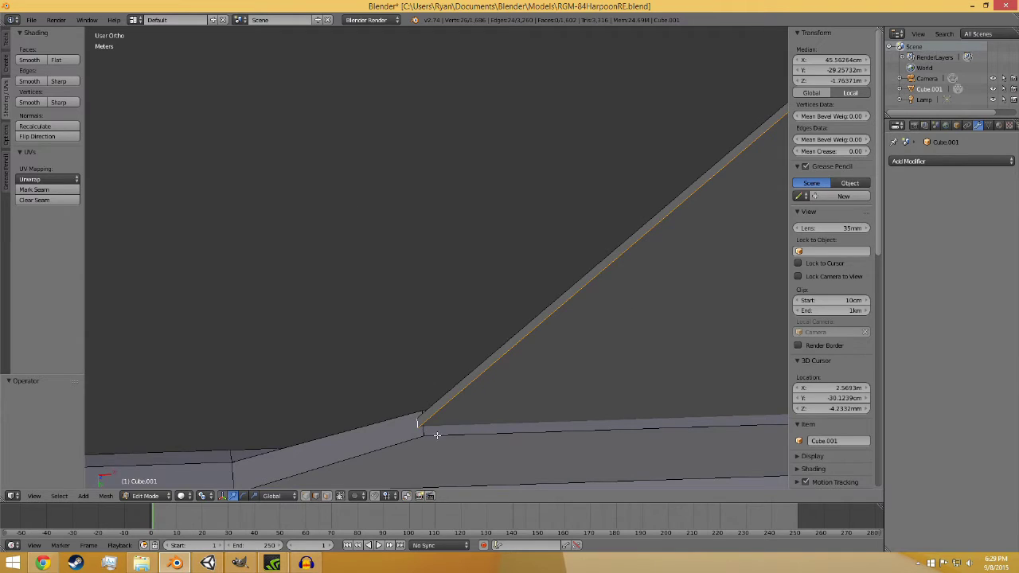
Step: Add the fourth mid-body wing's slanted front edge, front corner edges, front crosswise edge and long outer edge to the selection
scroll(160, 191, "down", 5)
middle_click_drag(158, 212, 400, 268)
scroll(341, 150, "up", 8)
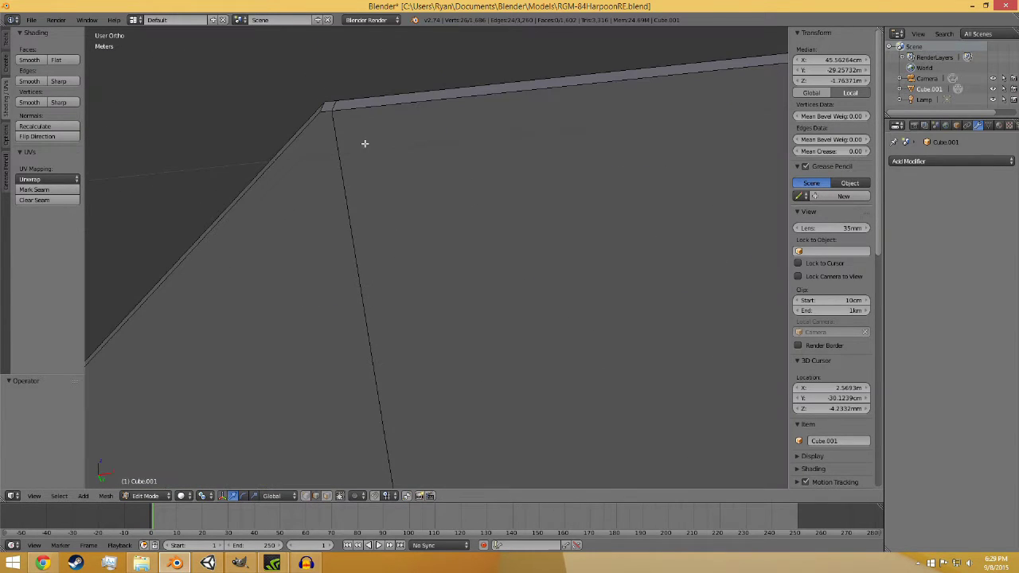
right_click(349, 107, "shift")
right_click(305, 129, "shift")
right_click(321, 104, "shift")
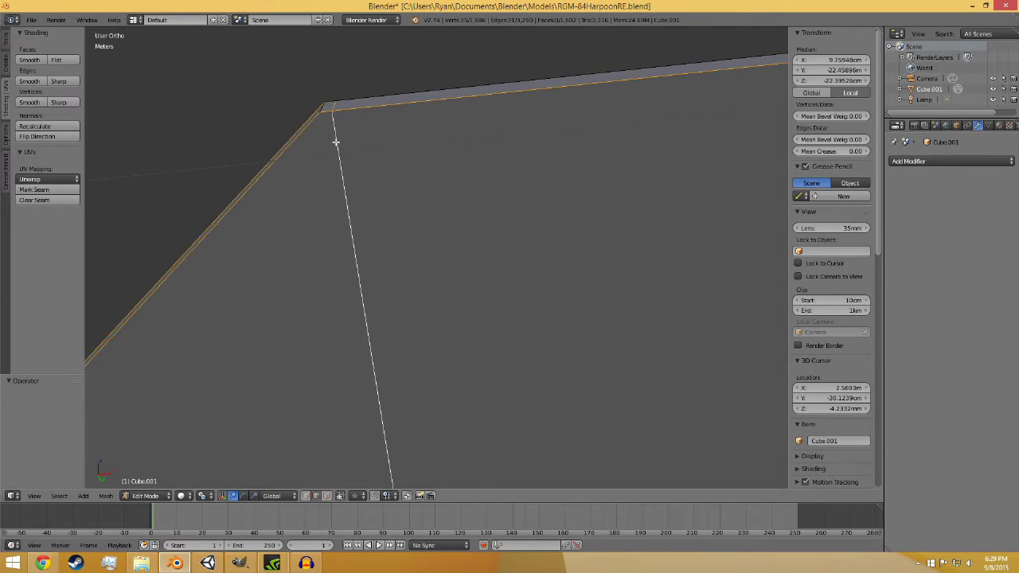
right_click(323, 107, "shift")
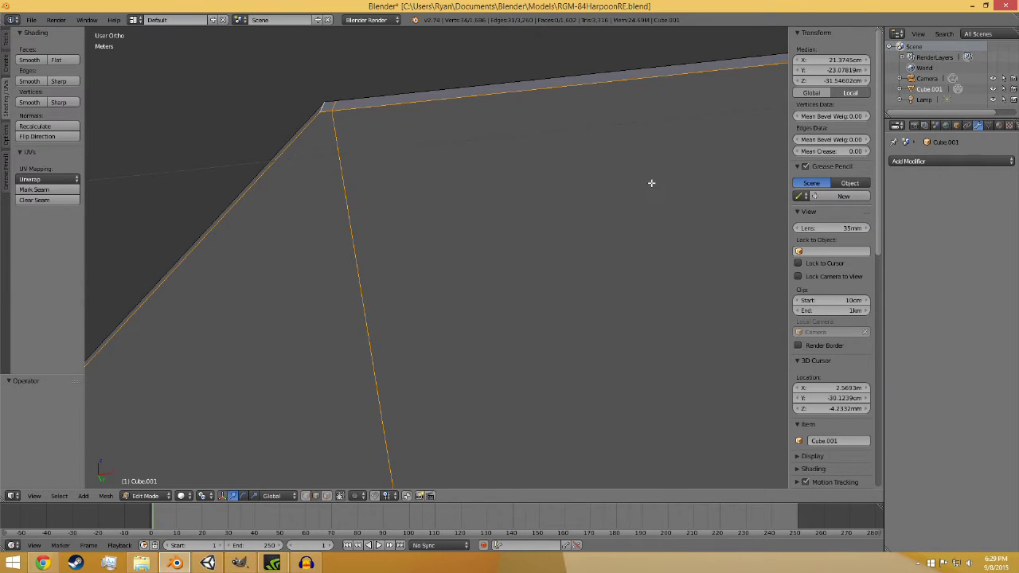
Step: Add the fourth wing's slanted rear edge and short rear corner edge to the selection
middle_click_drag(652, 183, 296, 250)
right_click(277, 199, "shift")
right_click(292, 141, "shift")
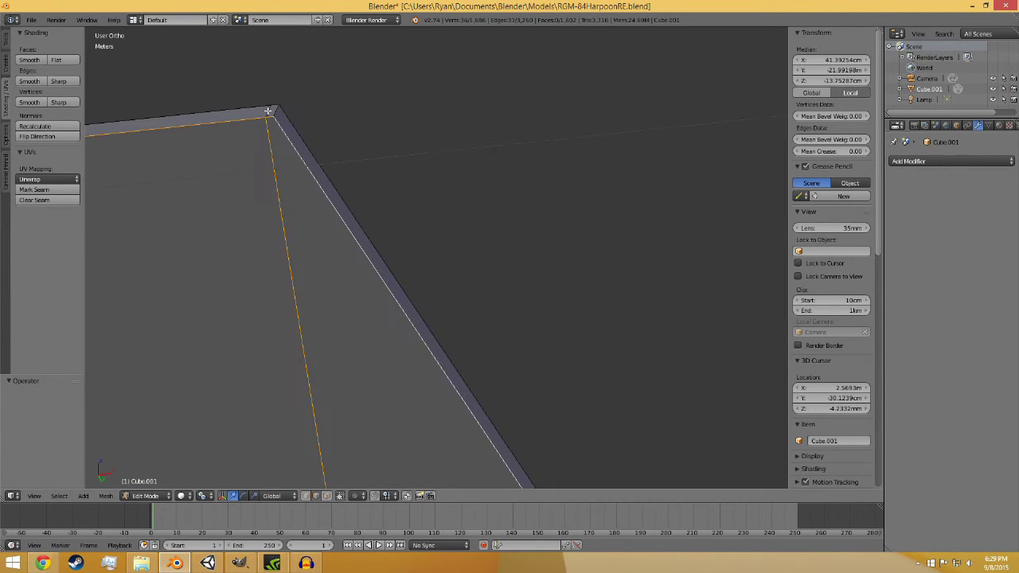
right_click(268, 112, "shift")
Step: Allow selection through the mesh, add the hidden short edge at the wing root, and limit selection to visible geometry again
middle_click_drag(266, 154, 352, 291)
middle_click_drag(270, 320, 662, 231)
middle_click_drag(341, 330, 184, 266)
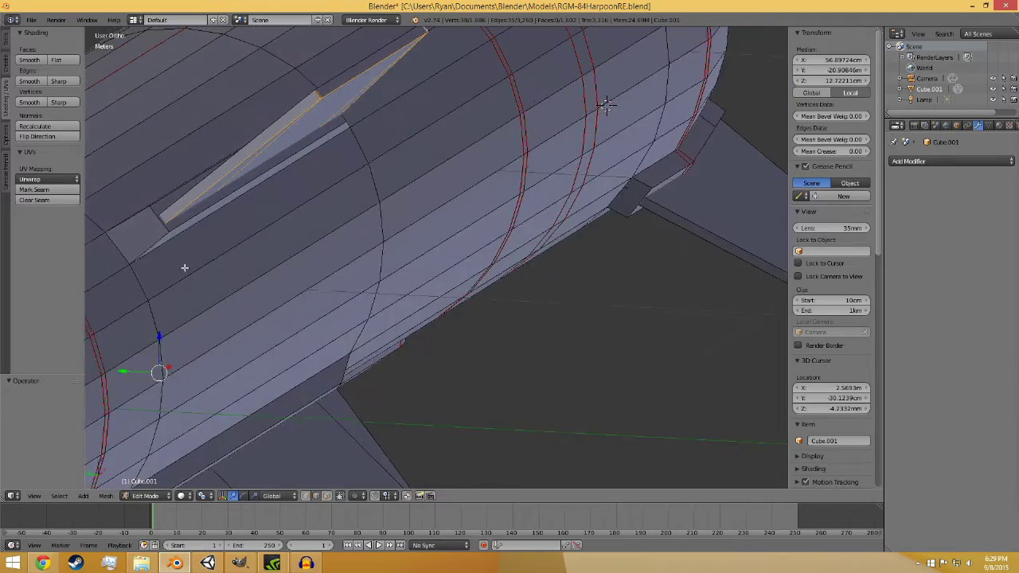
scroll(422, 284, "up", 5)
middle_click_drag(361, 470, 490, 206)
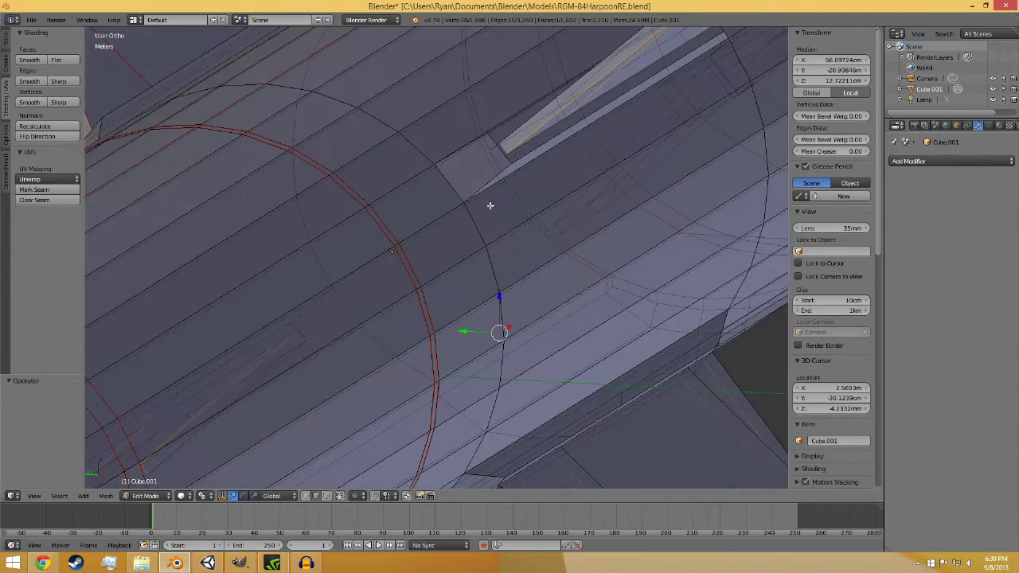
left_click(339, 497)
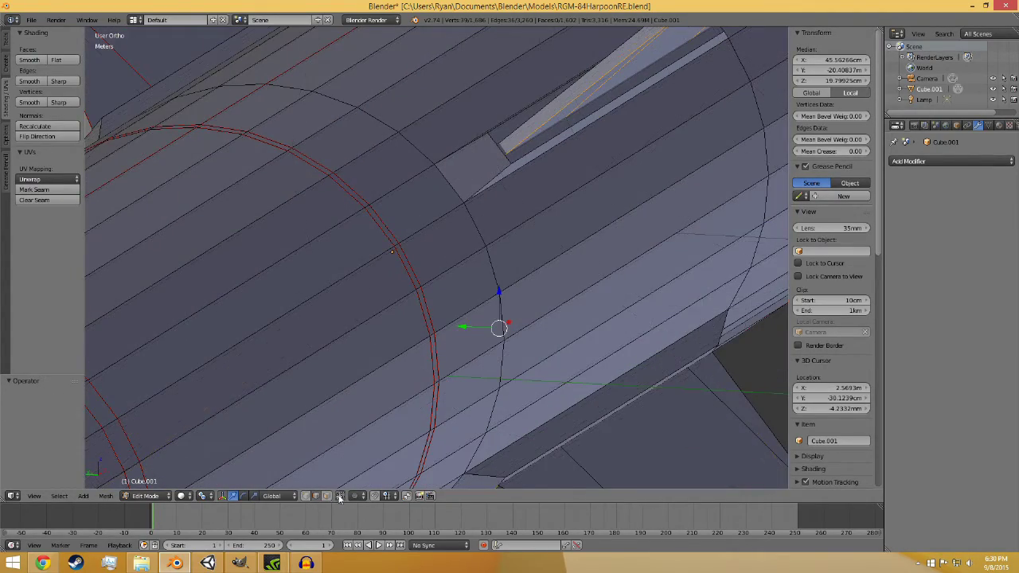
Step: Mark the selected edges of the remaining mid-body wings as UV seams and deselect everything
scroll(525, 327, "down", 6)
middle_click_drag(677, 191, 447, 458)
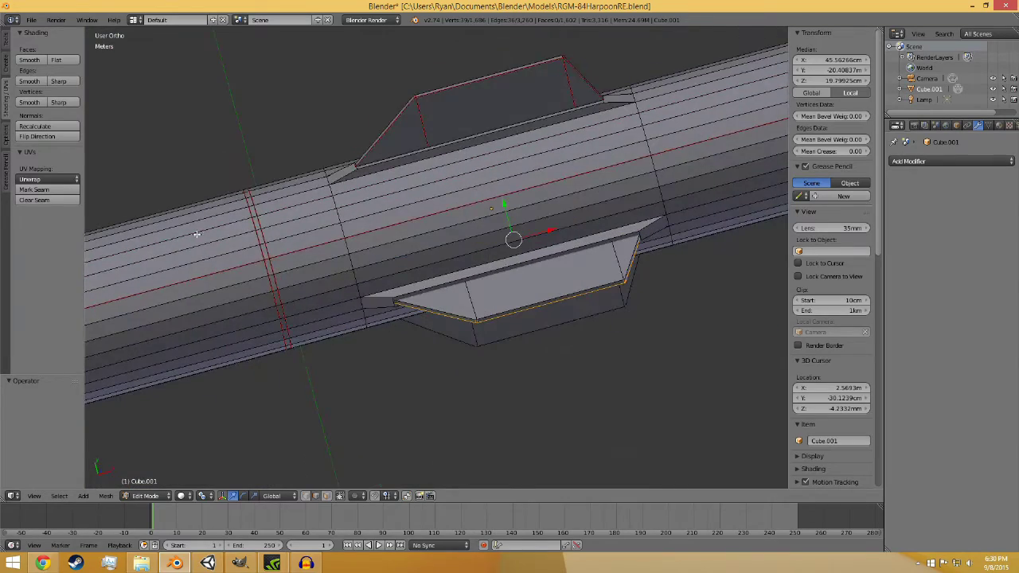
left_click(52, 192)
key("a")
Step: Select one tail fin's slanted front edge, front corner edge, long outer edge and short rear corner edge
scroll(549, 348, "down", 3)
middle_click_drag(549, 348, 337, 345)
scroll(555, 289, "up", 4)
scroll(377, 358, "up", 4)
middle_click_drag(264, 382, 554, 317, "shift")
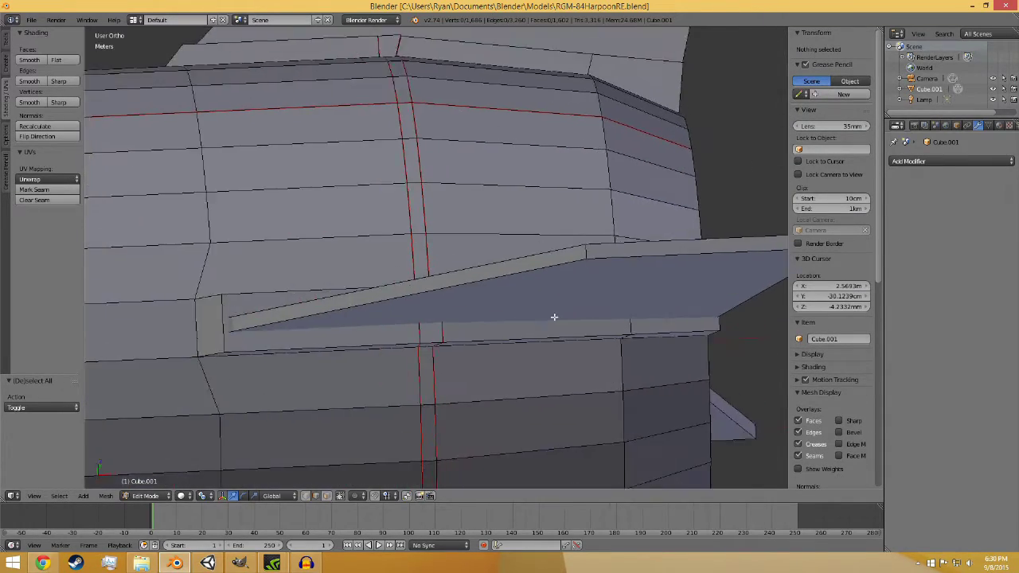
scroll(554, 317, "up", 1)
right_click(288, 326)
right_click(621, 260, "shift")
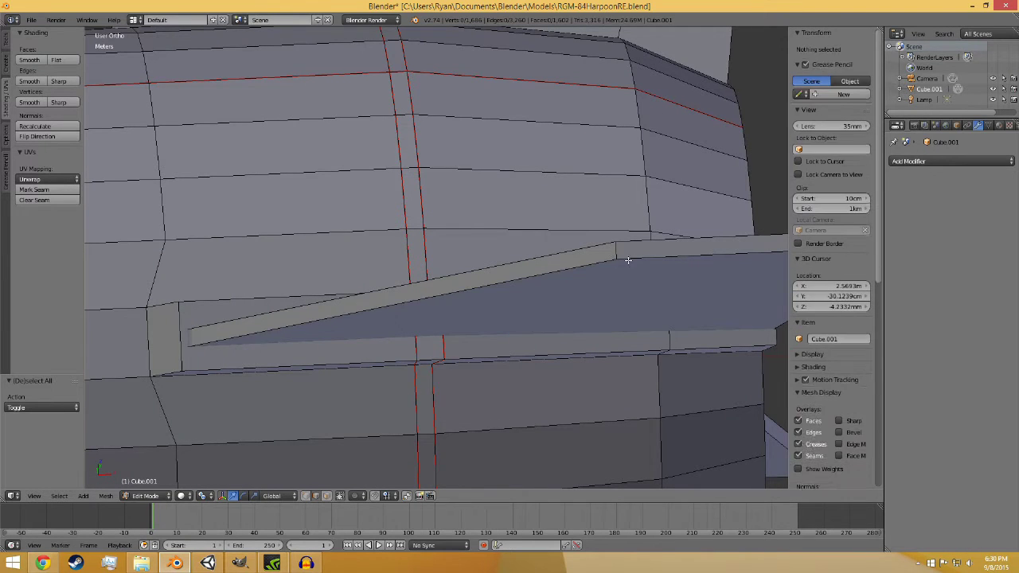
right_click(626, 257, "shift")
right_click(627, 252, "shift")
right_click(653, 259, "shift")
middle_click_drag(654, 300, 613, 301, "shift")
scroll(613, 301, "down", 3)
right_click(528, 238, "shift")
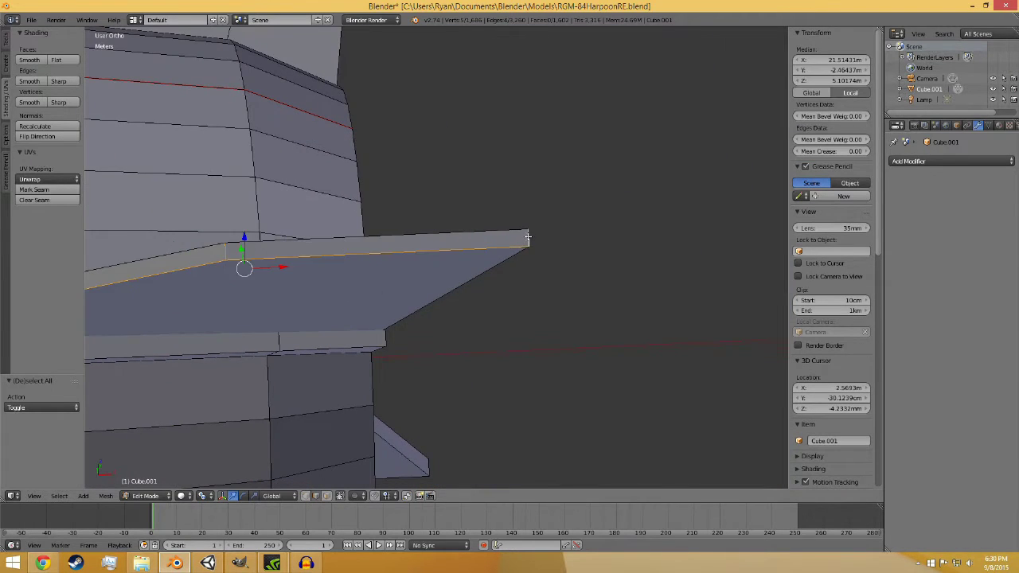
Step: Add the second tail fin's slanted front edge, long outer edge and slanted rear edge to the selection
scroll(478, 279, "down", 1)
middle_click_drag(490, 310, 373, 273)
scroll(341, 309, "up", 3)
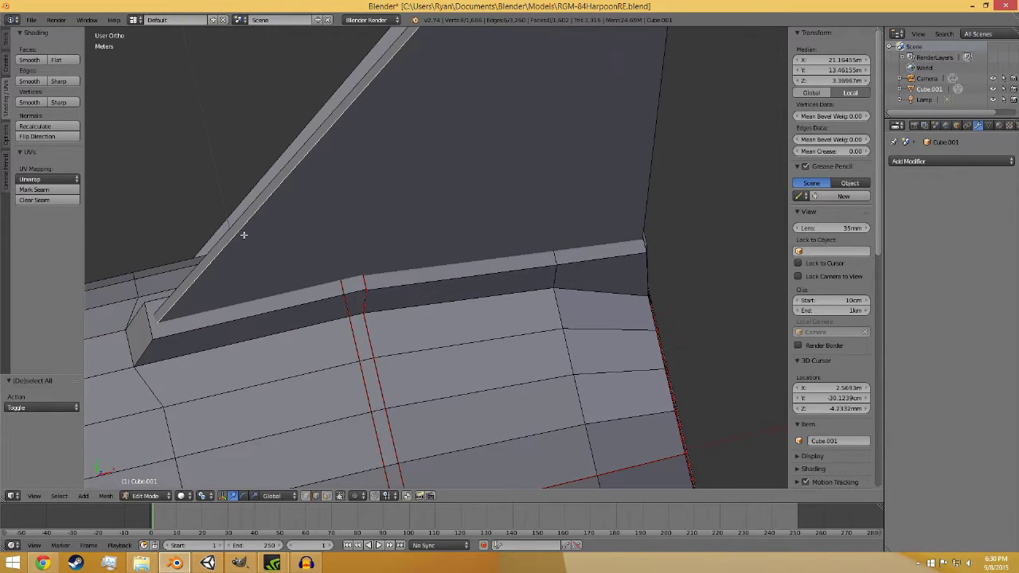
scroll(466, 159, "down", 4)
right_click(482, 100, "shift")
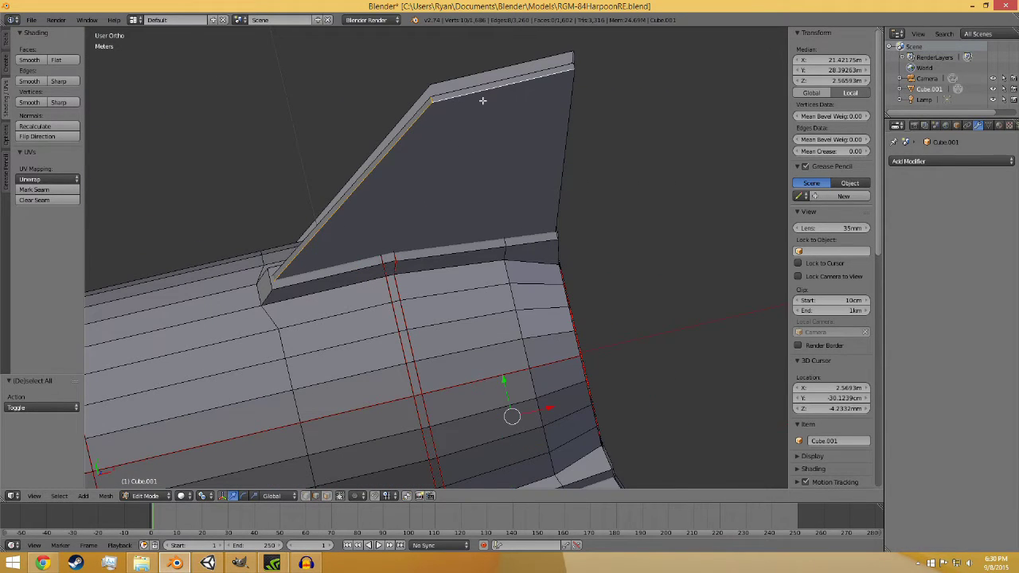
right_click(572, 102, "shift")
Step: Undo the last edge pick at the fin root and allow edge selection through the mesh
middle_click_drag(369, 96, 315, 184)
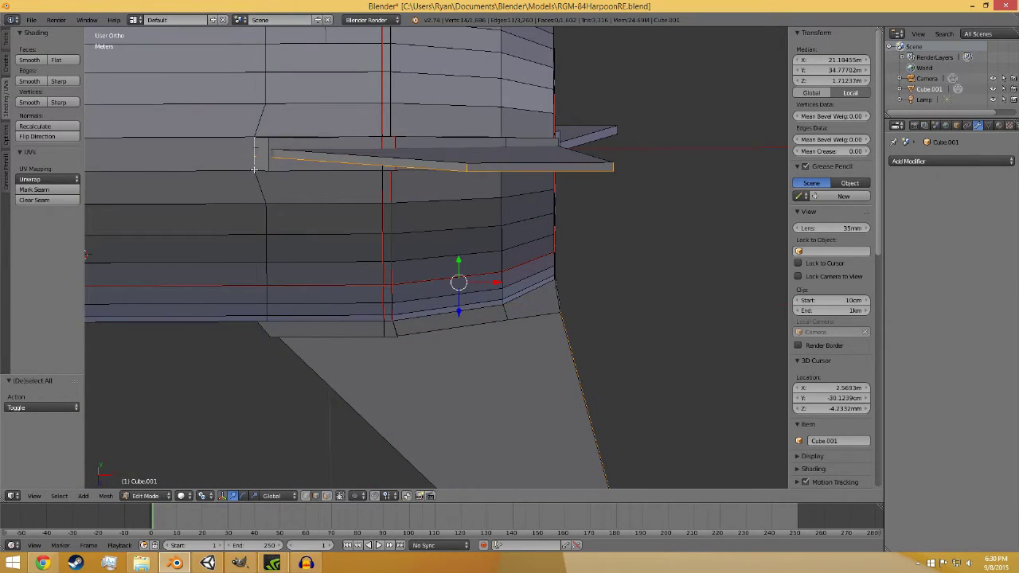
key("ctrl+z")
middle_click_drag(329, 352, 322, 198)
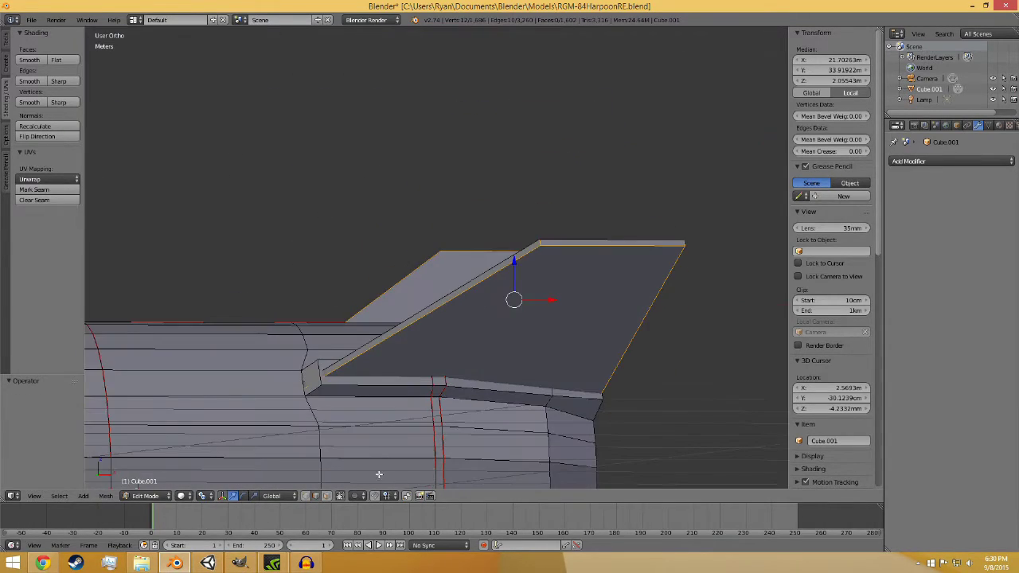
left_click(340, 495)
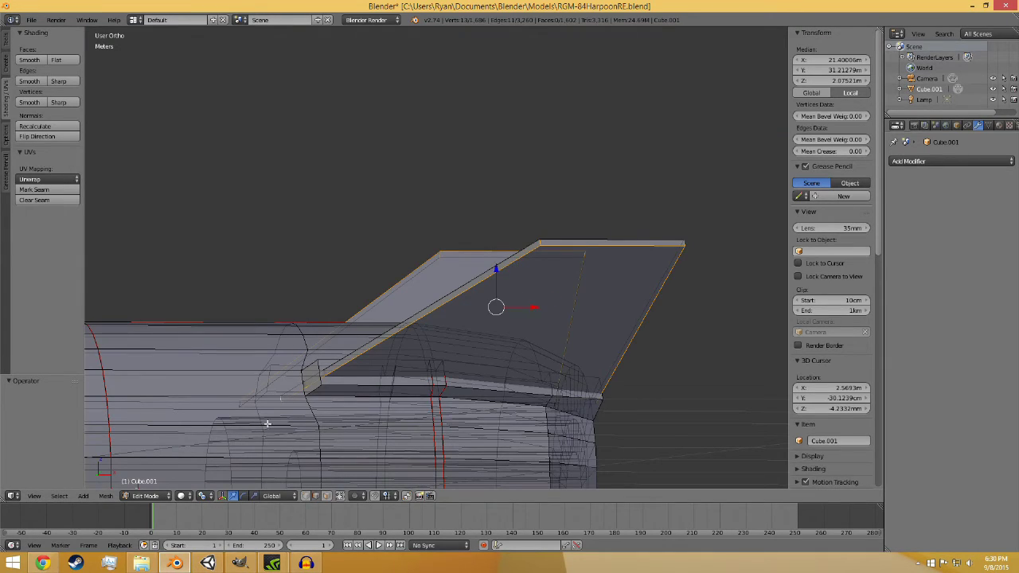
Step: Add the hidden short edge at the neighbouring tail fin's root to the selection
middle_click_drag(267, 424, 444, 405)
middle_click_drag(633, 436, 585, 443)
right_click(580, 447, "shift")
right_click(582, 445, "shift")
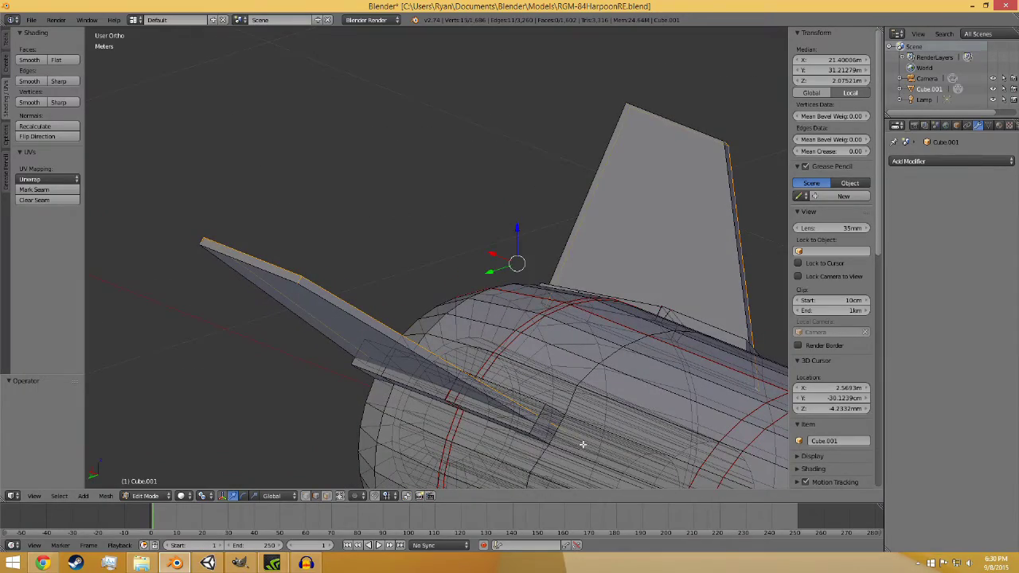
scroll(519, 307, "up", 7)
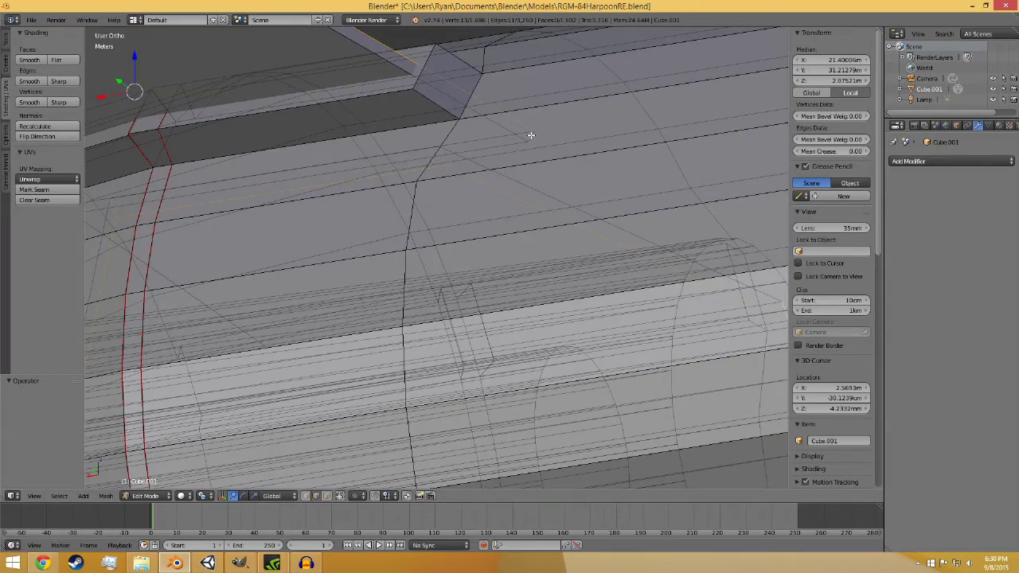
right_click(531, 136, "shift")
scroll(529, 253, "down", 6)
Step: Add the third tail fin's outer, hidden root, slanted front and front corner edges, limiting selection to visible geometry again
middle_click_drag(500, 404, 488, 350)
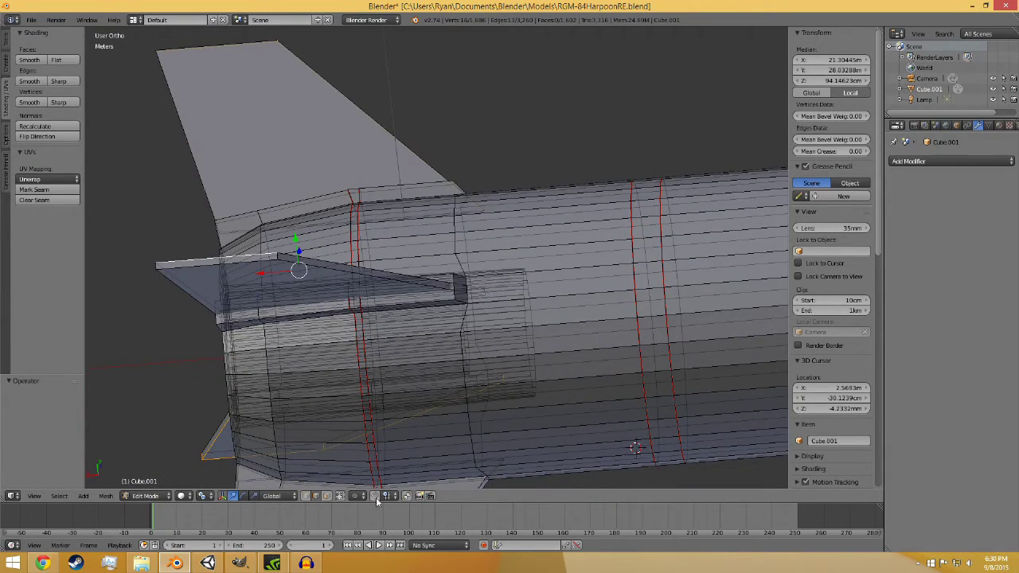
scroll(550, 338, "up", 2)
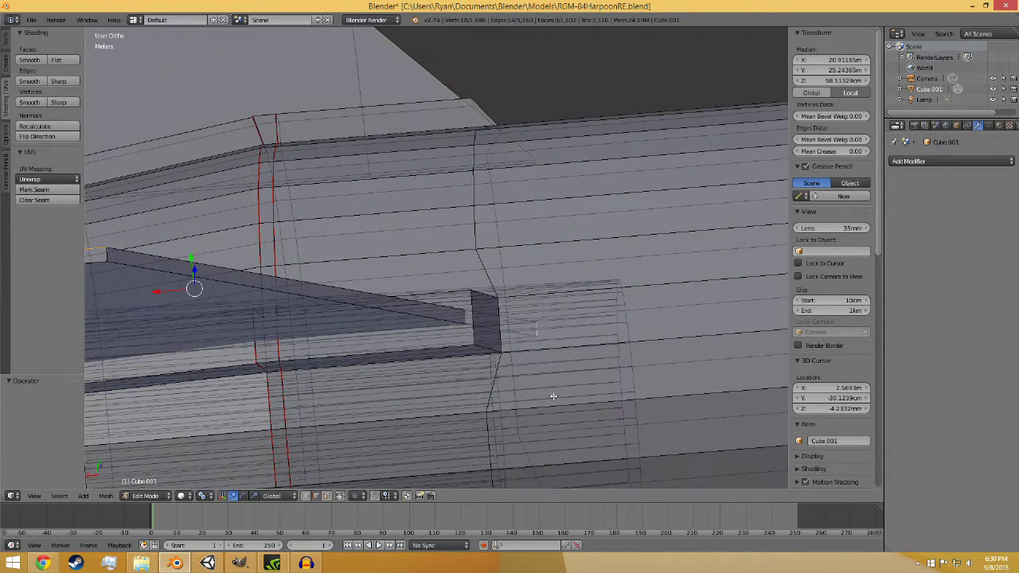
left_click(339, 496)
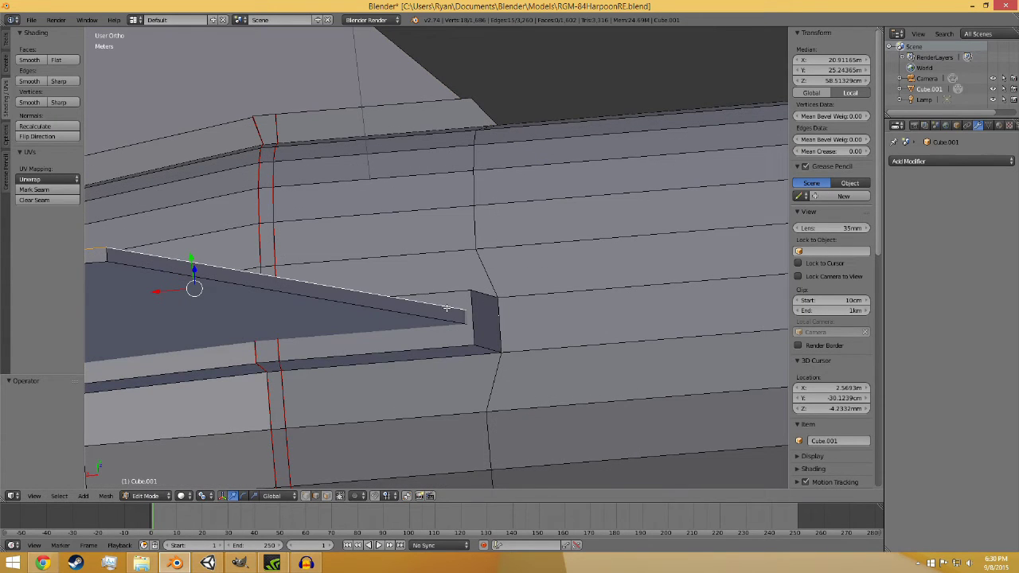
mouse_move(283, 321)
middle_mouse_down()
mouse_move(264, 325)
mouse_move(288, 333)
middle_mouse_up()
right_click(352, 262, "shift")
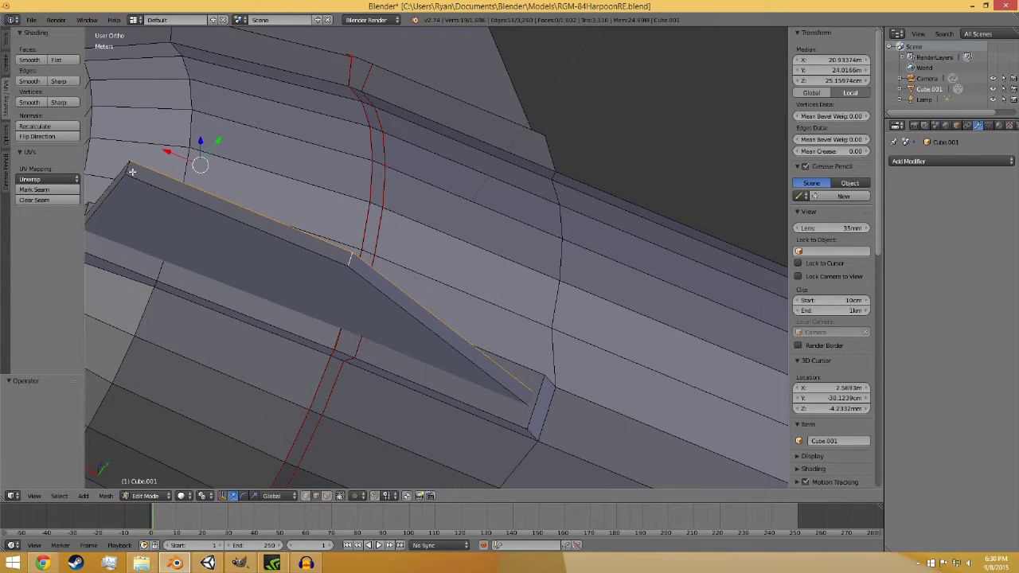
Step: Add the last tail fin's outer, slanted front and hidden root edges, and limit selection to visible geometry again
middle_click_drag(382, 301, 357, 375)
right_click(293, 420)
middle_click_drag(210, 448, 350, 412)
right_click(311, 408, "shift")
right_click(328, 377, "shift")
middle_click_drag(548, 361, 138, 378, "shift")
left_click(385, 496)
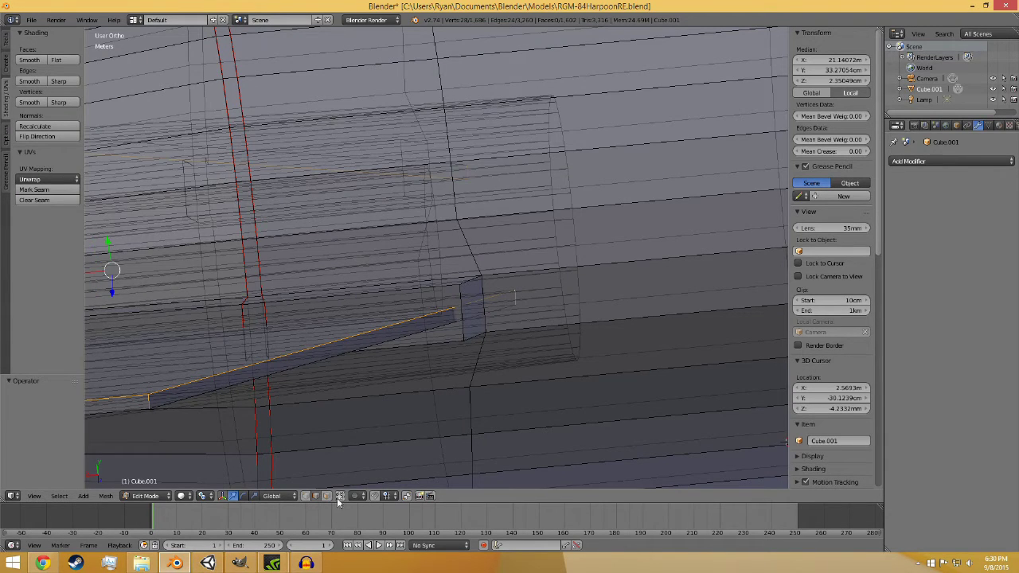
left_click(339, 496)
Step: Mark the selected tail fin edges as UV seams and deselect everything
scroll(416, 342, "down", 3)
middle_click_drag(417, 341, 374, 239)
left_click(34, 189)
key("a")
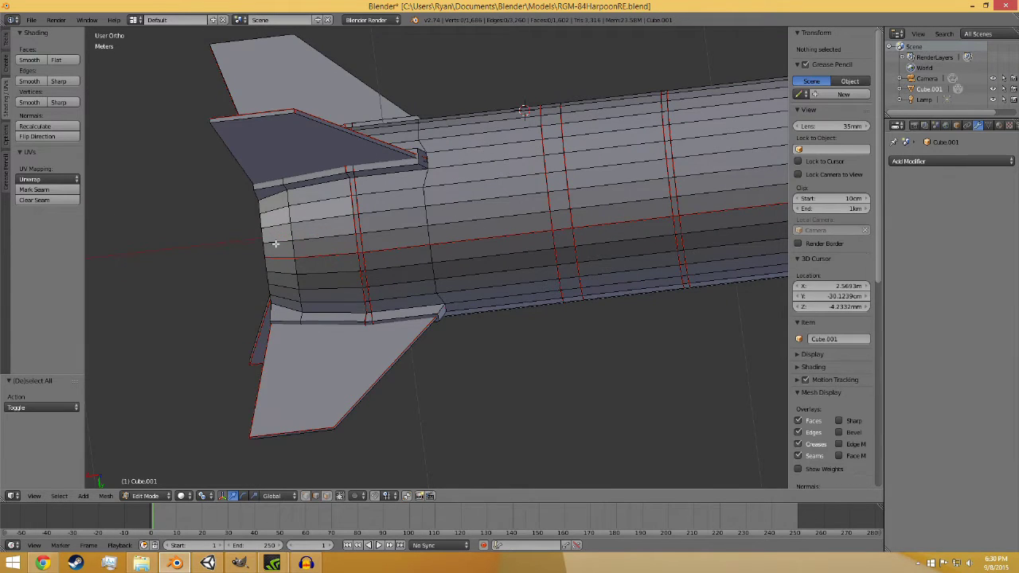
Step: Select the upper edges and short side edges of the recessed wall inside the intake opening beneath the body
key("KP_1")
scroll(409, 337, "up", 4)
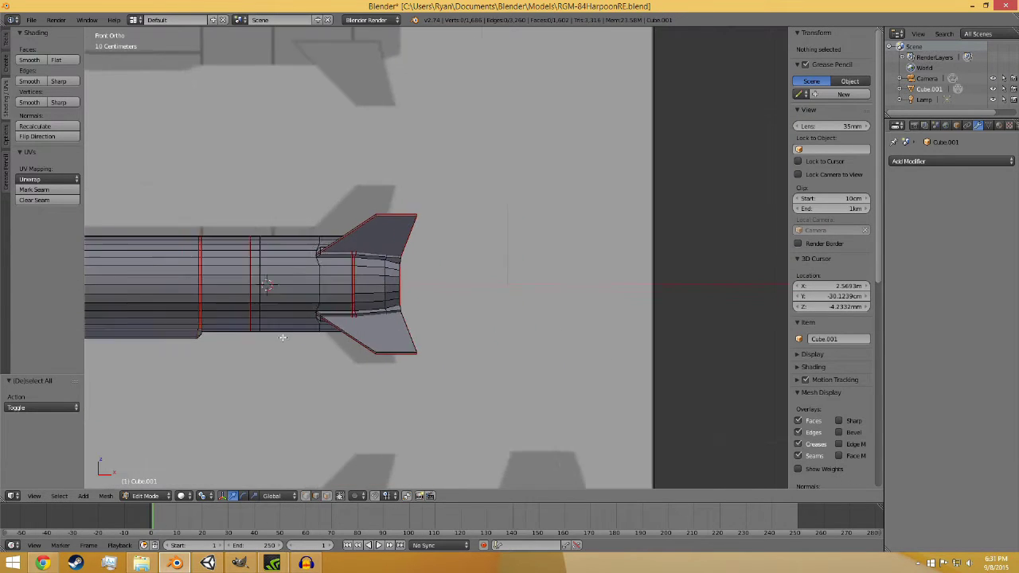
scroll(283, 337, "up", 4)
middle_click_drag(409, 375, 460, 291)
scroll(520, 369, "up", 3)
scroll(332, 400, "up", 2)
right_click(318, 372)
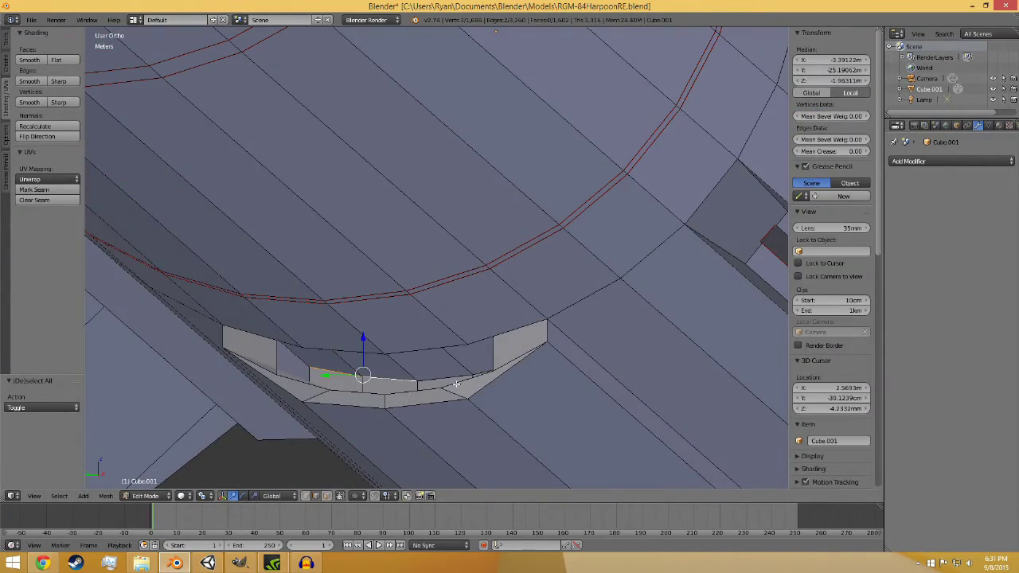
middle_click_drag(483, 366, 328, 436)
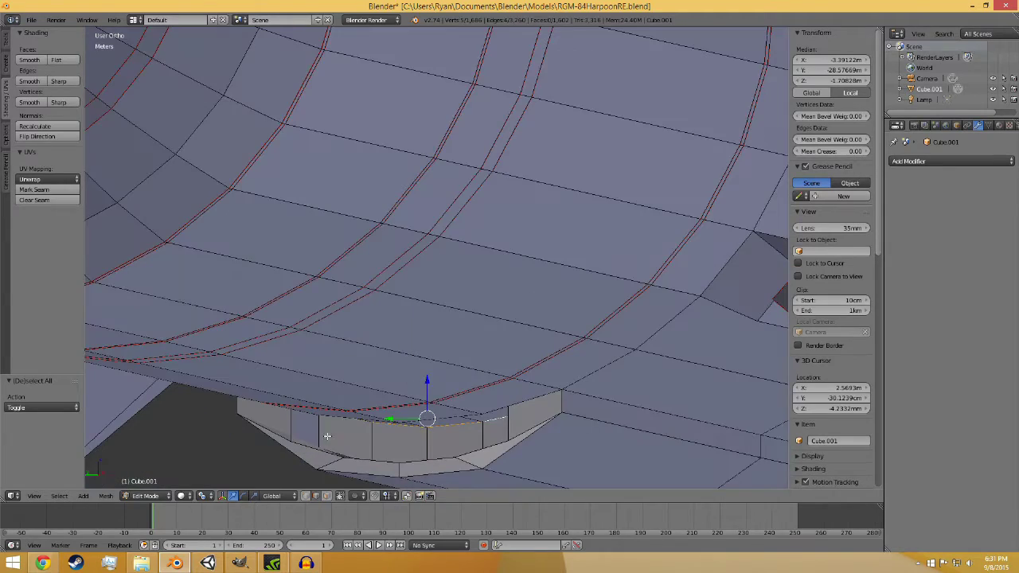
right_click(368, 458, "alt")
right_click(369, 462, "alt")
middle_click_drag(416, 466, 470, 465)
right_click(377, 480, "alt")
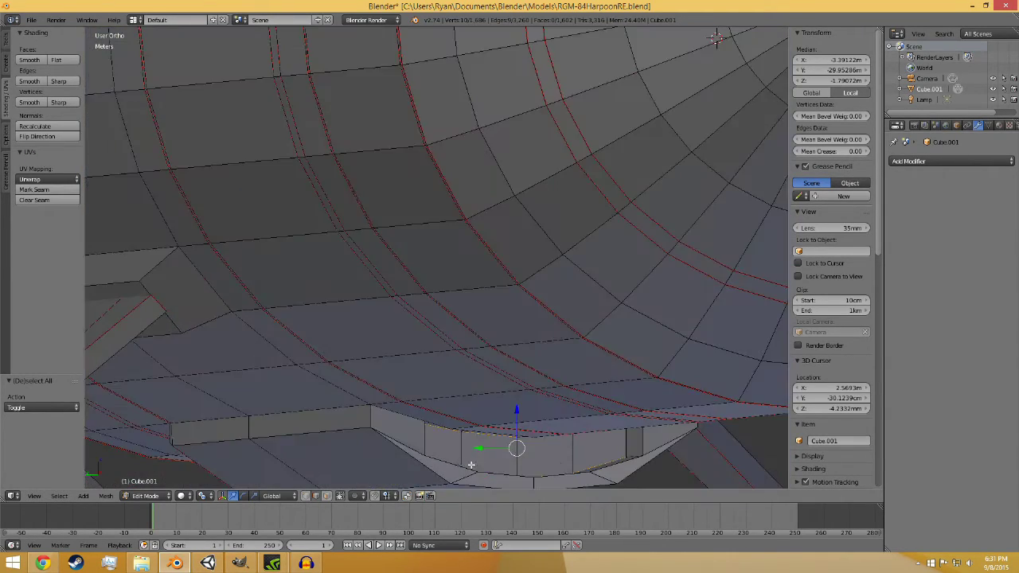
Step: Mark the selected intake wall edges as UV seams and deselect everything
left_click(61, 192)
scroll(366, 239, "down", 4)
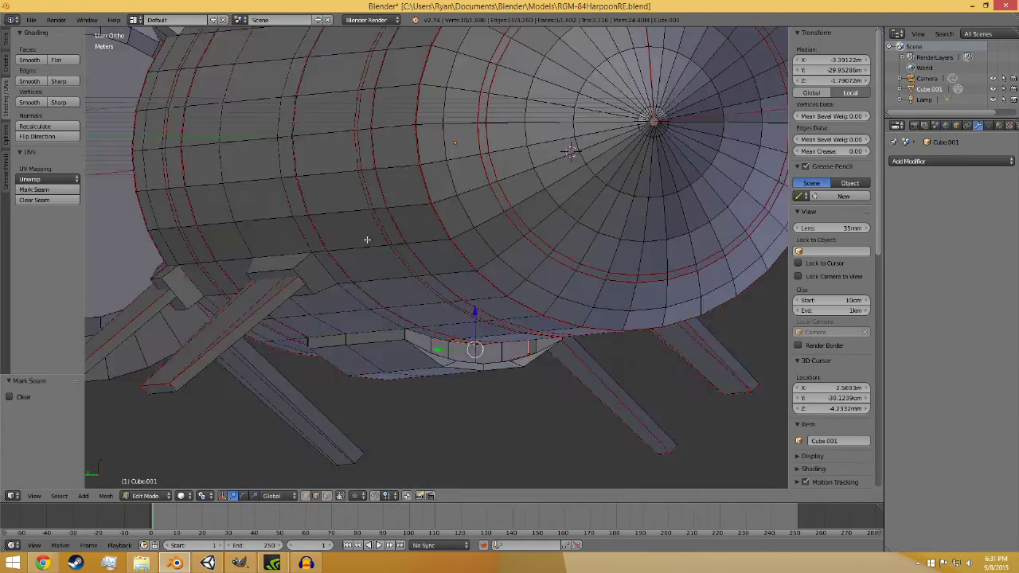
key("a")
middle_click_drag(557, 398, 418, 358)
scroll(382, 346, "up", 2)
middle_click_drag(218, 304, 422, 359, "shift")
right_click(381, 301)
scroll(411, 322, "up", 3)
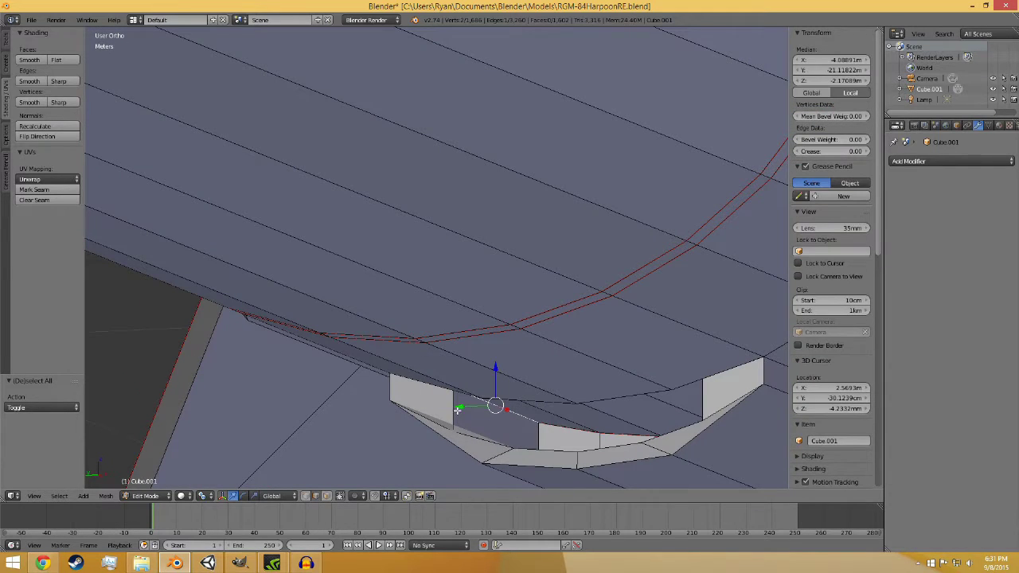
key("a")
Step: Select the long edges where both sides of the intake fairing meet the missile body
middle_click_drag(478, 422, 481, 220)
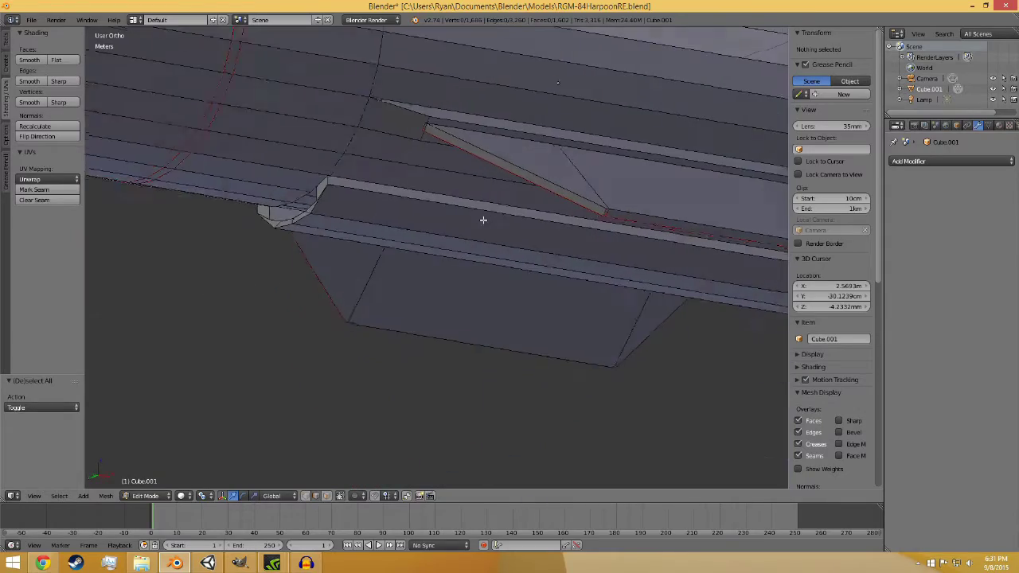
right_click(360, 182)
middle_click_drag(360, 182, 377, 231)
middle_click_drag(571, 223, 635, 221)
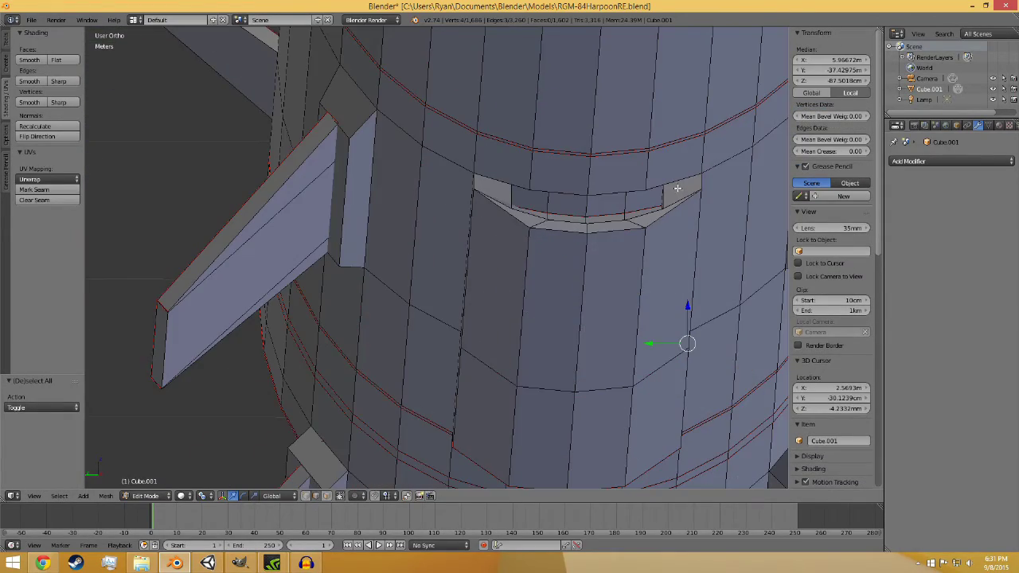
middle_click_drag(693, 182, 534, 211)
right_click(595, 200)
right_click(656, 211, "shift")
Step: Try to add the short front edges beside the intake opening to the selection
scroll(510, 214, "up", 4)
right_click(264, 82, "shift")
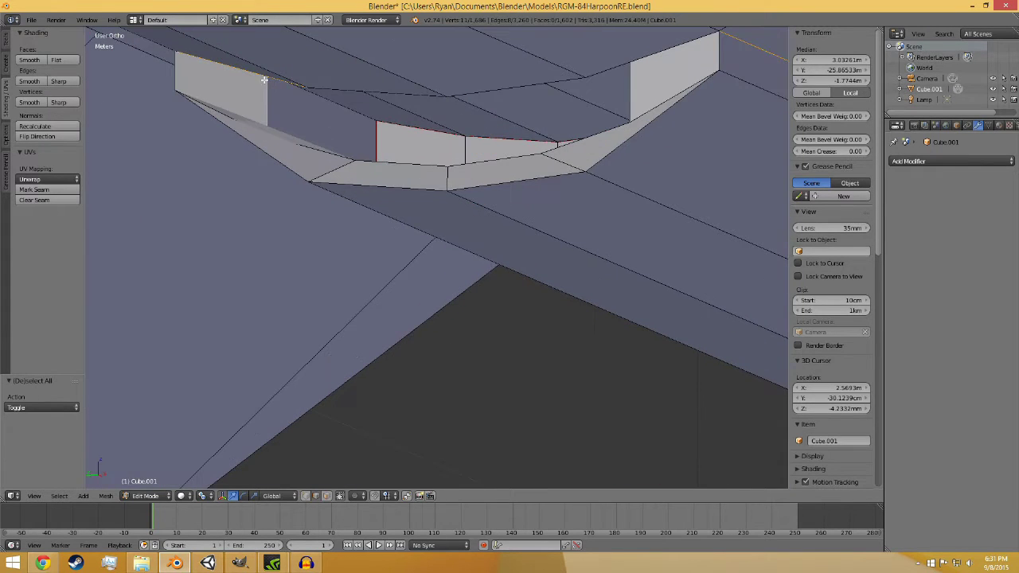
right_click(266, 89, "shift")
middle_click_drag(614, 91, 587, 124)
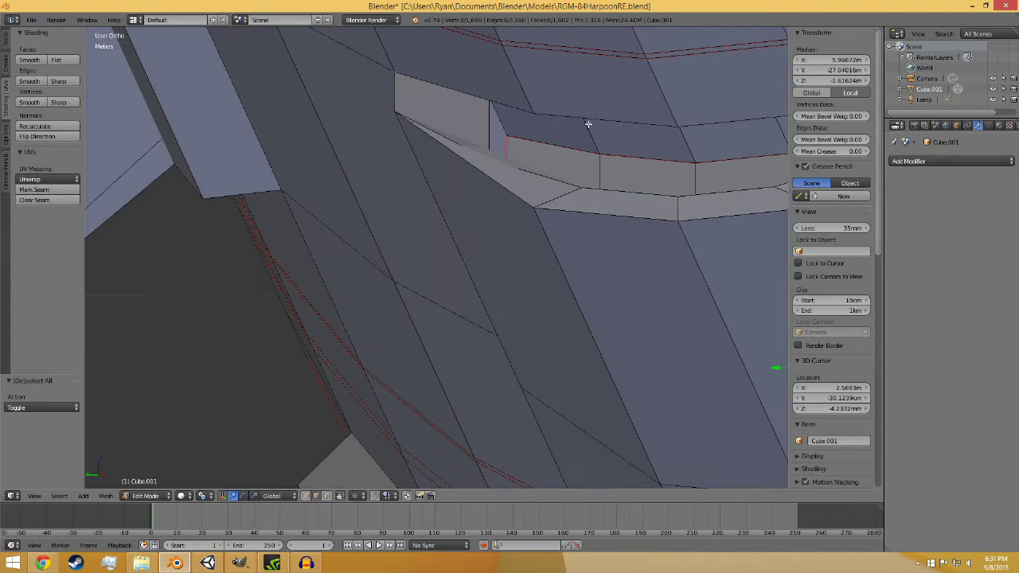
right_click(473, 99, "shift")
Step: Add the front corner edge on one side of the intake opening to the selection
middle_click_drag(471, 103, 501, 124)
middle_click_drag(639, 127, 362, 271, "shift")
scroll(362, 271, "up", 4)
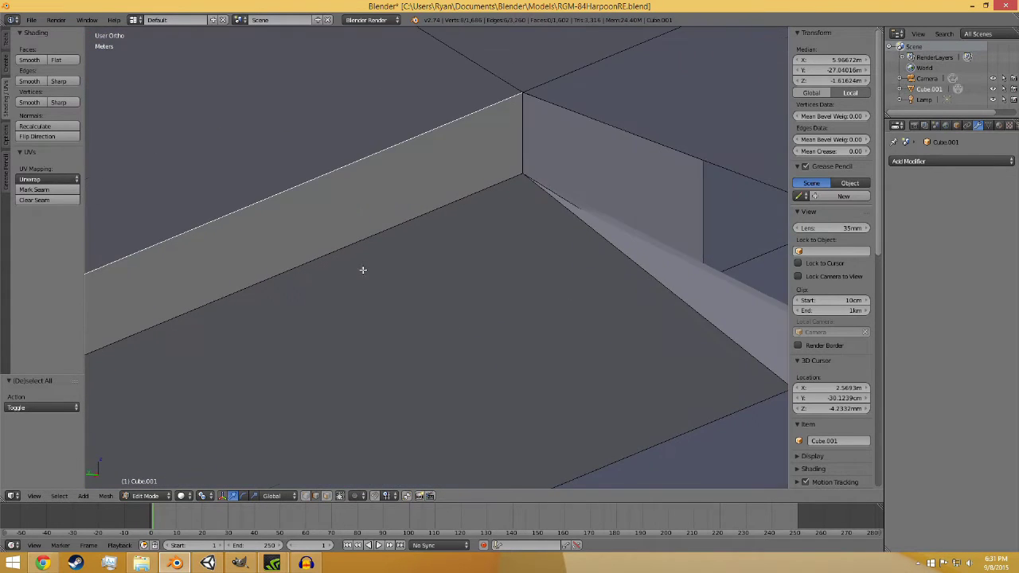
middle_click_drag(549, 174, 431, 251, "shift")
scroll(430, 251, "up", 4)
right_click(400, 125, "shift")
scroll(518, 196, "down", 8)
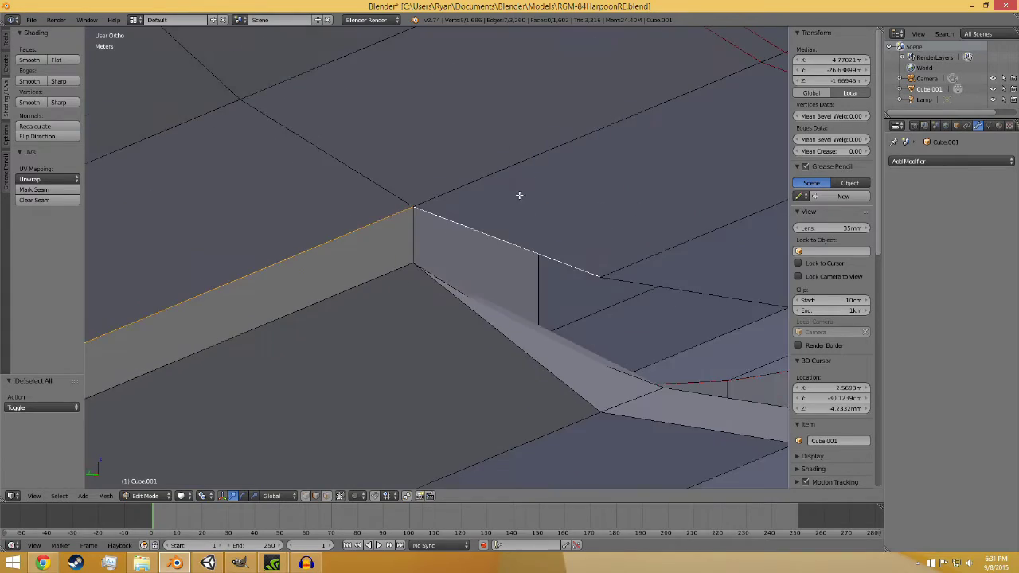
Step: Add the matching front corner edge on the opposite side of the intake opening
middle_click_drag(599, 284, 366, 339)
scroll(585, 314, "down", 3)
right_click(558, 297, "shift")
scroll(562, 302, "down", 2)
scroll(494, 359, "up", 3)
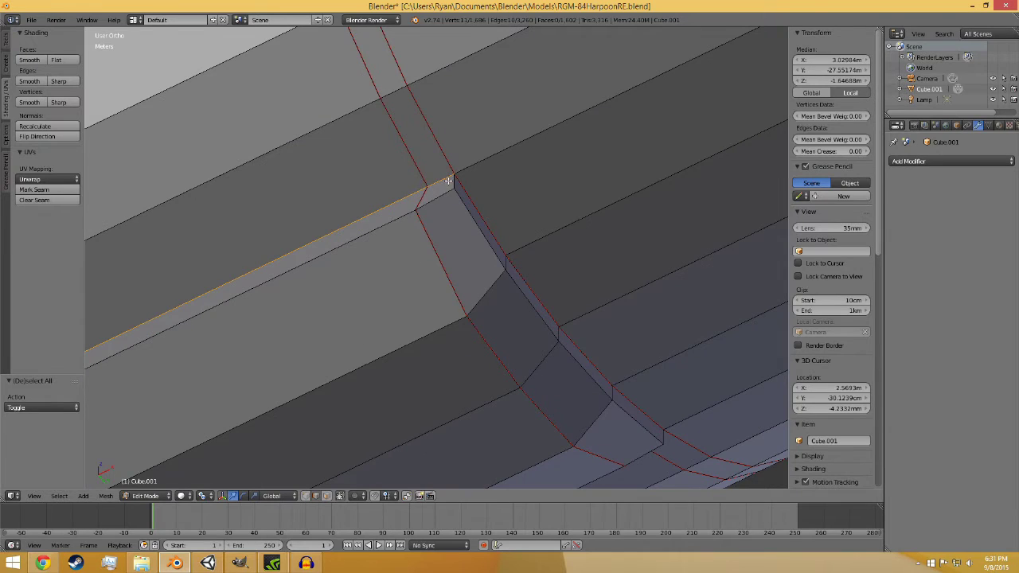
Step: Mark the selected intake fairing edges as UV seams, deselect everything and save over the existing file
middle_click_drag(616, 324, 611, 287)
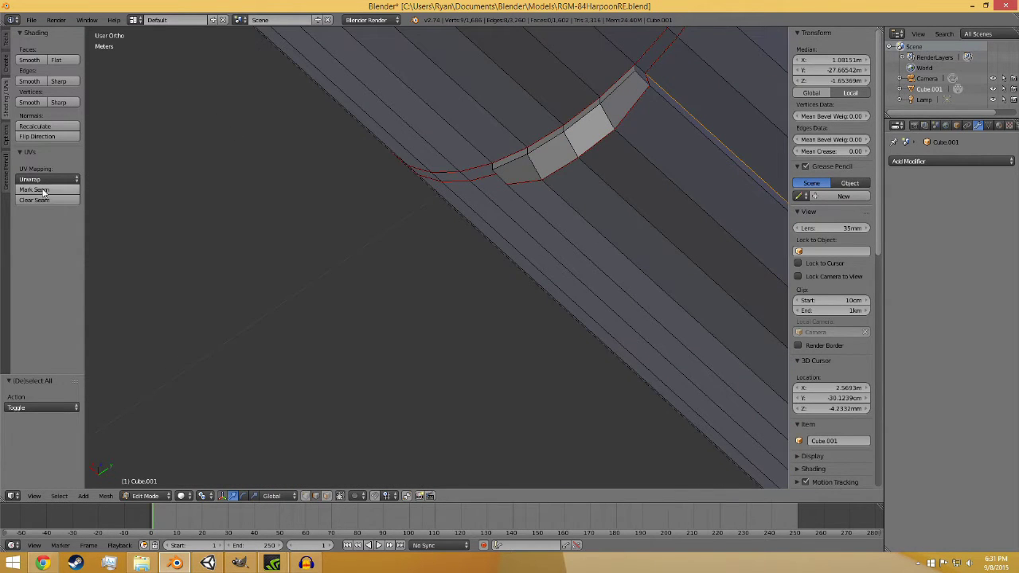
key("a")
key("ctrl+s")
left_click(428, 256)
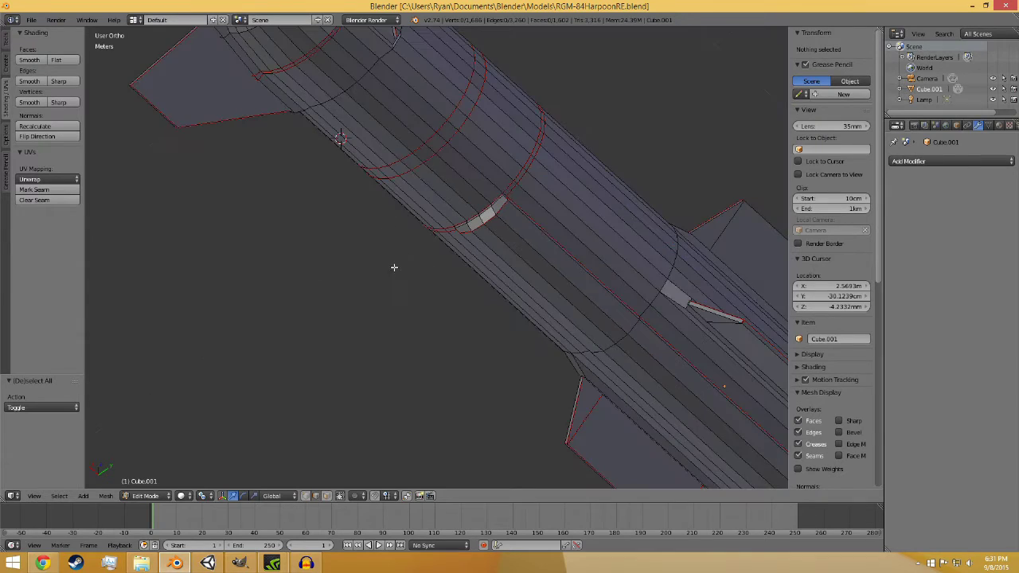
Step: Try to select the front corner edges of one mid-body wing's root recess
middle_click_drag(393, 267, 294, 319)
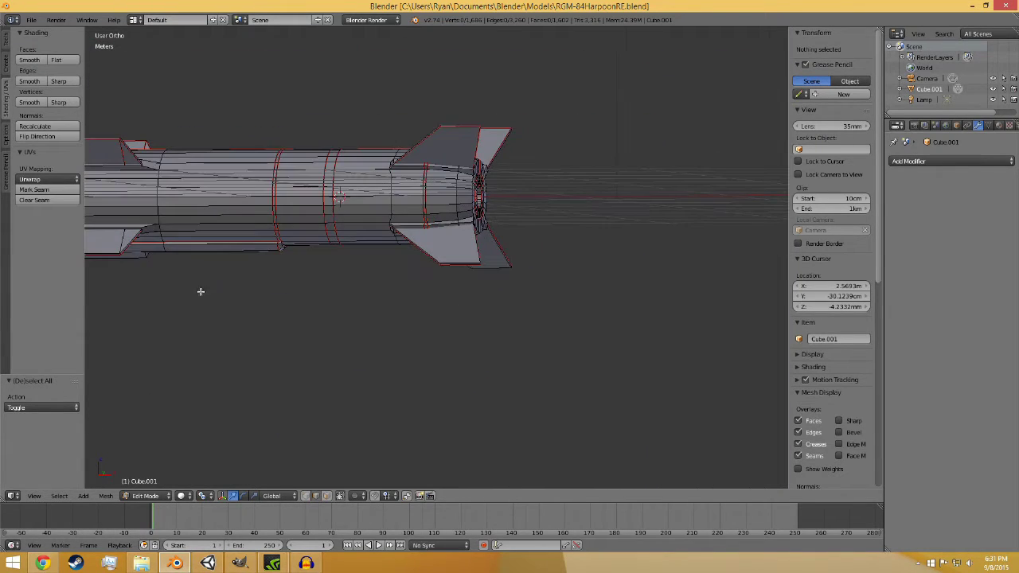
middle_click_drag(201, 292, 332, 300)
scroll(327, 250, "up", 5)
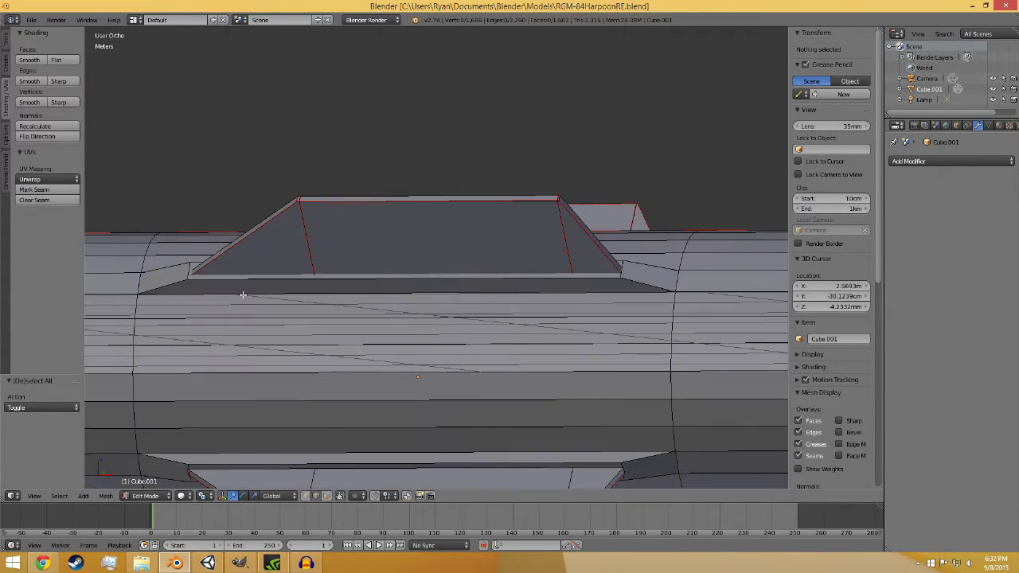
right_click(242, 294)
right_click(162, 287)
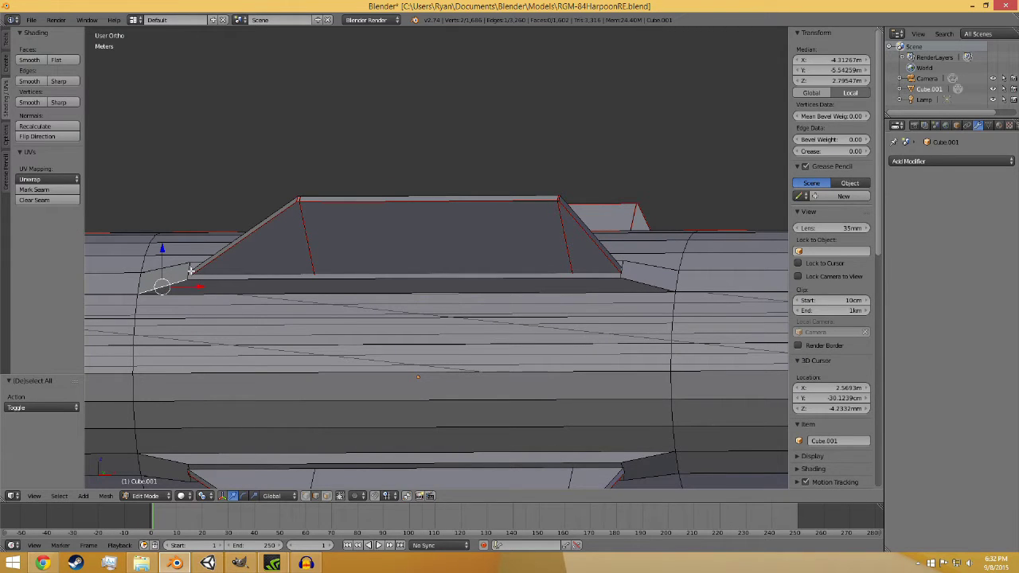
right_click(191, 271, "shift")
right_click(195, 270)
Step: Select the long outer edges and short end edges bounding the mid-body wing's root recess
right_click(196, 295)
right_click(660, 275, "shift")
middle_click_drag(660, 276, 643, 226)
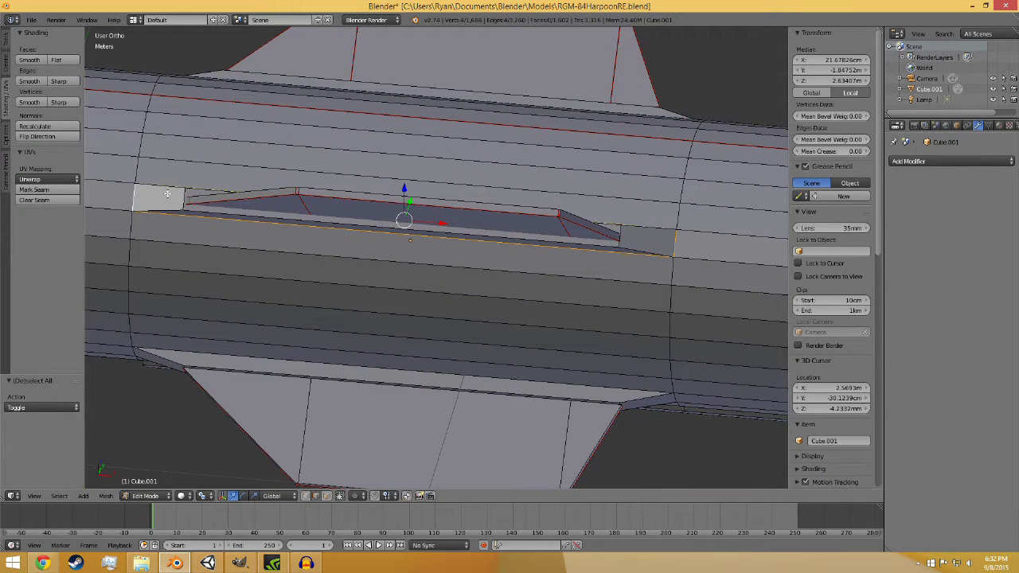
middle_click_drag(192, 191, 316, 270)
Step: Add the short corner edges at the front and rear ends of the first mid-body wing's root recess to the selection
right_click(194, 151)
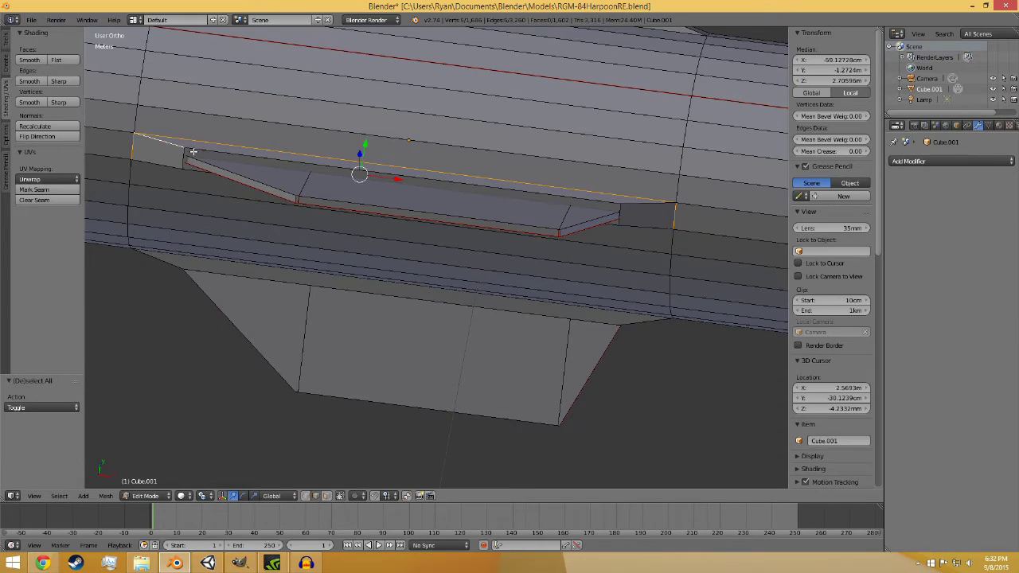
right_click(621, 204, "shift")
right_click(621, 223, "shift")
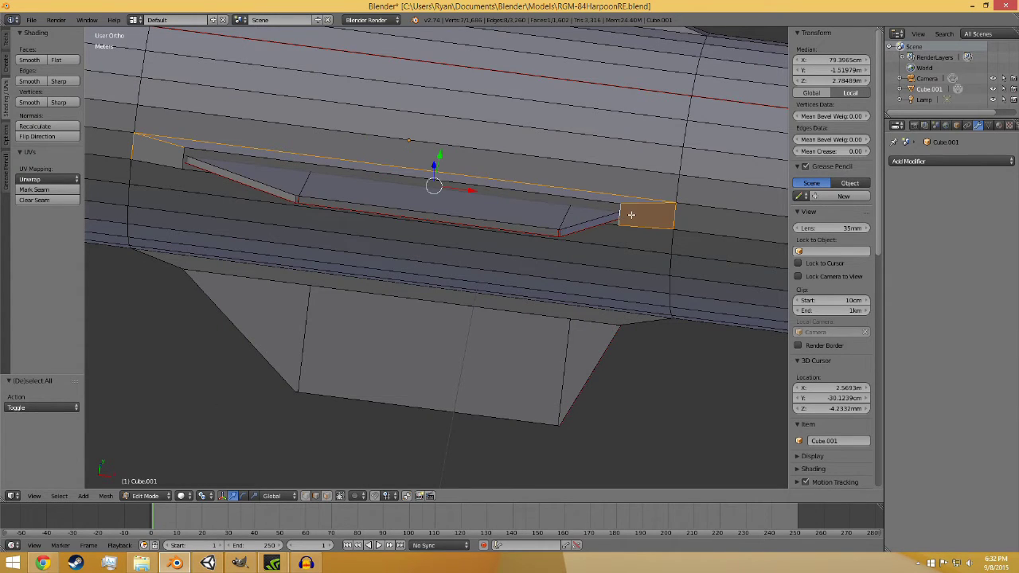
right_click(662, 218, "shift")
key("f")
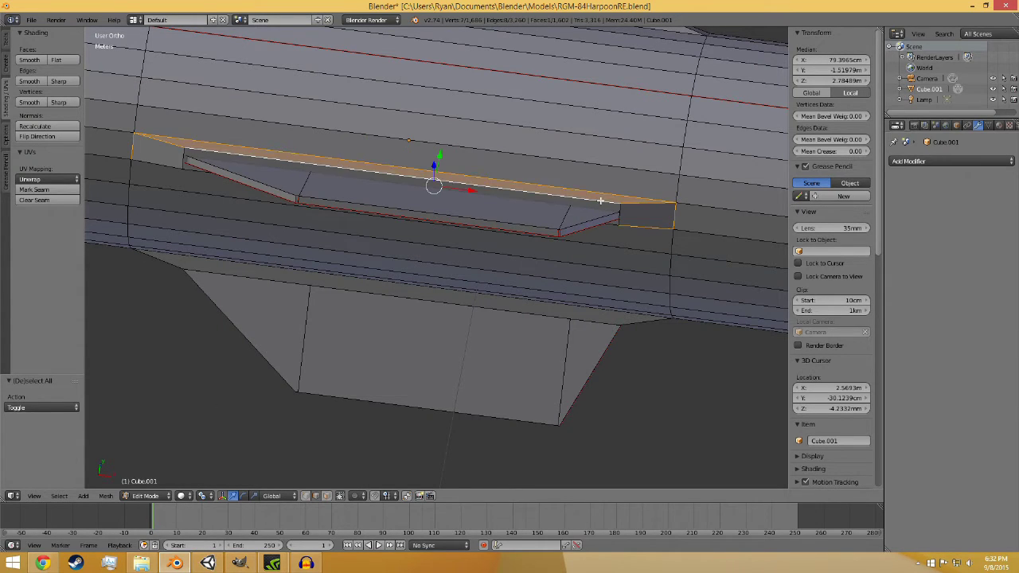
key("ctrl+z")
middle_click_drag(521, 257, 325, 267)
right_click(154, 272, "shift")
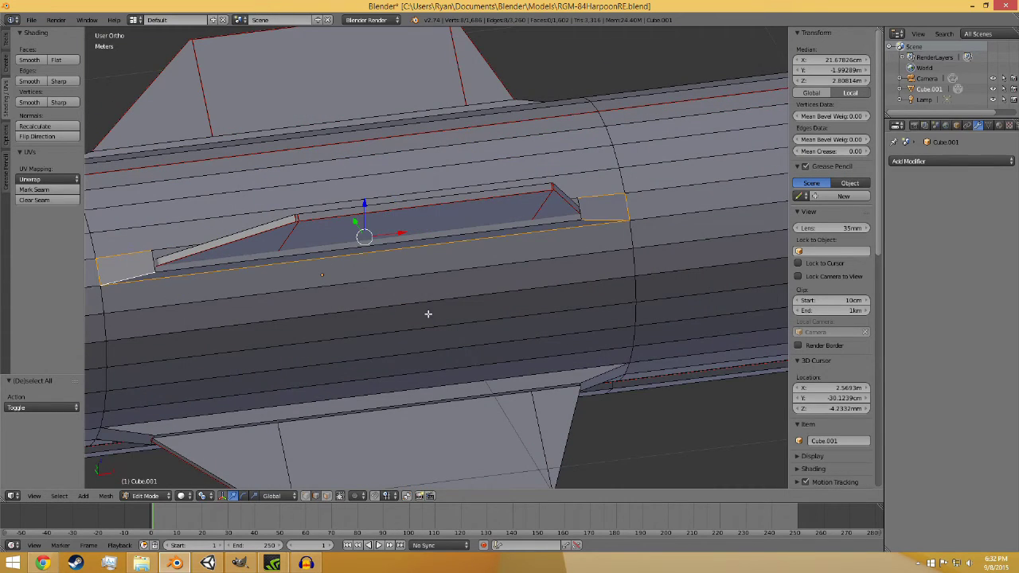
Step: Extend the edge selection around the next mid-body wing's root recess, including its long outer edge and end edges
middle_click_drag(427, 314, 253, 315)
right_click(163, 387, "alt+shift")
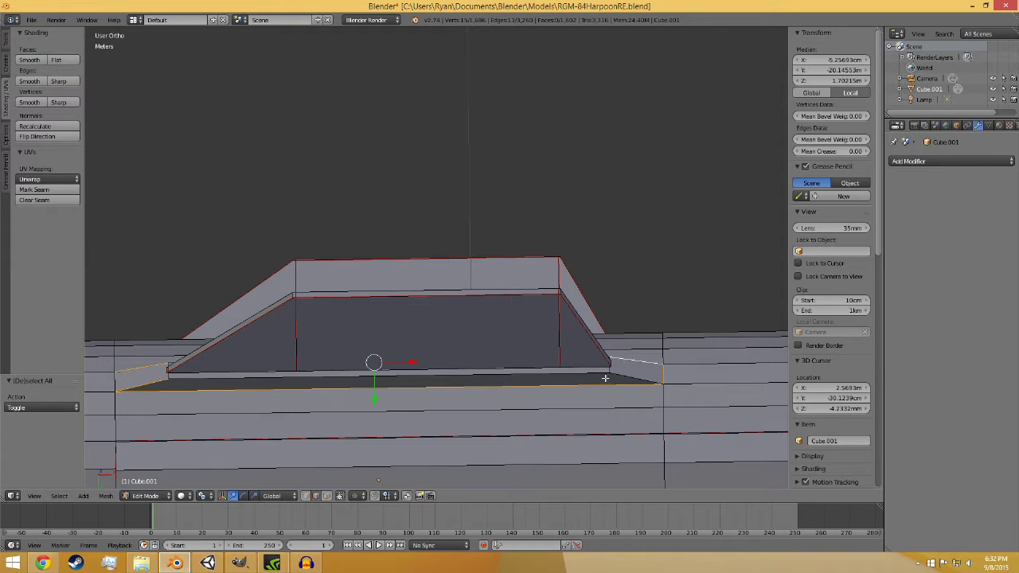
middle_click_drag(542, 381, 501, 423)
middle_click_drag(502, 400, 747, 269, "shift")
scroll(446, 350, "up", 2)
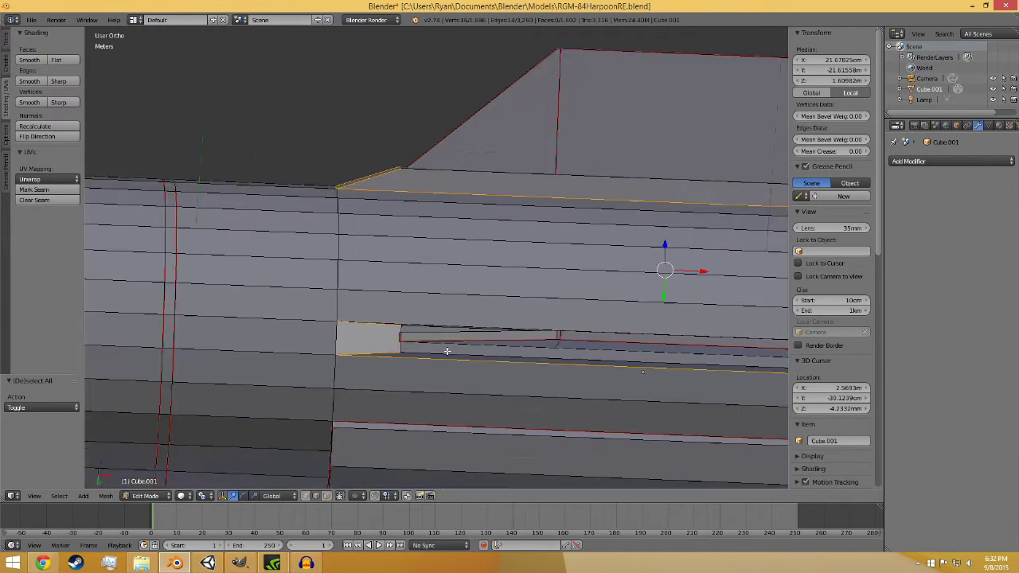
Step: Add the front end edge, front corner edges and long lower edge of the third mid-body wing's root recess
scroll(358, 366, "down", 3)
middle_click_drag(449, 382, 353, 334)
scroll(343, 328, "up", 4)
right_click(192, 319, "shift")
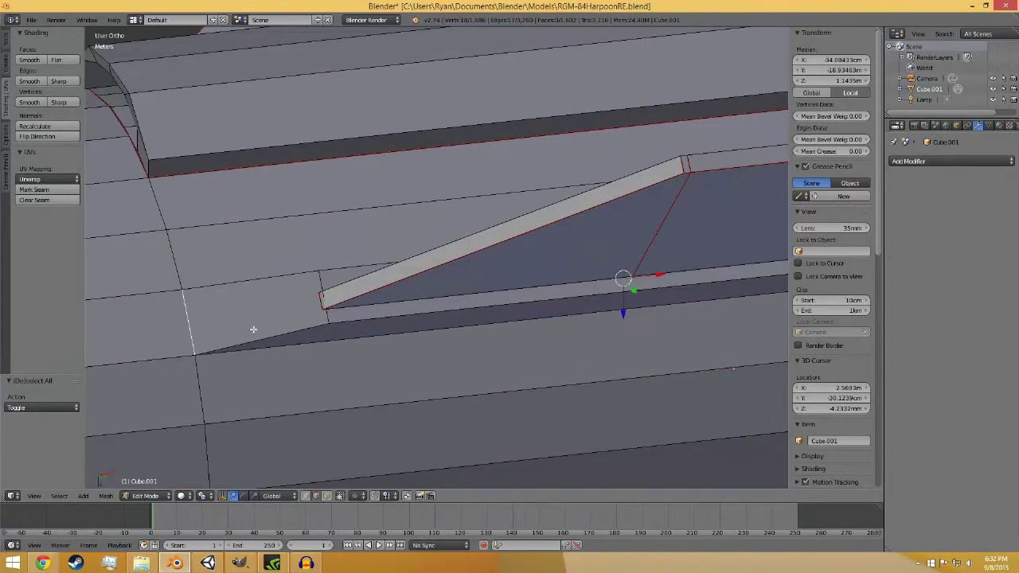
right_click(294, 337, "shift")
right_click(290, 283, "shift")
right_click(375, 338, "shift")
Step: Add the rear corner edges and rear end edge of the third mid-body wing's root recess to the selection
middle_click_drag(682, 328, 4, 416, "shift")
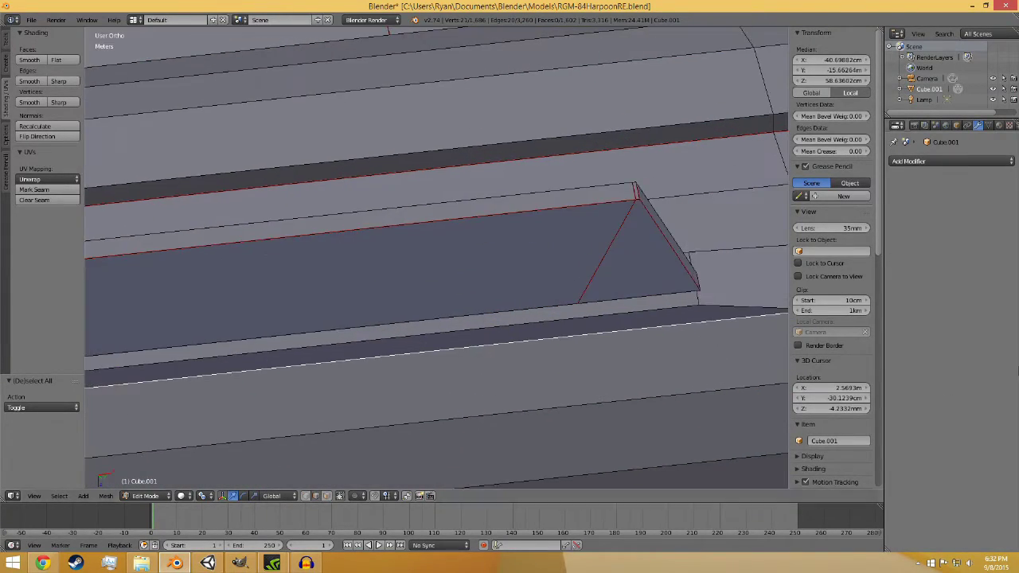
middle_click_drag(637, 355, 443, 389, "shift")
right_click(542, 356, "shift")
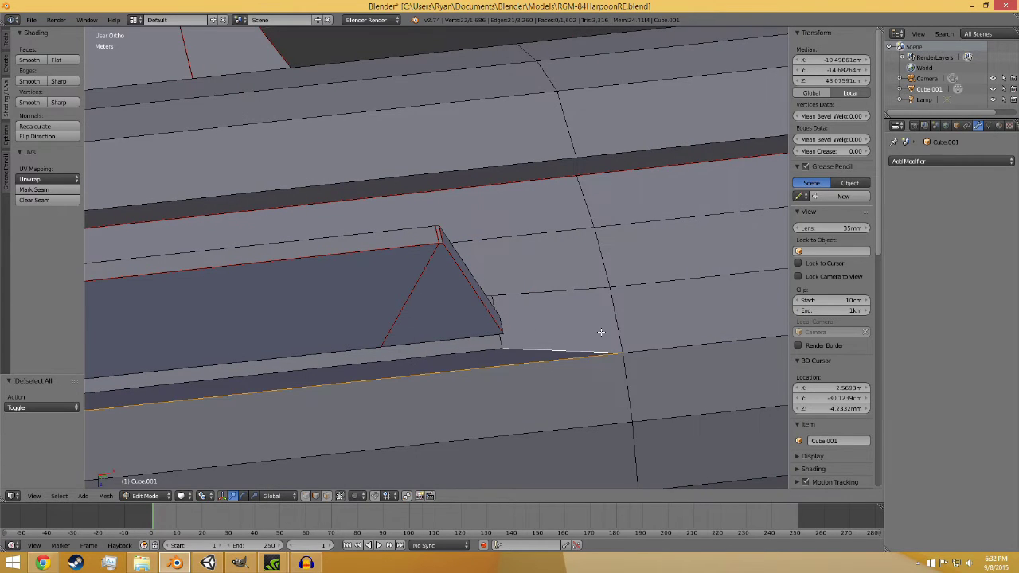
right_click(583, 285, "shift")
middle_click_drag(576, 329, 566, 305)
right_click(534, 457, "shift")
scroll(386, 382, "down", 4)
middle_click_drag(243, 301, 371, 340, "shift")
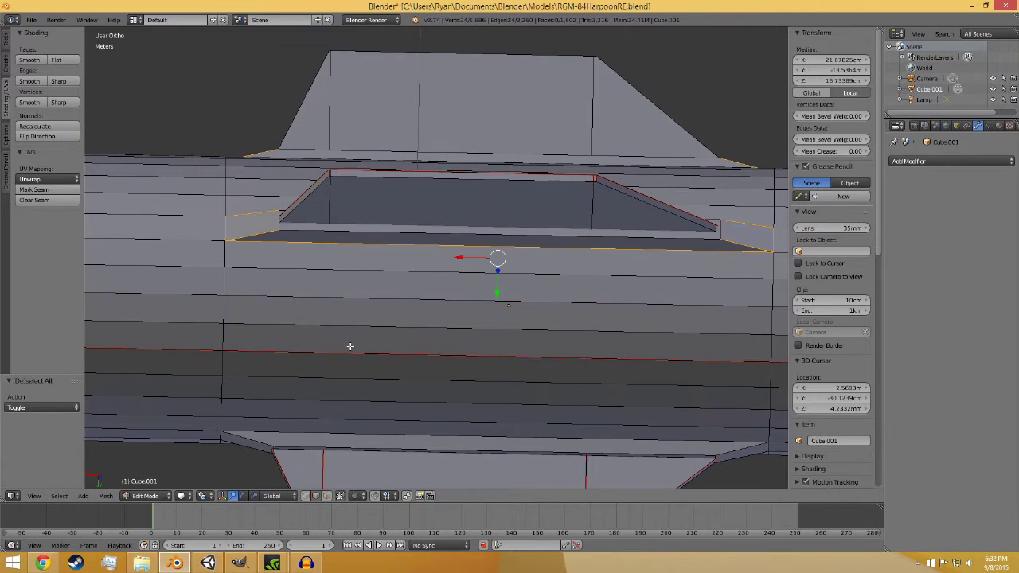
Step: Add the corner edges, end edges and long outer edges bounding the fourth mid-body wing's root recess
scroll(366, 380, "down", 3)
middle_click_drag(365, 380, 151, 155)
scroll(151, 156, "up", 5)
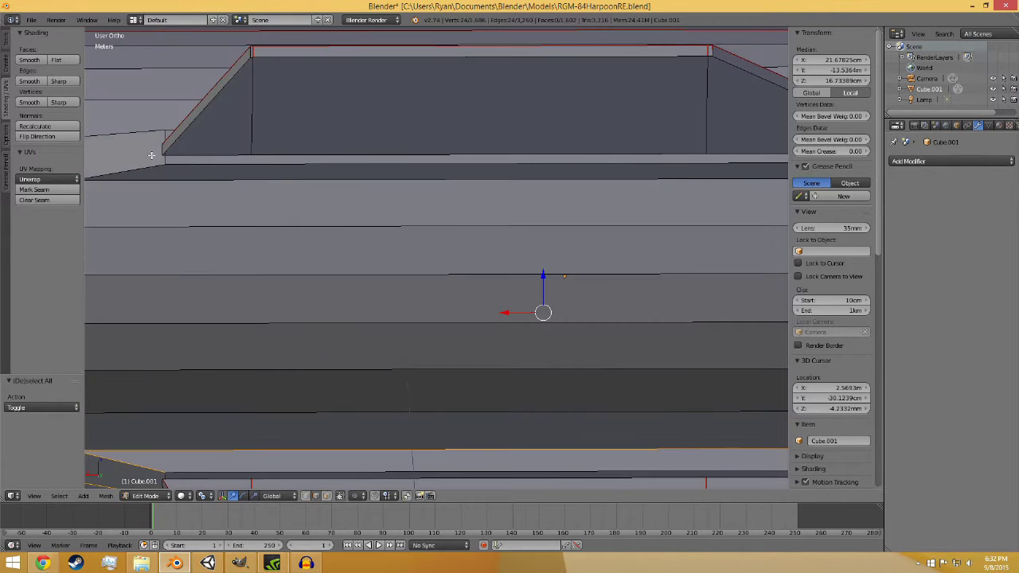
right_click(152, 136, "shift")
right_click(221, 178, "shift")
middle_click_drag(605, 235, 706, 357, "shift")
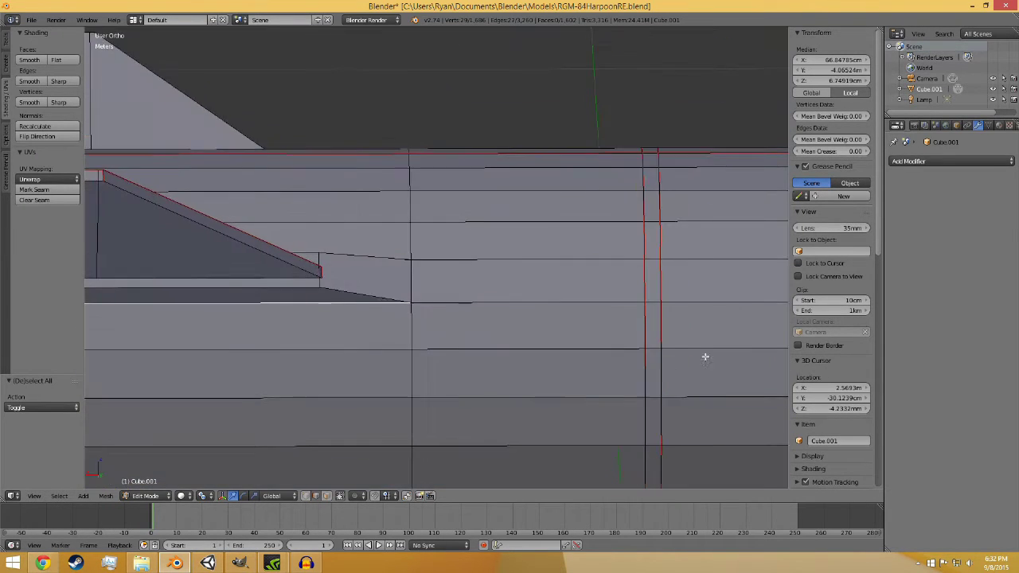
right_click(378, 269, "shift")
middle_click_drag(391, 295, 386, 372)
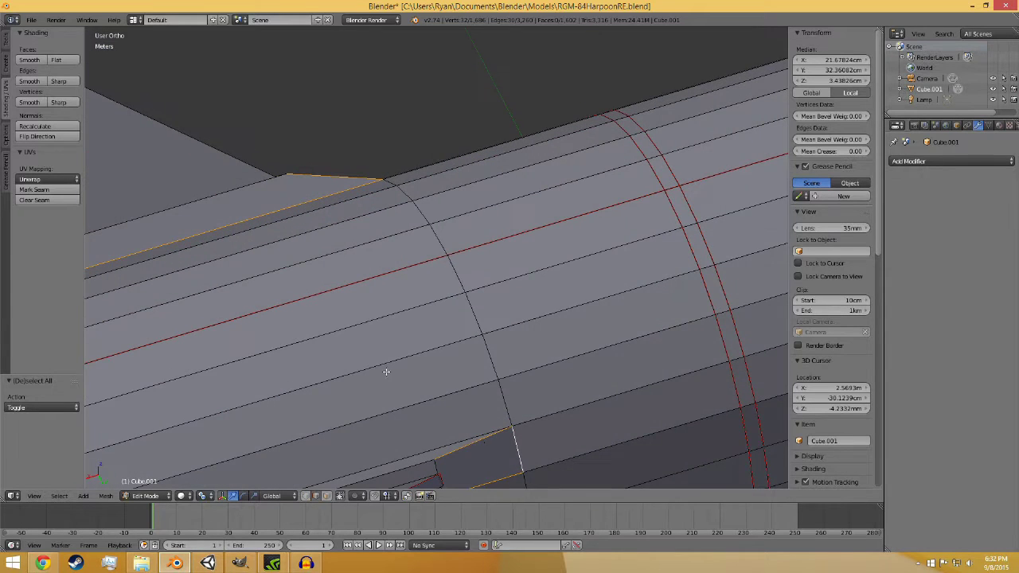
right_click(350, 435, "shift")
middle_click_drag(351, 435, 159, 177, "shift")
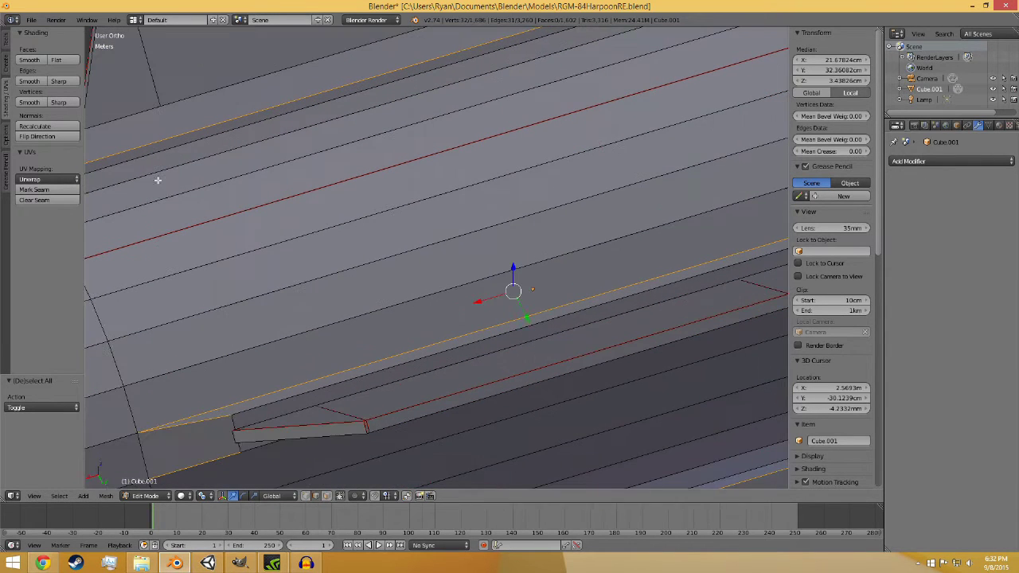
Step: Mark the selected wing root recess edges as UV seams and deselect everything
key("KP_Decimal")
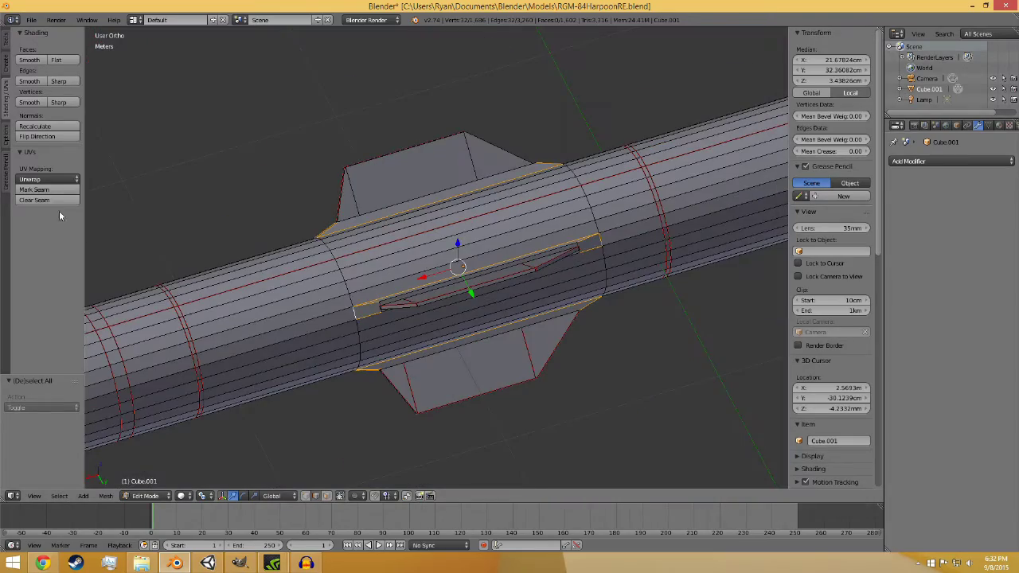
left_click(35, 189)
key("space")
key("Return")
Step: Select the front end edge and front corner edges of one tail fin's root recess
middle_click_drag(482, 471, 331, 392)
middle_click_drag(516, 391, 210, 384, "shift")
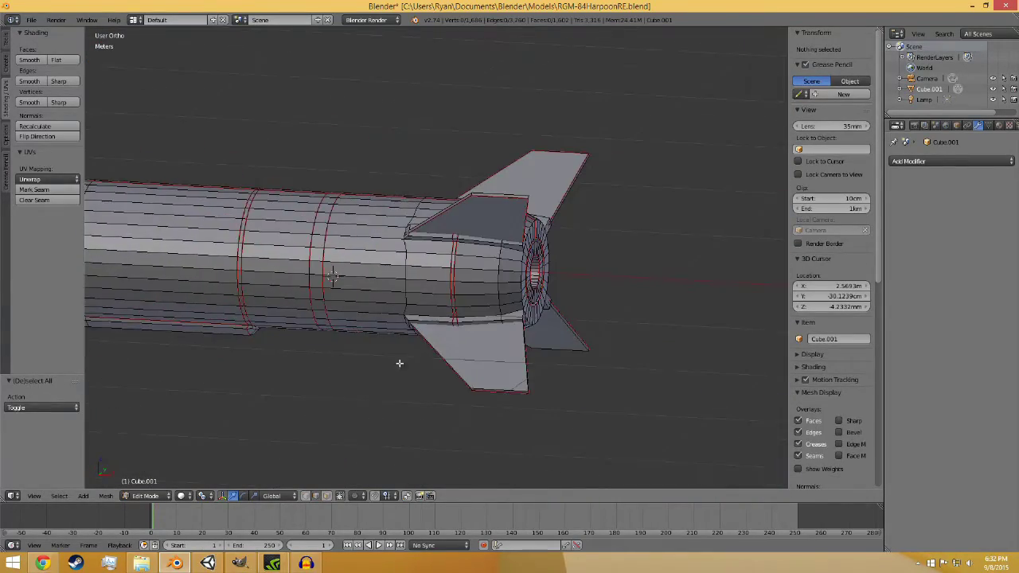
scroll(400, 364, "up", 7)
middle_click_drag(344, 341, 441, 353, "shift")
middle_click_drag(527, 228, 311, 329, "shift")
scroll(279, 310, "up", 1)
scroll(251, 295, "down", 1)
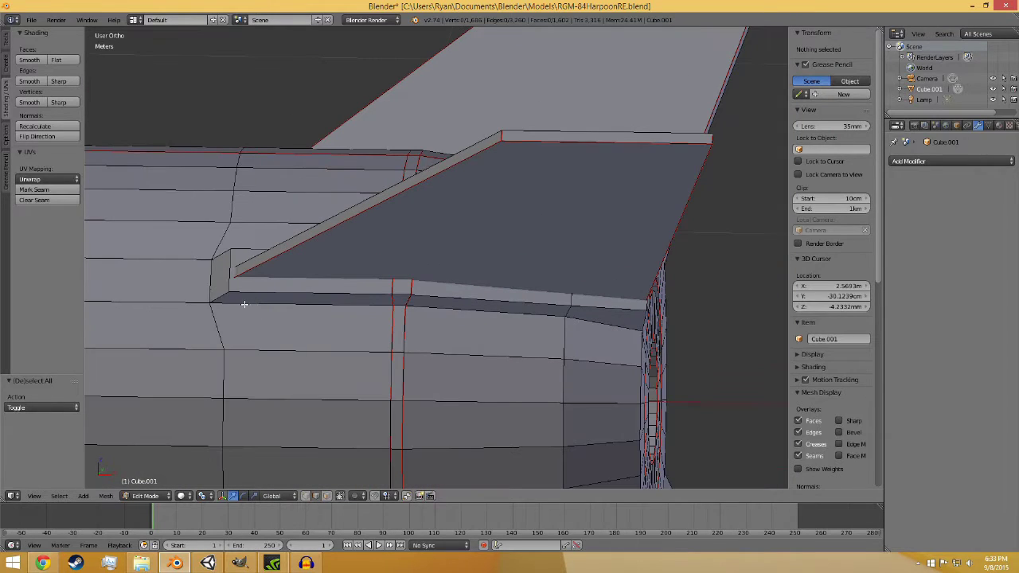
right_click(220, 282)
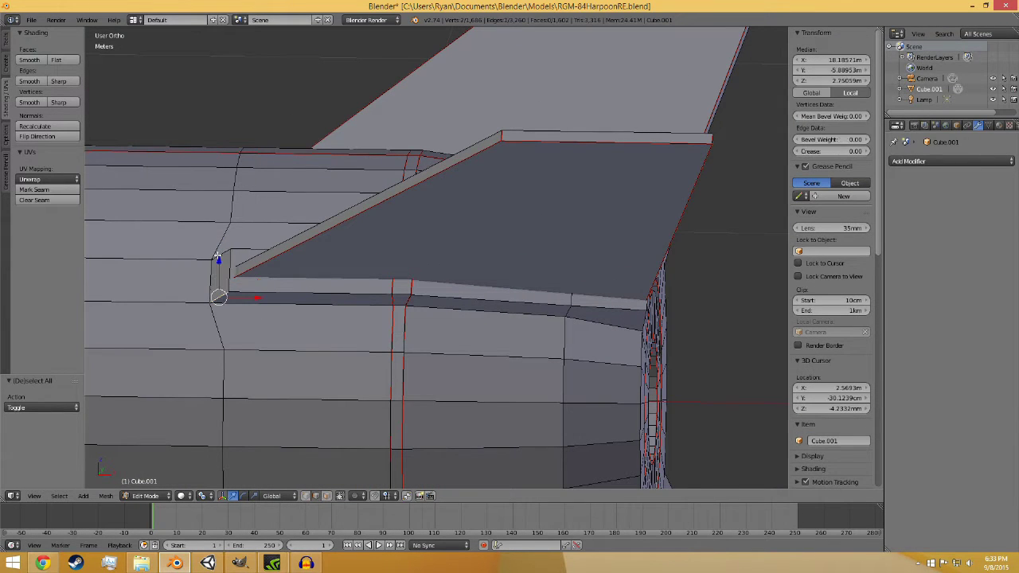
right_click(212, 273)
right_click(302, 309, "shift")
right_click(348, 305, "shift")
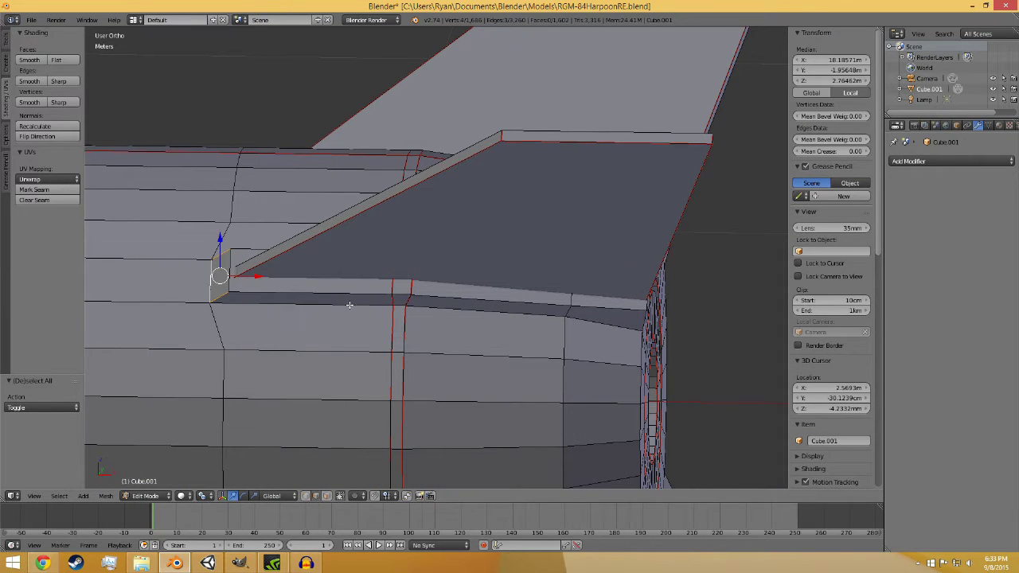
Step: Add the lower long edges and rear end edge of the tail fin's root recess to the selection
right_click(348, 305, "shift")
right_click(419, 307, "shift")
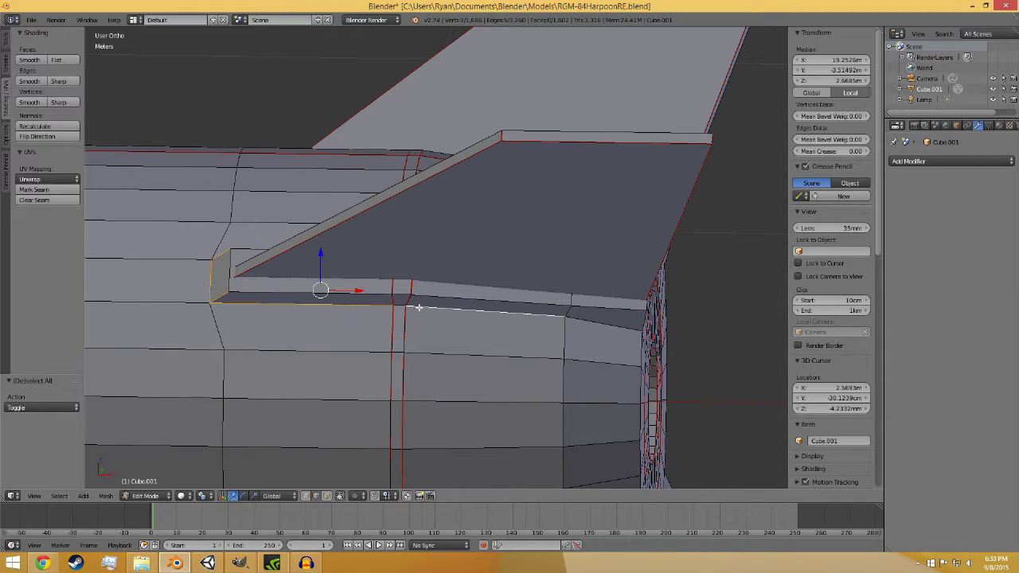
right_click(578, 320, "shift")
middle_click_drag(578, 319, 572, 342)
right_click(450, 278, "ctrl")
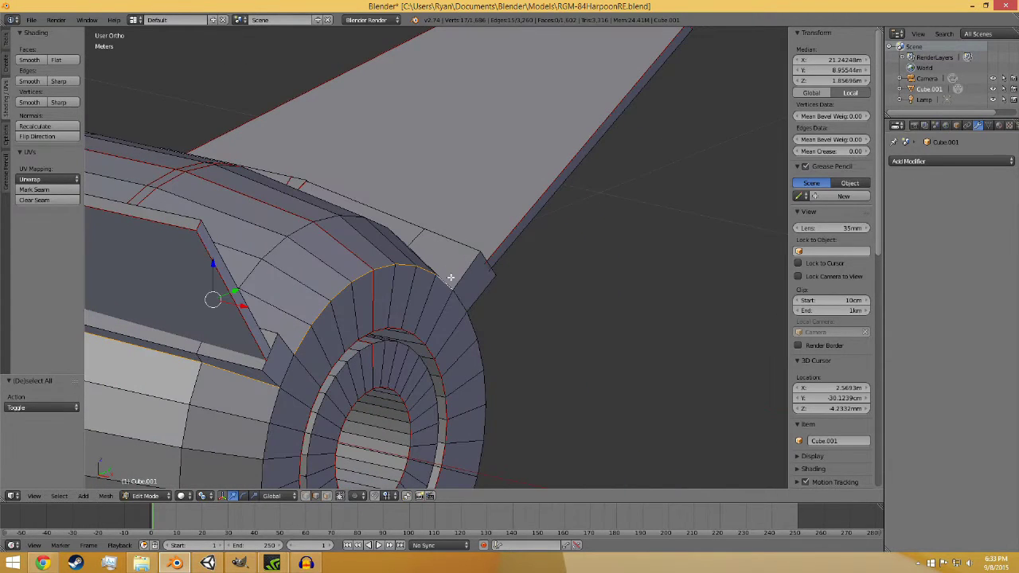
key("ctrl+z")
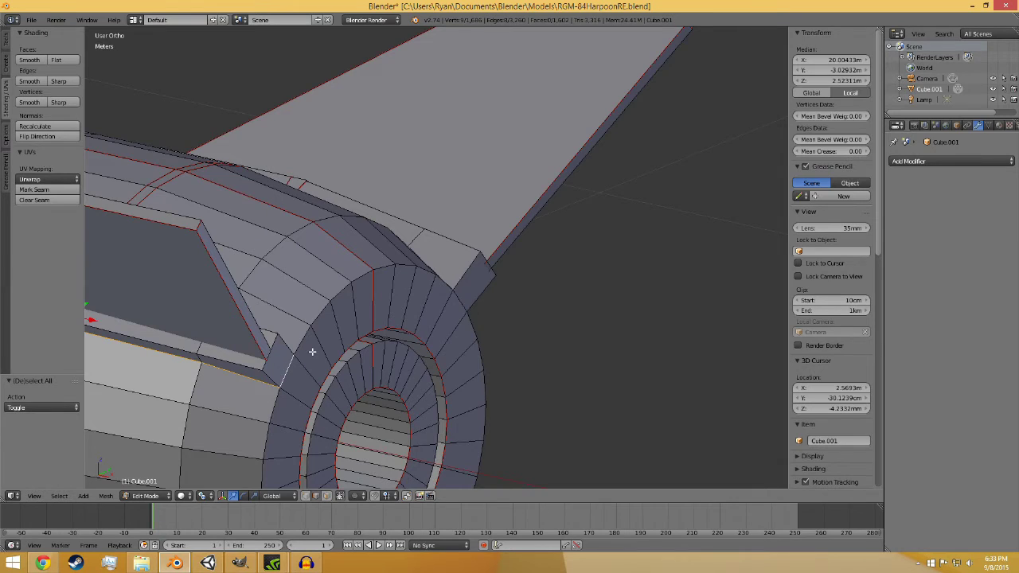
Step: Add the upper long edges and rear end edge of the neighbouring tail fin's root recess
middle_click_drag(312, 352, 238, 378)
middle_click_drag(236, 227, 332, 311, "shift")
right_click(300, 364, "shift")
right_click(326, 274, "shift")
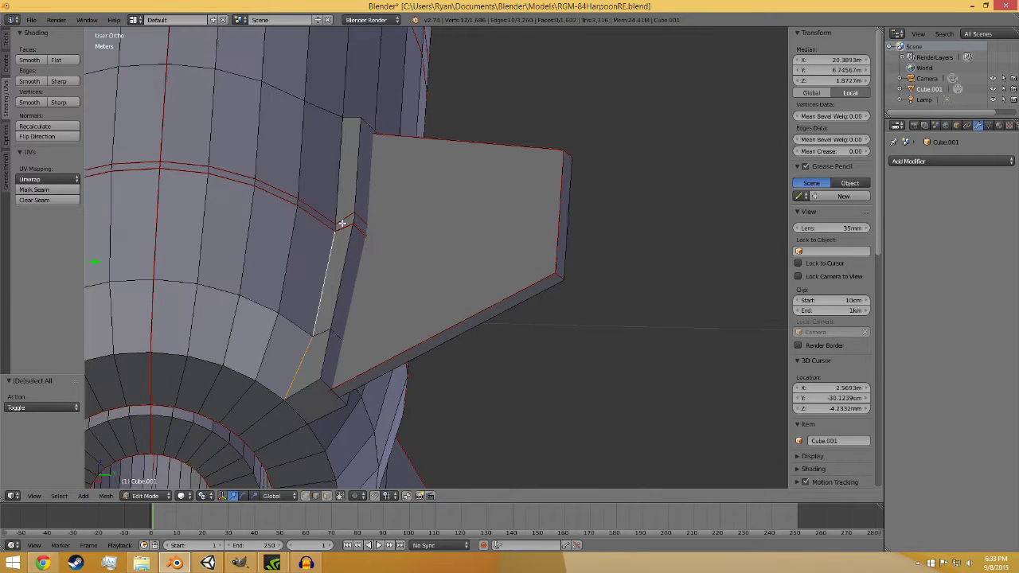
right_click(304, 406, "shift")
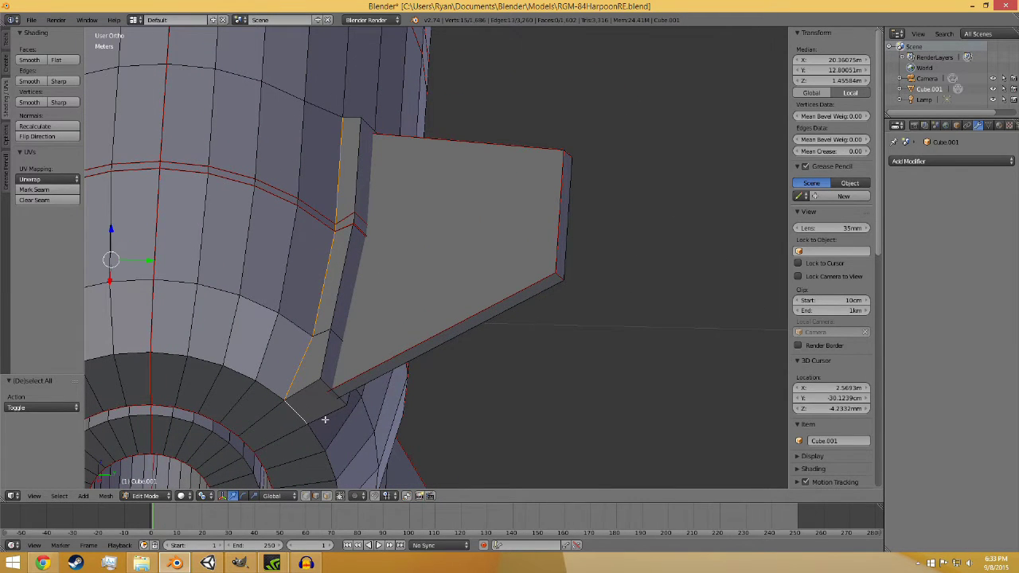
Step: Add the upper long edges and remaining front corner edge of the first tail fin's root recess
middle_click_drag(181, 319, 433, 338, "shift")
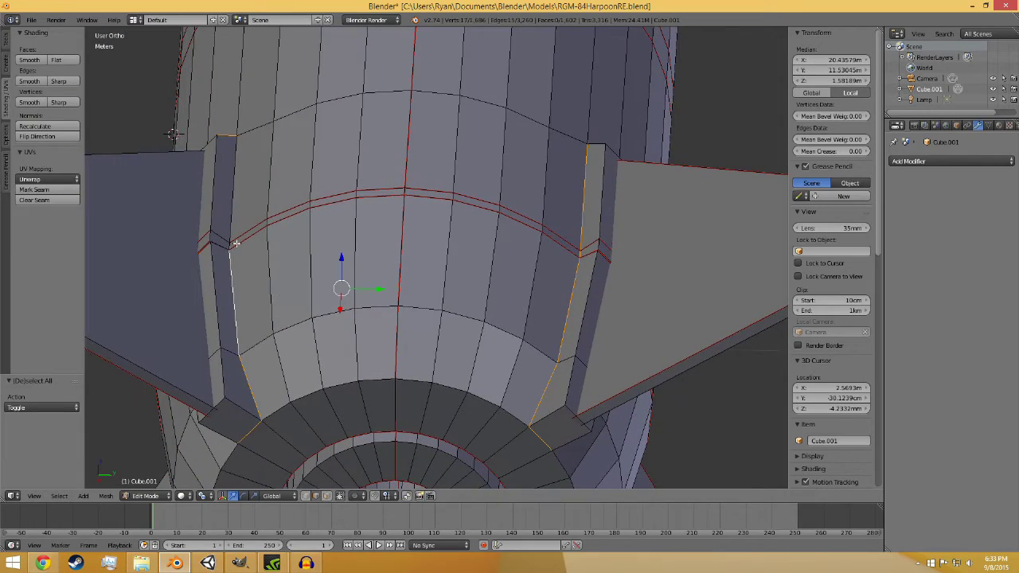
right_click(232, 198, "shift")
middle_click_drag(207, 300, 273, 385)
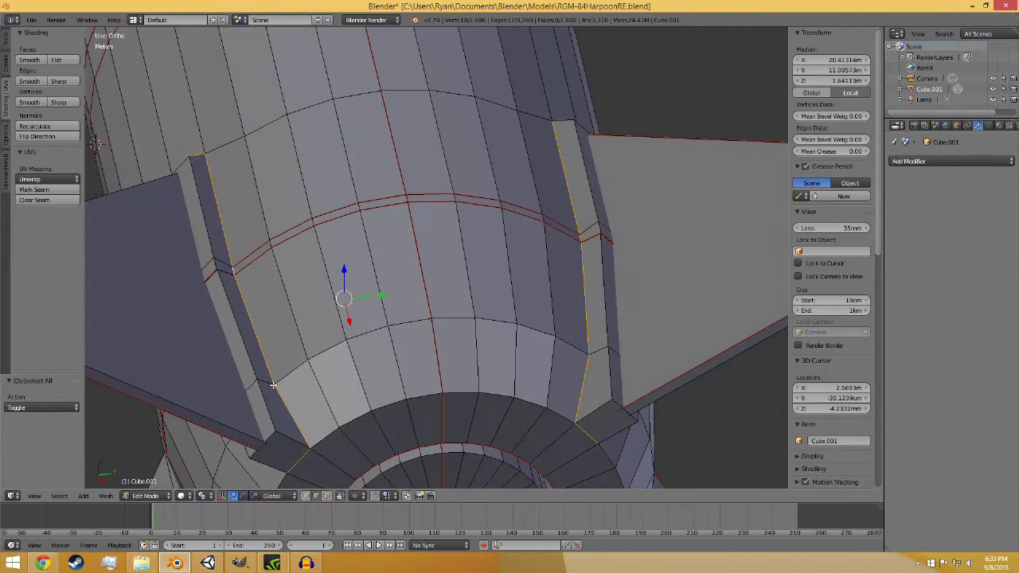
middle_click_drag(274, 444, 391, 413)
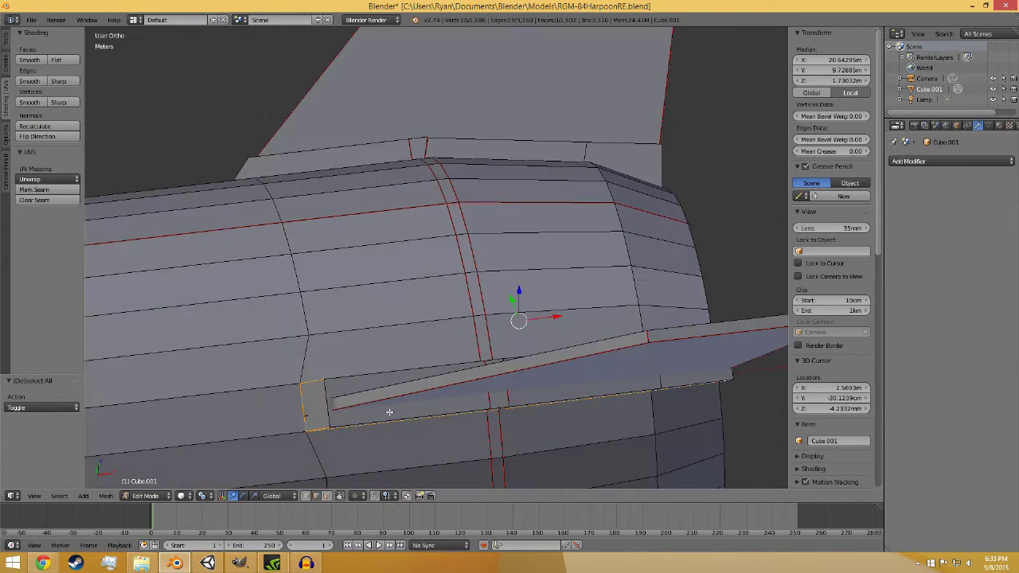
right_click(327, 391, "shift")
Step: Add the lower long edges and lower front corner edge of the neighbouring tail fin's root recess
middle_click_drag(327, 391, 405, 397)
right_click(386, 434, "shift")
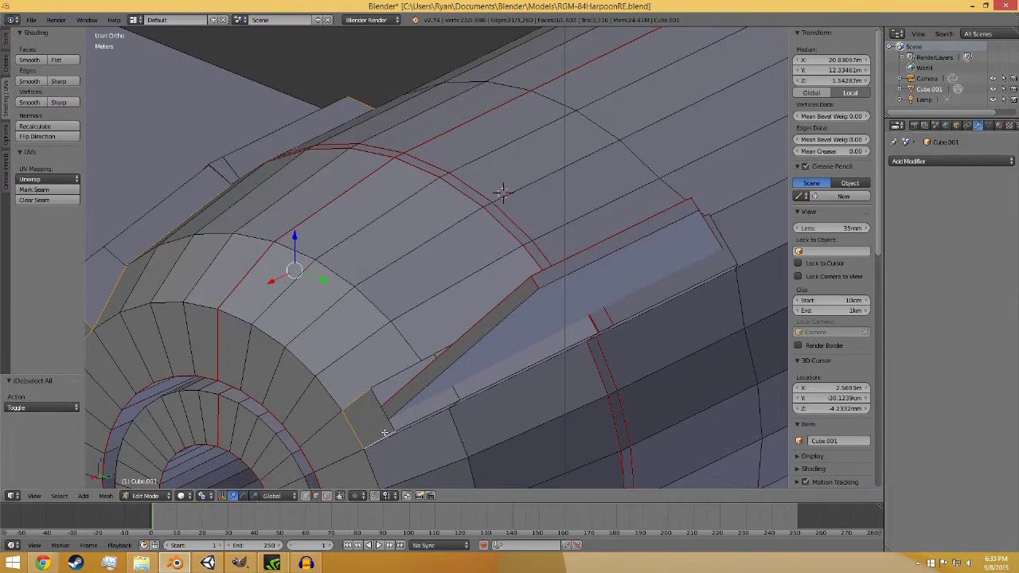
right_click(432, 420, "shift")
middle_click_drag(432, 420, 319, 358)
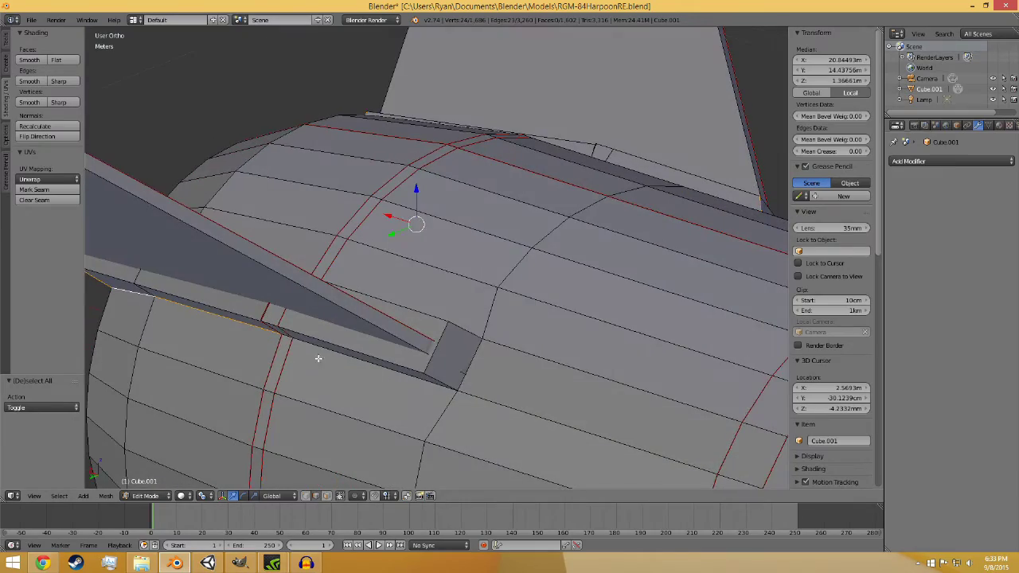
right_click(287, 336, "shift")
right_click(445, 383, "shift")
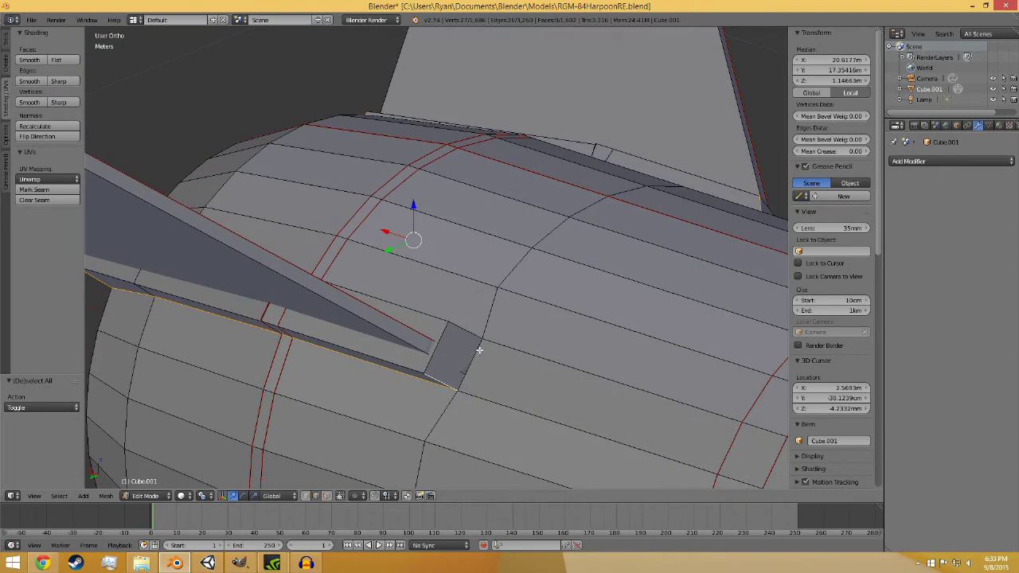
Step: Add the long outer edges and front end edges of a tail fin's root recess on the missile's underside
middle_click_drag(445, 335, 607, 242)
right_click(588, 247, "shift")
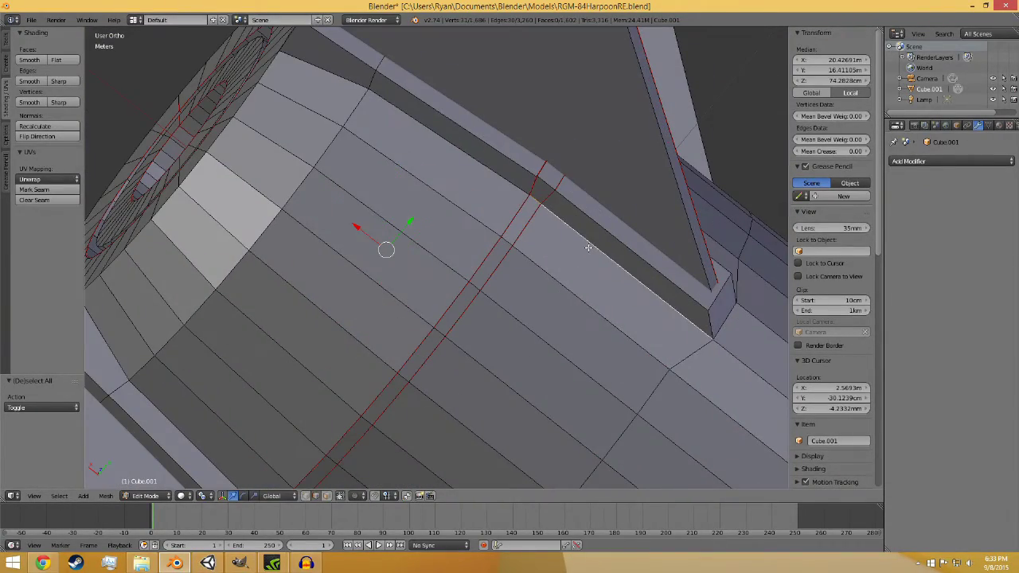
right_click(482, 172, "shift")
right_click(715, 321, "shift")
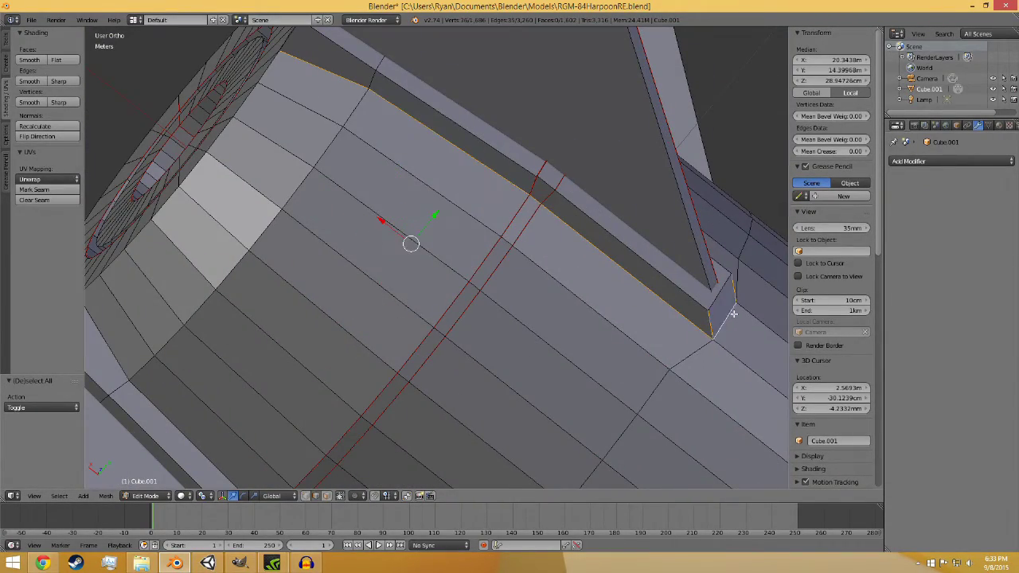
Step: Add the long outer edges and rear end edge of the adjacent underside tail fin's root recess
middle_click_drag(733, 315, 655, 349)
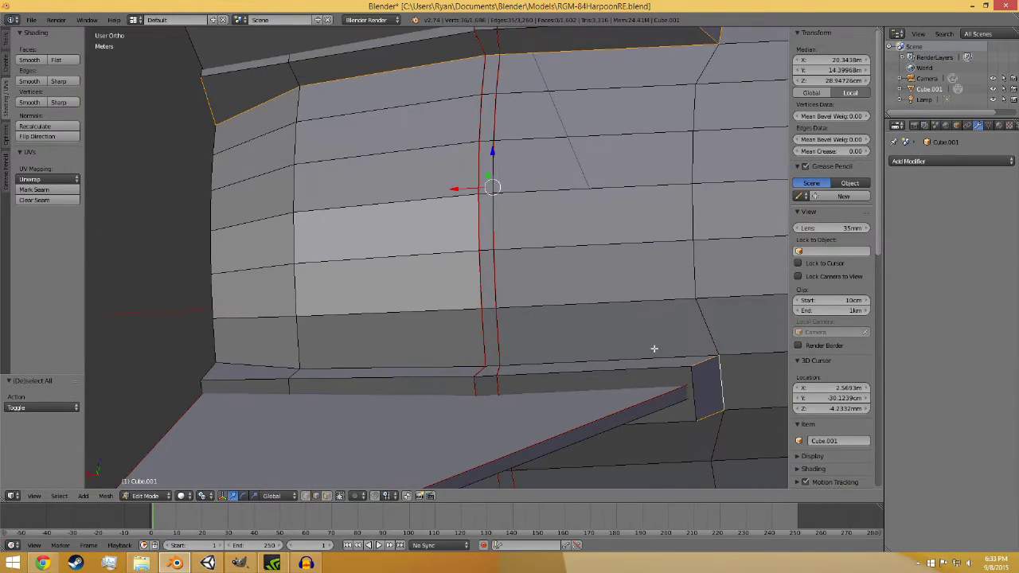
right_click(651, 360, "shift")
right_click(426, 368, "shift")
right_click(275, 365, "shift")
middle_click_drag(275, 365, 478, 409)
right_click(530, 399, "shift")
right_click(557, 403, "shift")
scroll(512, 403, "up", 5)
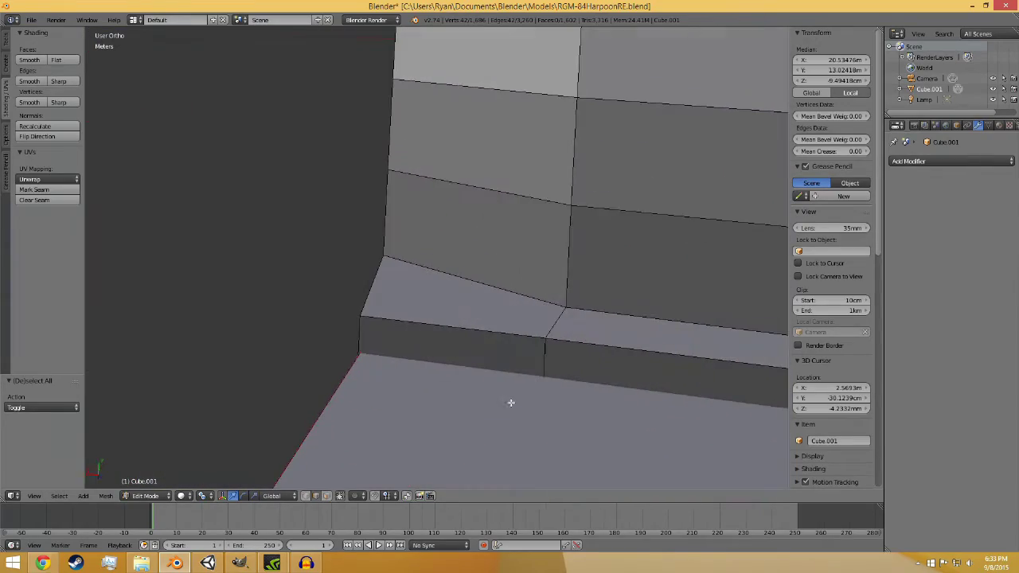
right_click(497, 291, "shift")
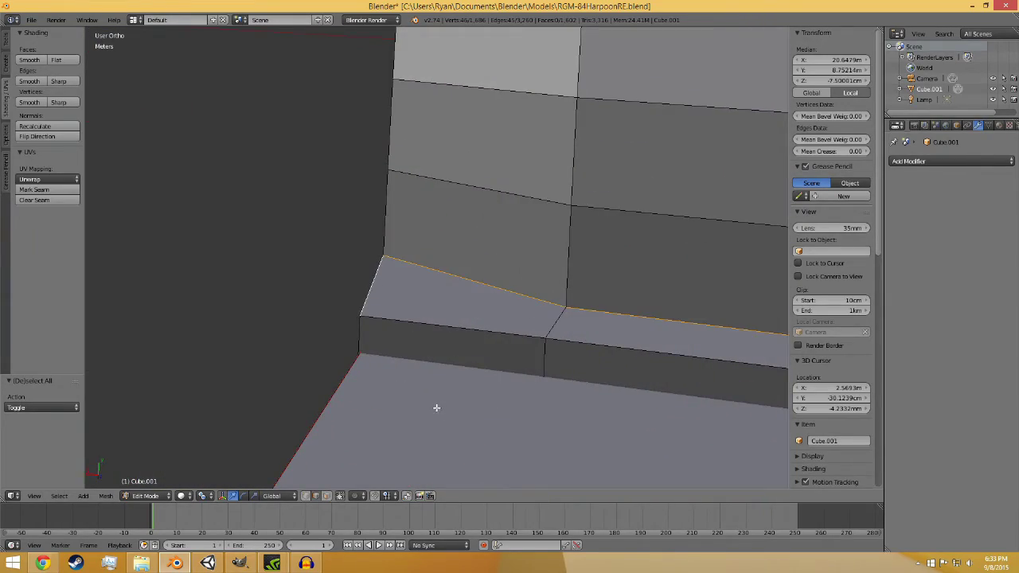
Step: Add the remaining rear end edges and the rearmost opposite long edge of the underside tail fin's root recess
middle_click_drag(437, 408, 423, 220)
right_click(481, 252, "shift")
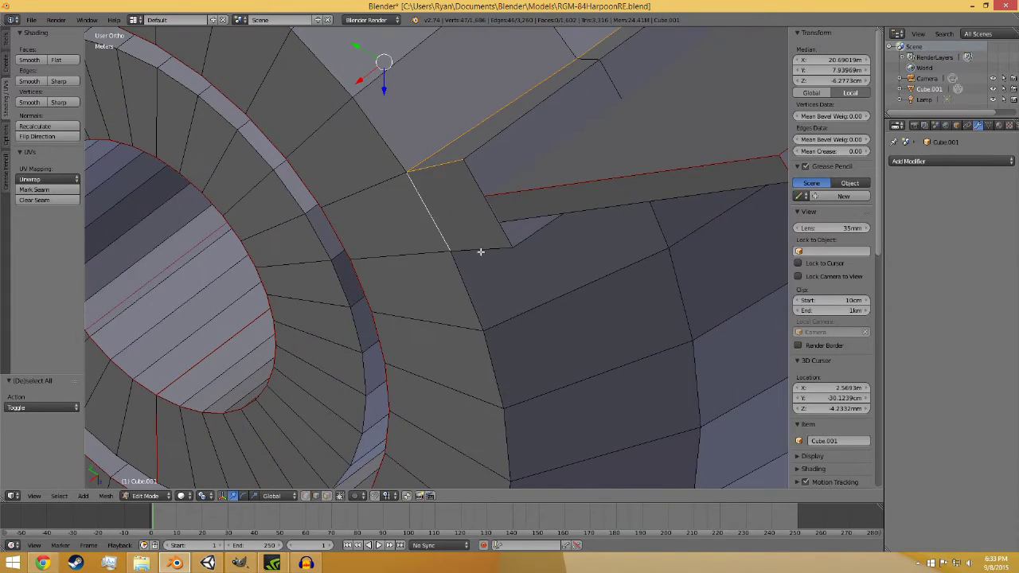
right_click(480, 252, "shift")
middle_click_drag(555, 229, 536, 202)
right_click(451, 119, "shift")
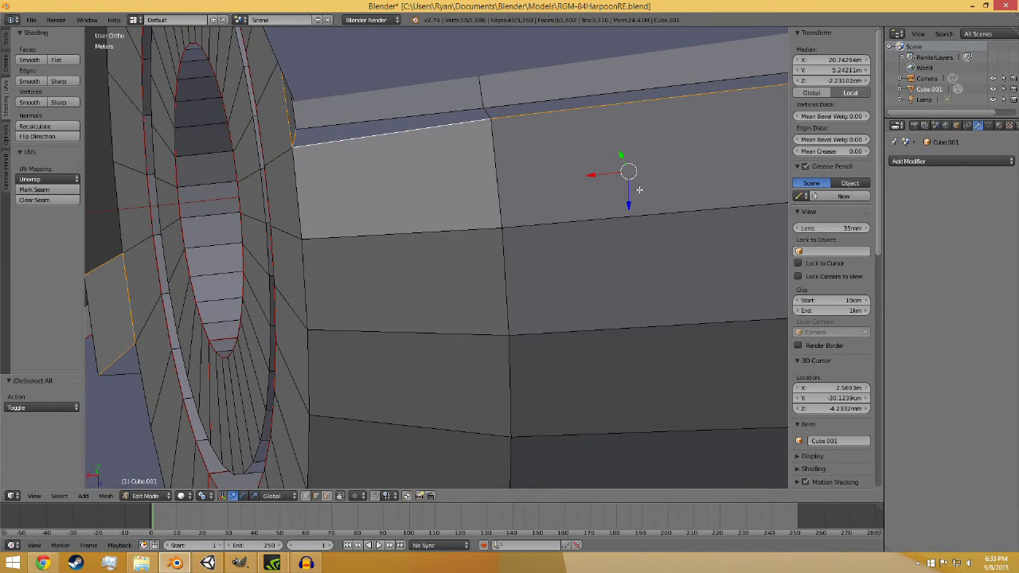
Step: Add the remaining long outer edges and the front end edges of the tail fin's root recess
middle_click_drag(452, 119, 282, 316)
right_click(351, 267, "shift")
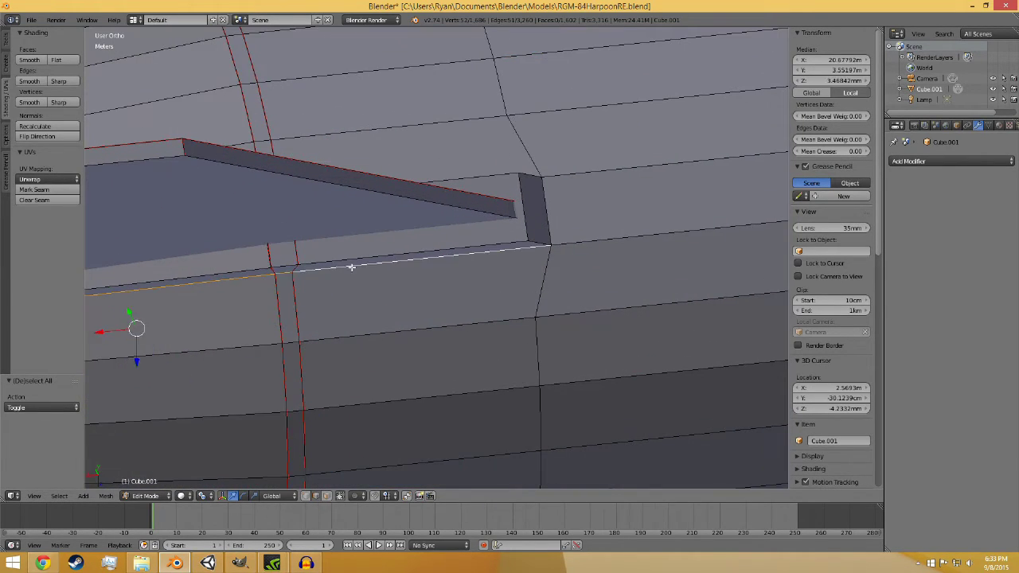
right_click(543, 241, "shift")
right_click(544, 200, "shift")
right_click(527, 177, "shift")
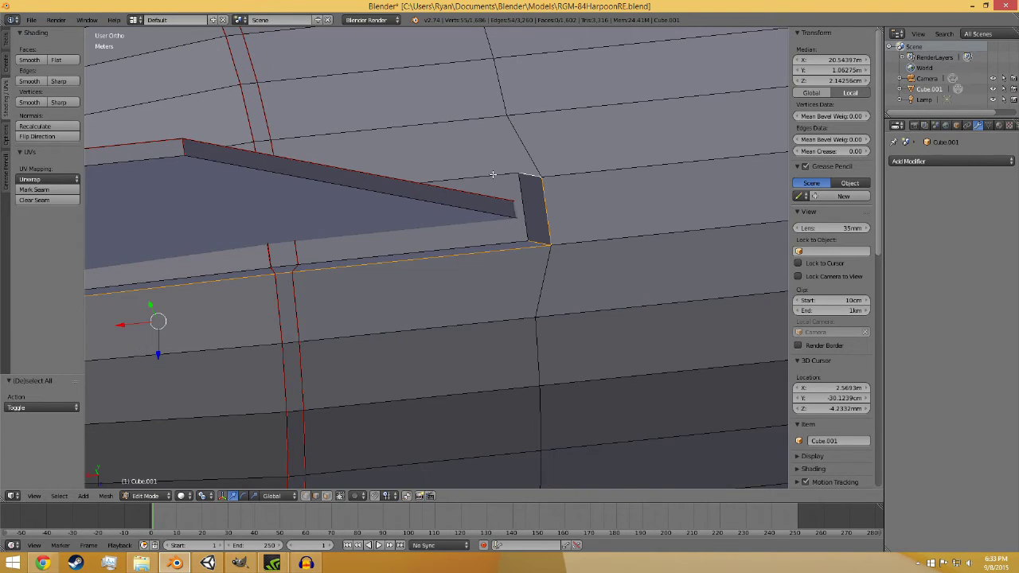
middle_click_drag(493, 174, 509, 255)
right_click(498, 264, "shift")
right_click(283, 316, "shift")
Step: Mark the selected tail fin root recess edges as seams, clear the selection and save the file over the existing one
middle_click_drag(283, 316, 374, 254)
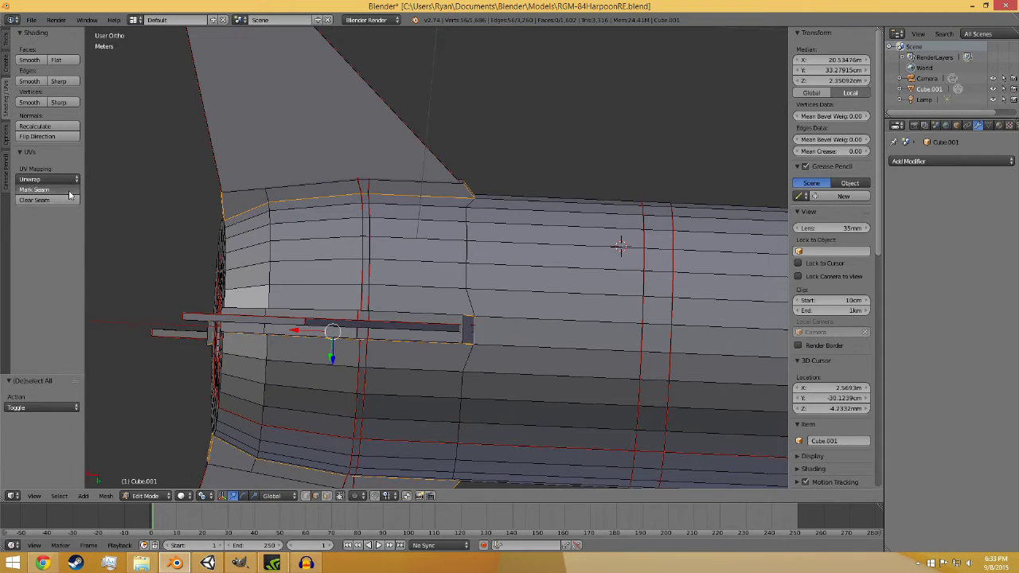
left_click(69, 192)
key("ctrl+s")
left_click(251, 268)
key("a")
scroll(258, 274, "down", 4)
key("KP_1")
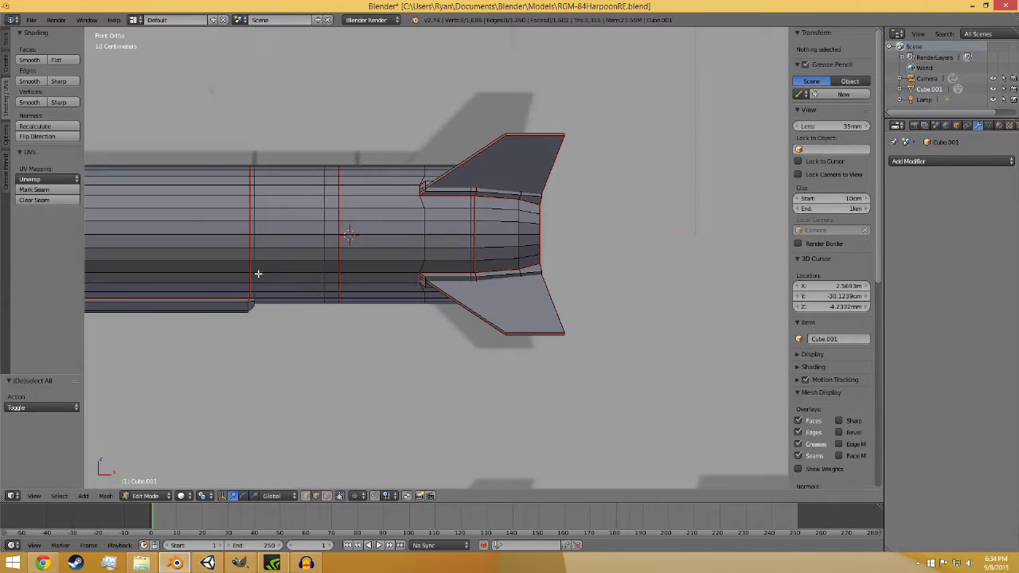
key("ctrl+s")
left_click(258, 274)
Step: Select the separate booster's front cap edge loop, a lengthwise edge line and the two closely spaced ring loops around its body
scroll(258, 274, "down", 7)
middle_click_drag(734, 285, 373, 294, "shift")
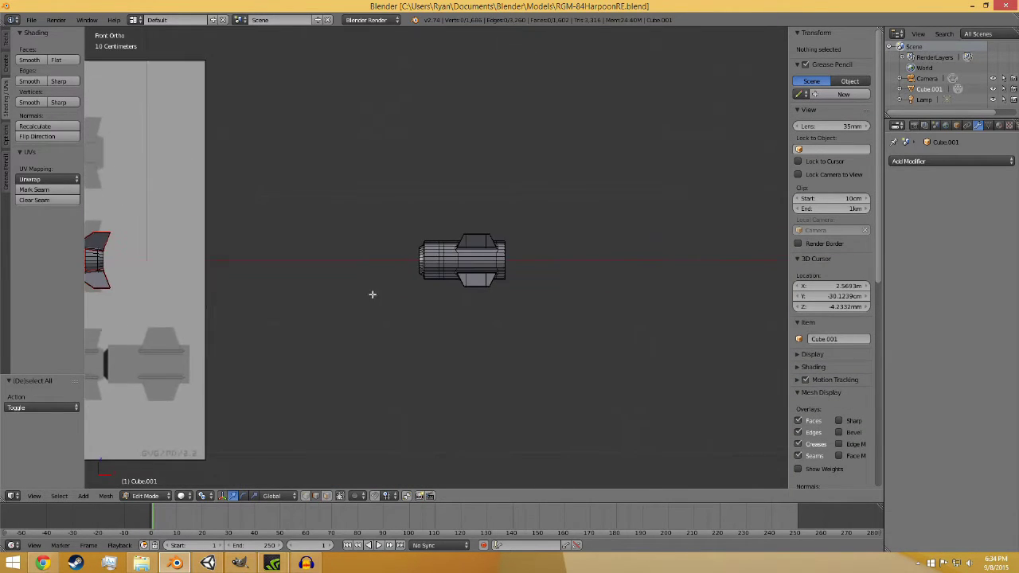
scroll(516, 336, "up", 7)
middle_click_drag(351, 330, 412, 337)
right_click(387, 298)
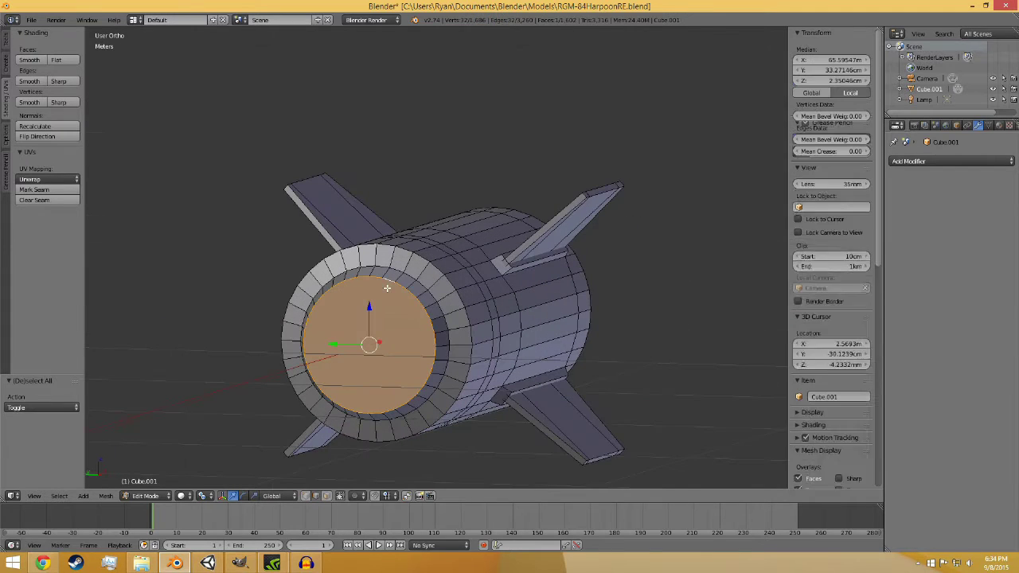
middle_click_drag(448, 283, 407, 323)
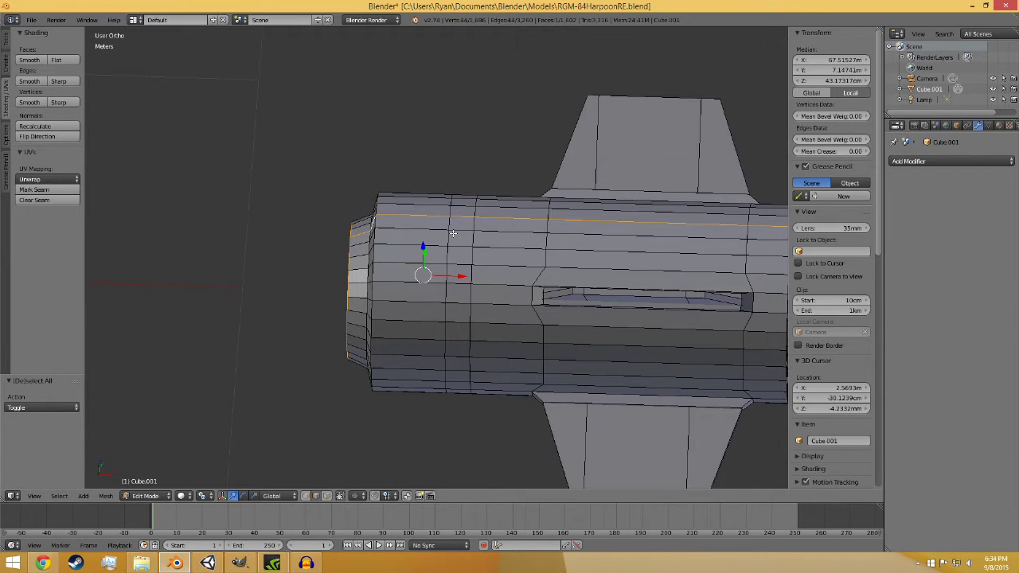
right_click(451, 239, "alt+shift")
right_click(473, 229, "alt+shift")
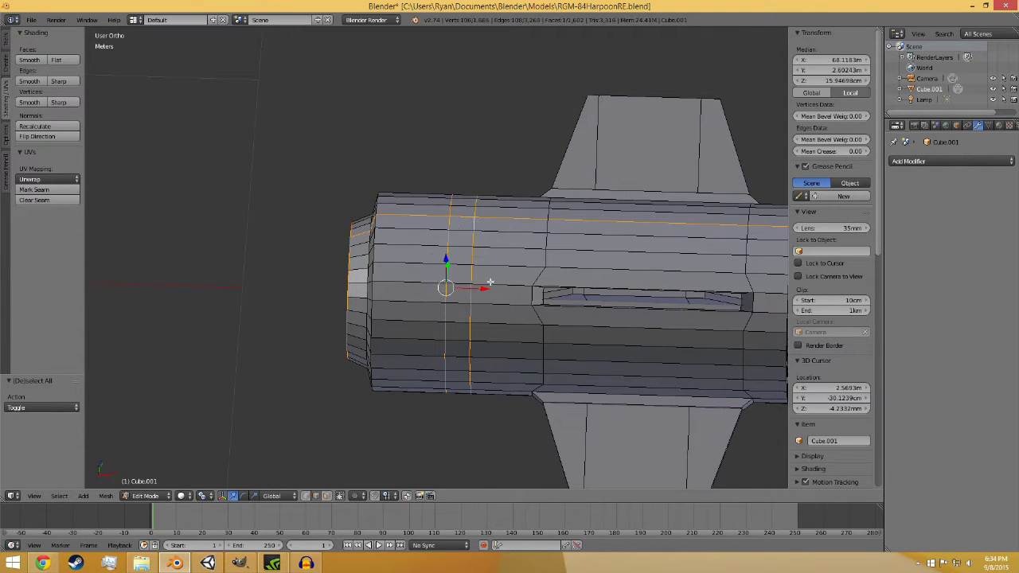
Step: Add the booster's rear nozzle opening loop, its connecting radial edge and the inner end cap's edges
middle_click_drag(546, 364, 251, 344, "shift")
scroll(493, 314, "up", 4)
middle_click_drag(621, 316, 483, 273)
middle_click_drag(571, 312, 560, 263)
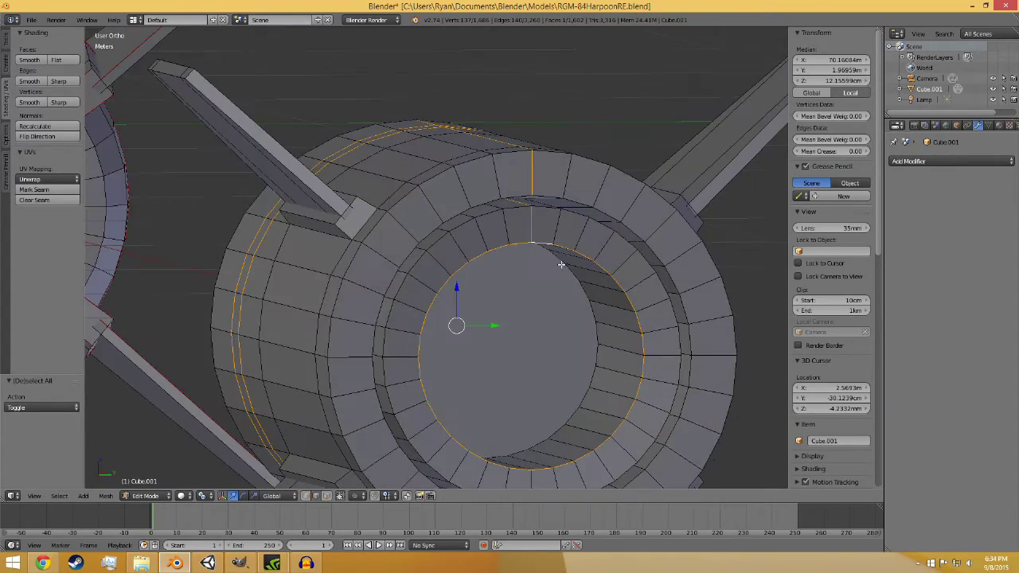
right_click(547, 320, "shift")
Step: Mark the selected booster edges as seams, clear the selection and save the file over the existing one
left_click(60, 190)
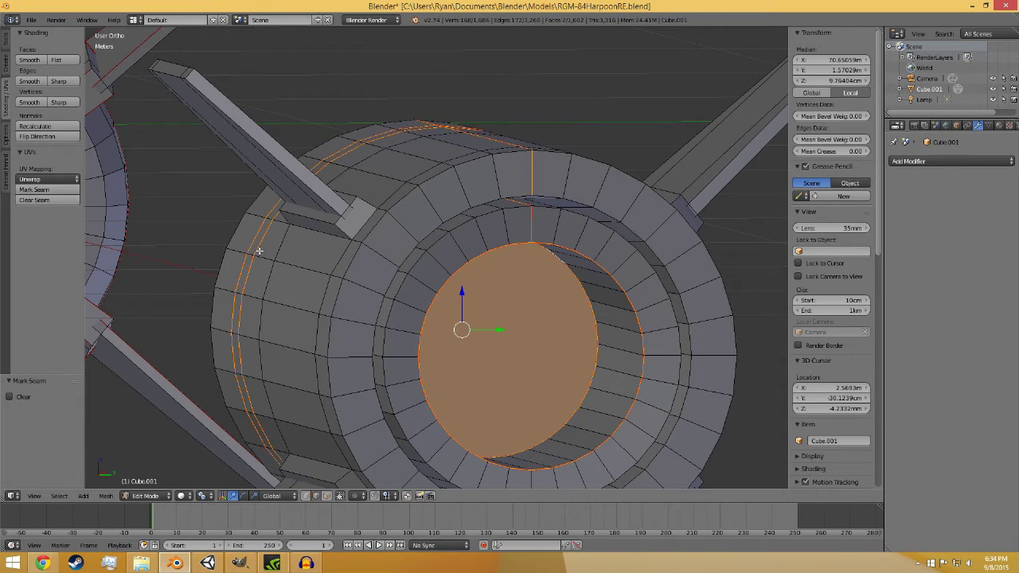
key("a")
key("ctrl+s")
left_click(260, 251)
Step: Select a booster fin's leading edge, its forward tip edges and the forward spanwise edge
middle_click_drag(247, 289, 441, 320)
scroll(438, 317, "up", 5)
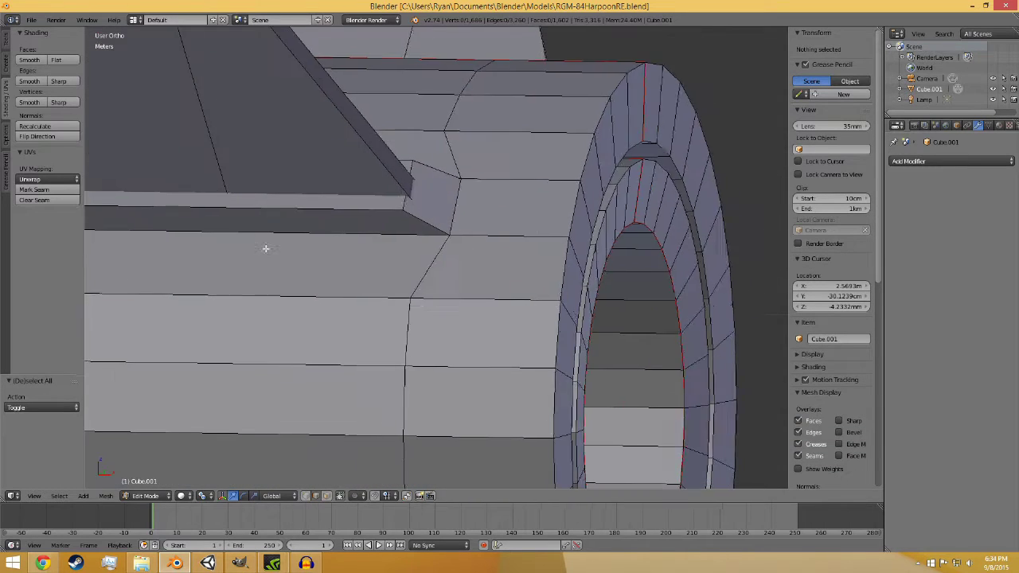
middle_click_drag(263, 247, 653, 398, "shift")
right_click(158, 128)
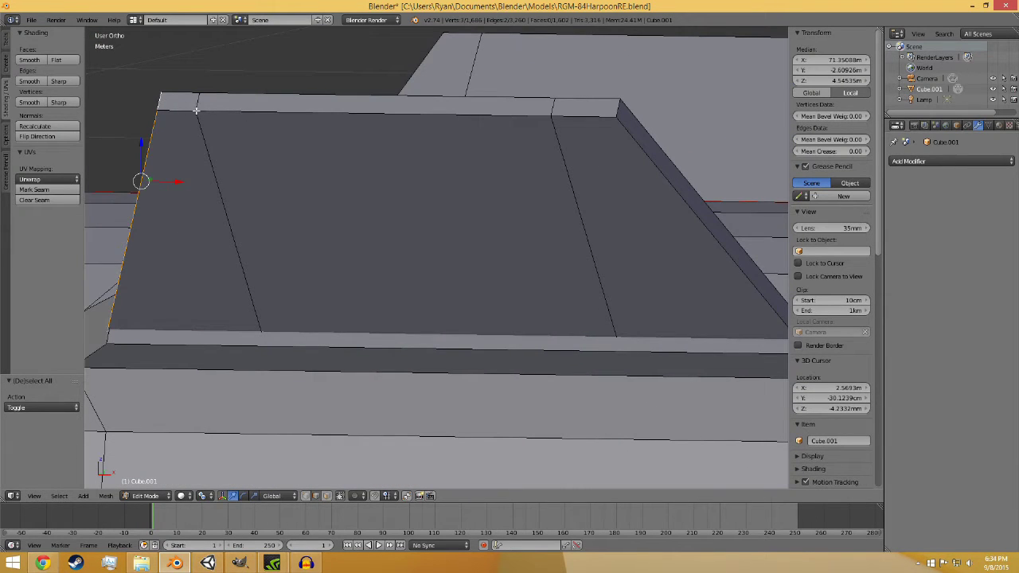
right_click(221, 111, "shift")
right_click(201, 122, "shift")
Step: Add the aft spanwise edge, aft tip edges and trailing edge of the same booster fin
right_click(555, 106, "shift")
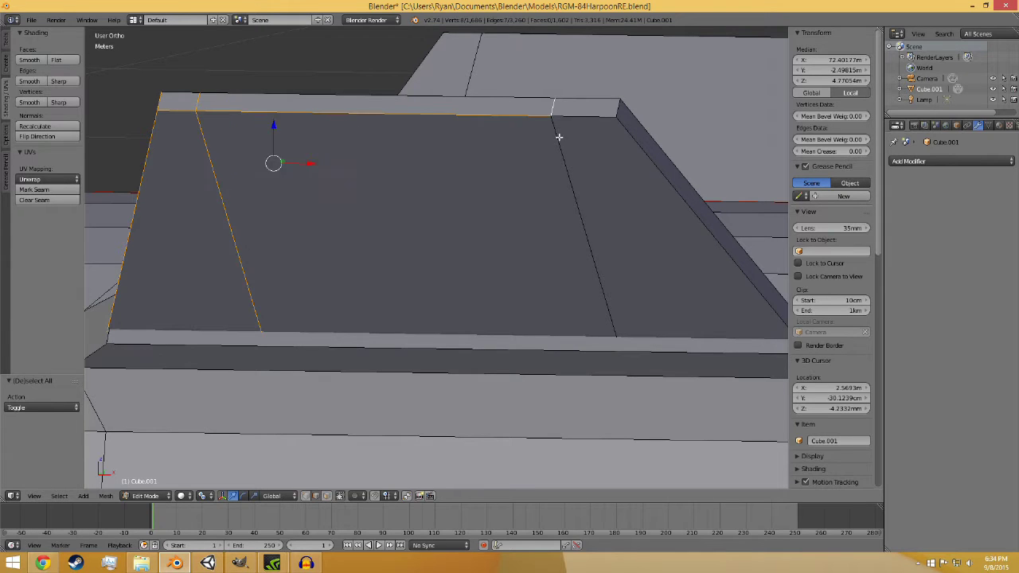
right_click(560, 137, "shift")
right_click(587, 118, "shift")
right_click(613, 101, "shift")
scroll(557, 266, "down", 4)
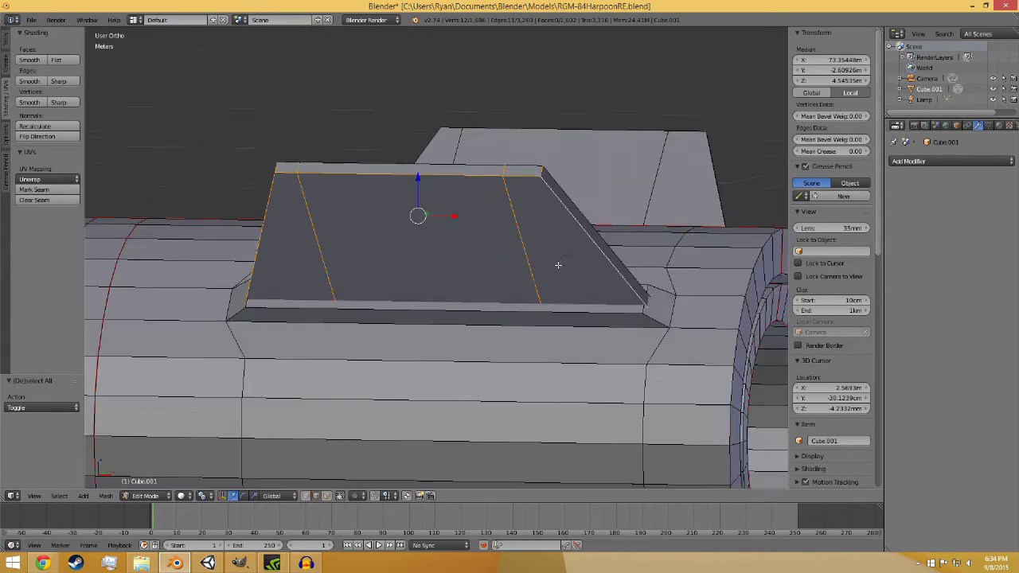
Step: Add the lower long outer edge and the front end edges of this booster fin's root recess
scroll(488, 314, "up", 3)
middle_click_drag(488, 314, 357, 349)
right_click(282, 363, "shift")
right_click(238, 341, "shift")
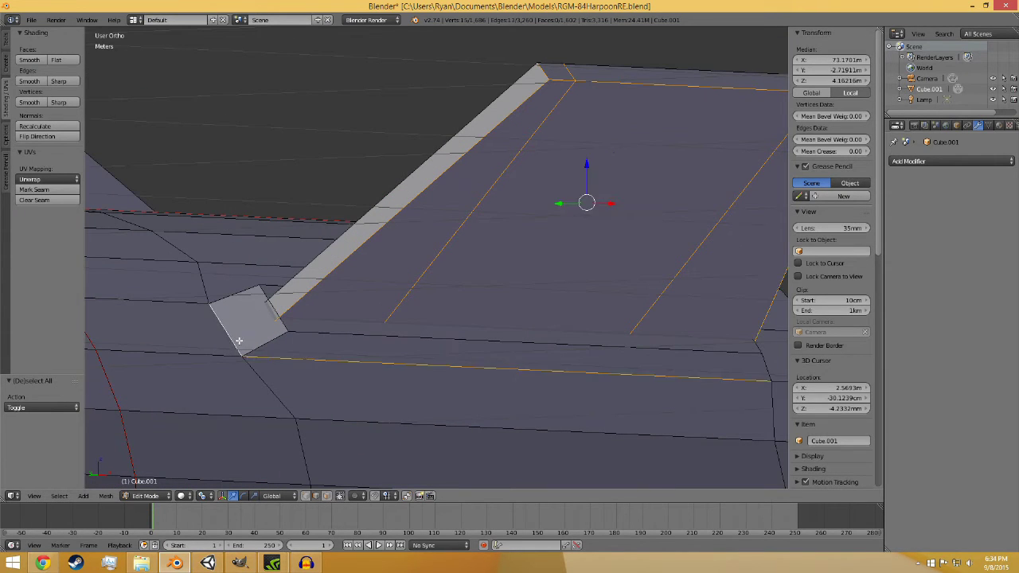
right_click(264, 314, "shift")
right_click(250, 295, "shift")
Step: Add the opposite long outer edge and the rear end edges of this booster fin's root recess
middle_click_drag(250, 296, 357, 366)
right_click(510, 427, "shift")
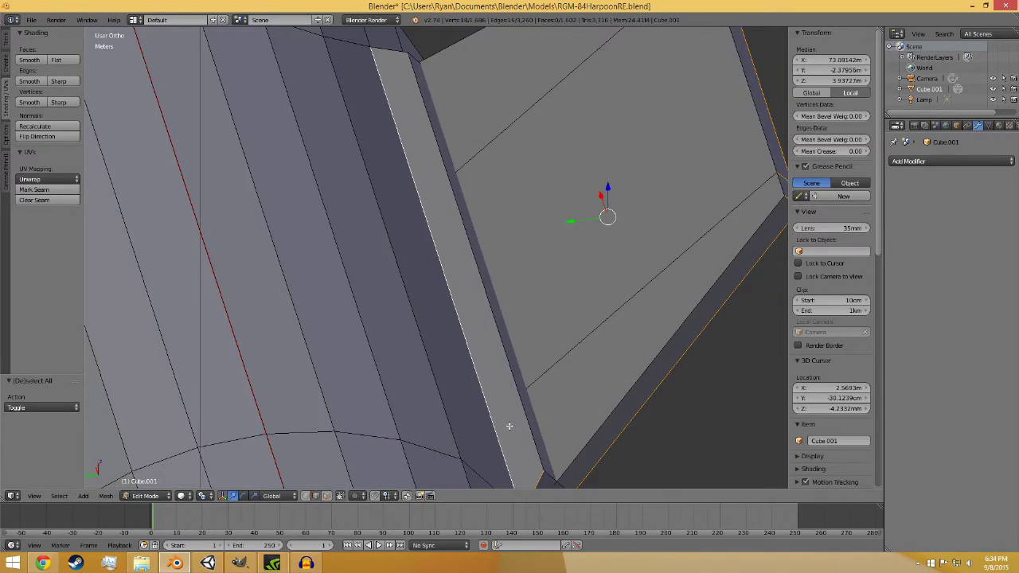
middle_click_drag(534, 402, 380, 355)
scroll(380, 355, "down", 3)
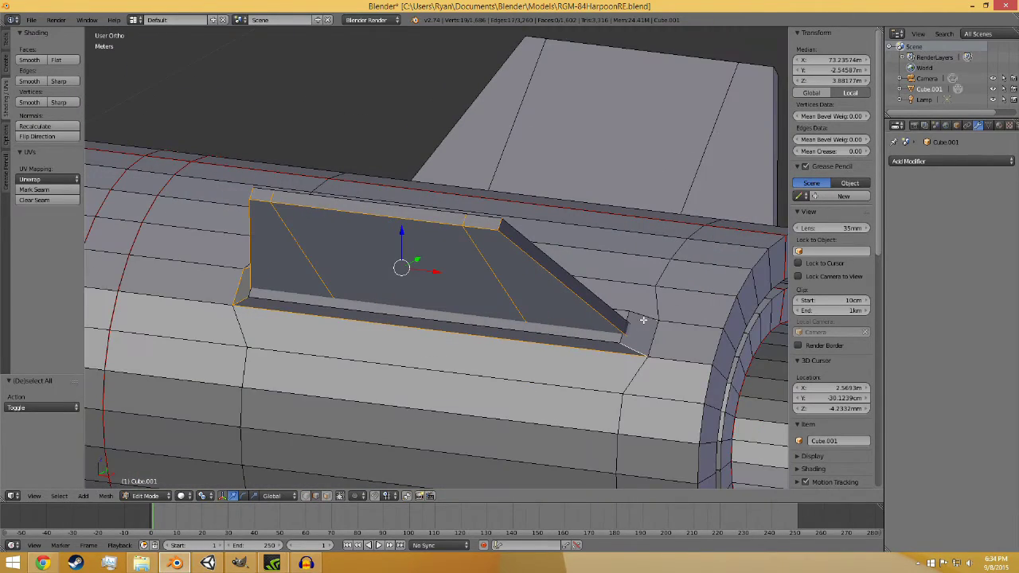
middle_click_drag(659, 336, 545, 370)
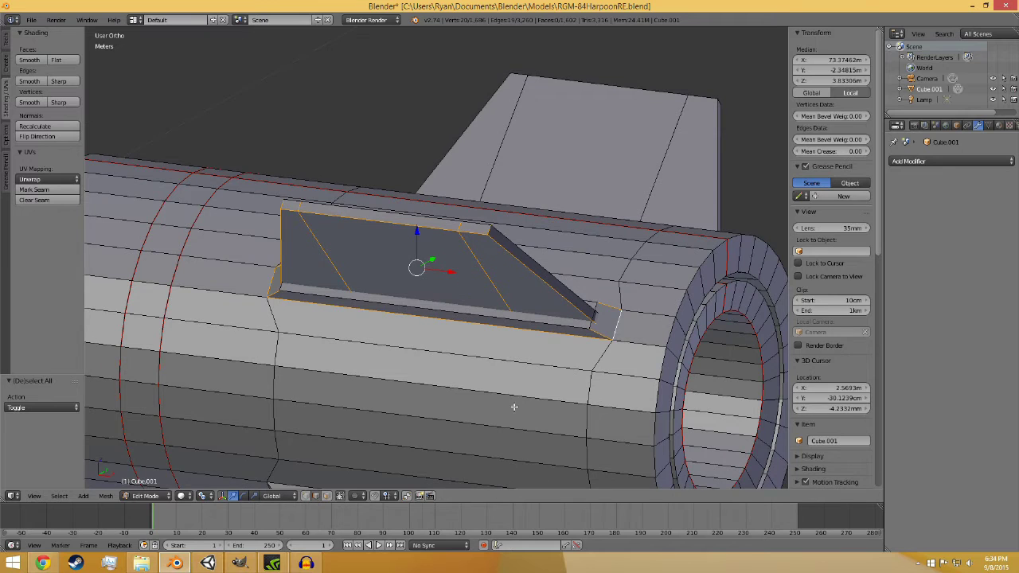
middle_click_drag(505, 407, 535, 373)
scroll(525, 383, "down", 3)
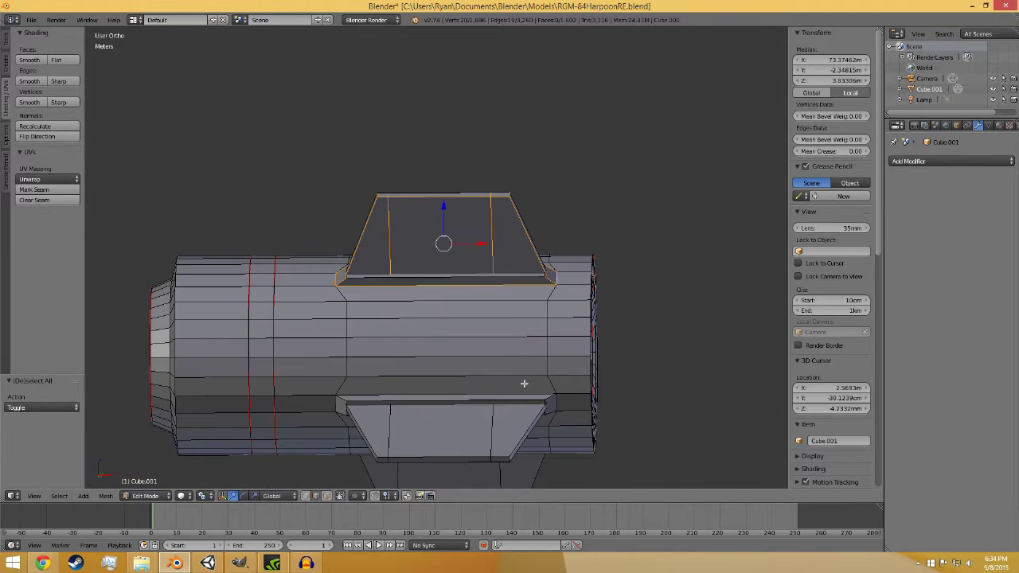
Step: Add the lower long outer edge and front end edges of the neighbouring booster fin's root recess
middle_click_drag(511, 406, 408, 339)
scroll(508, 358, "up", 4)
left_click(291, 373, "alt+shift")
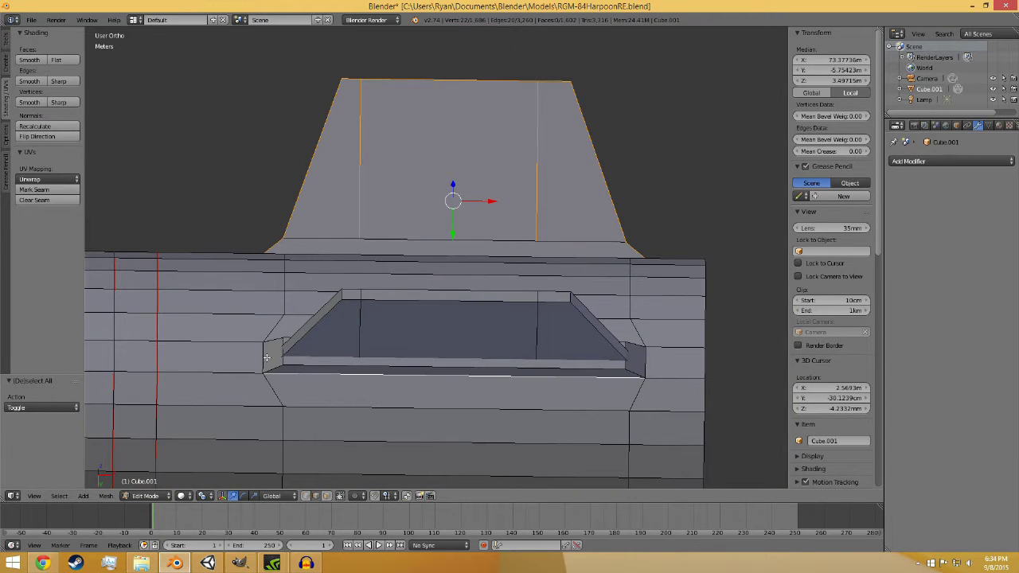
left_click(274, 341, "alt+shift")
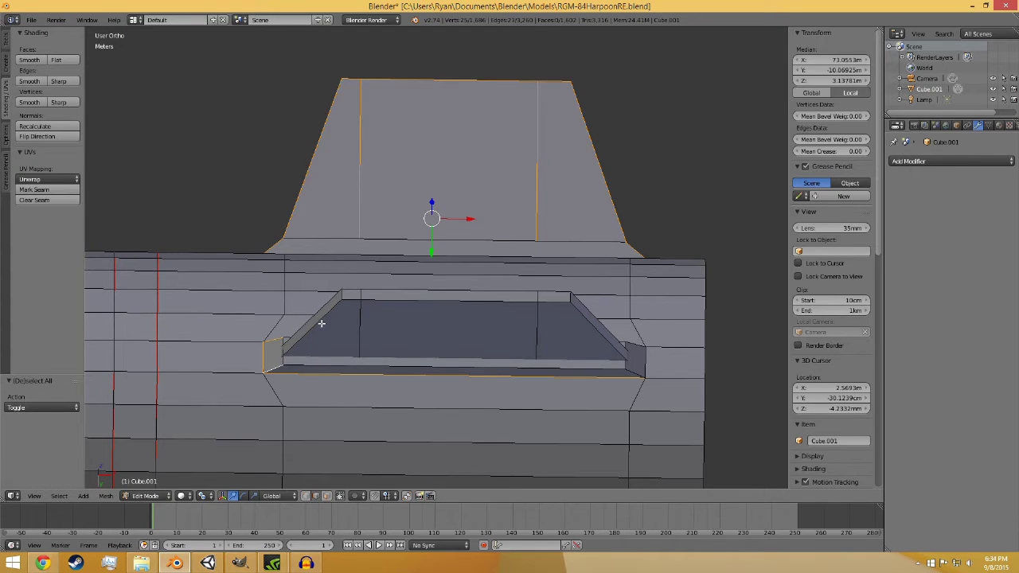
Step: Add the slanted sides, tip edges and crosswise lines of the fin facing the view to the seam edge selection
left_click(342, 293, "shift")
left_click(366, 297, "alt+shift")
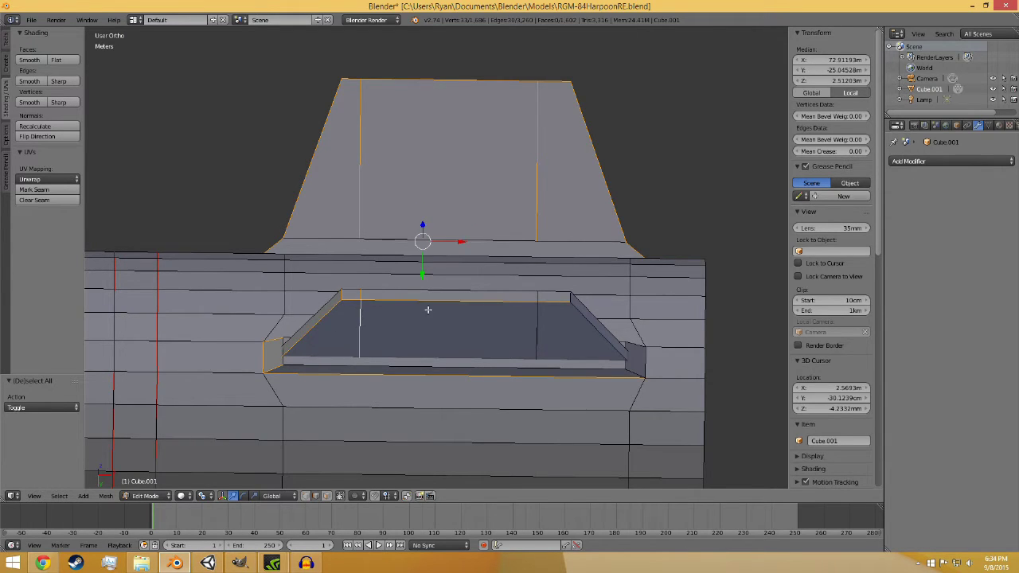
left_click(537, 297, "shift")
left_click(585, 315, "shift")
Step: Add the root, end-face, slanted side, tip and crosswise edges of the next fin around the body to the selection
middle_click_drag(586, 315, 587, 421)
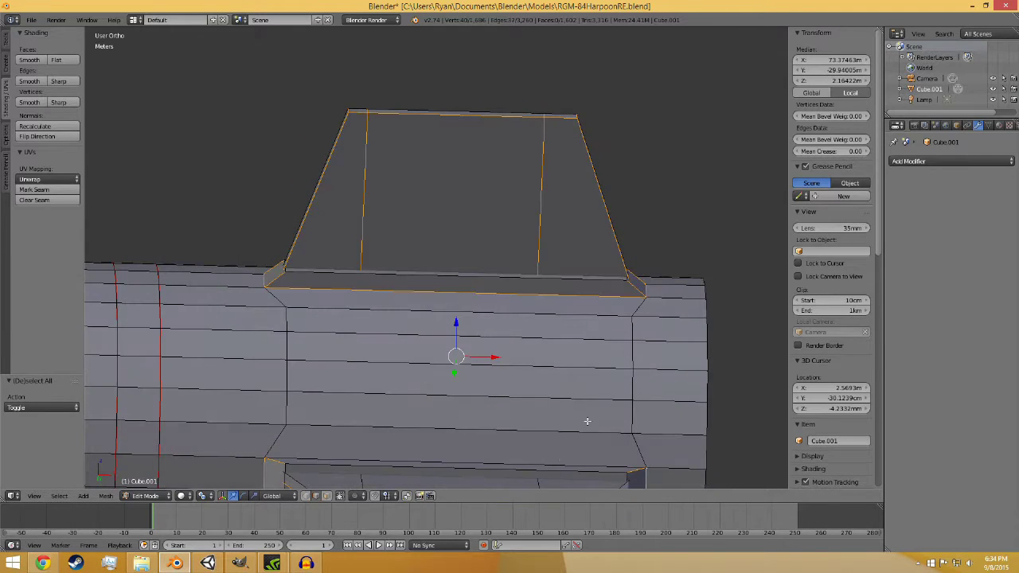
middle_click_drag(436, 450, 443, 319)
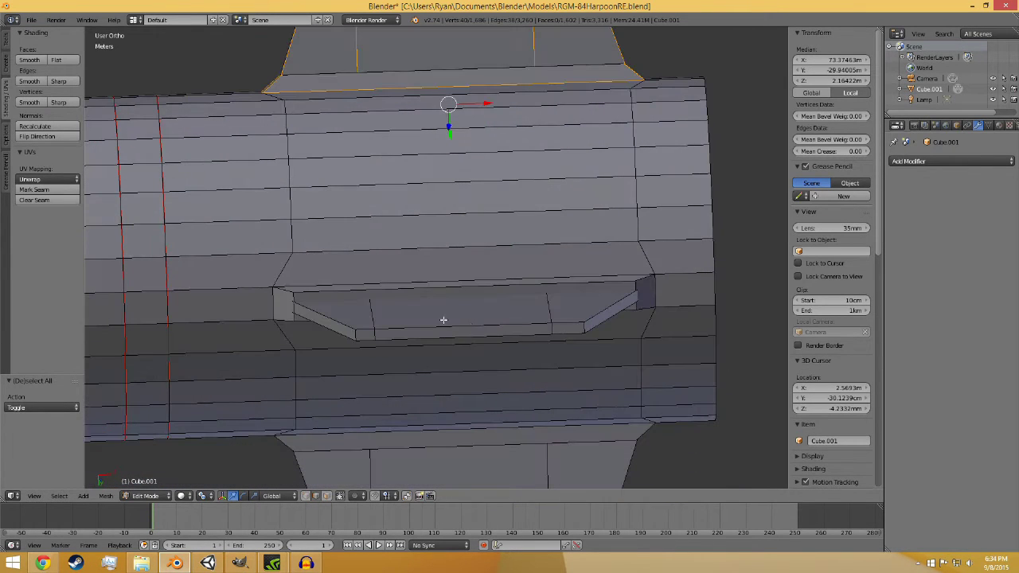
left_click(378, 284, "shift")
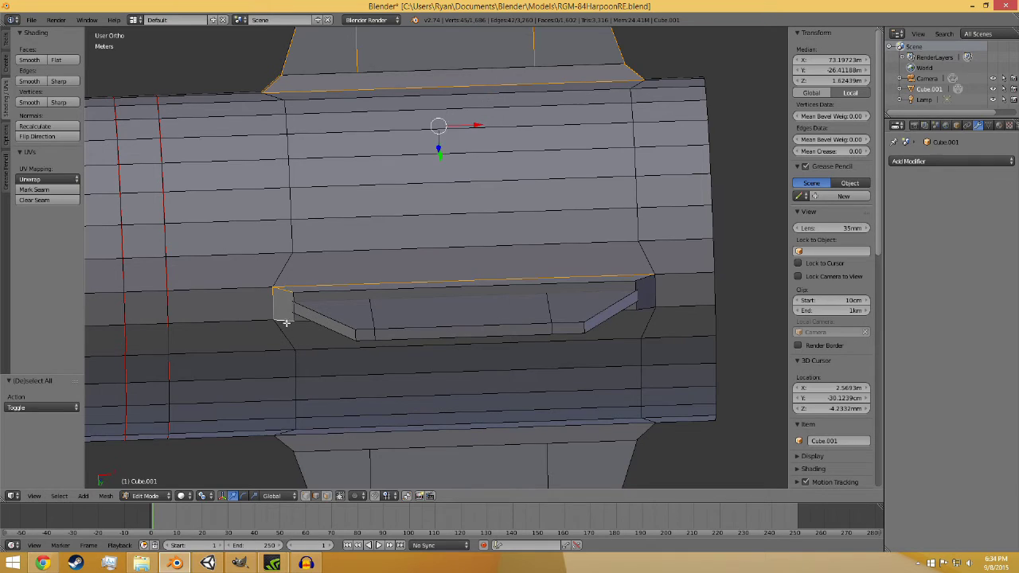
middle_click_drag(321, 309, 326, 157)
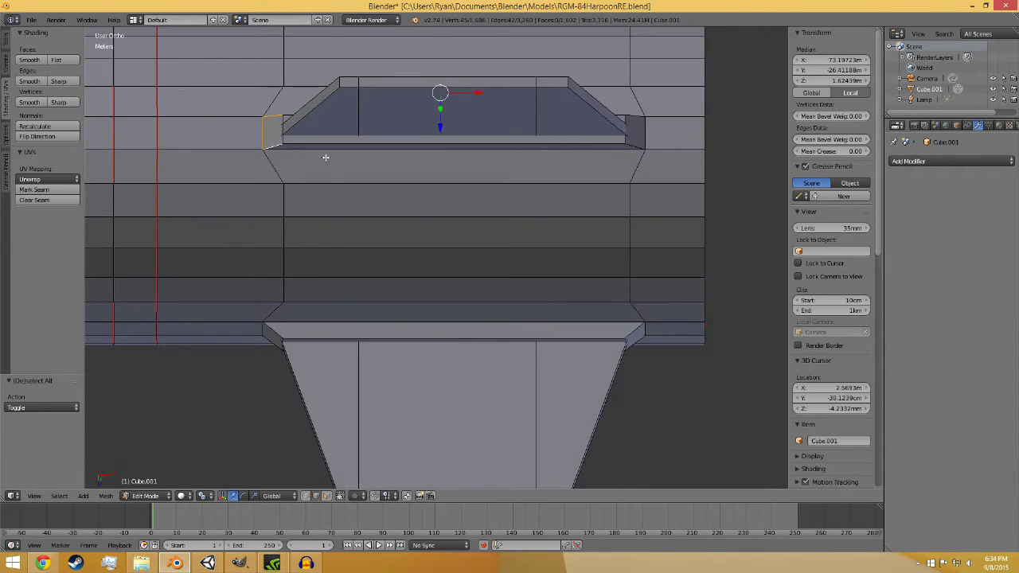
right_click(324, 152, "shift")
right_click(327, 99, "shift")
right_click(360, 81, "shift")
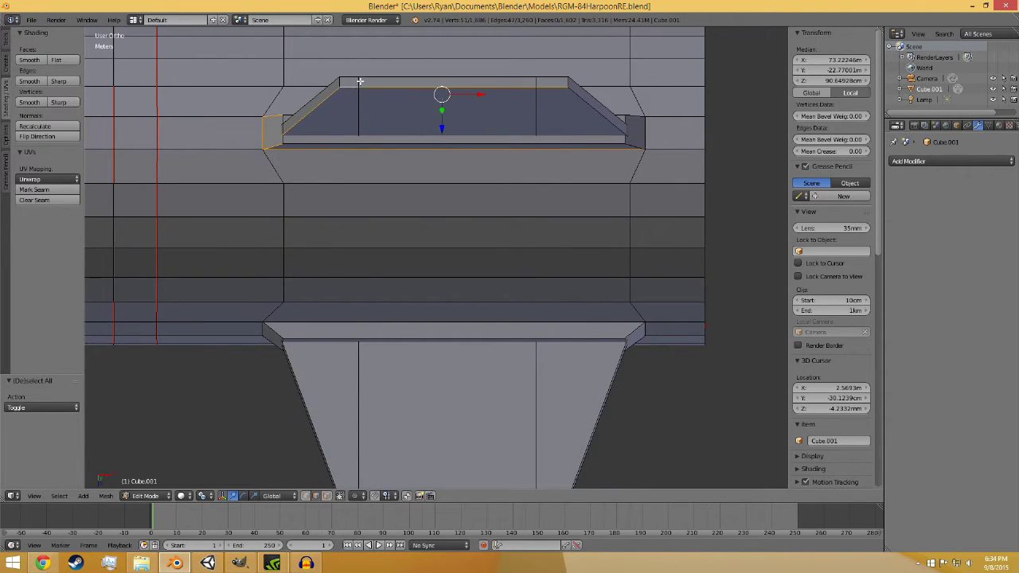
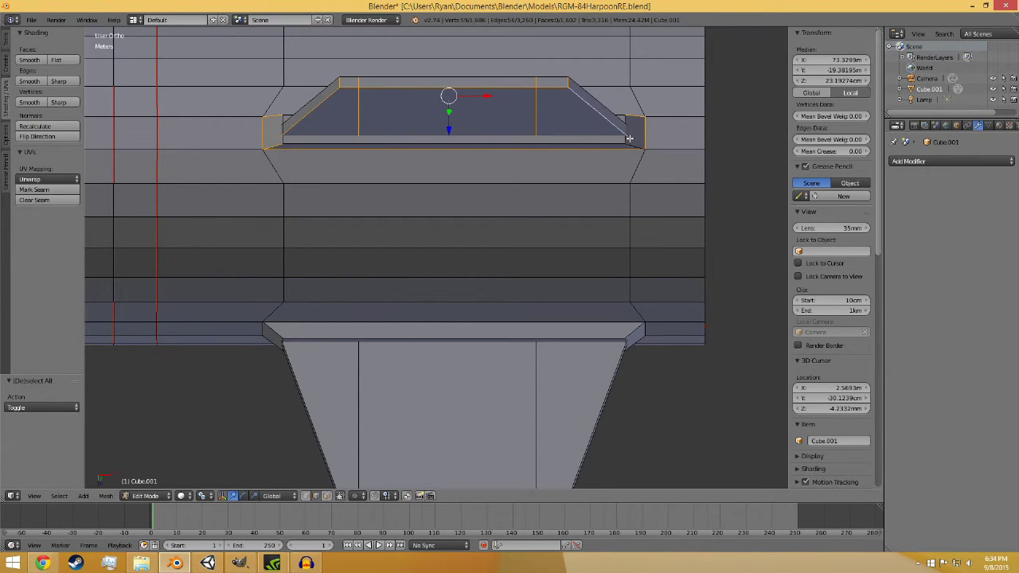
Step: Add the slanted side and tip edges of the remaining unselected fin to the selection
middle_click_drag(625, 162, 504, 348)
scroll(504, 348, "up", 4)
middle_click_drag(405, 244, 268, 216)
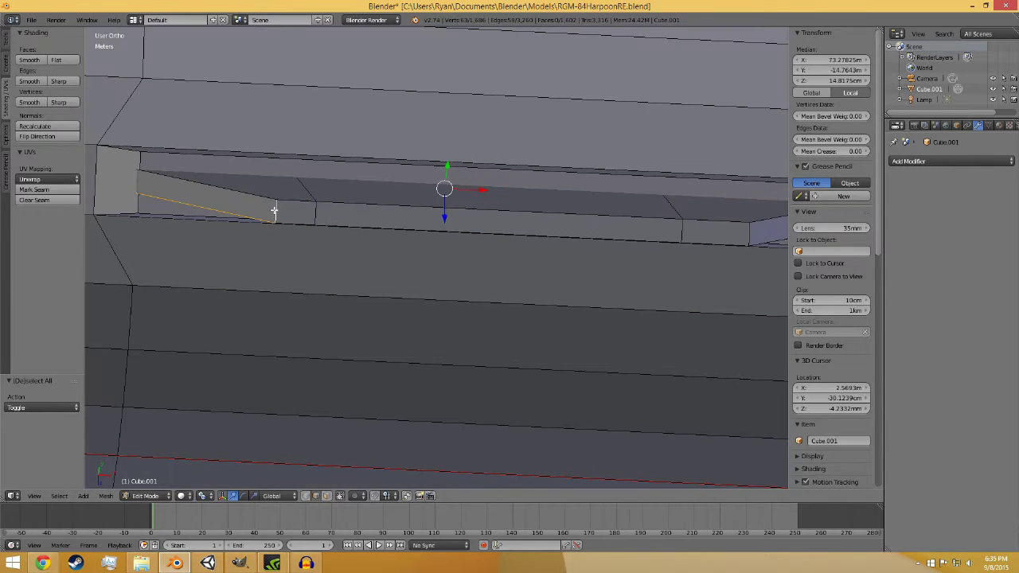
left_click(360, 226, "shift")
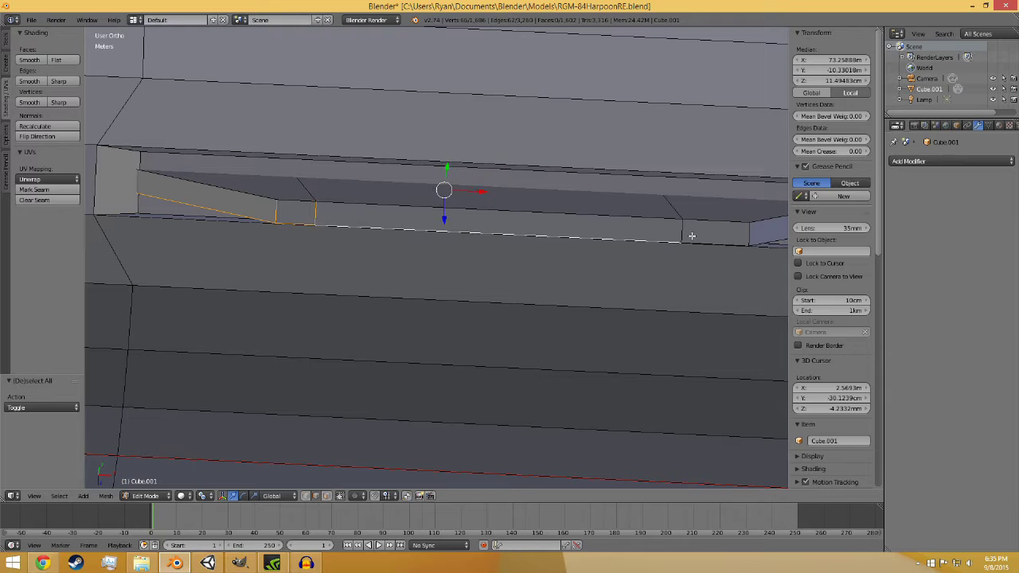
left_click(740, 241, "shift")
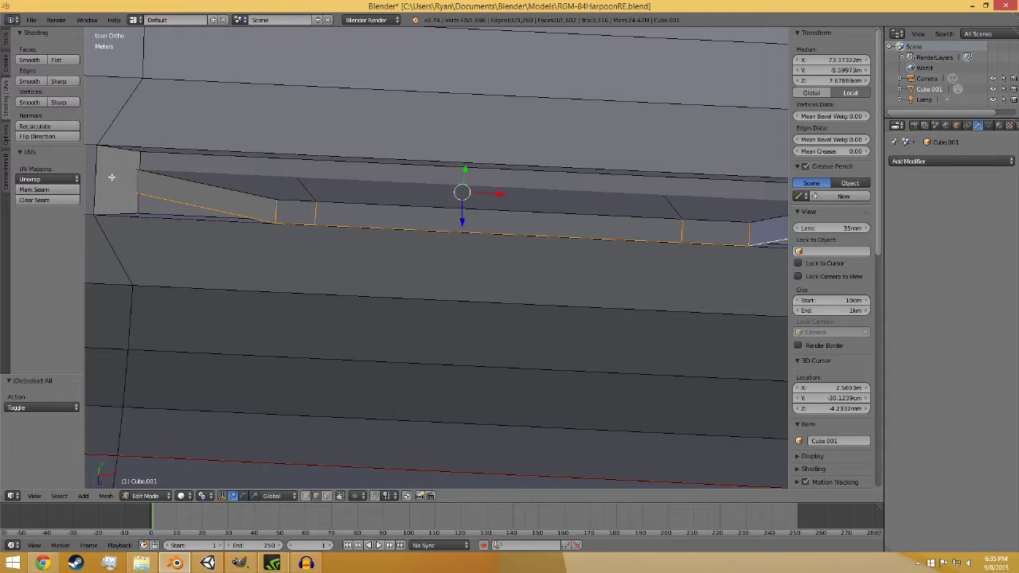
Step: Add the same fin's root edge, two crosswise lines and root end-face edges to the selection
left_click(129, 149, "alt+shift")
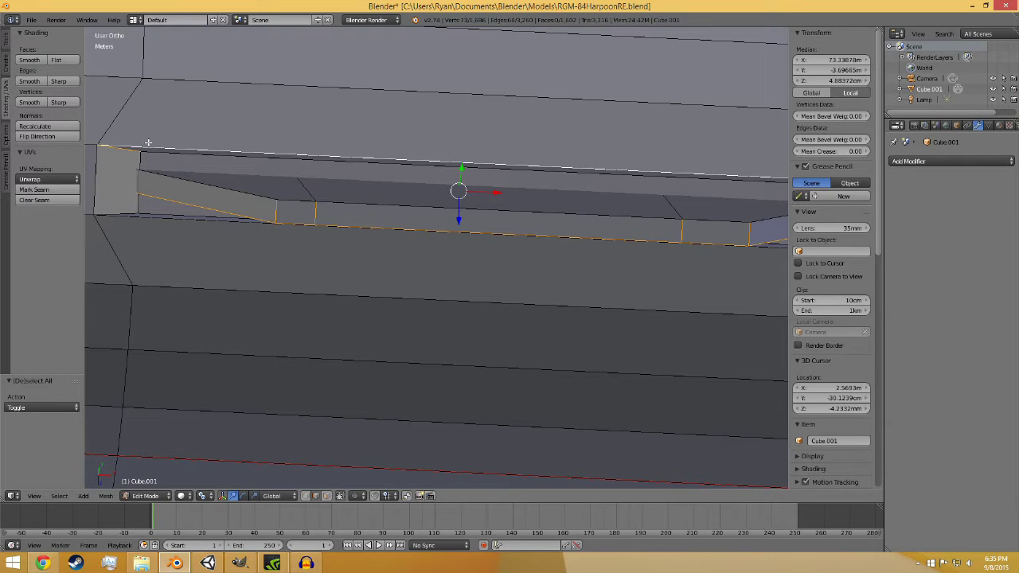
right_click(129, 212, "shift")
right_click(131, 213, "shift")
middle_click_drag(430, 297, 421, 264)
middle_click_drag(523, 152, 433, 349, "shift")
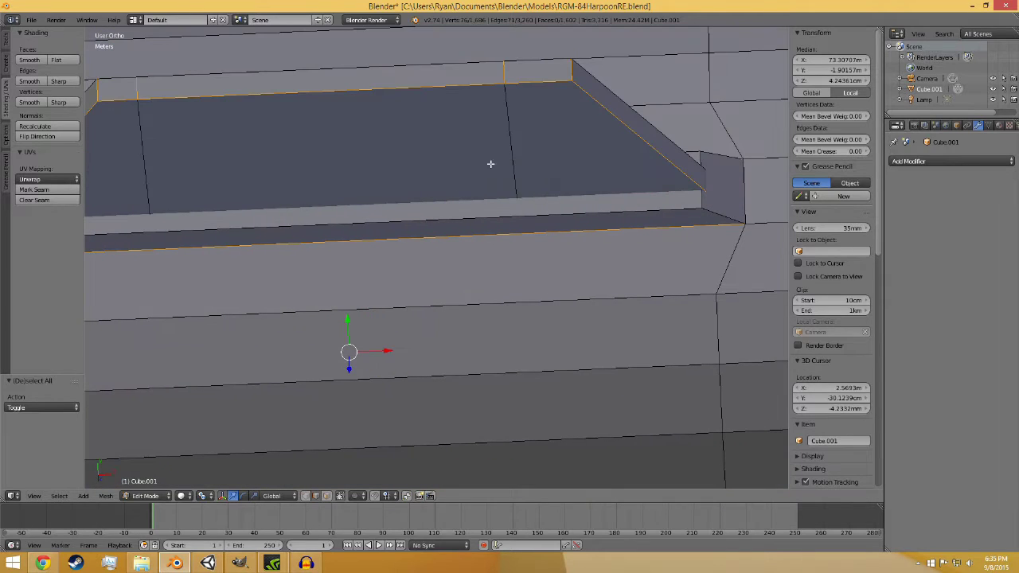
right_click(220, 163, "shift")
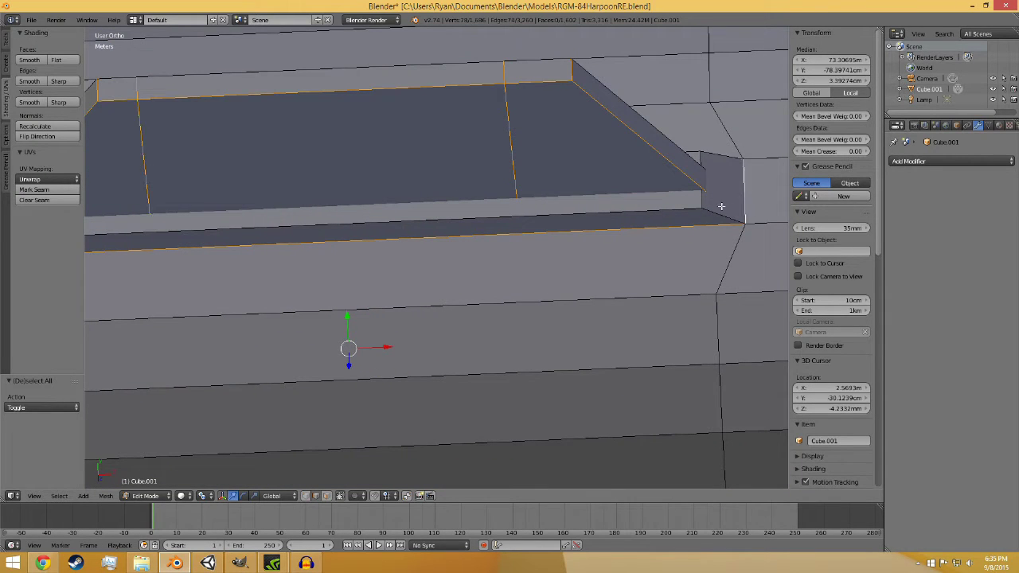
right_click(726, 161, "shift")
Step: Mark the selected fin edges as UV seams, deselect everything and save over the existing file
middle_click_drag(726, 161, 503, 368)
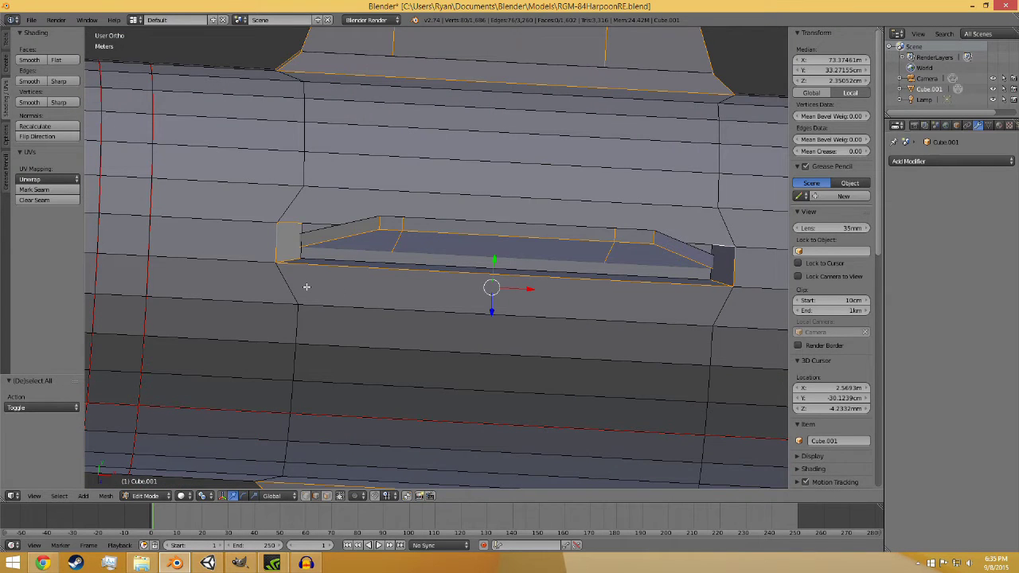
left_click(48, 189)
key("a")
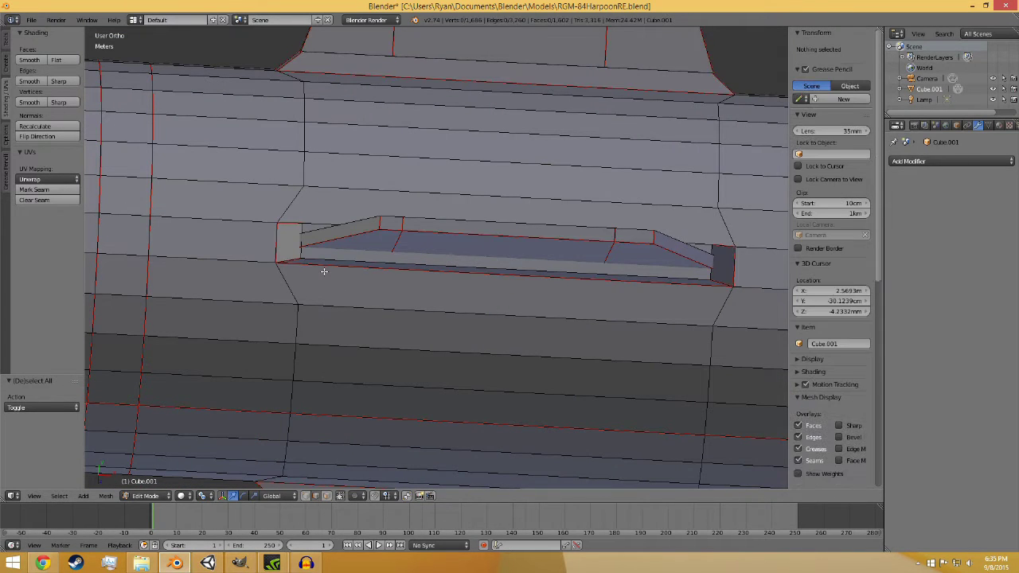
key("ctrl+s")
left_click(263, 269)
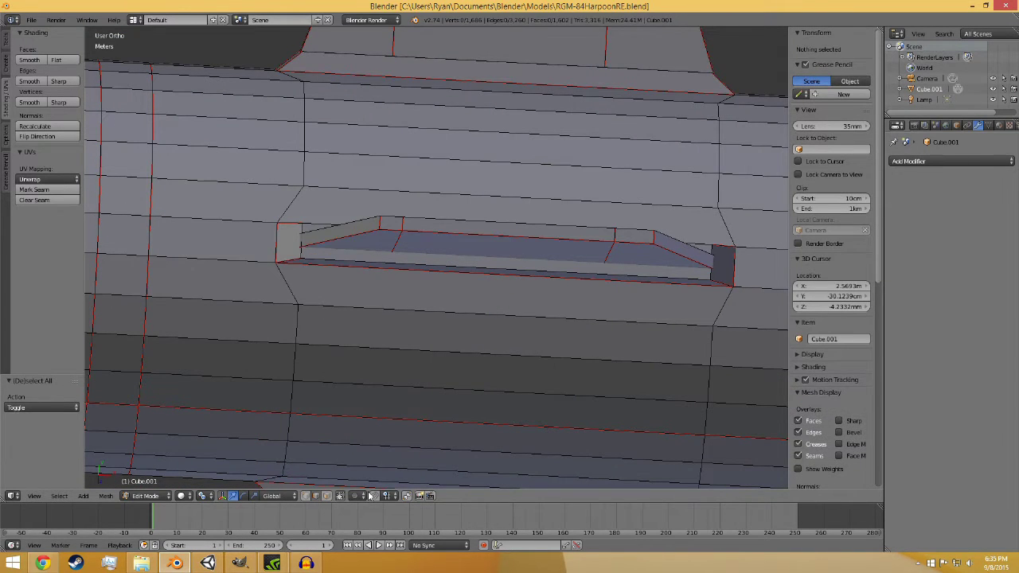
Step: Select one short end-face edge at the root of each of the four fins and clear its seam
right_click(294, 242)
middle_click_drag(316, 166, 454, 274)
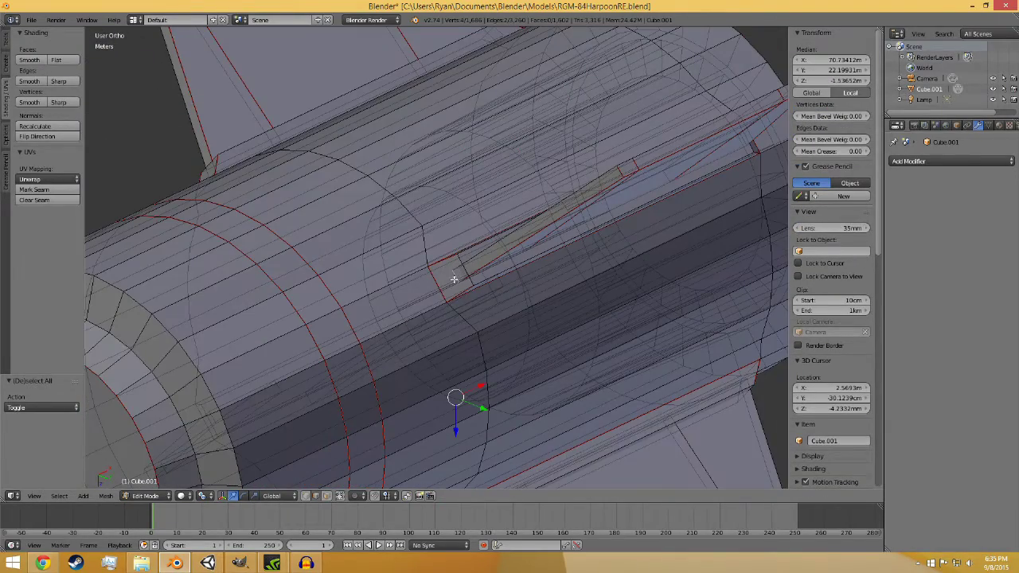
middle_click_drag(654, 294, 519, 284)
right_click(455, 302)
scroll(519, 283, "up", 3)
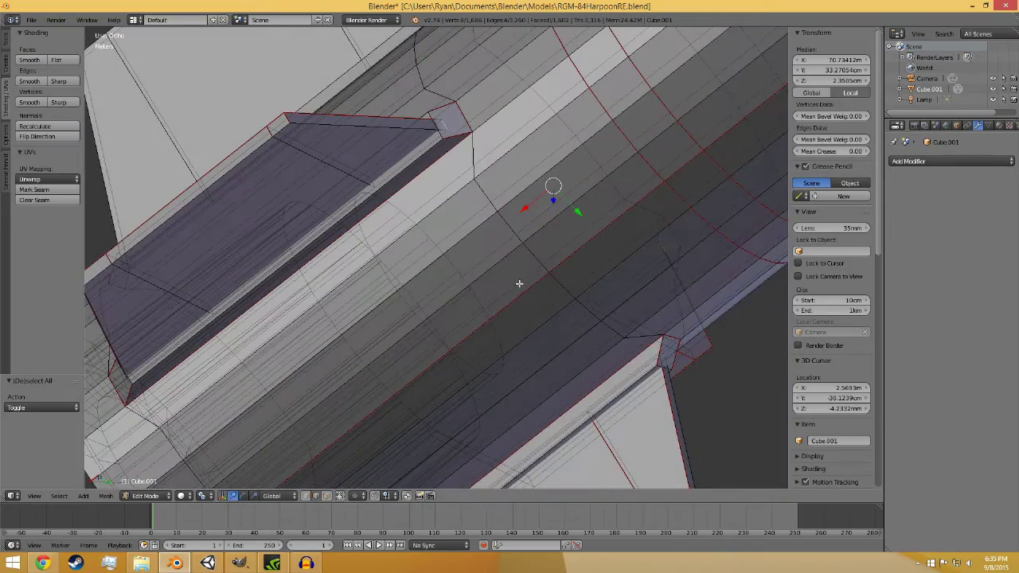
left_click(63, 200)
key("a")
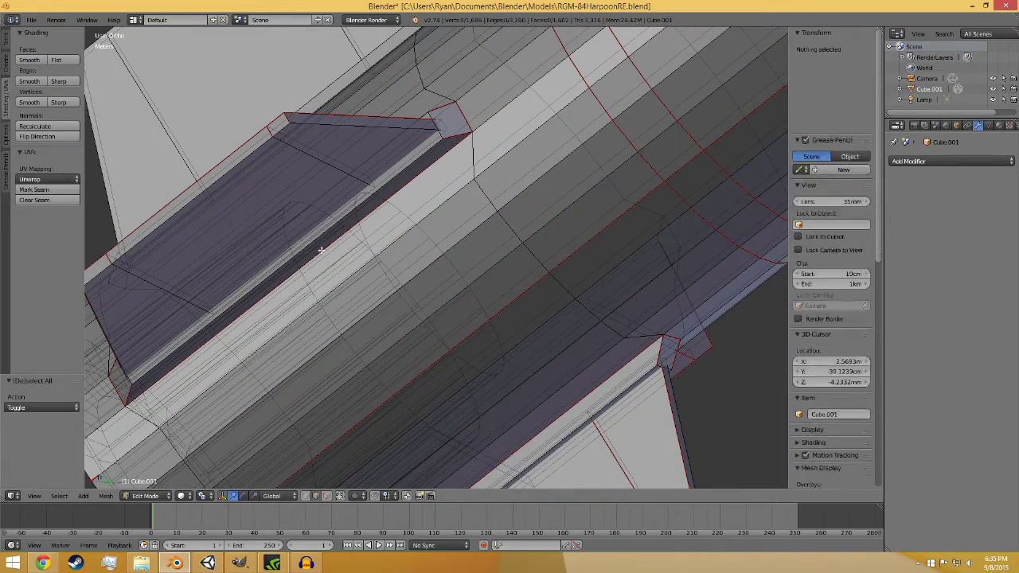
Step: Select the whole missile and booster mesh and unwrap it along the marked seams
scroll(356, 303, "down", 4)
middle_click_drag(356, 302, 342, 345)
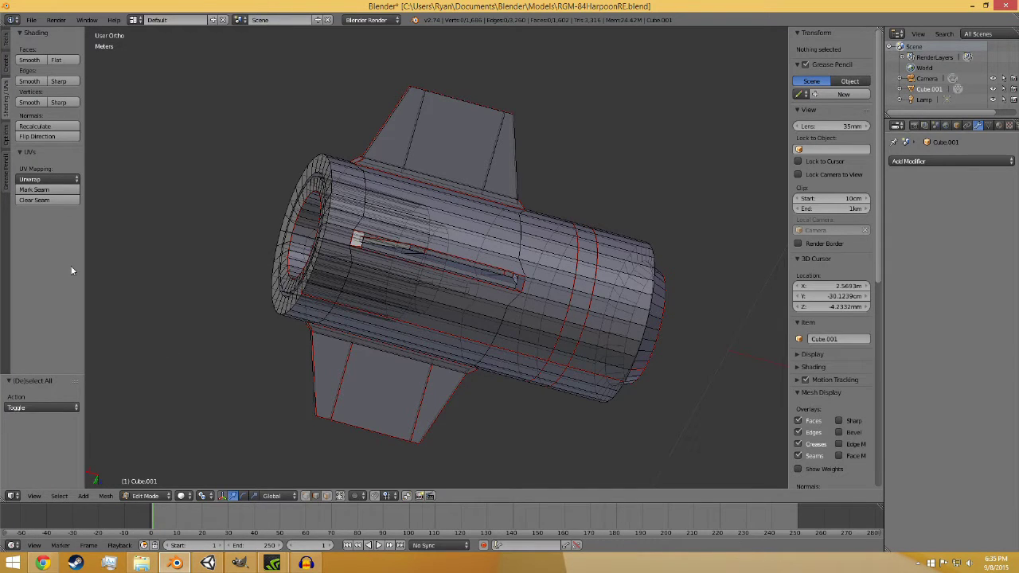
key("a")
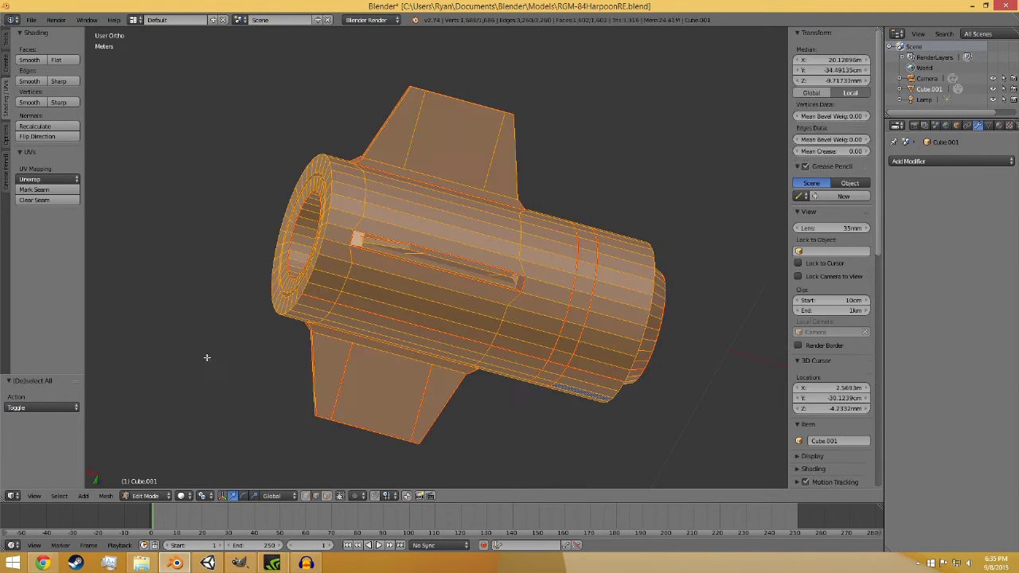
key("a")
middle_click_drag(208, 358, 401, 409)
scroll(387, 369, "down", 5)
mouse_move(387, 369)
middle_mouse_down()
mouse_move(415, 391)
mouse_move(280, 348)
mouse_move(374, 371)
mouse_move(383, 359)
middle_mouse_up()
key("a")
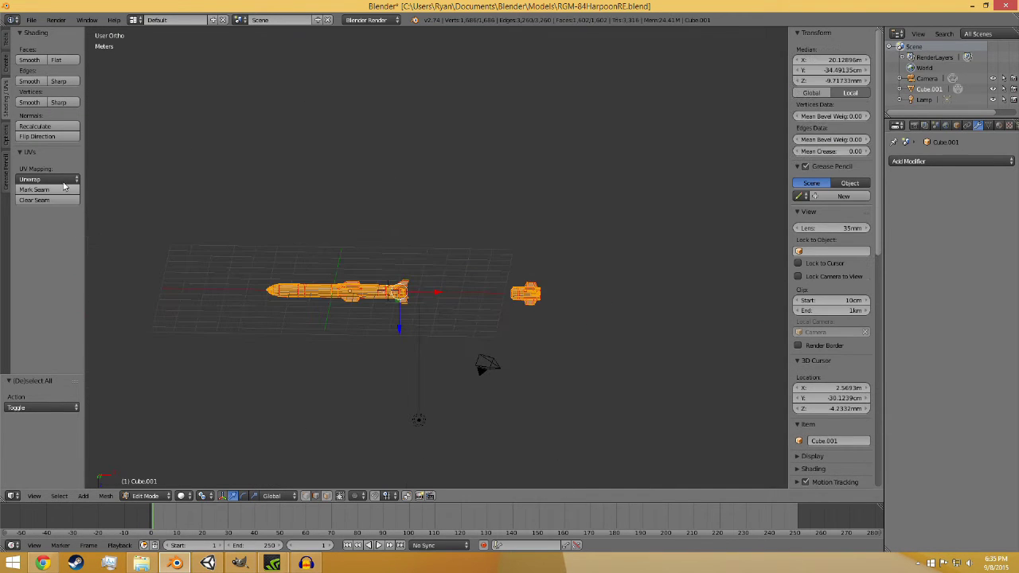
left_click(65, 182)
left_click(72, 195)
Step: Split the 3D viewport and switch the new area to the UV/Image Editor
left_click(133, 20)
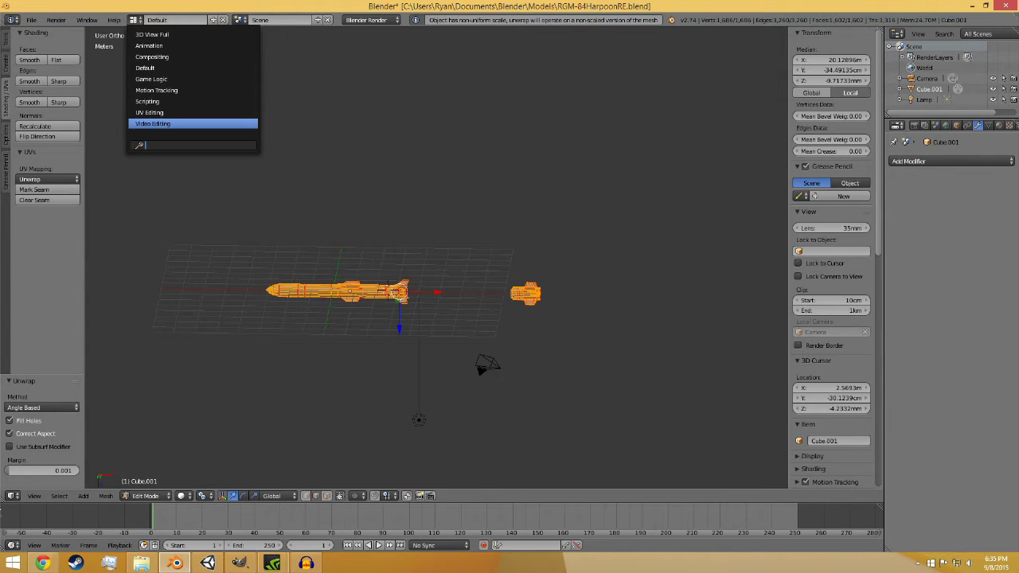
left_click_drag(2, 496, 530, 446)
left_click(11, 496)
left_click(39, 414)
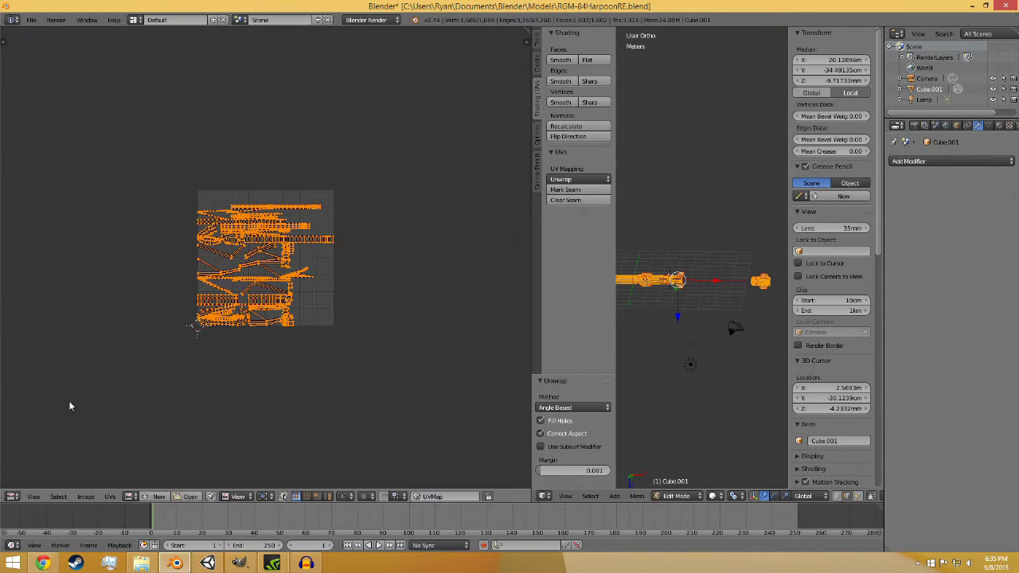
Step: Try to scale the tangled, slanted UV island in the unwrapped layout
key("a")
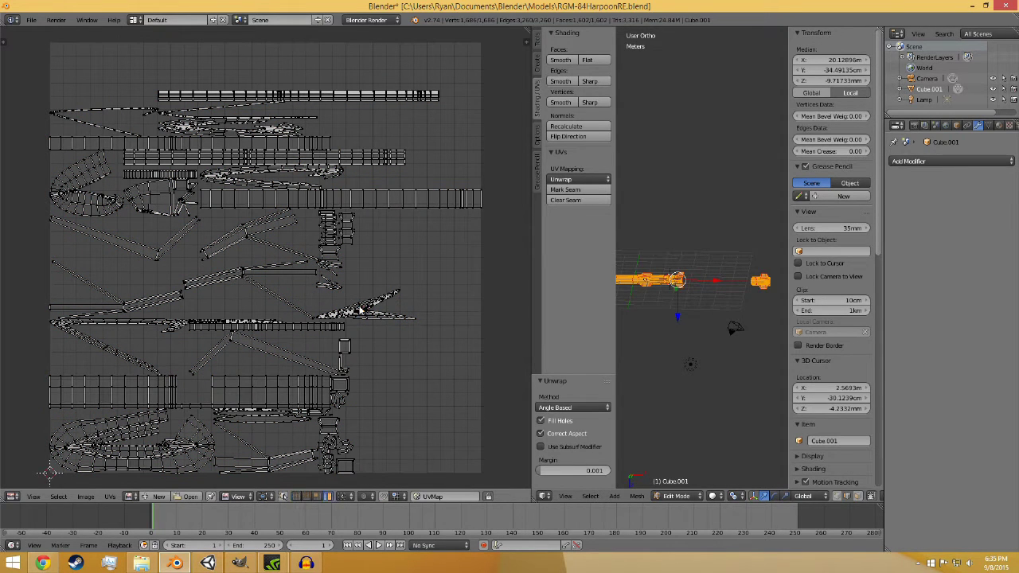
key("l")
key("s")
right_click(211, 450)
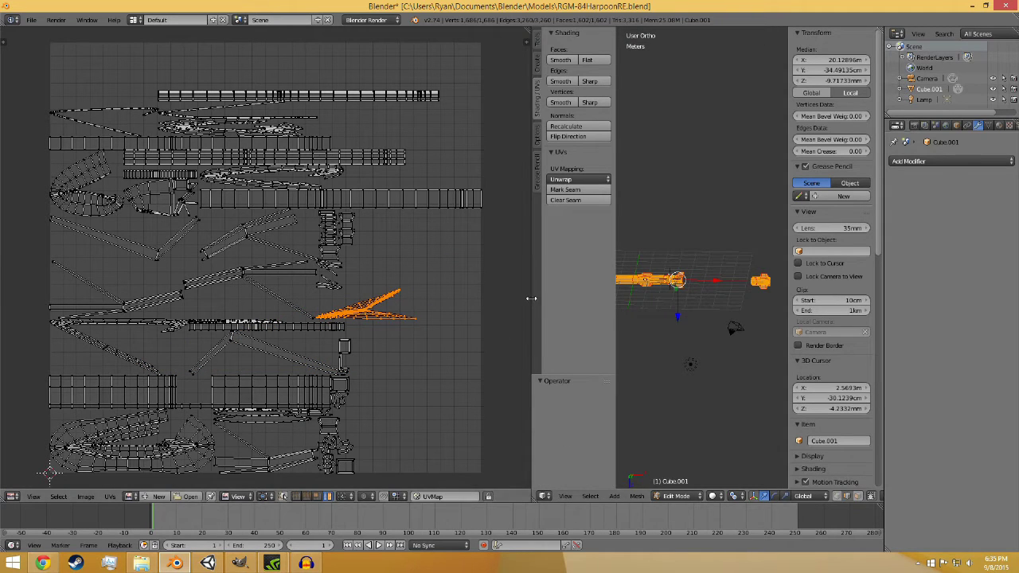
Step: Shrink the UV editor to enlarge the 3D view and switch the missile to Object Mode
left_click_drag(533, 296, 90, 304)
scroll(558, 351, "up", 5)
key("a")
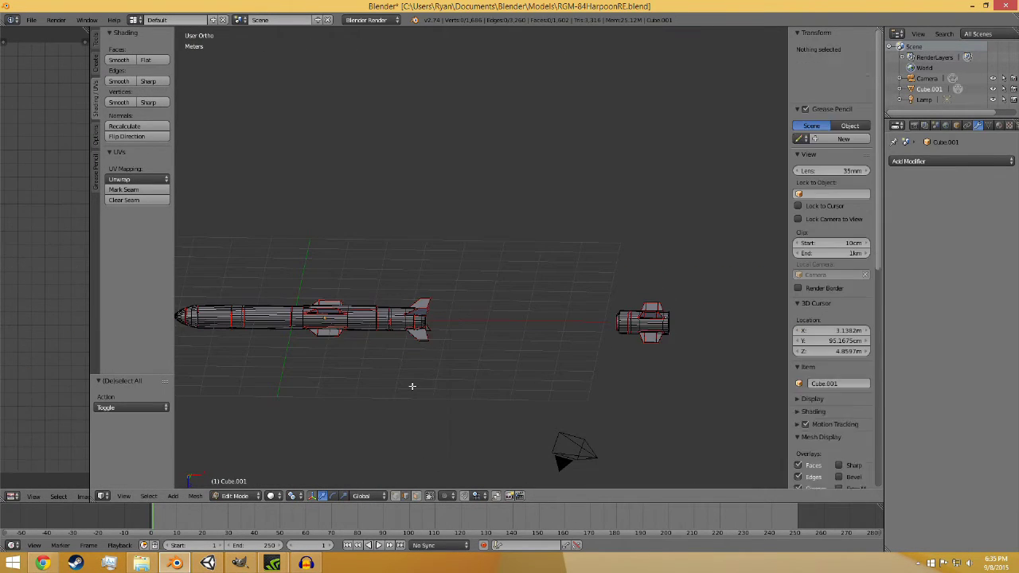
key("a")
scroll(412, 386, "down", 4)
middle_click_drag(441, 302, 485, 301, "shift")
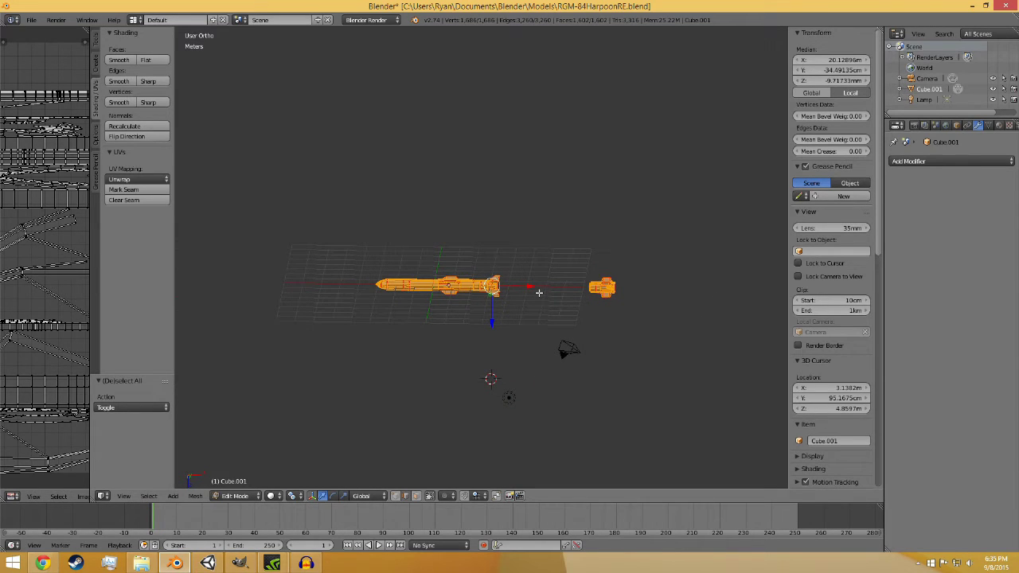
scroll(505, 326, "up", 3)
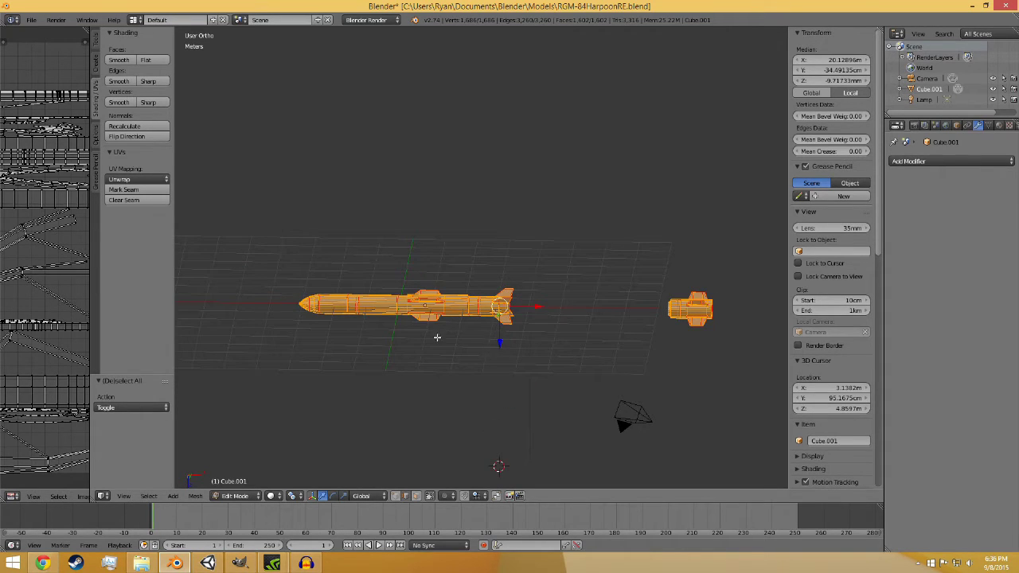
left_click(239, 496)
left_click(244, 483)
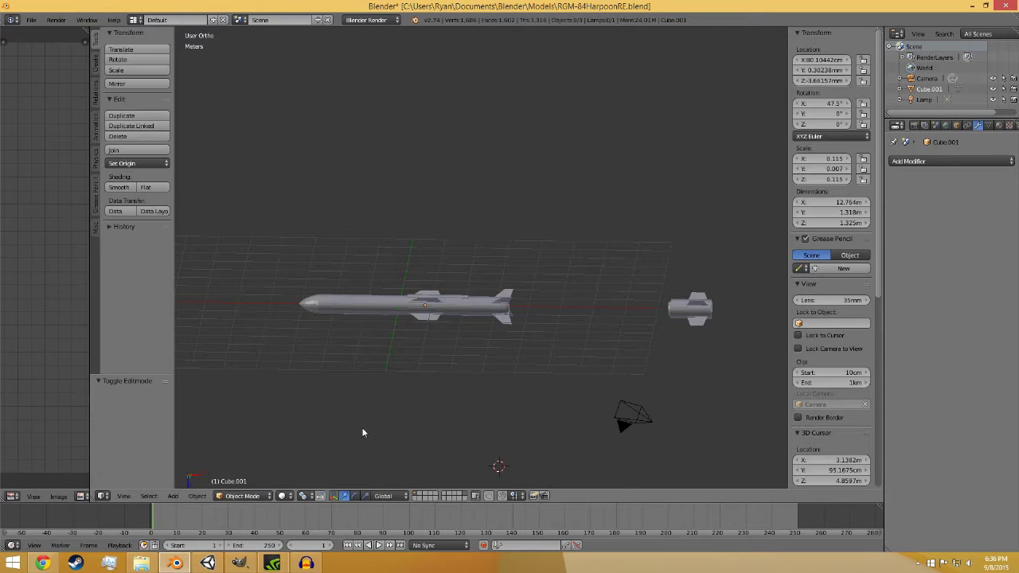
Step: Apply the missile object's rotation and scale, and save over the existing file
key("ctrl+a")
right_click(414, 305)
key("ctrl+a")
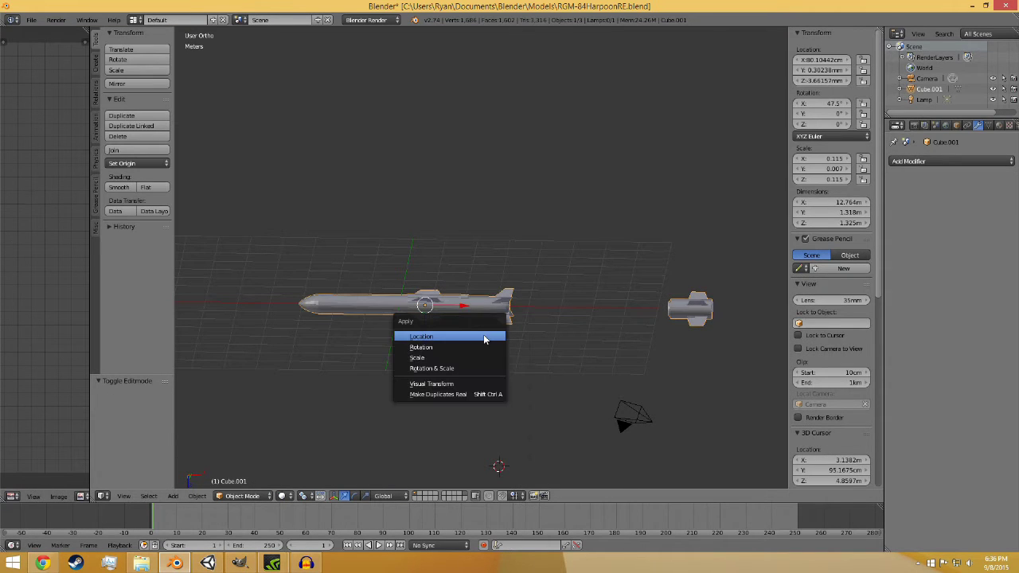
left_click(462, 365)
key("ctrl+s")
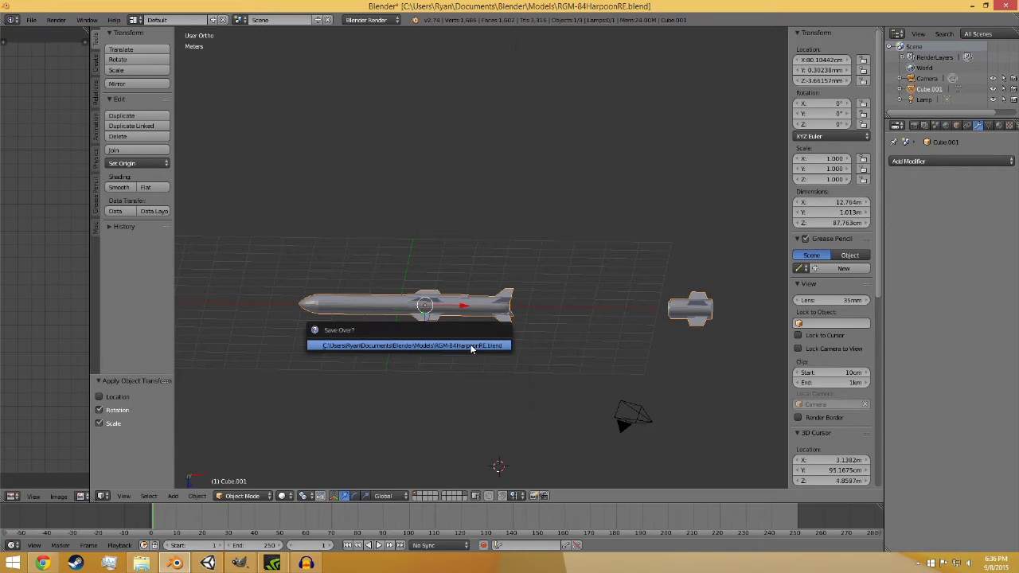
left_click(471, 345)
Step: Unwrap the entire mesh again in Edit Mode with its applied scale, and widen the UV editor to show the layout
left_click(239, 496)
left_click(244, 483)
left_click(239, 476)
left_click(239, 496)
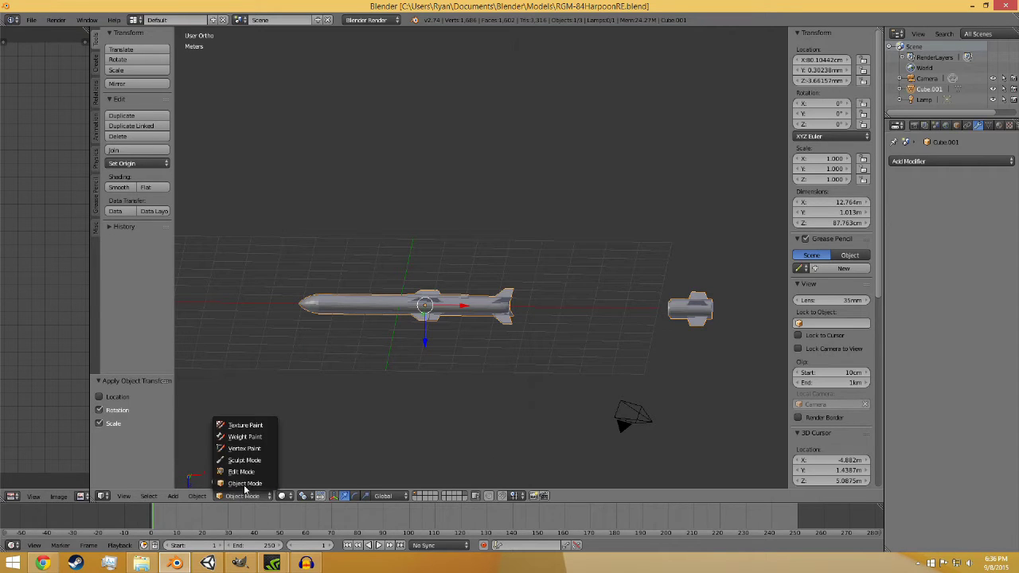
left_click(243, 480)
key("a")
left_click(142, 180)
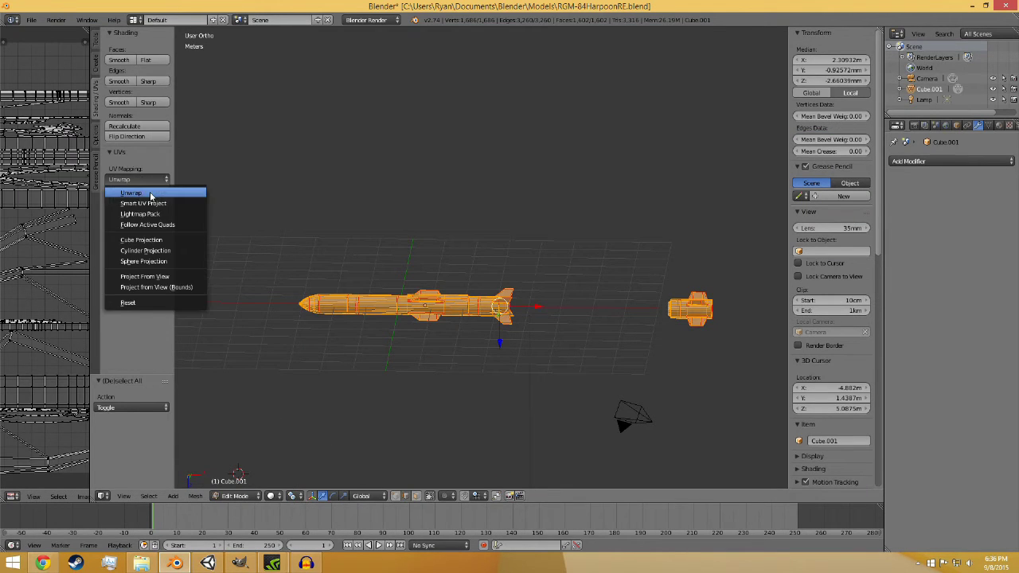
left_click(134, 201)
left_click_drag(91, 231, 585, 237)
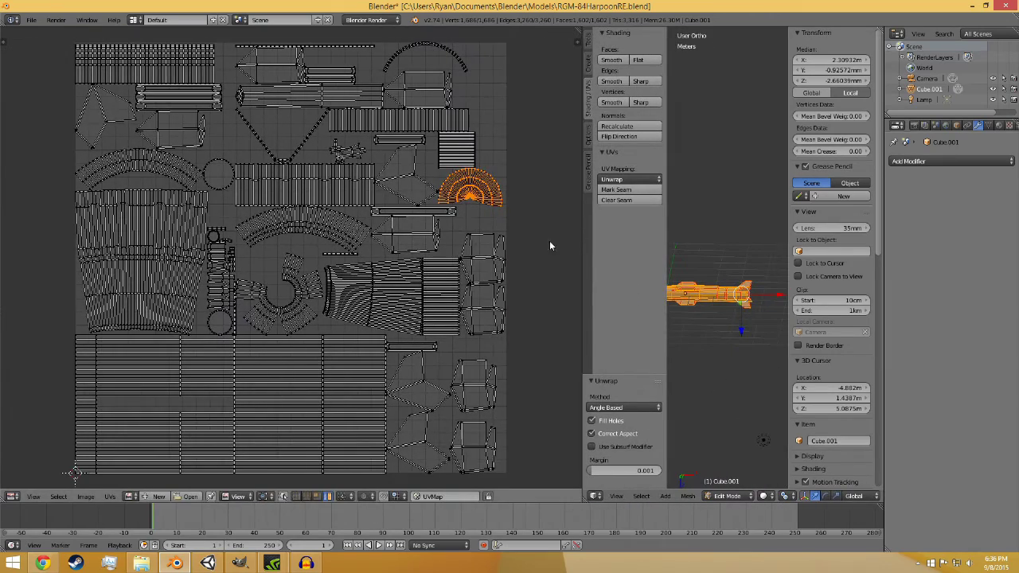
Step: Try to scale the narrow horizontal strip island near the layout's right side and undo the scaling
scroll(493, 280, "down", 2)
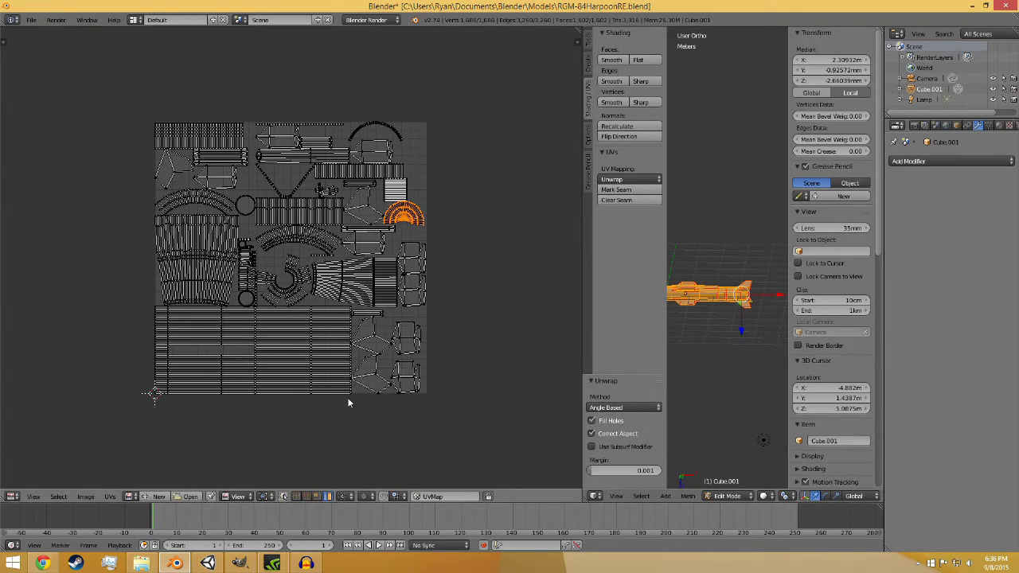
scroll(326, 354, "up", 2)
scroll(260, 347, "down", 2)
scroll(319, 359, "up", 5)
right_click(459, 189)
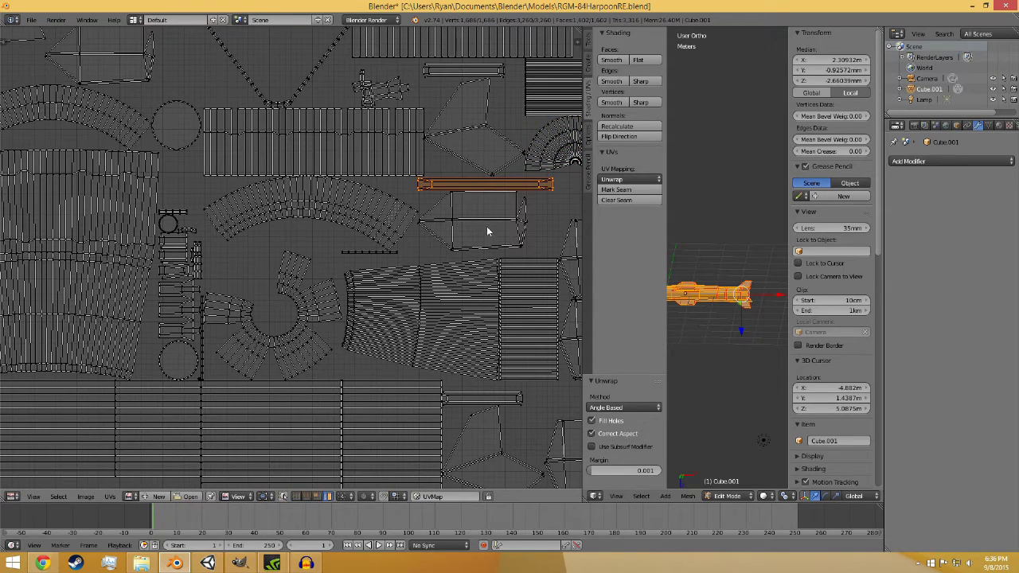
key("s")
left_click(523, 246)
key("ctrl+z")
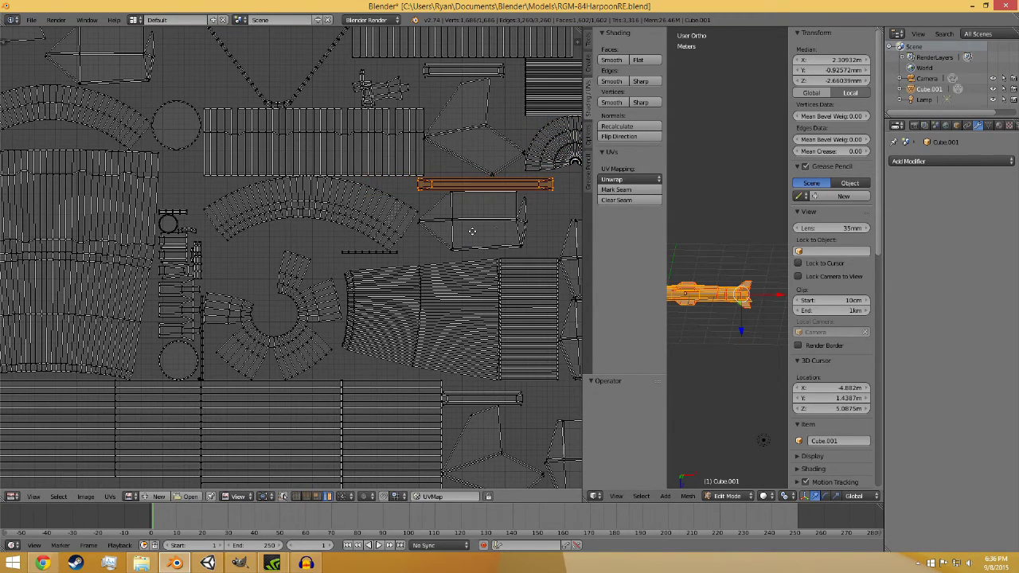
Step: Select only the large notched rectangular body island at the UV origin and scale it to about 0.735
scroll(367, 300, "up", 8)
key("a")
scroll(426, 277, "down", 12)
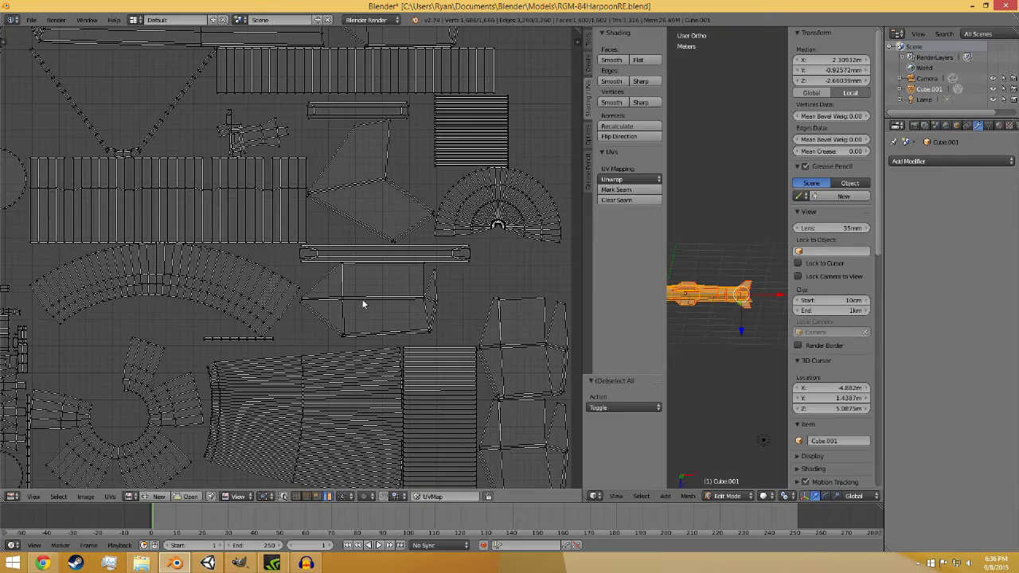
scroll(464, 329, "up", 3)
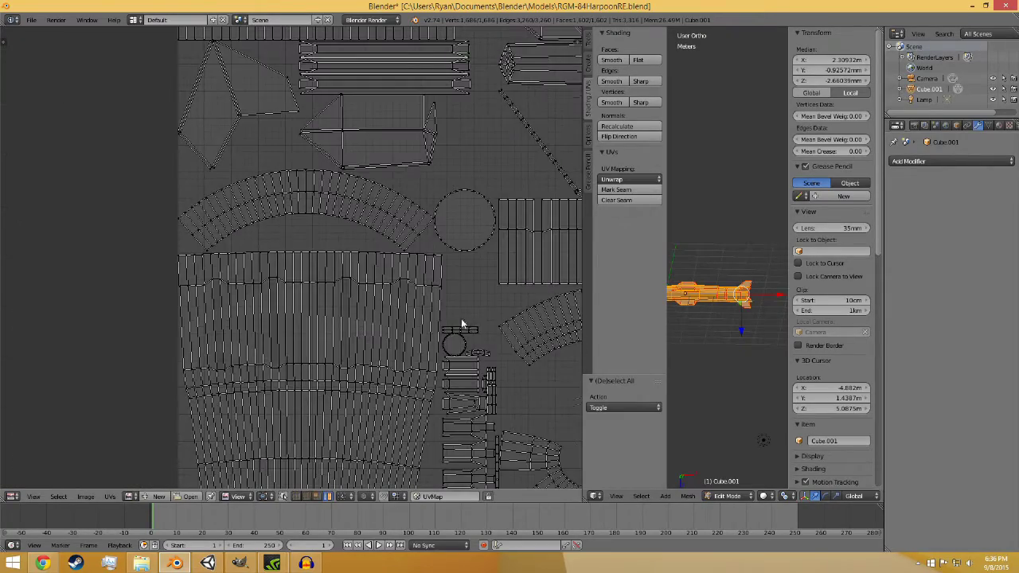
scroll(462, 324, "down", 4)
scroll(367, 297, "up", 3)
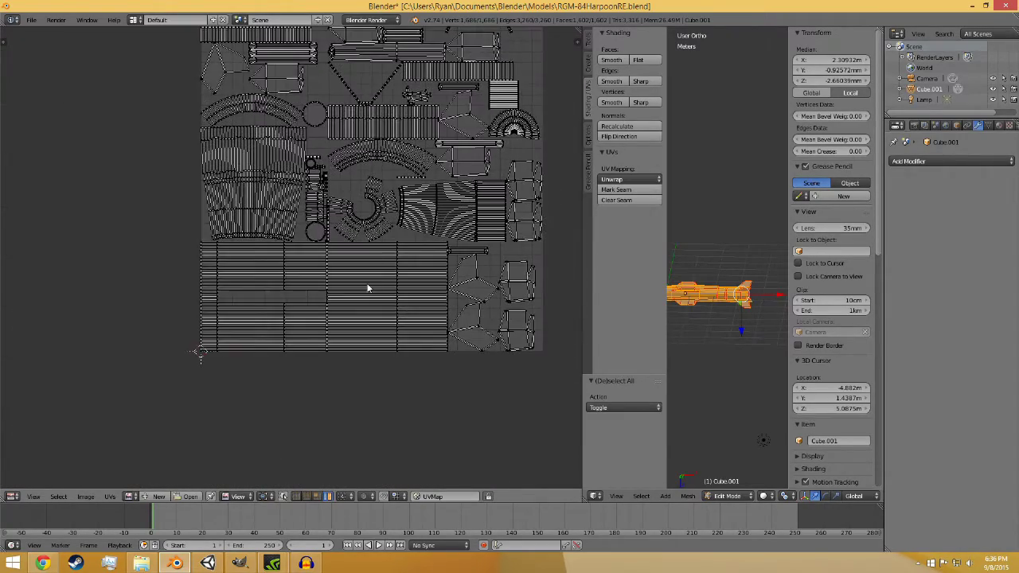
key("l")
scroll(348, 322, "up", 3)
scroll(348, 322, "up", 1)
scroll(460, 363, "down", 2)
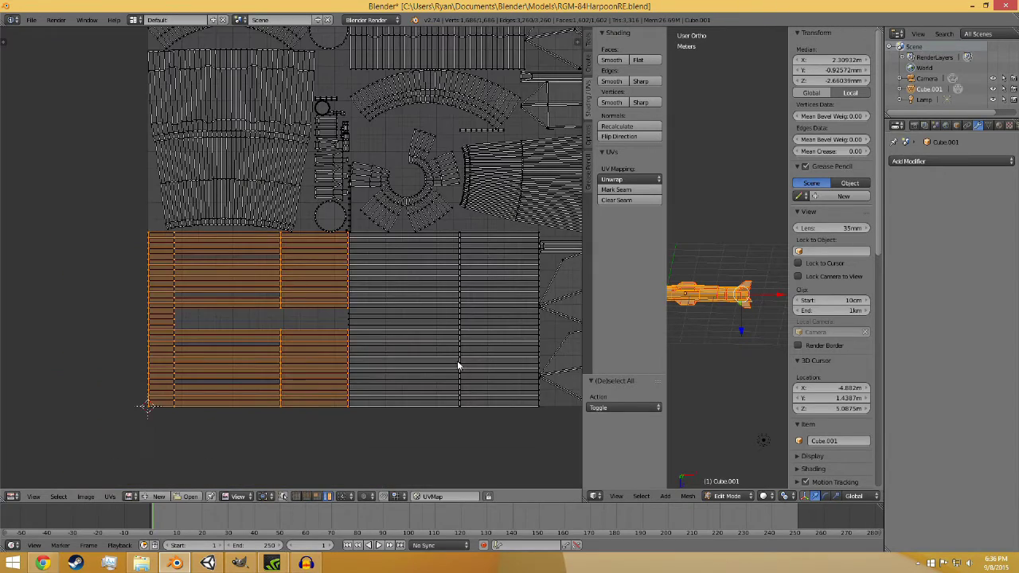
middle_click_drag(459, 364, 472, 289)
key("s")
left_click(422, 282)
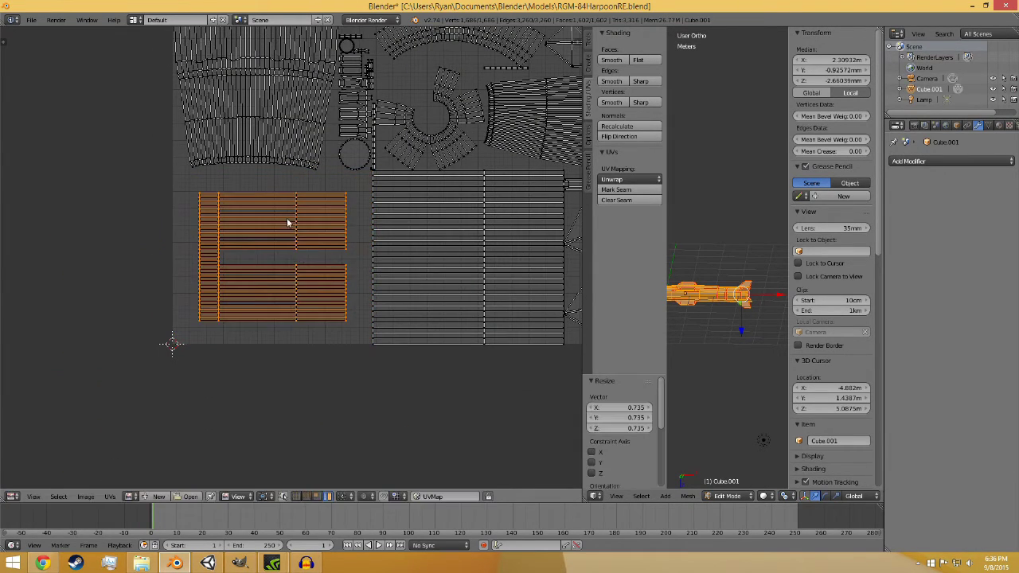
Step: Move the shrunken notched island so its lower-left corner sits exactly on the UV origin, and deselect it
scroll(330, 282, "up", 3)
scroll(328, 272, "down", 3)
key("g")
left_click(290, 288)
scroll(290, 288, "up", 4)
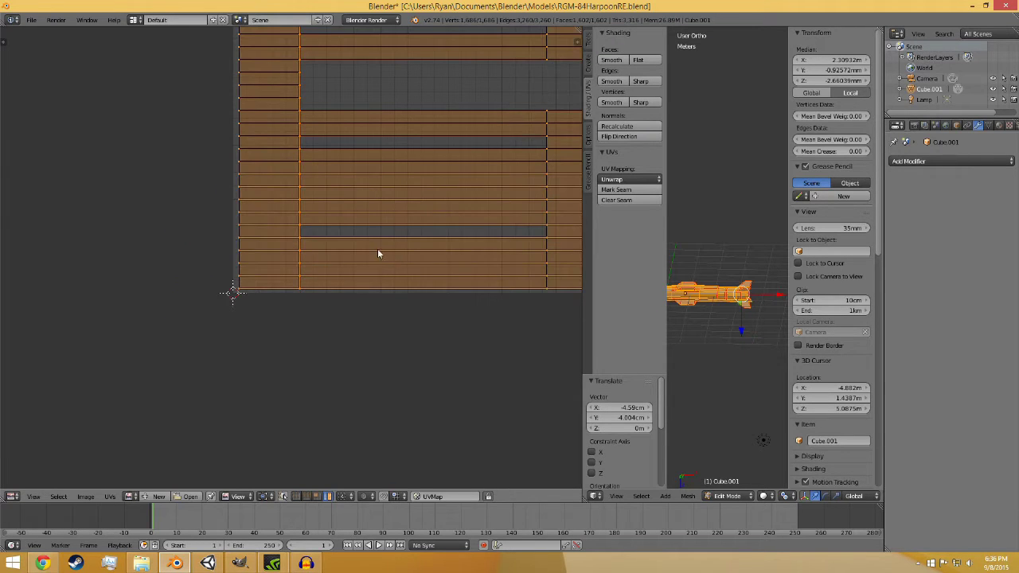
middle_click_drag(401, 247, 369, 257)
key("g")
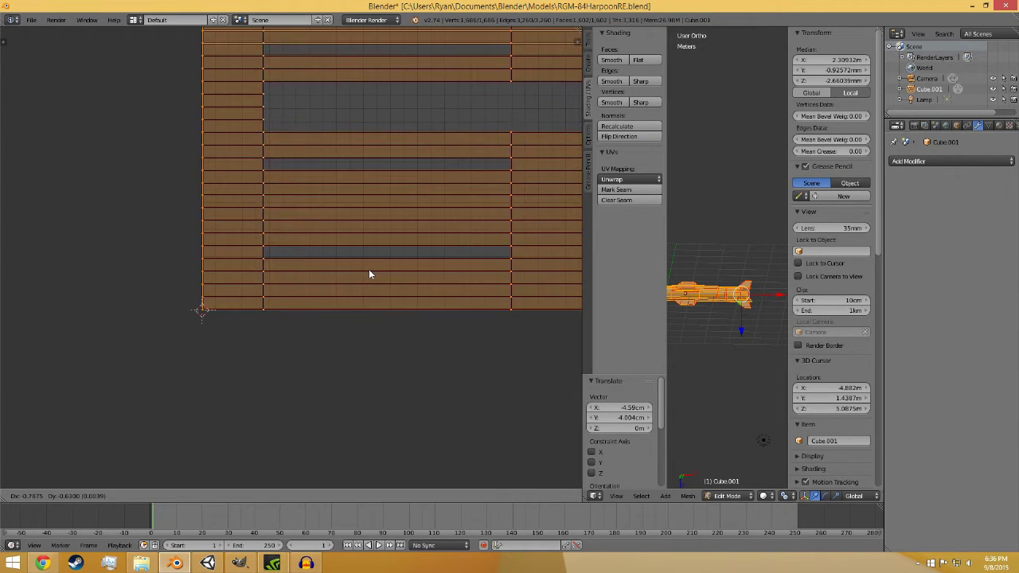
left_click(371, 271)
scroll(319, 300, "up", 5)
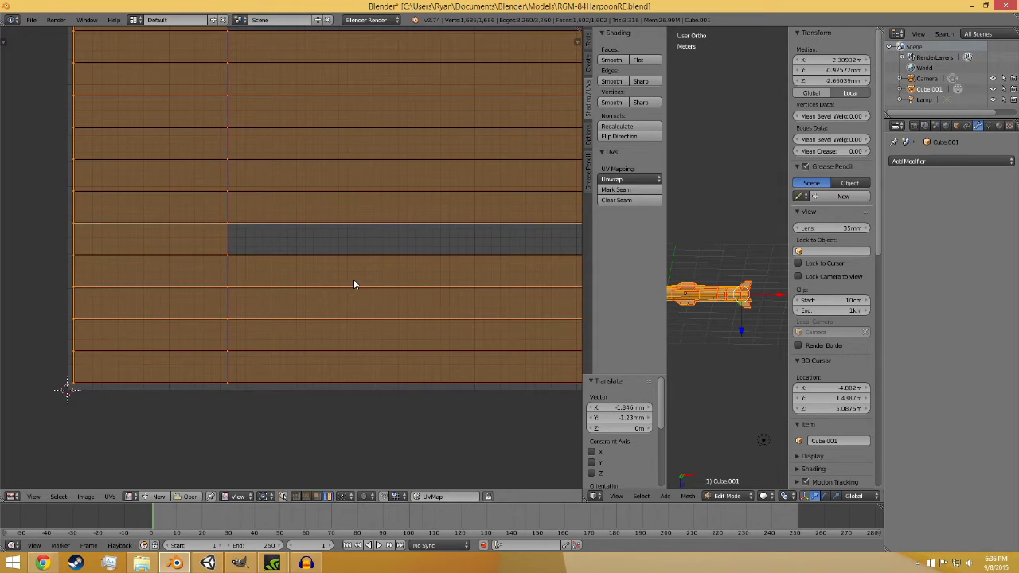
key("g")
left_click(350, 286)
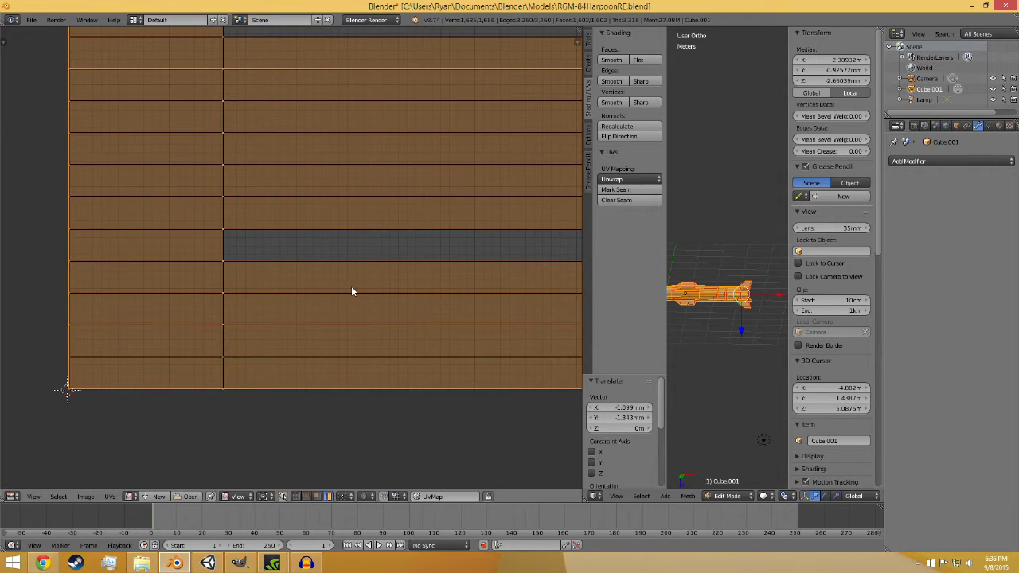
key("a")
Step: Scale the middle striped rectangular island by about 0.908 and 0.961, and move it beside the notched island along the lower edge
scroll(194, 289, "up", 6)
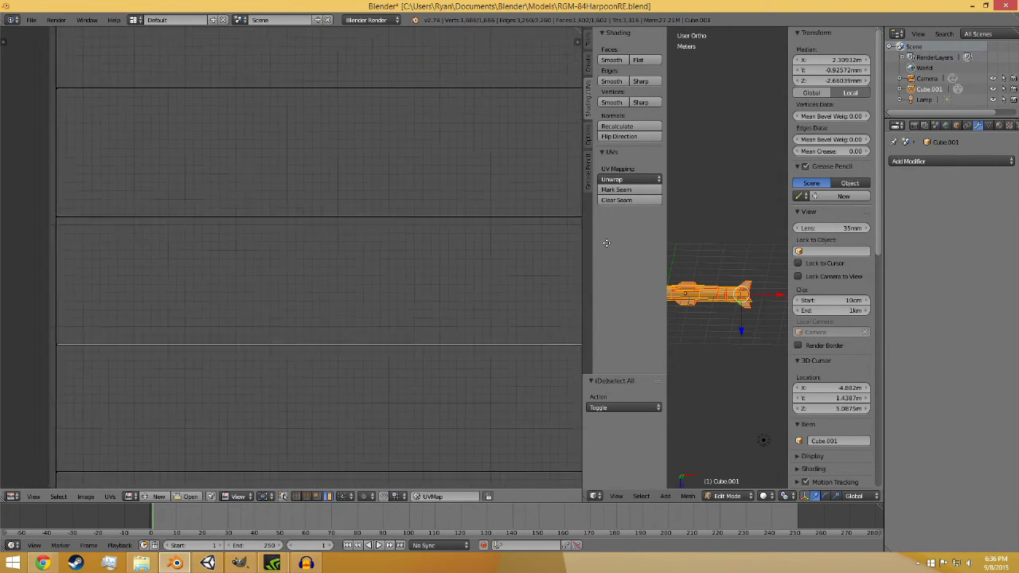
scroll(228, 296, "down", 5)
scroll(94, 309, "up", 1)
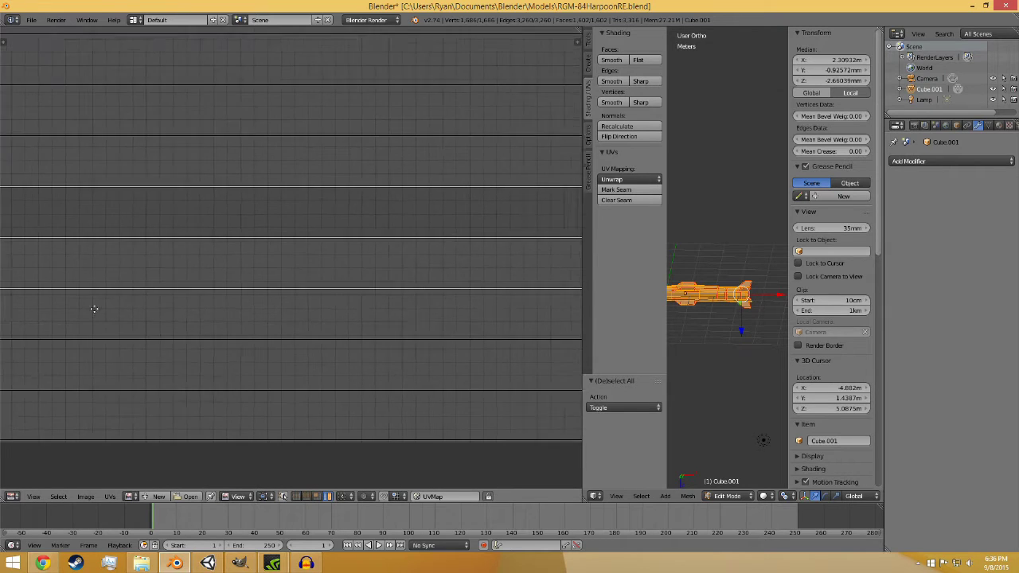
scroll(358, 280, "down", 3)
scroll(319, 222, "up", 2)
key("l")
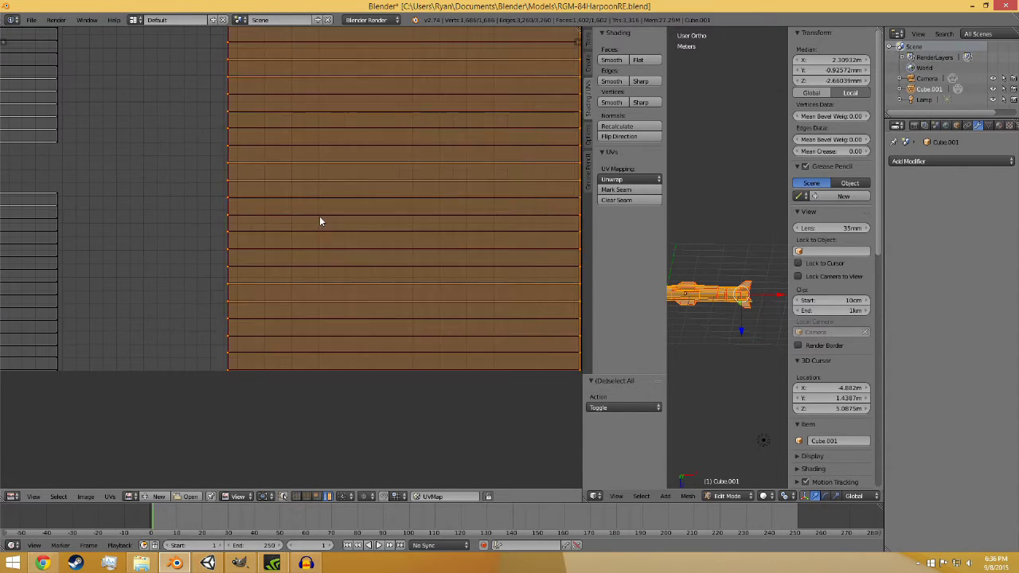
key("s")
left_click(388, 247)
key("g")
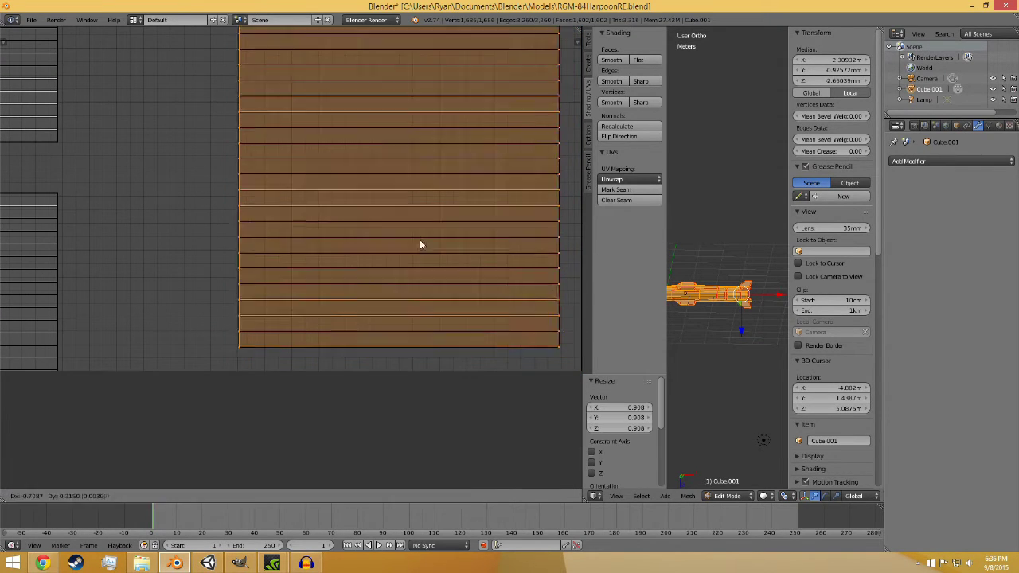
left_click(268, 256)
key("s")
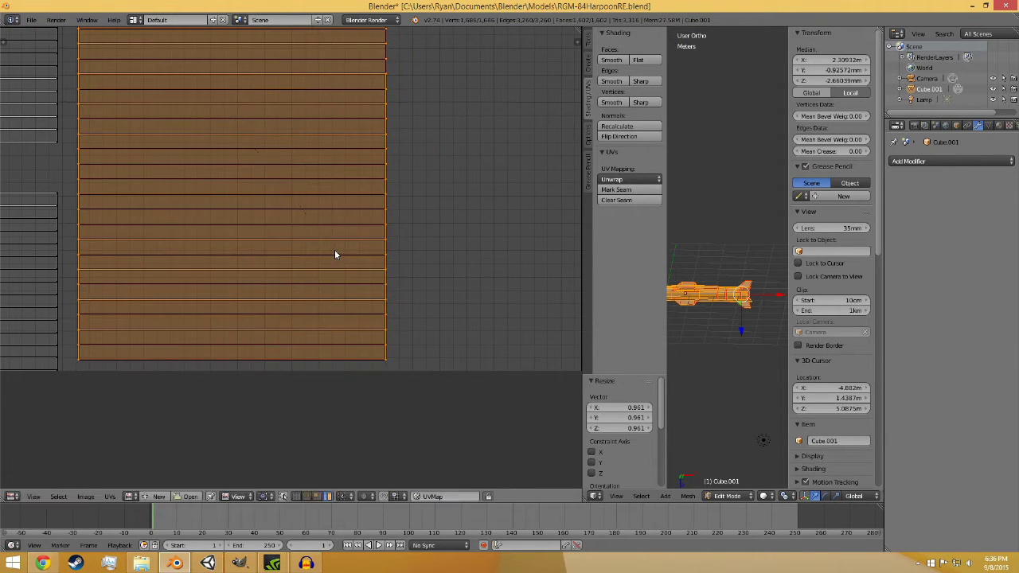
left_click(334, 249)
key("g")
left_click(323, 265)
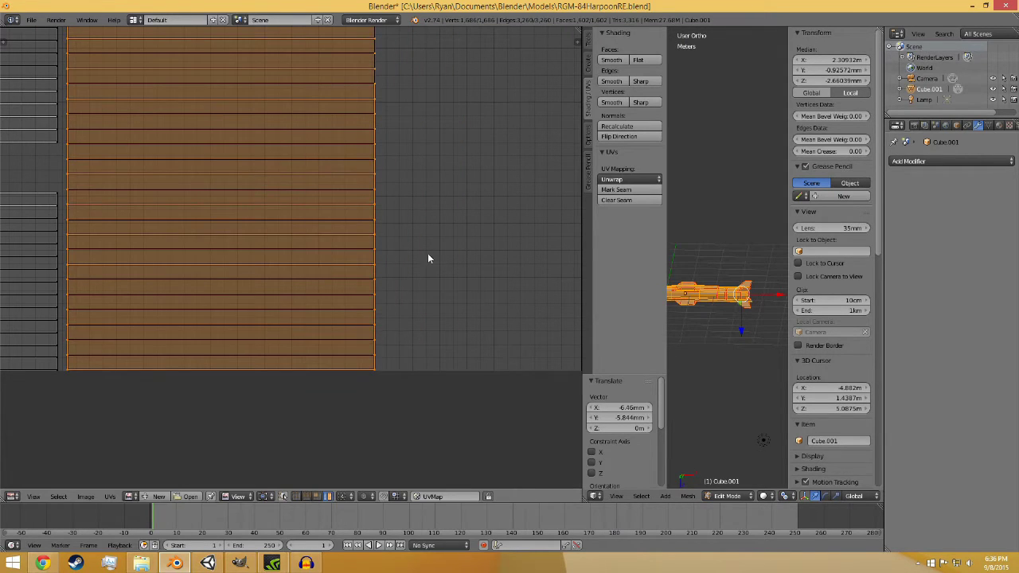
Step: Rescale the middle striped island to match the notched island's height, and place it close beside it on the lower edge
scroll(350, 253, "down", 4)
key("s")
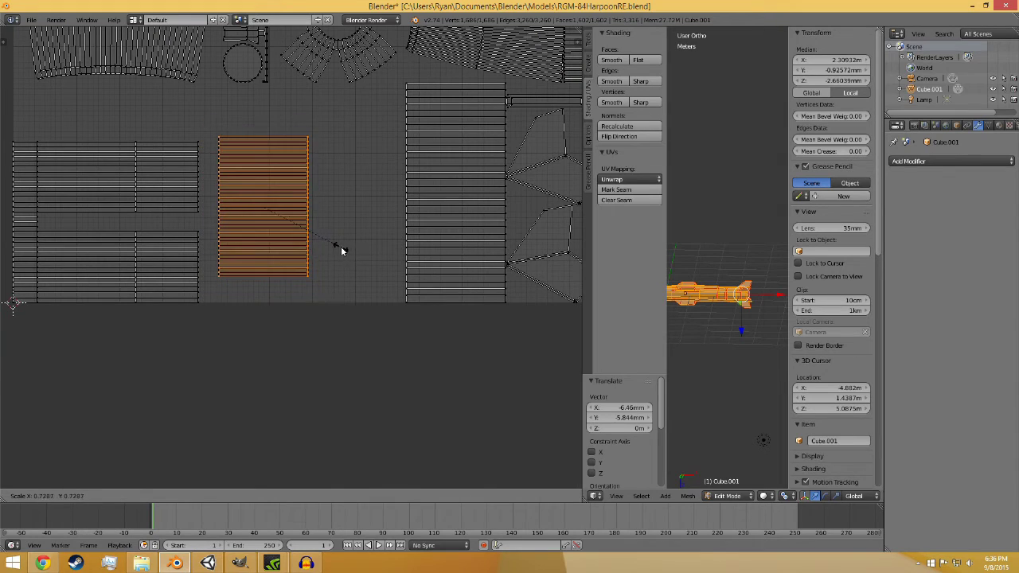
left_click(339, 246)
key("s")
left_click(284, 208)
scroll(303, 219, "up", 2)
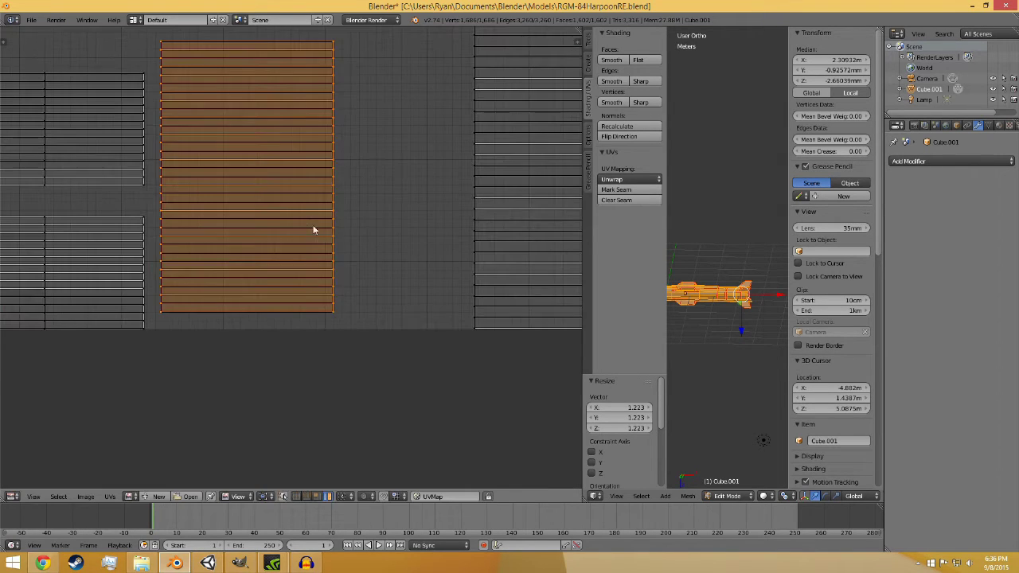
key("g")
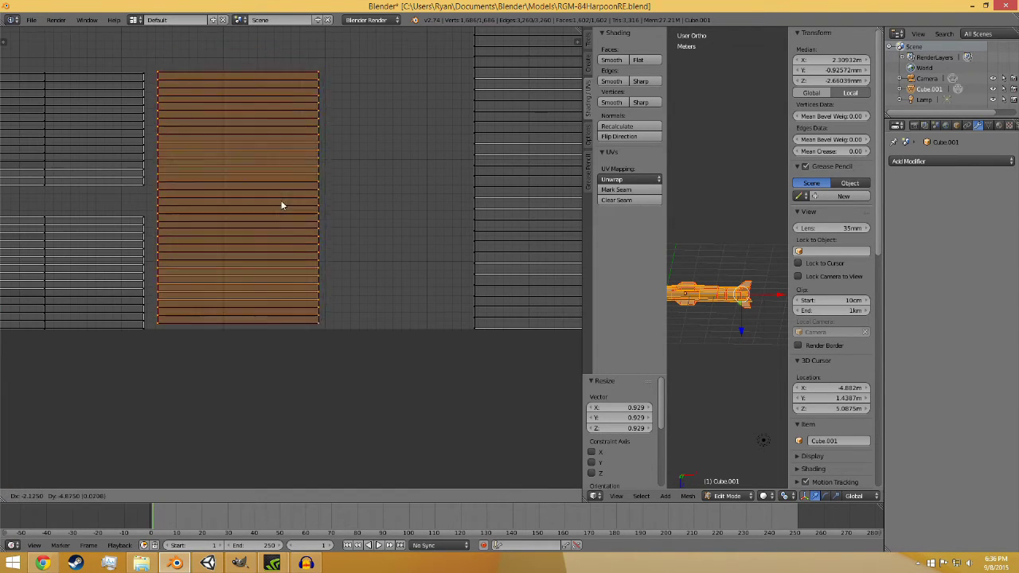
left_click(279, 209)
key("a")
scroll(358, 223, "down", 4)
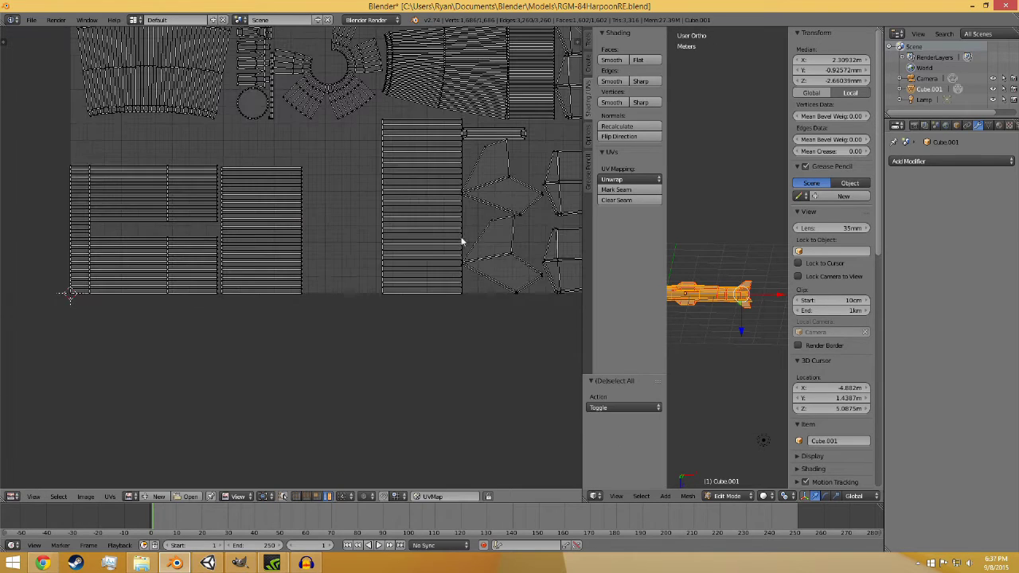
Step: Scale the remaining striped rectangular island to about 0.706 and place it beside the other two on the lower edge
key("a")
key("s")
left_click(452, 278)
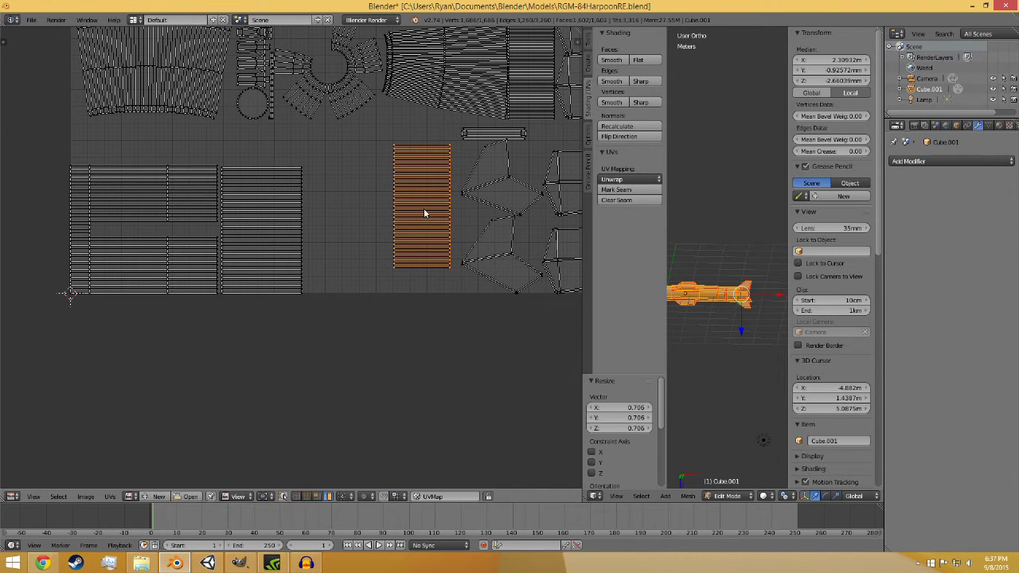
scroll(431, 211, "up", 2)
key("g")
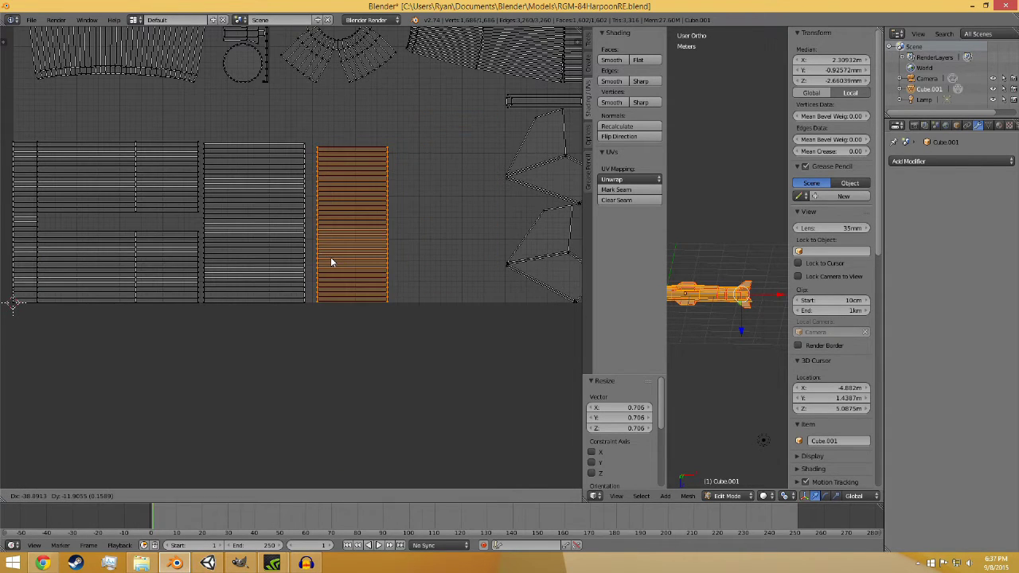
left_click(331, 256)
key("a")
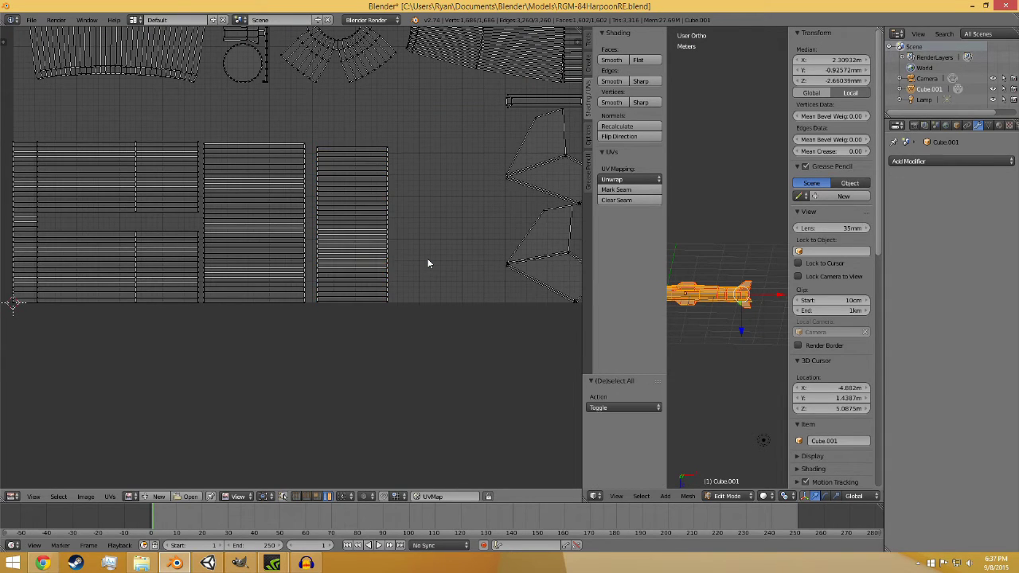
Step: Scale the upper of the two lower-right angular fin islands by about 1.126, rotate it about -69.4°, and move it toward the striped islands
scroll(427, 263, "down", 3)
scroll(310, 319, "up", 5)
key("l")
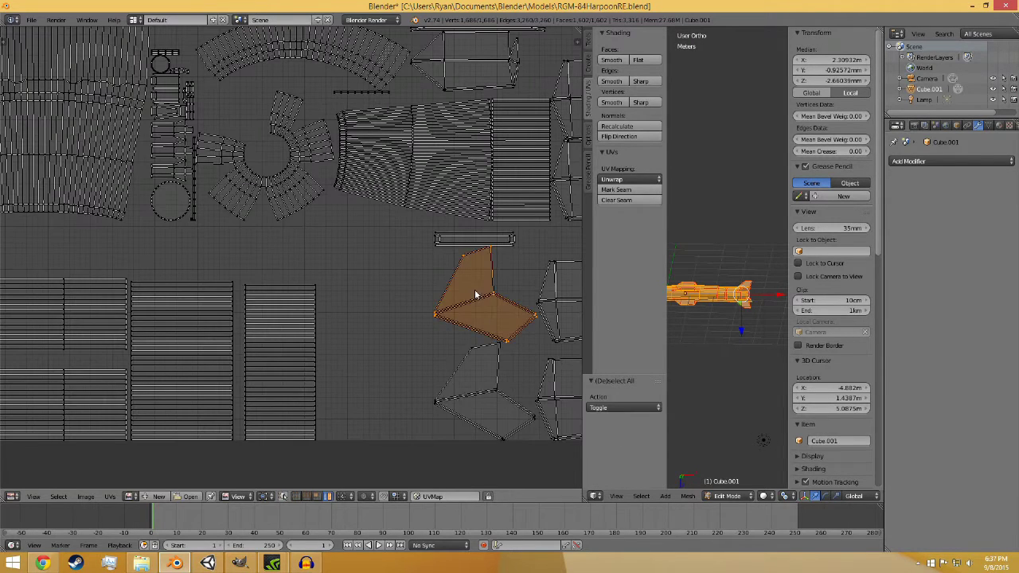
key("s")
left_click(482, 307)
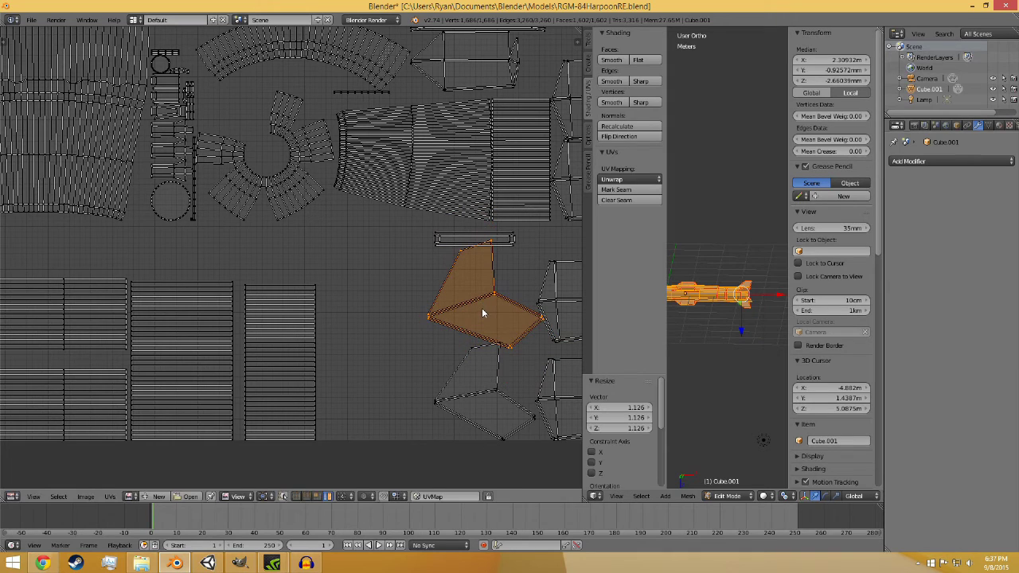
key("r")
left_click(469, 305)
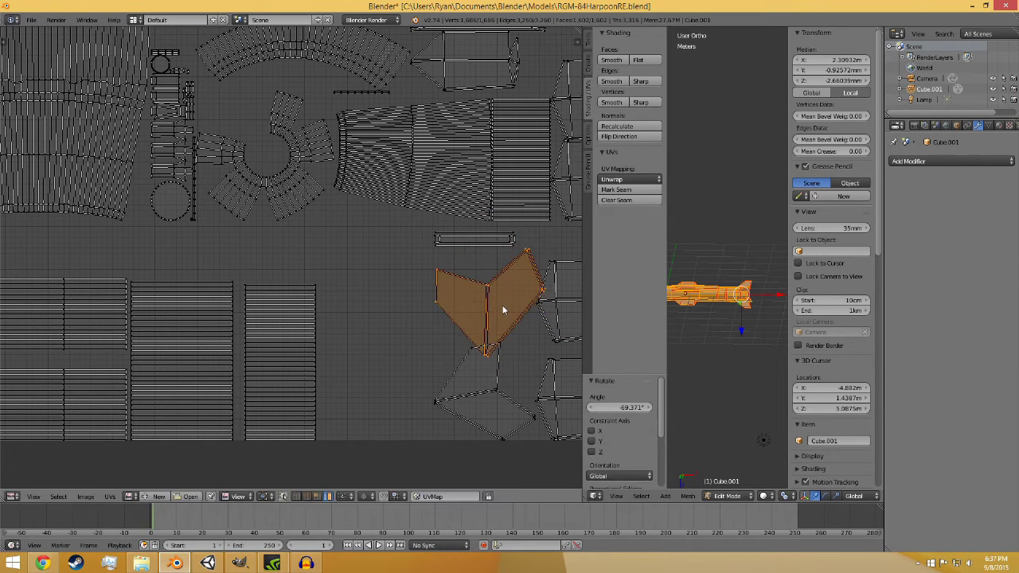
key("g")
left_click(454, 305)
Step: Move the two narrow horizontal strip islands into the gap directly above the striped rectangular islands
right_click(474, 241)
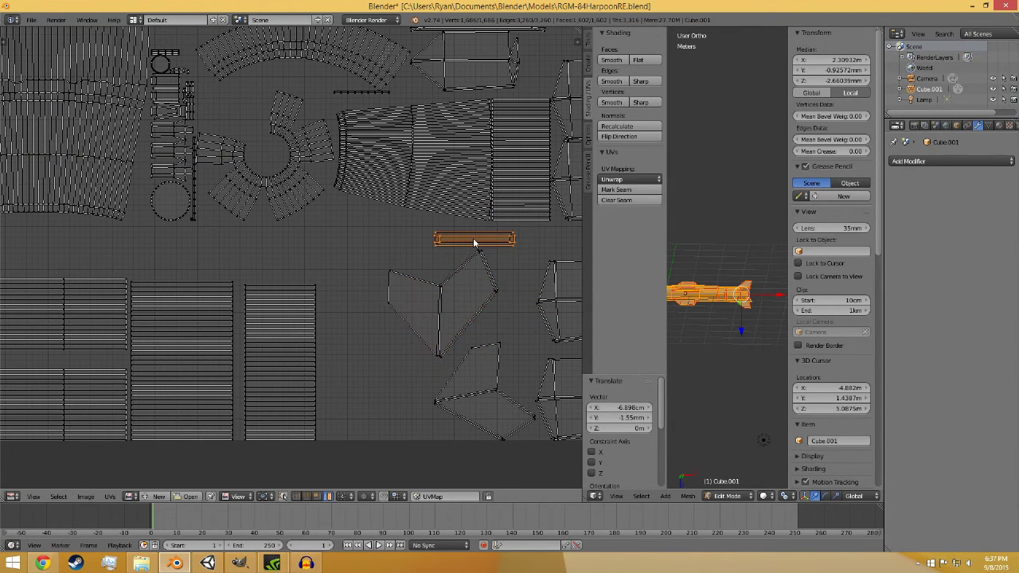
scroll(407, 293, "down", 3)
key("g")
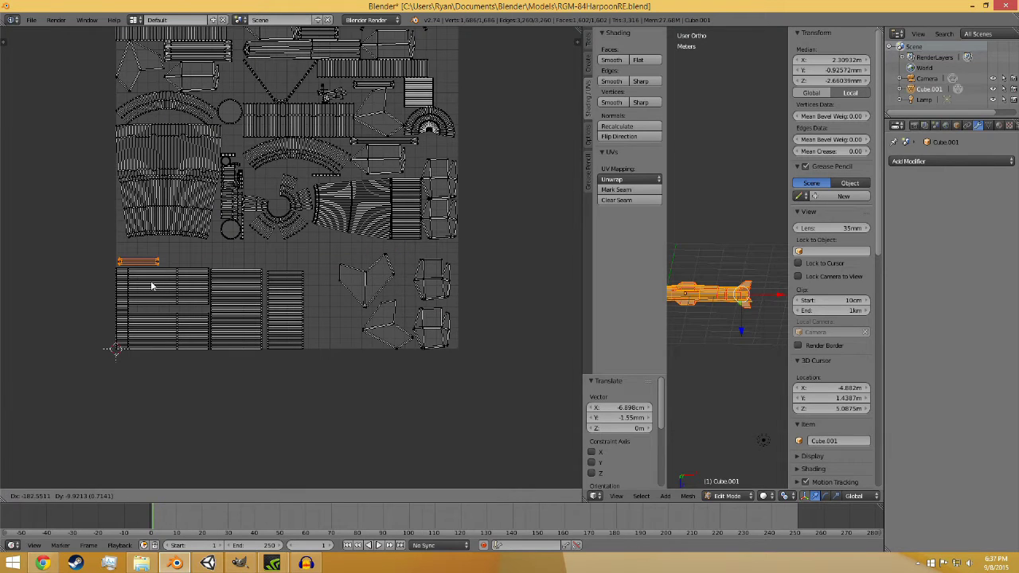
left_click(154, 284)
key("g")
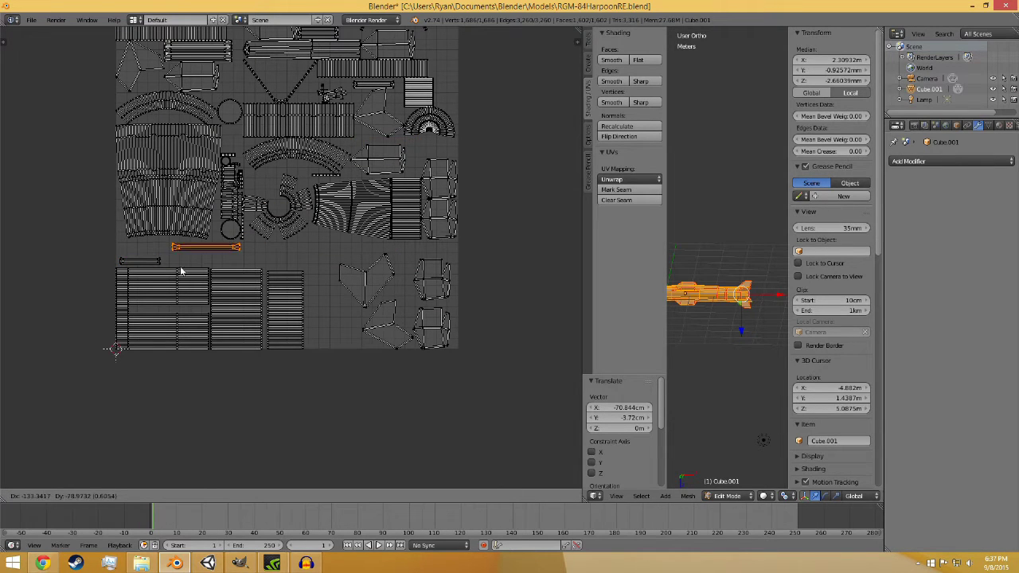
left_click(180, 276)
scroll(242, 231, "up", 5)
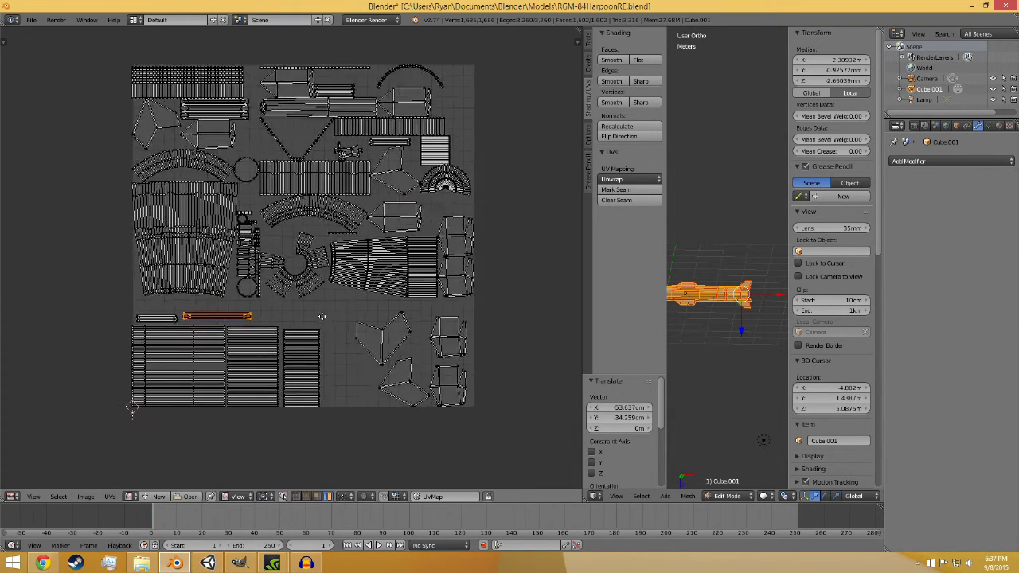
Step: Move four small flared islands out of the narrow column of small parts into the gap above the striped rectangular islands
key("g")
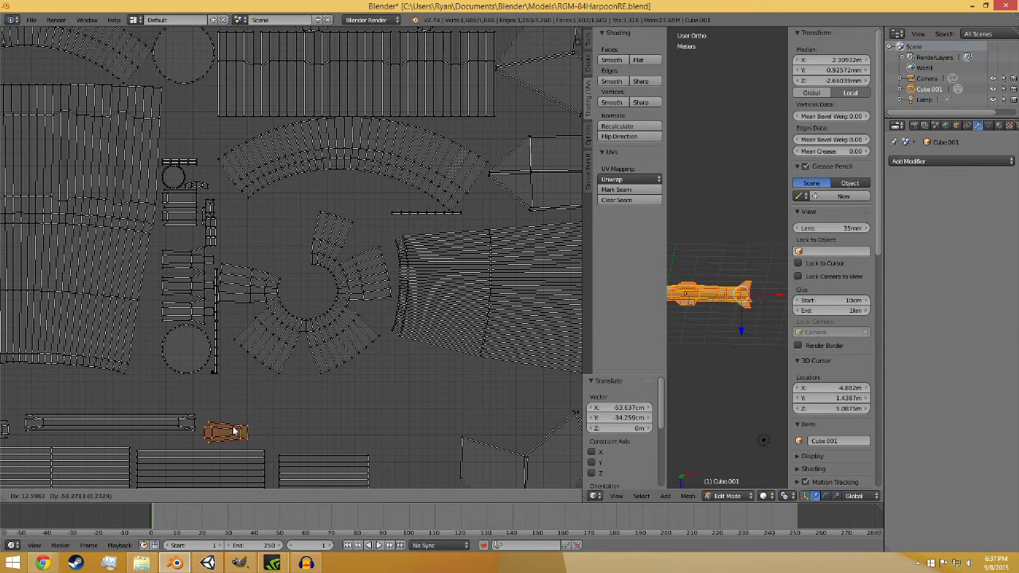
left_click(234, 432)
right_click(188, 288)
key("g")
left_click(304, 443)
right_click(206, 317)
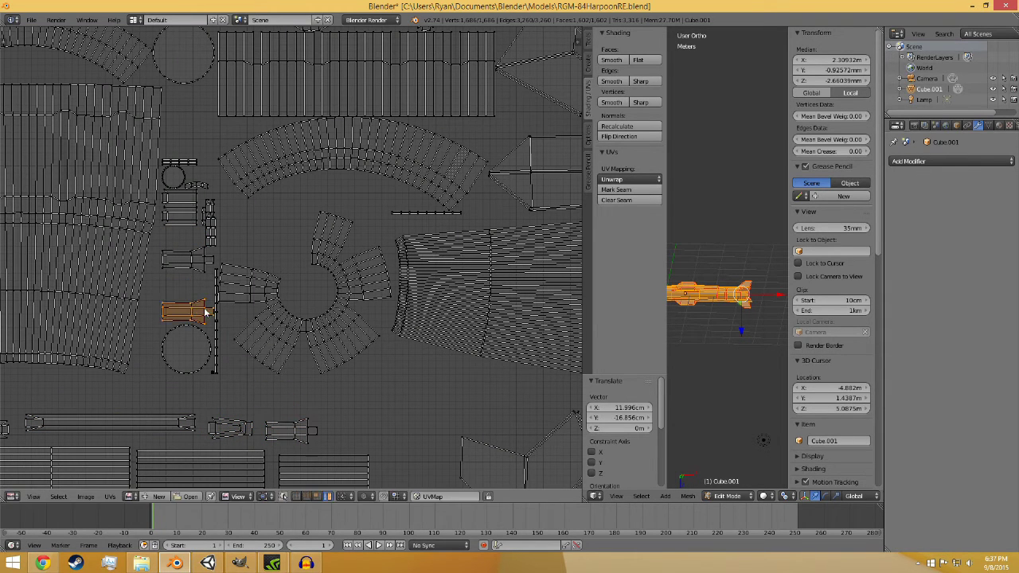
key("g")
left_click(370, 434)
right_click(203, 262)
key("g")
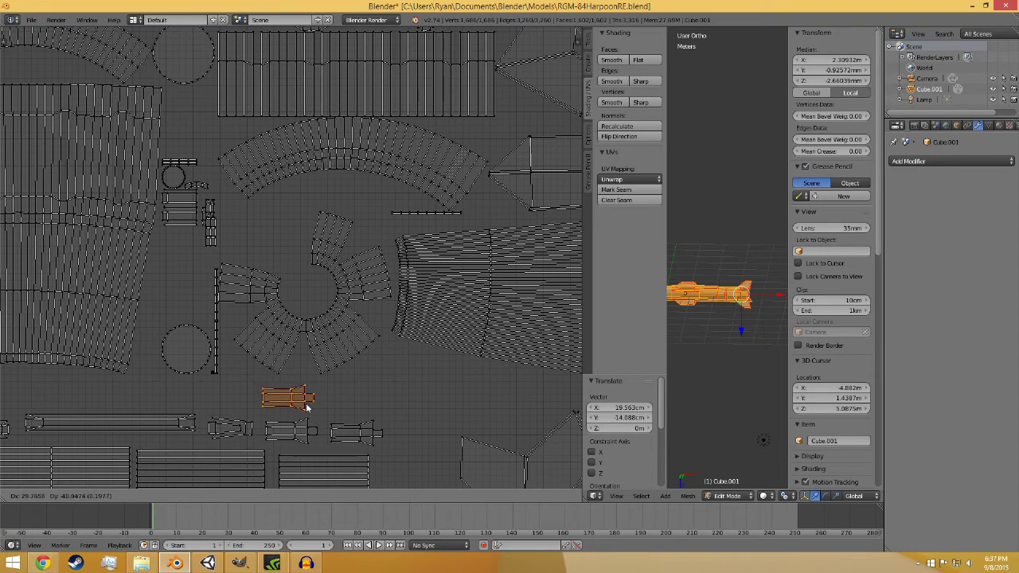
left_click(307, 405)
Step: Place the two small rectangular islands from the same column side by side just above the long horizontal strip
right_click(195, 225)
key("g")
left_click(159, 402)
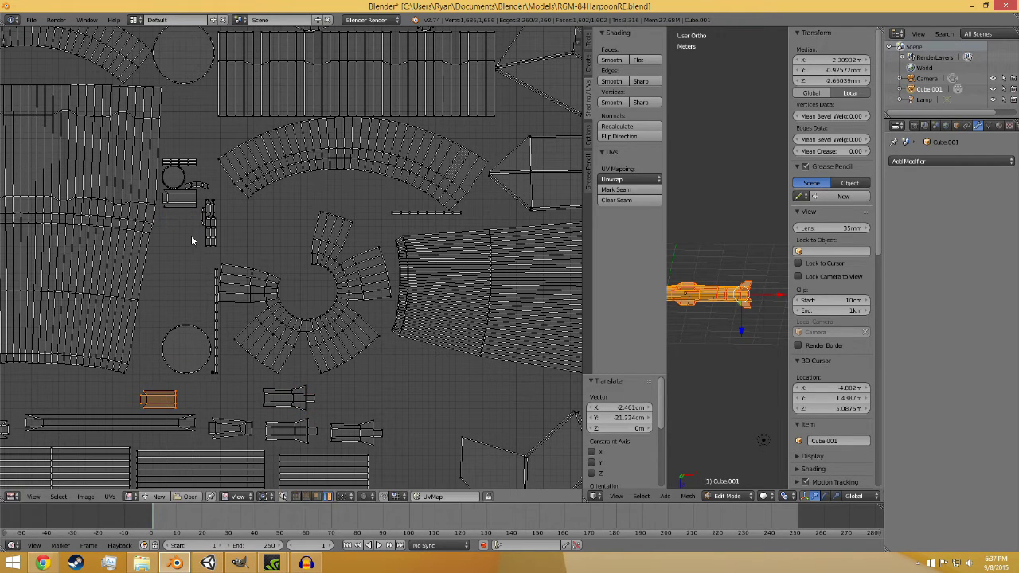
key("g")
left_click(96, 85)
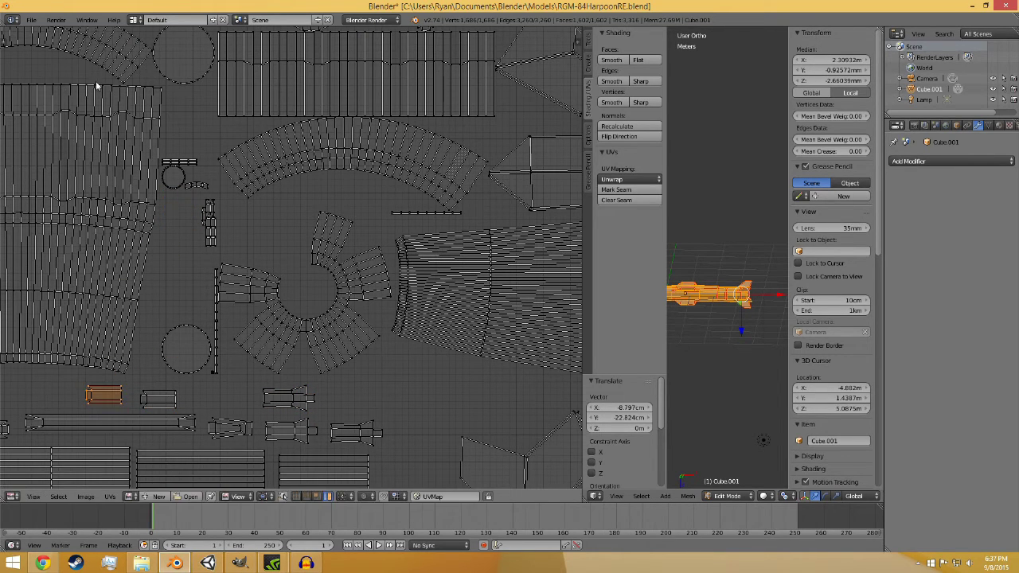
Step: Move the small overlapping island outside the layout's edge and scale it up by about 4.349
scroll(352, 166, "down", 2)
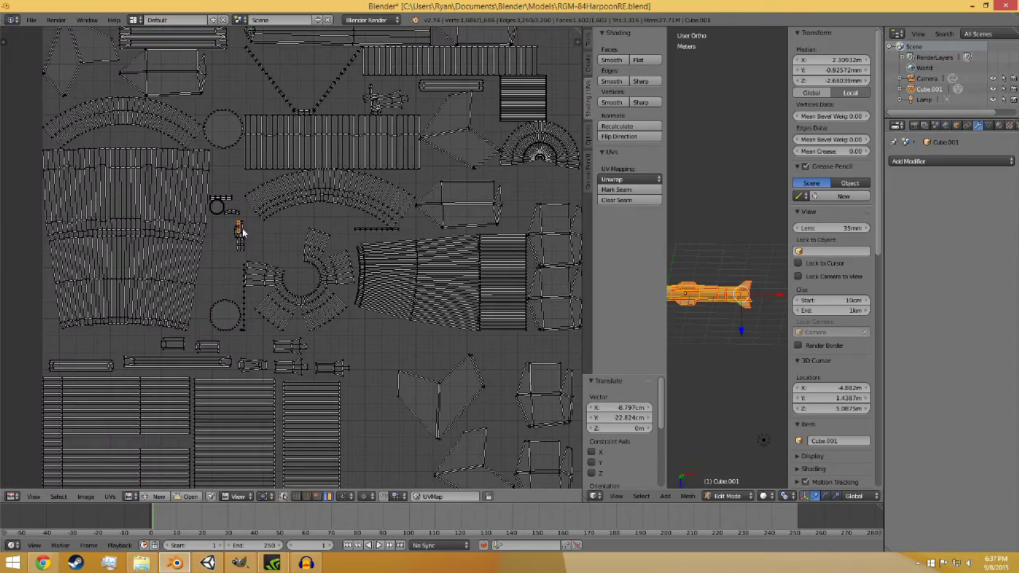
scroll(242, 231, "up", 6)
scroll(357, 154, "down", 5)
scroll(273, 205, "up", 1)
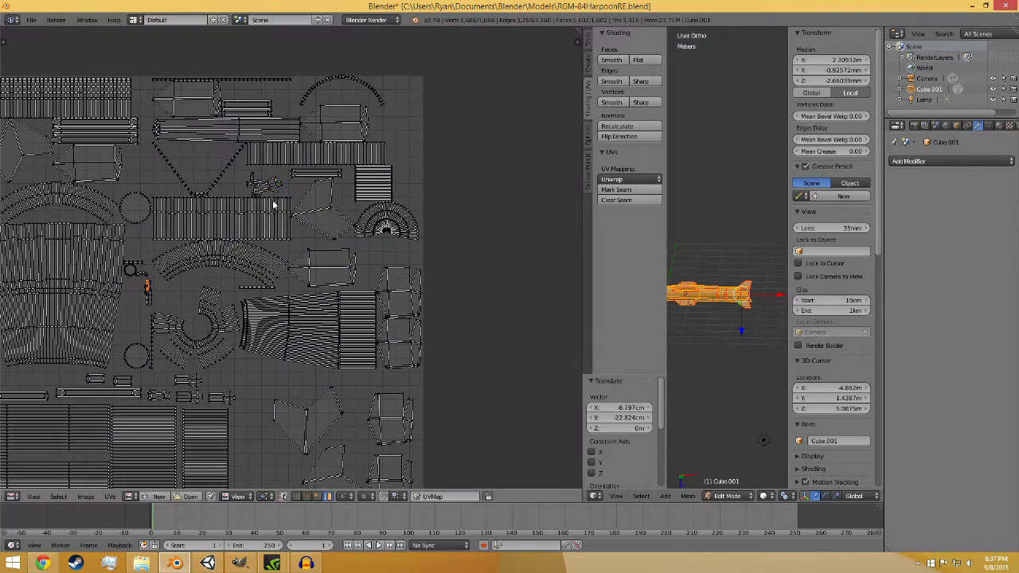
key("g")
left_click(484, 171)
key("s")
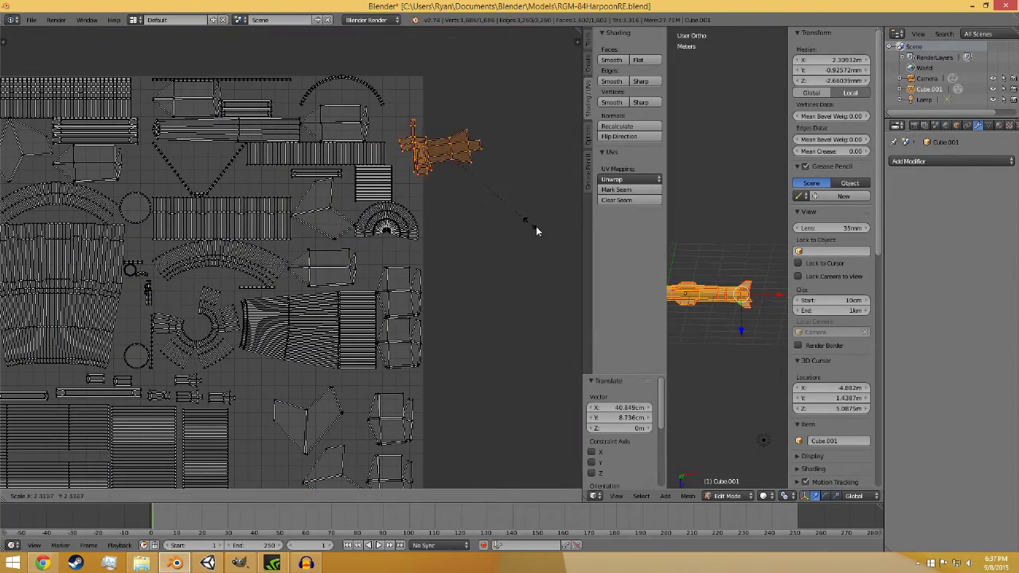
left_click(48, 273)
scroll(50, 262, "up", 4)
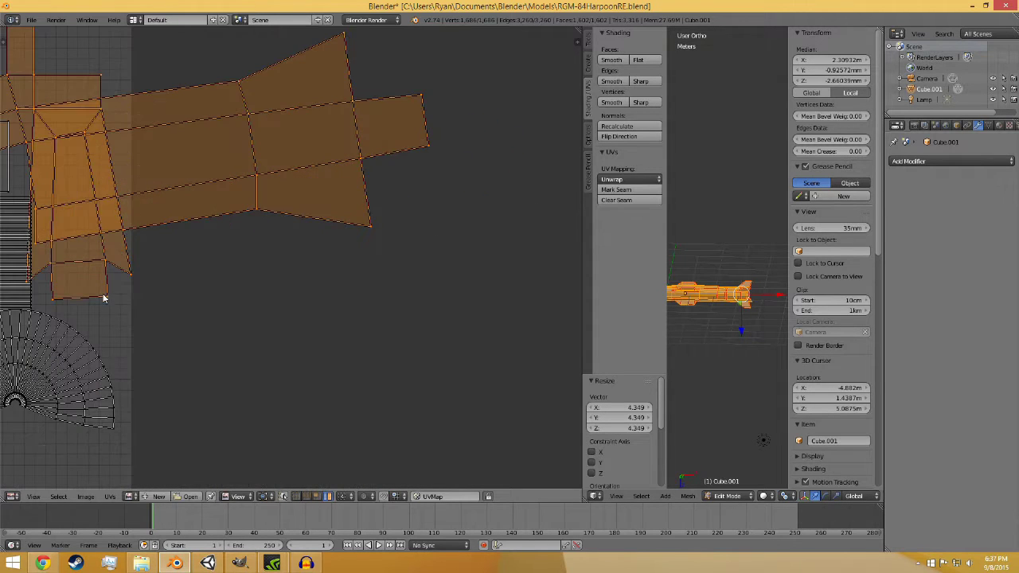
scroll(103, 296, "down", 2)
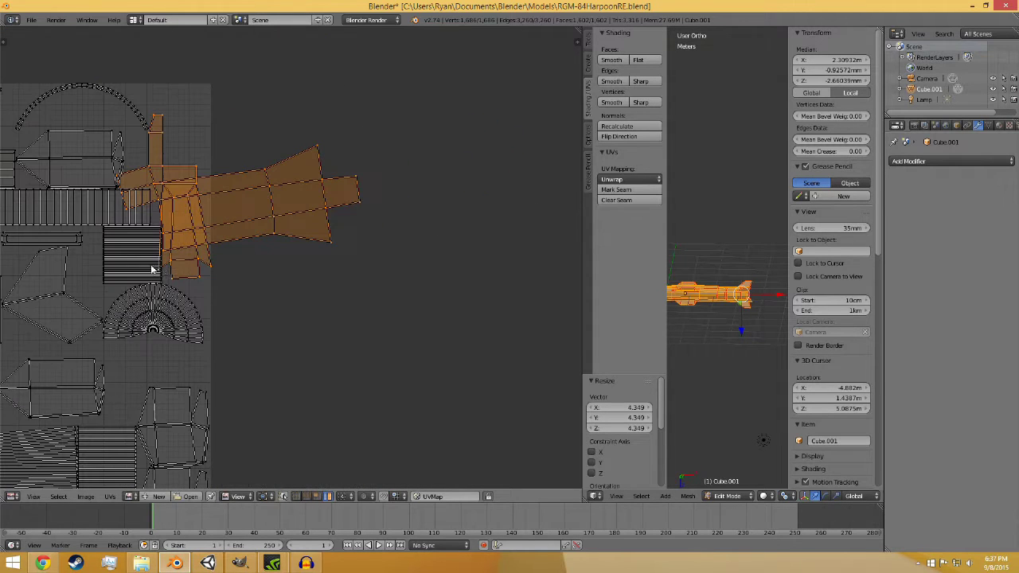
Step: Enable synced UV and mesh selection and try to move one face of the enlarged overlapping island
left_click(285, 497)
key("a")
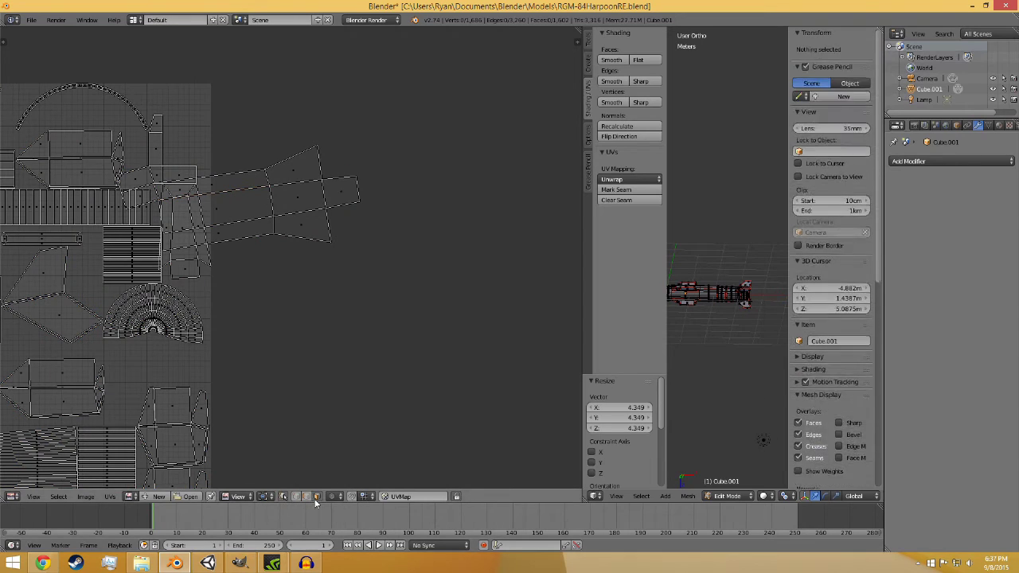
right_click(201, 218)
key("g")
left_click(239, 213)
key("ctrl+z")
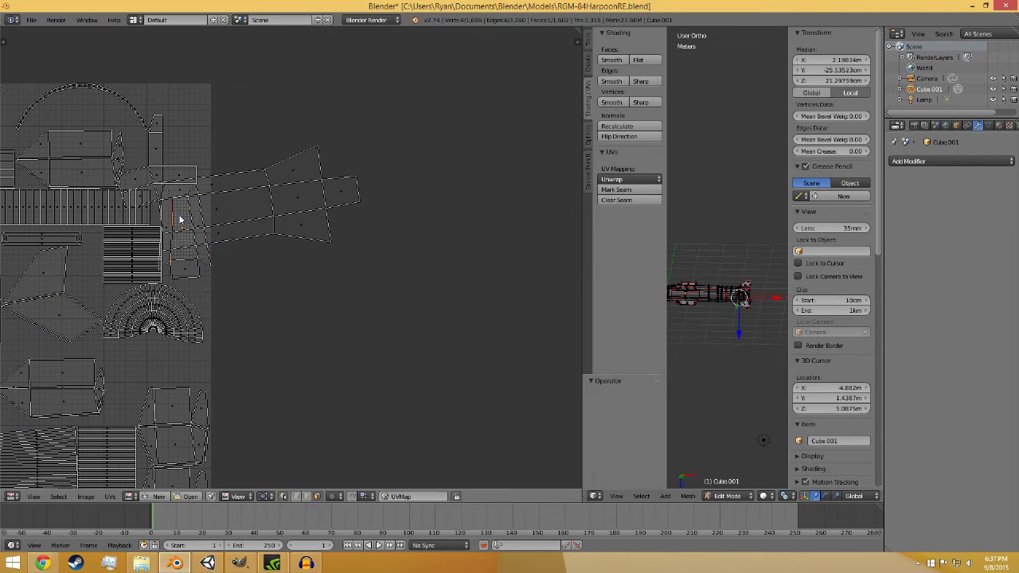
Step: Mark seams on the short edges crossing the side wall of the fin slot at the missile's tail, and clear the selection
middle_click_drag(719, 364, 774, 367)
scroll(688, 307, "up", 4)
scroll(774, 366, "up", 3)
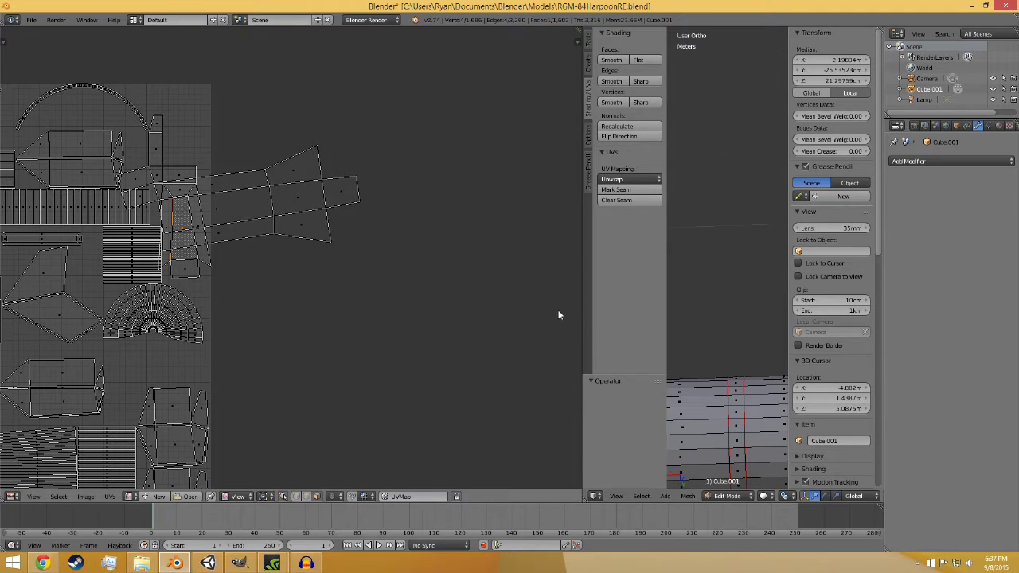
left_click_drag(582, 313, 231, 314)
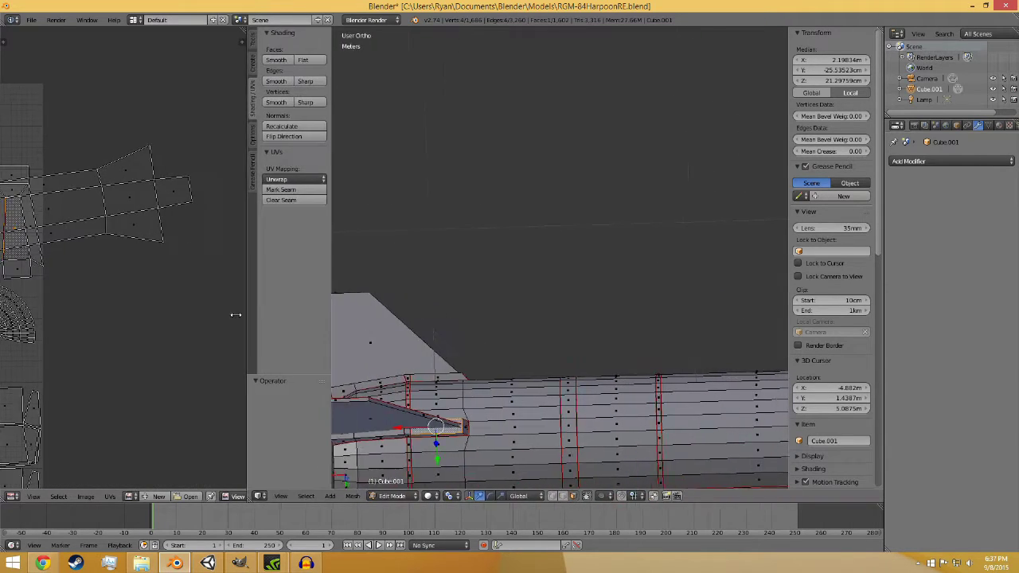
scroll(560, 361, "up", 4)
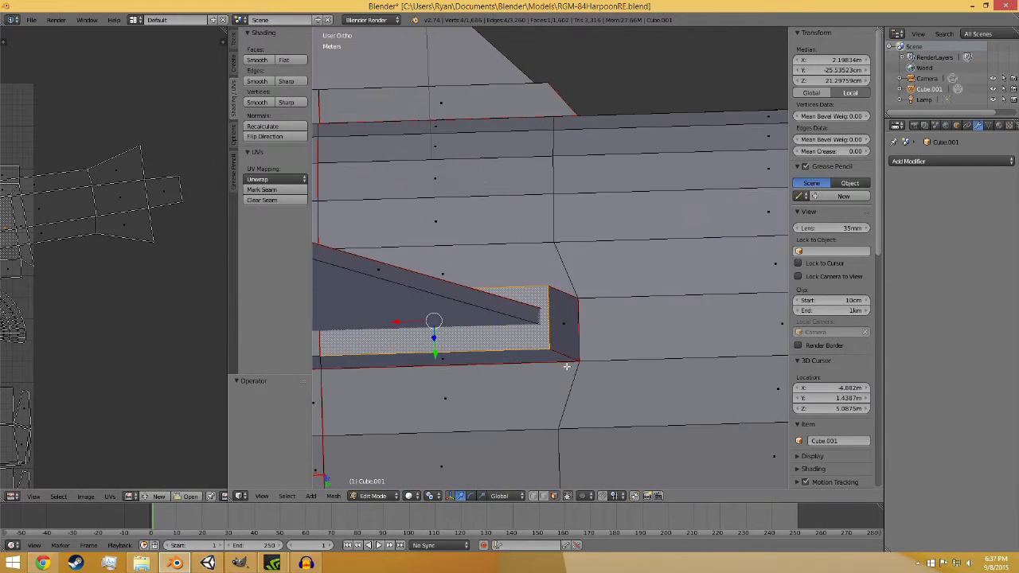
mouse_move(561, 362)
middle_mouse_down()
mouse_move(584, 359)
mouse_move(573, 354)
middle_mouse_up()
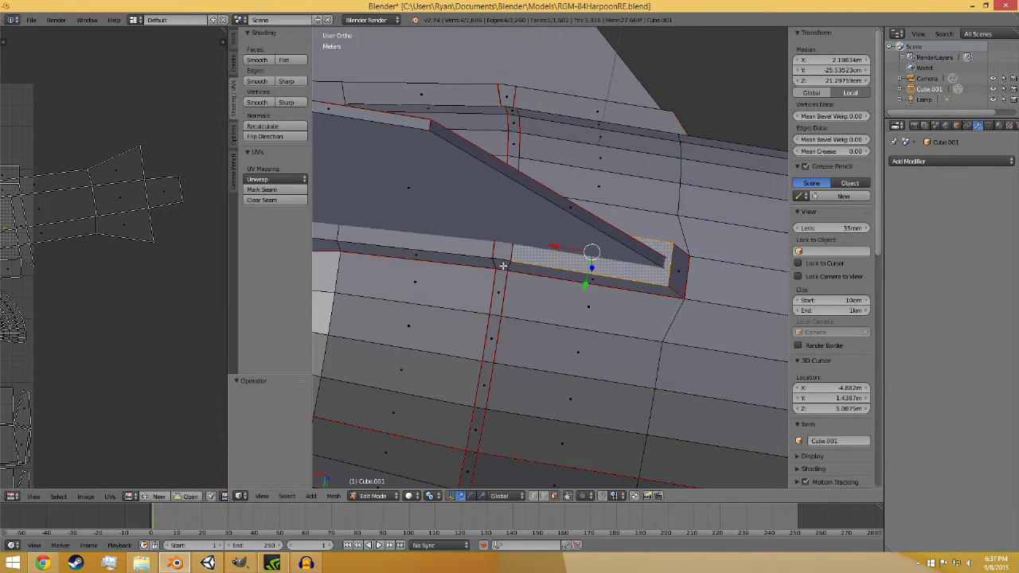
scroll(503, 265, "up", 4)
scroll(443, 305, "up", 3)
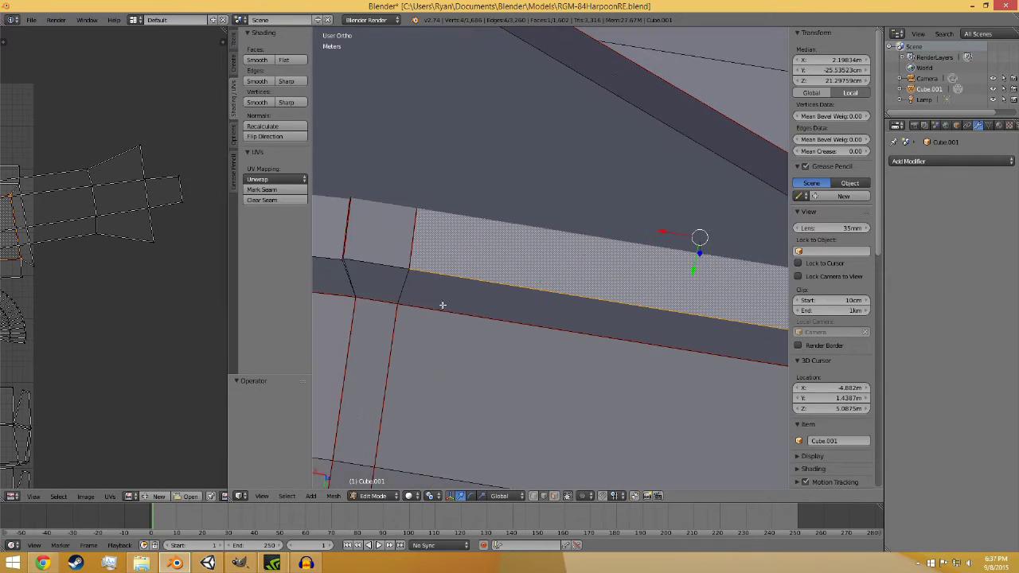
right_click(342, 281)
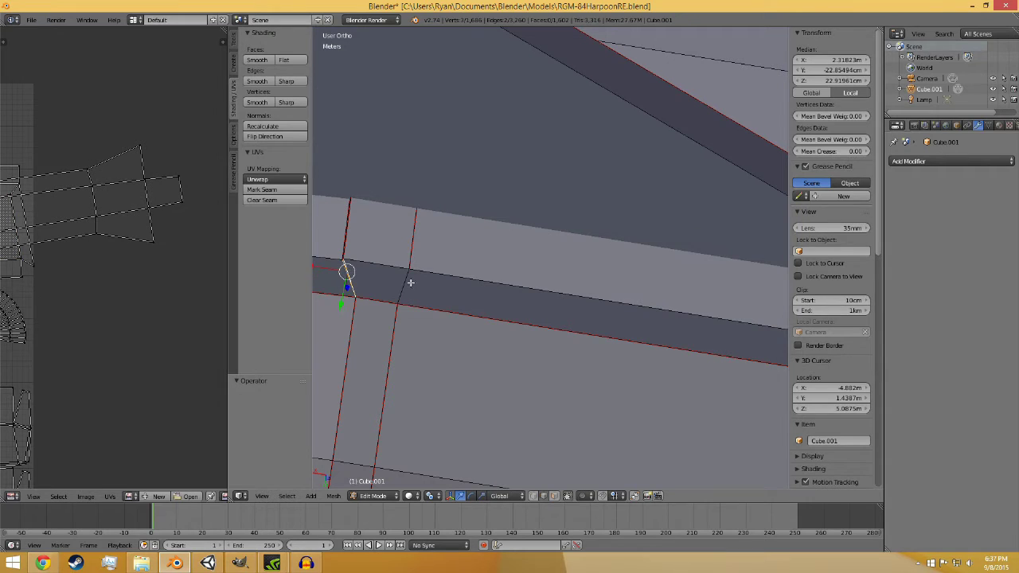
left_click(292, 192)
scroll(501, 324, "down", 3)
key("a")
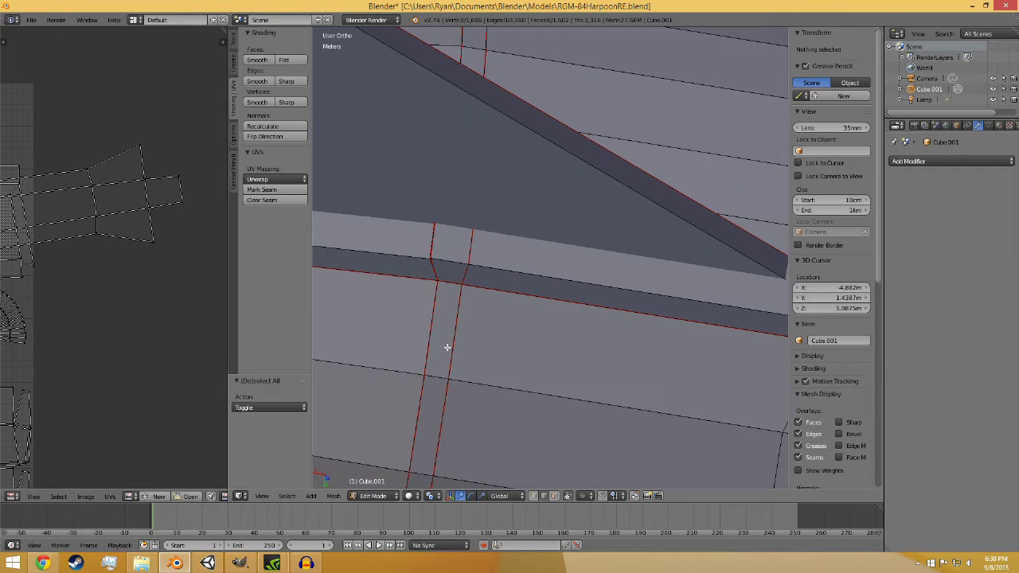
Step: Examine the seams around the tail fins and look over the islands across the whole UV layout
scroll(449, 347, "down", 4)
mouse_move(448, 347)
middle_mouse_down()
mouse_move(429, 340)
mouse_move(451, 350)
middle_mouse_up()
scroll(616, 387, "down", 3)
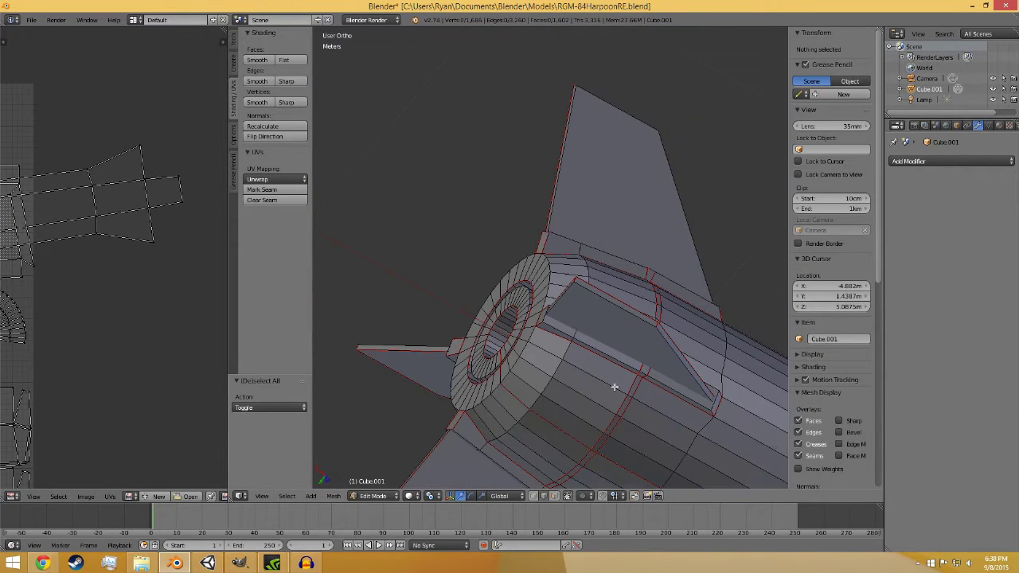
scroll(194, 324, "down", 3)
scroll(193, 325, "up", 8)
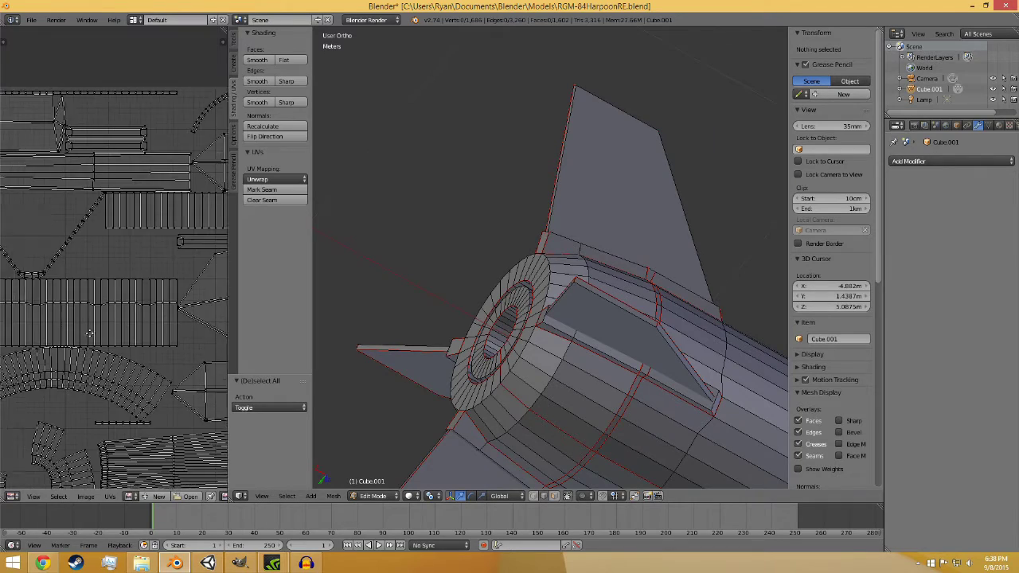
scroll(198, 324, "up", 4)
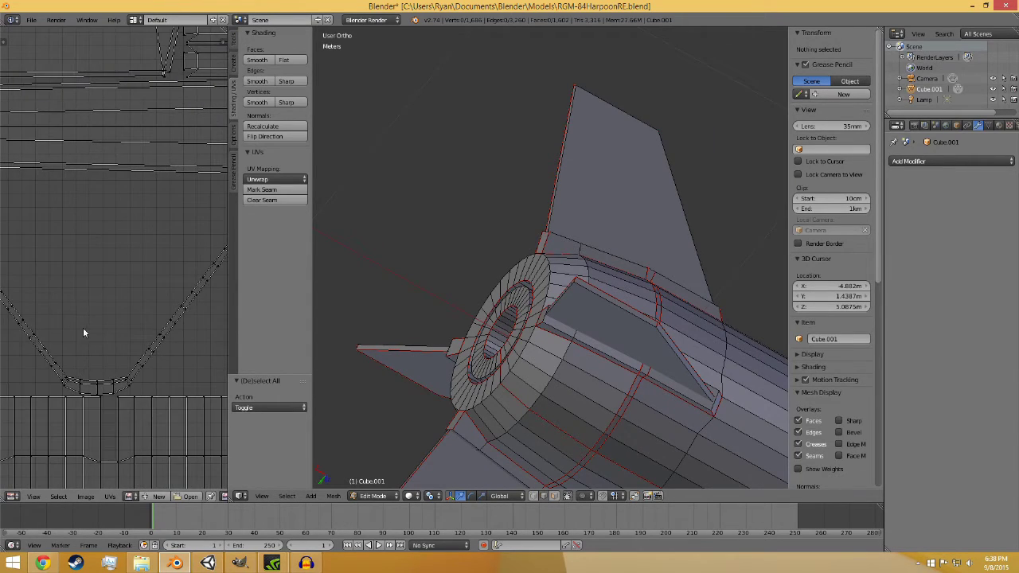
scroll(82, 332, "down", 3)
scroll(155, 390, "up", 3)
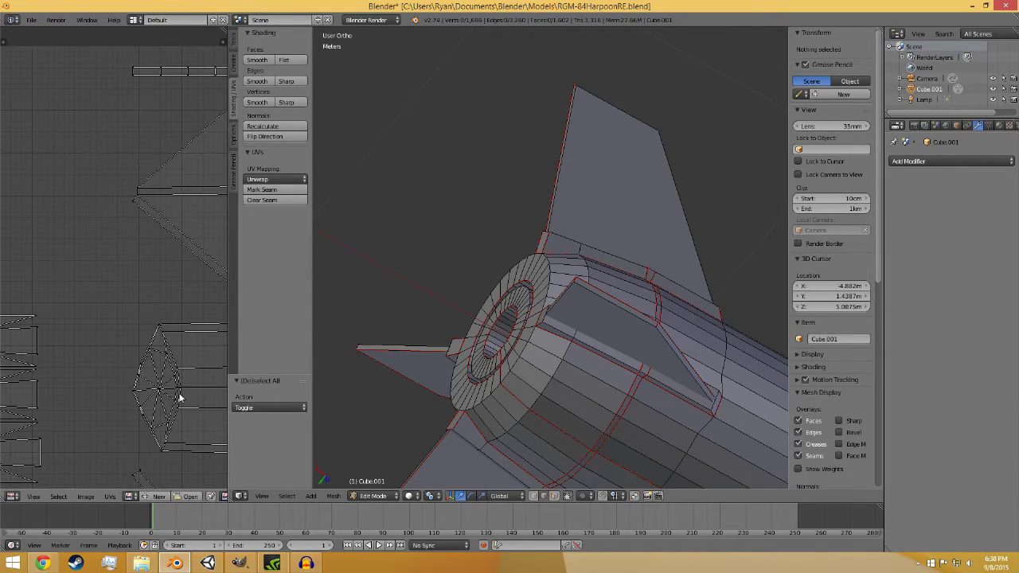
scroll(180, 398, "down", 3)
scroll(69, 386, "up", 2)
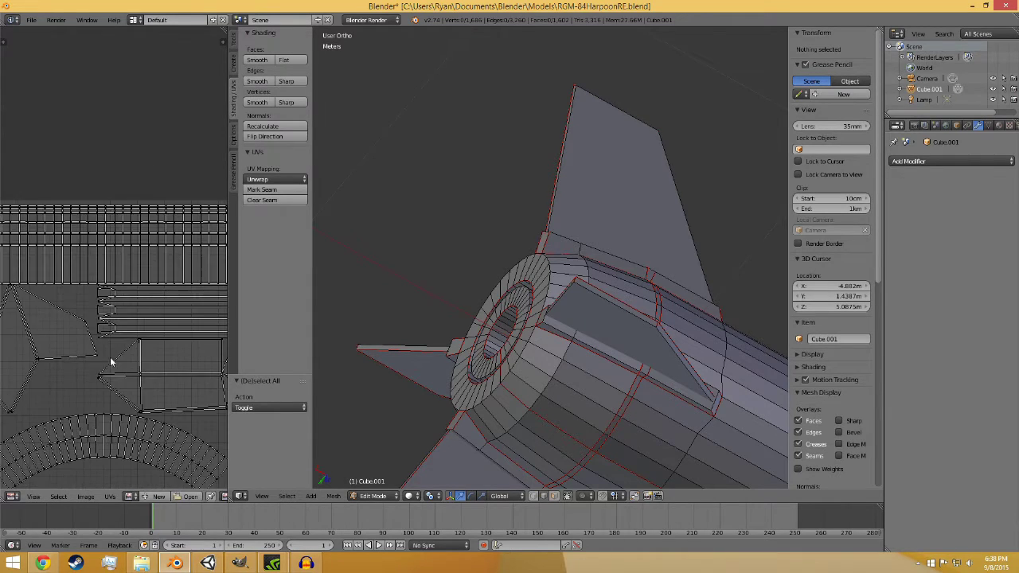
middle_click_drag(55, 365, 162, 383)
scroll(143, 432, "down", 1)
middle_click_drag(143, 432, 45, 278)
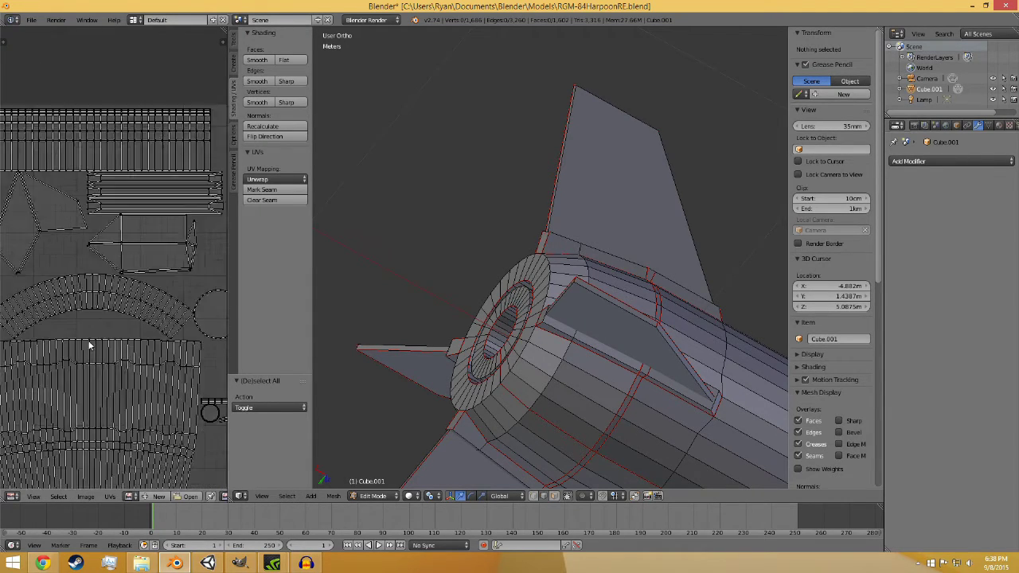
scroll(89, 344, "down", 2)
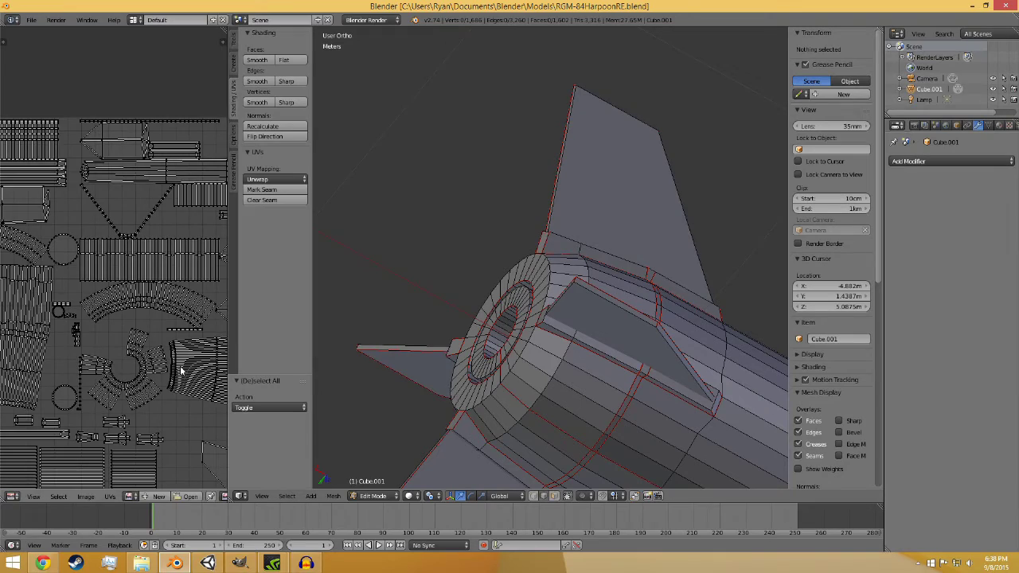
middle_click_drag(177, 378, 92, 457)
scroll(112, 460, "up", 6)
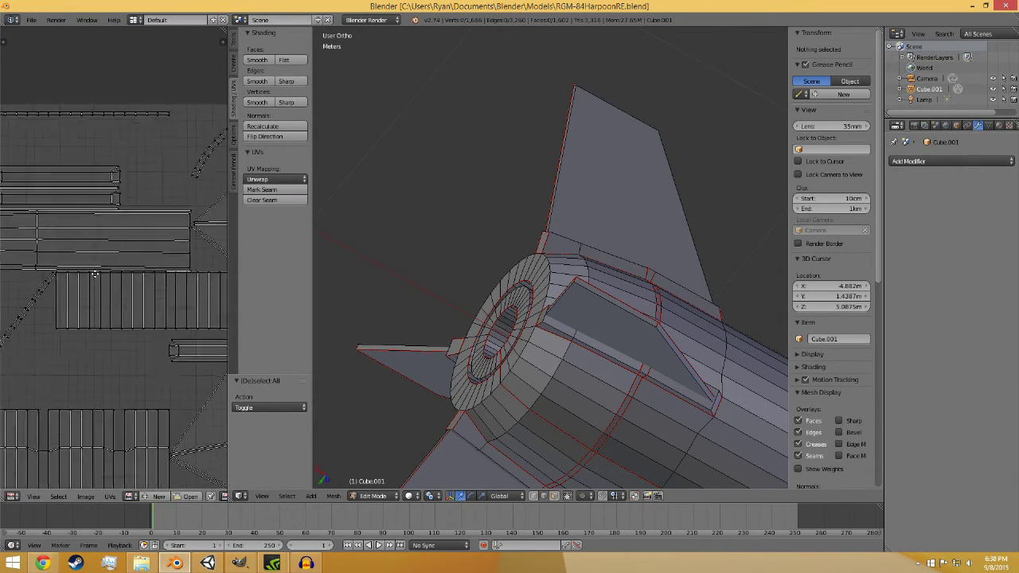
scroll(135, 320, "down", 4)
Step: Select the entire mesh and try a Smart UV Project with angle limit 66 and island margin 0
key("a")
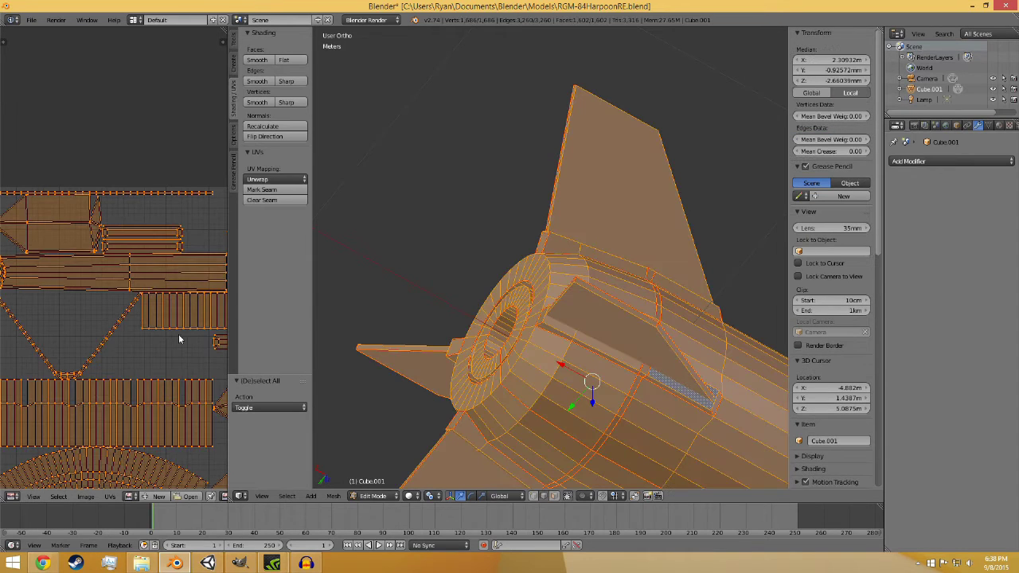
left_click(274, 179)
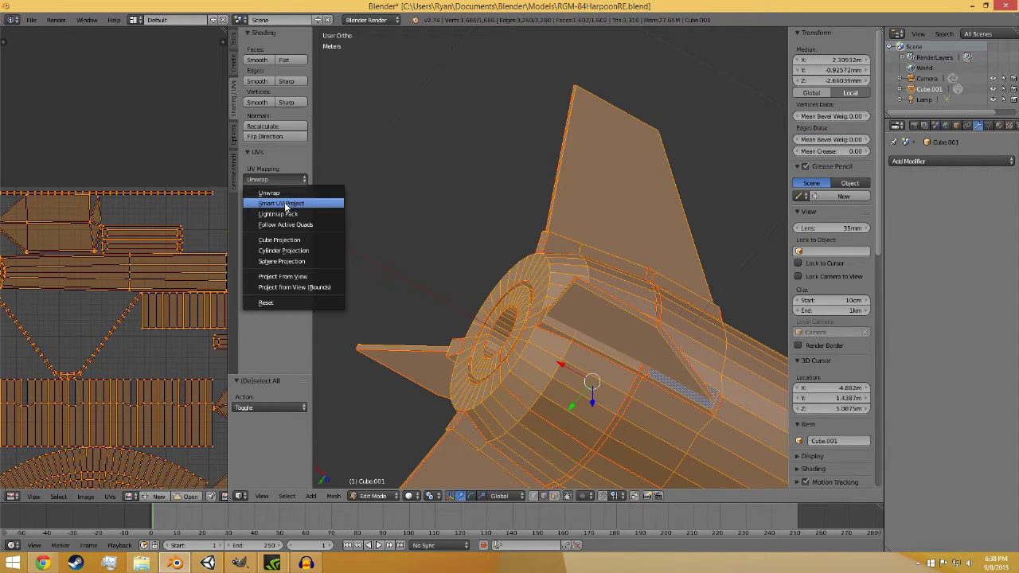
left_click(283, 198)
left_click(302, 270)
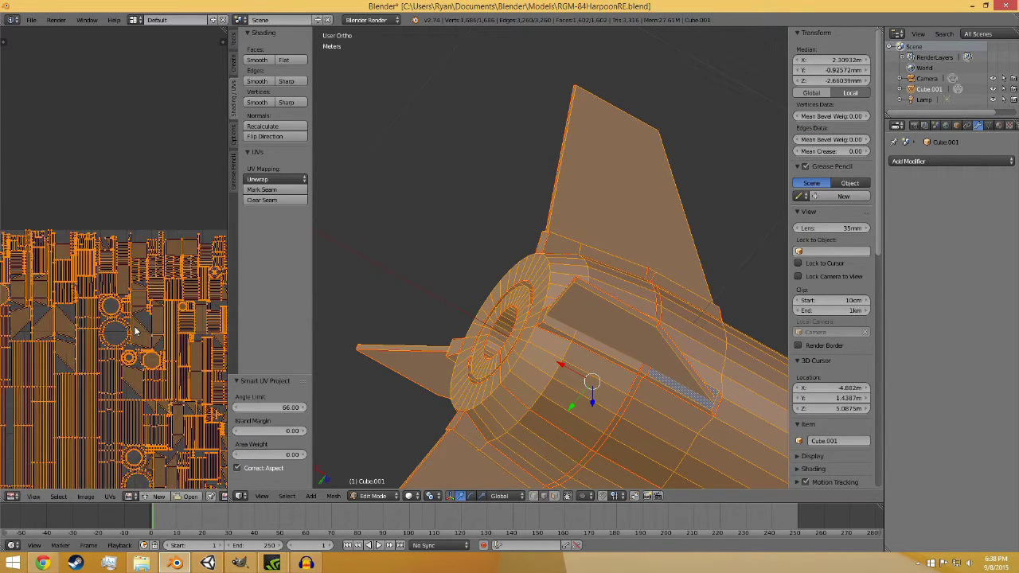
Step: Unwrap the whole missile again along its seams, enlarge the UV view, and turn off synced selection
left_click(266, 179)
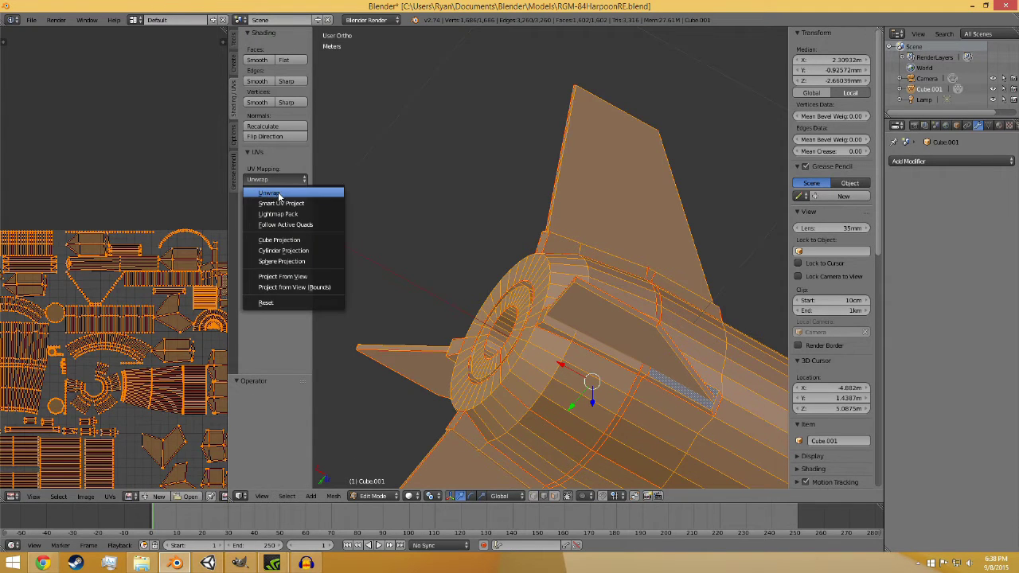
left_click(271, 193)
left_click_drag(228, 329, 570, 335)
scroll(342, 385, "down", 2)
left_click(284, 496)
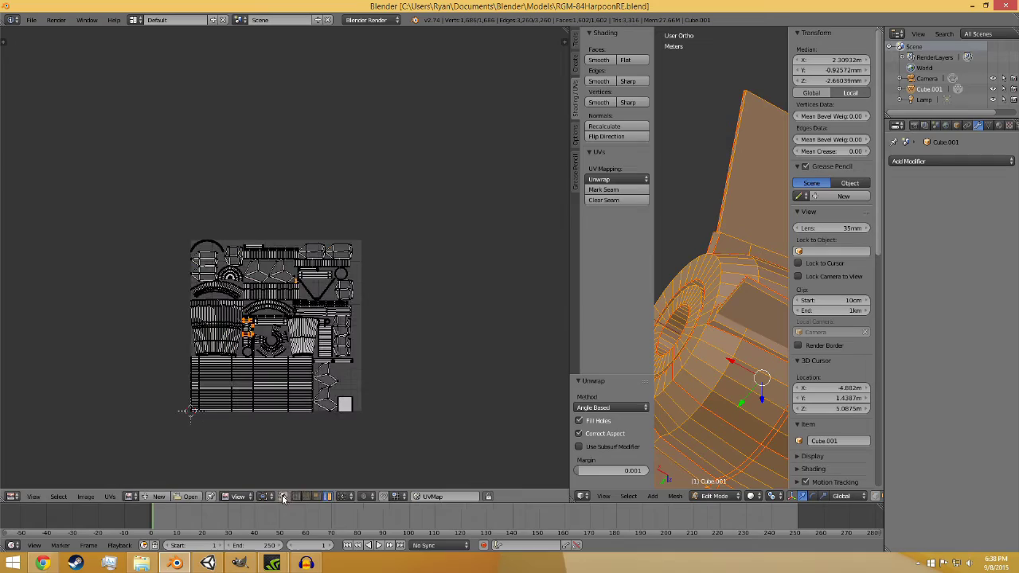
Step: Examine the unwrapped islands across the UV layout, picking out the curved strip and the small pieces among the body sections
left_click(689, 204)
scroll(319, 359, "up", 5)
key("l")
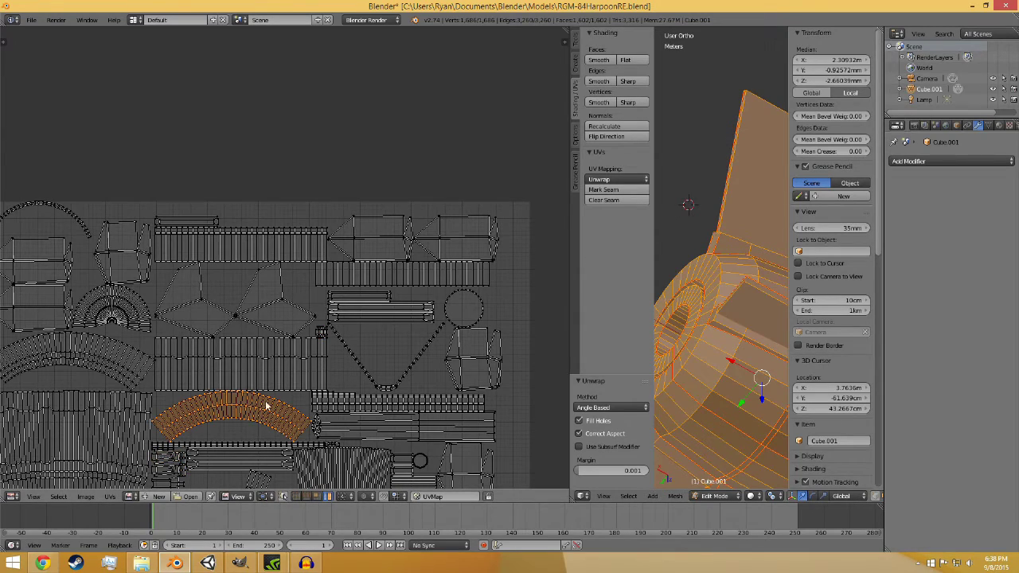
right_click(318, 334)
scroll(383, 420, "up", 4)
middle_click_drag(382, 421, 391, 239)
scroll(391, 239, "down", 5)
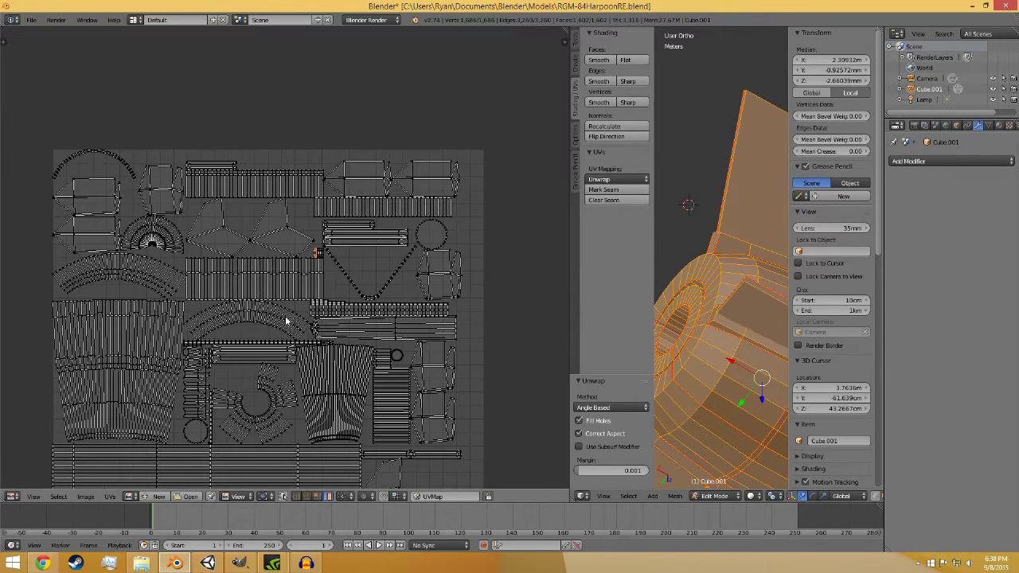
scroll(137, 368, "down", 2)
key("l")
scroll(432, 178, "up", 5)
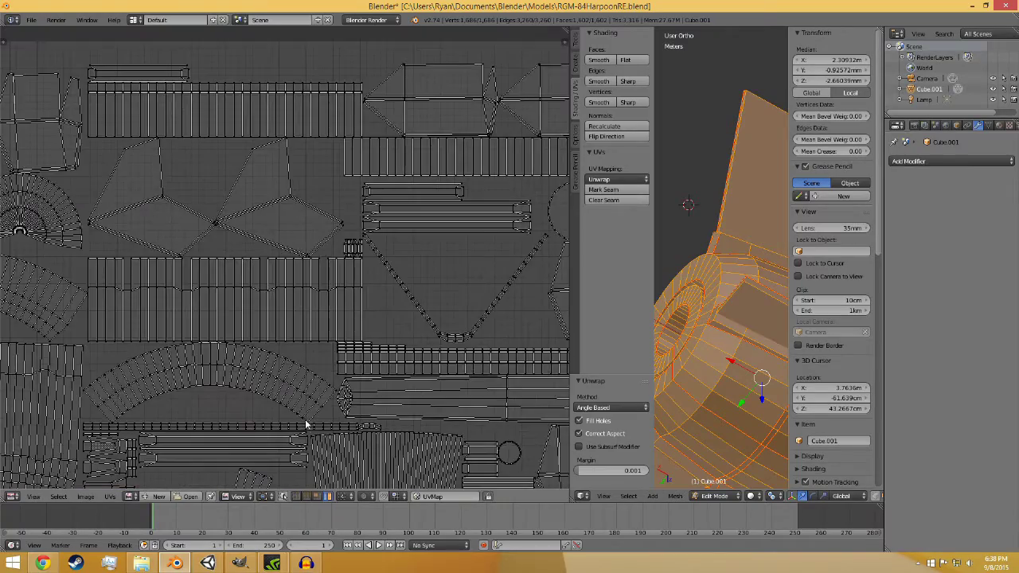
Step: Scale the large slotted body island to 0.75 and move it into the lower-left corner of the UV space
middle_click_drag(432, 177, 443, 152)
scroll(360, 251, "down", 3)
scroll(313, 303, "up", 4)
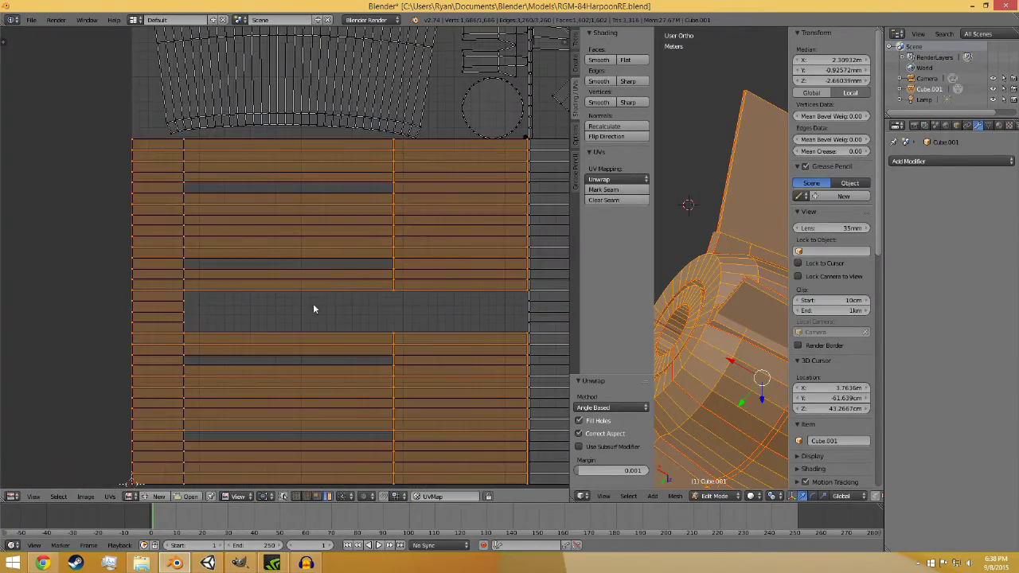
key("s")
left_click(390, 318)
key("g")
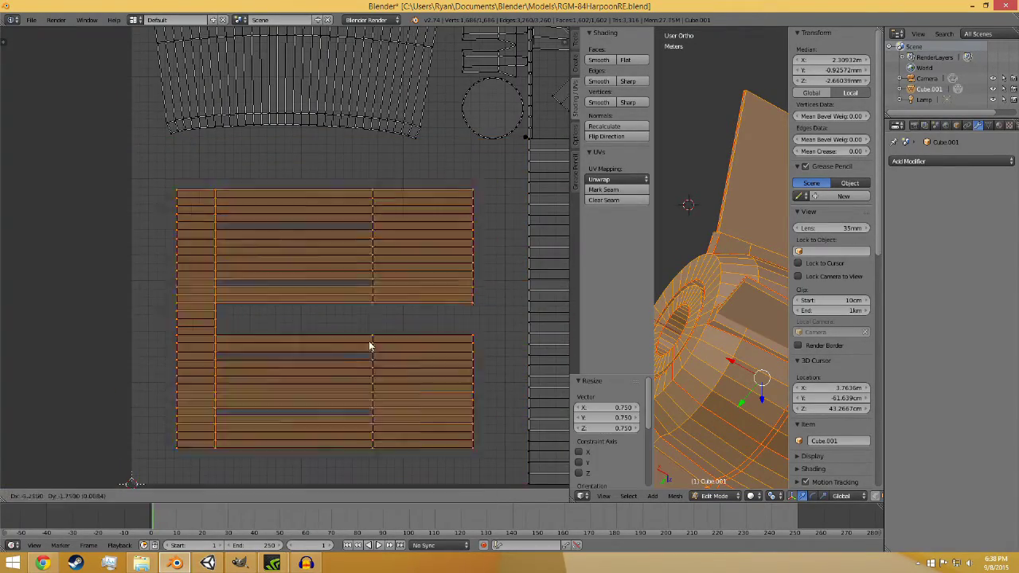
left_click(344, 364)
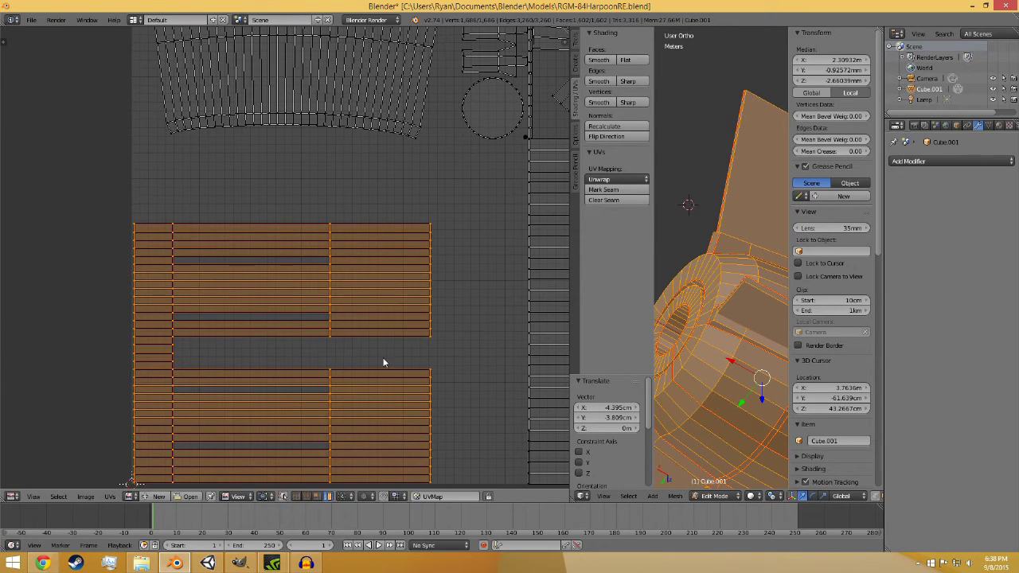
Step: Scale the neighbouring striped rectangular body island to 0.687 and move it against the slotted body island
middle_click_drag(384, 359, 418, 300)
scroll(418, 299, "up", 1)
scroll(454, 319, "down", 2)
right_click(402, 306)
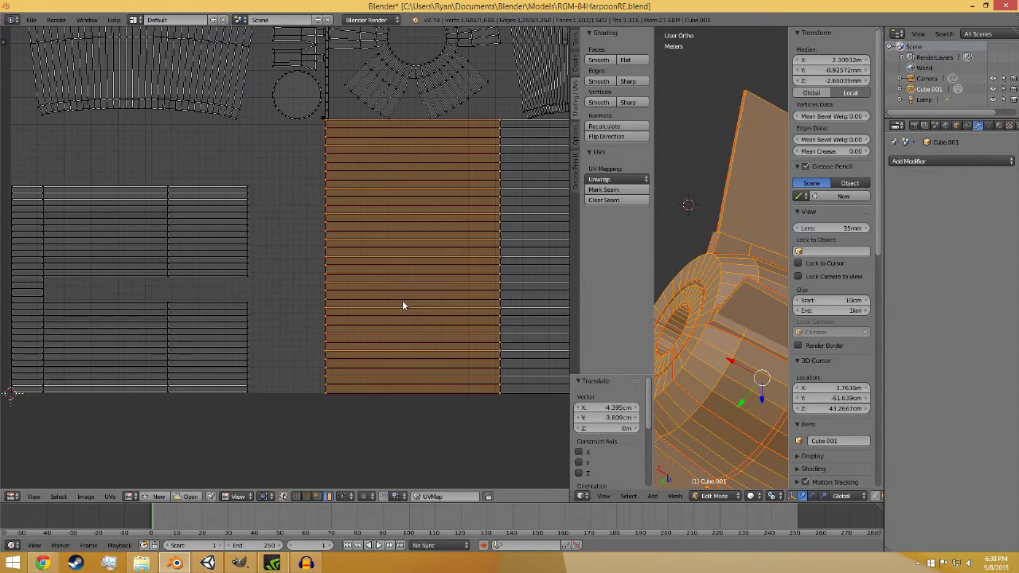
key("s")
left_click(462, 298)
key("g")
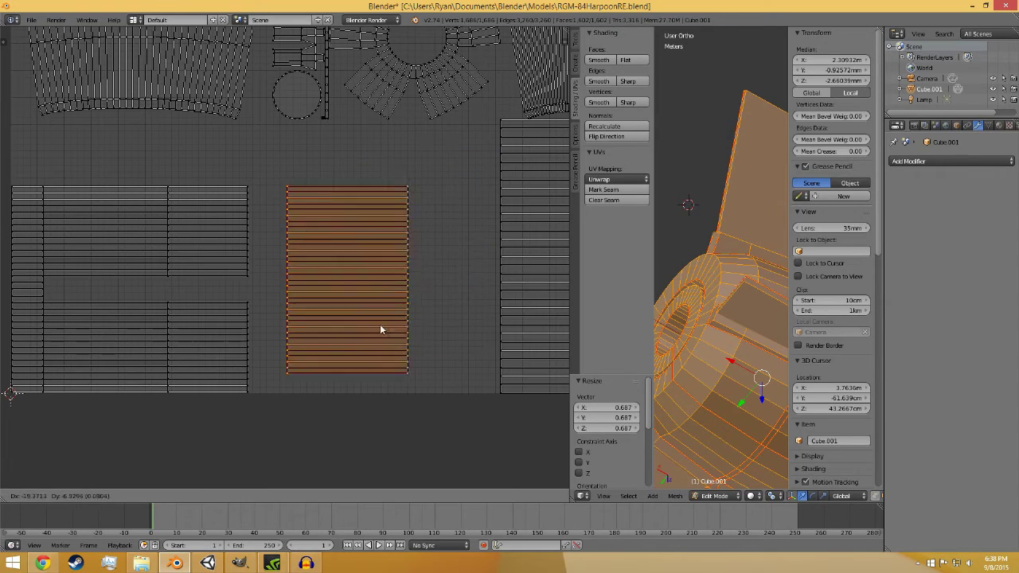
left_click(364, 343)
Step: Fine-tune the striped island by scaling it 1.11 and 0.978, nudging it level with the slotted body island
key("s")
left_click(378, 342)
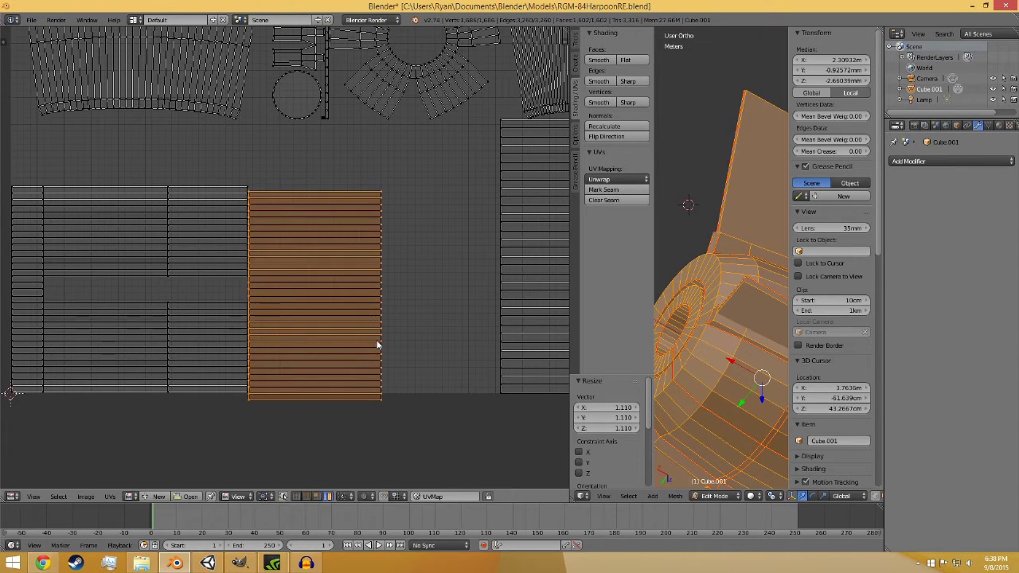
key("g")
left_click(386, 333)
key("s")
left_click(383, 336)
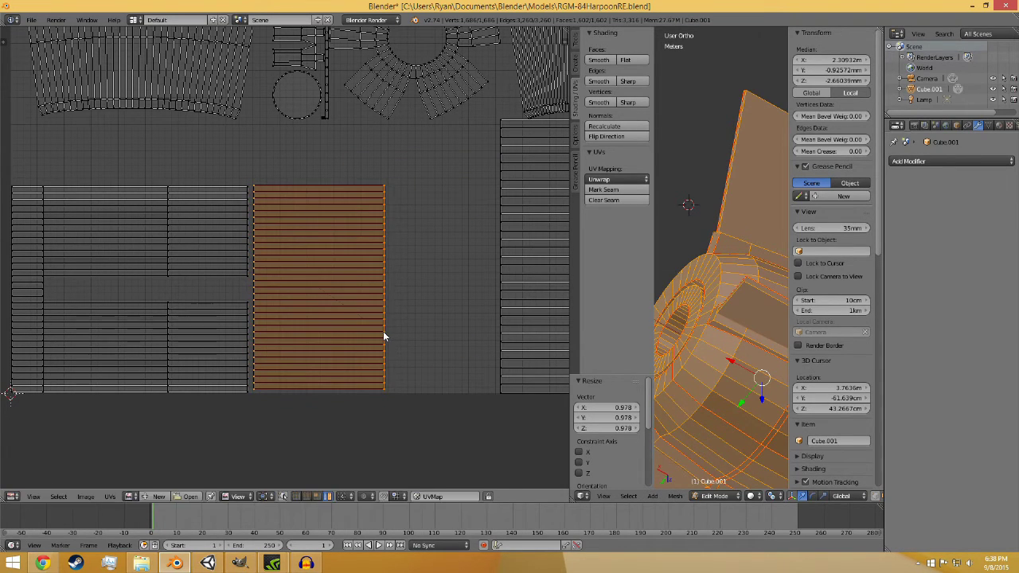
key("g")
left_click(382, 338)
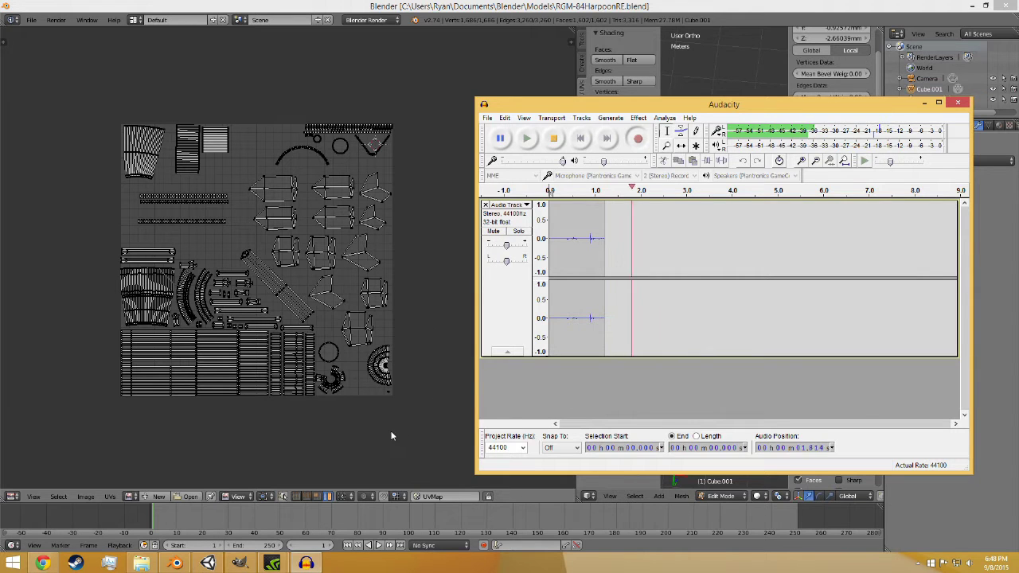
Step: Save the model file with the rearranged UV layout
left_click(390, 434)
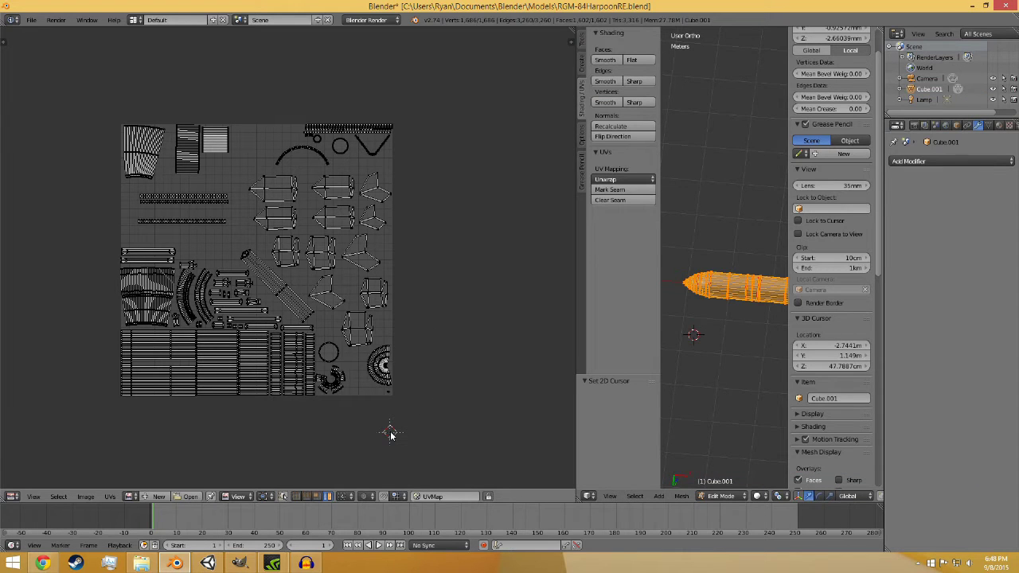
key("ctrl+s")
left_click(390, 433)
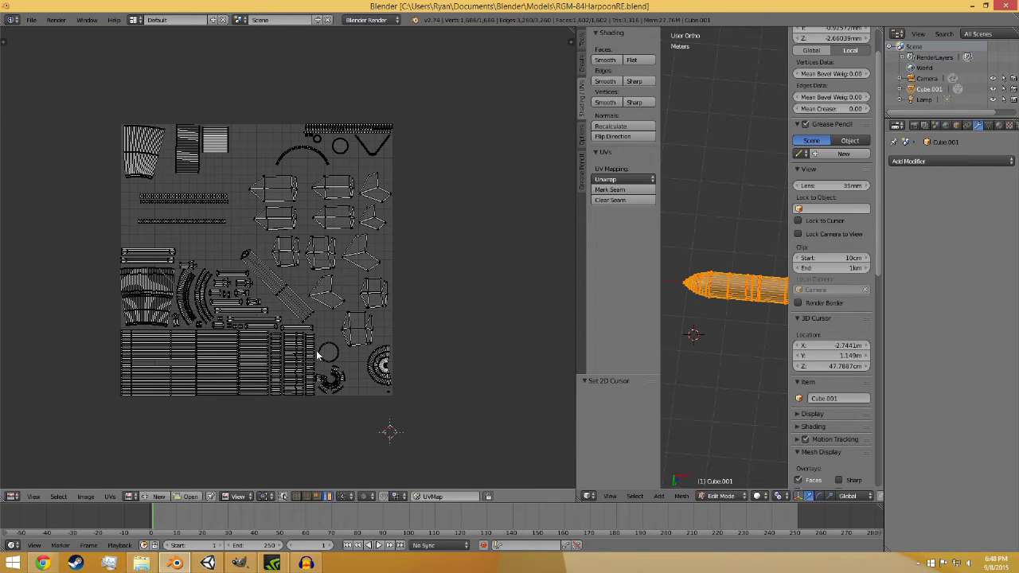
Step: Select all UV islands and create a new image named RGM84REAO for them
middle_click_drag(237, 355, 289, 386)
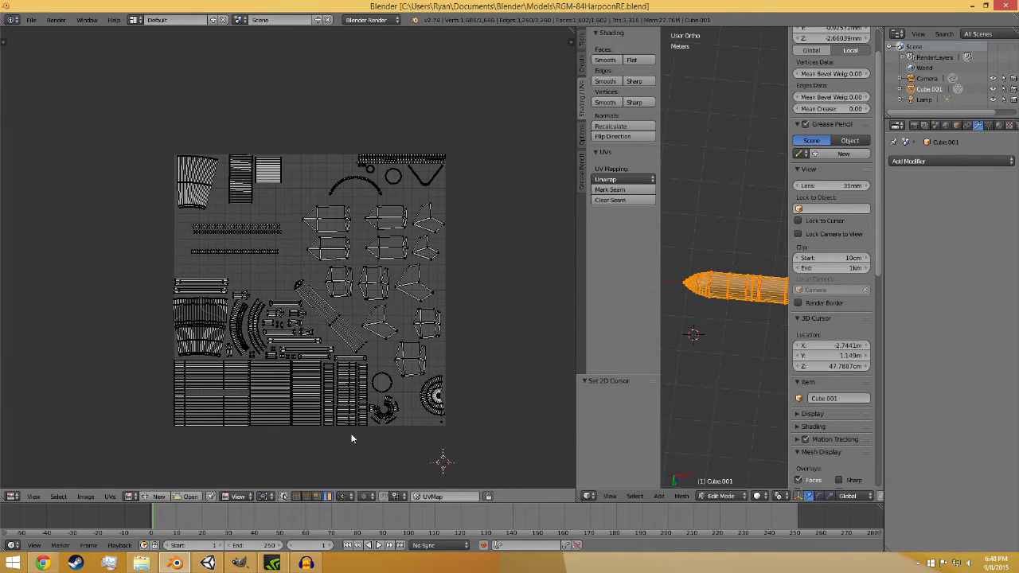
key("a")
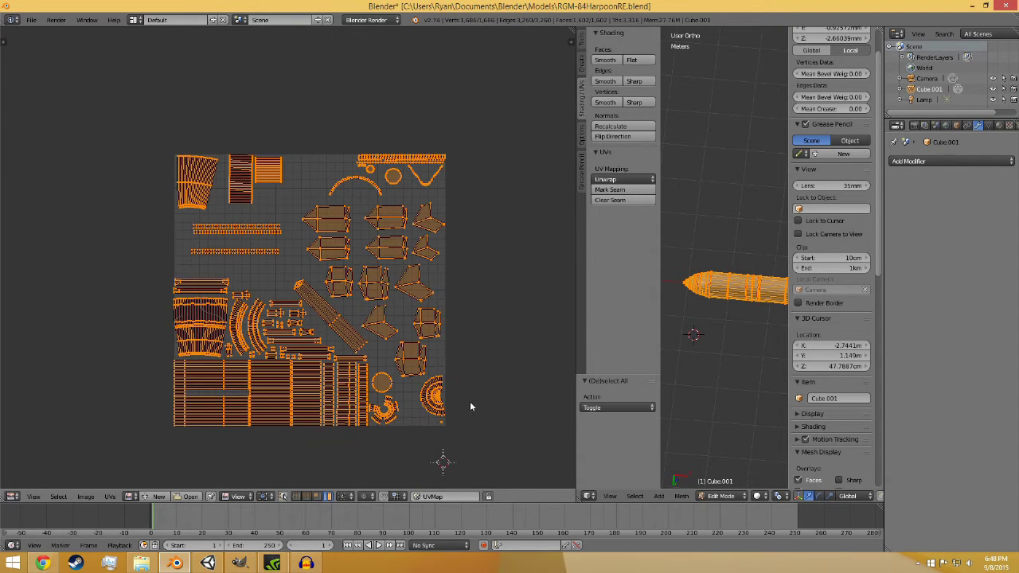
left_click(159, 498)
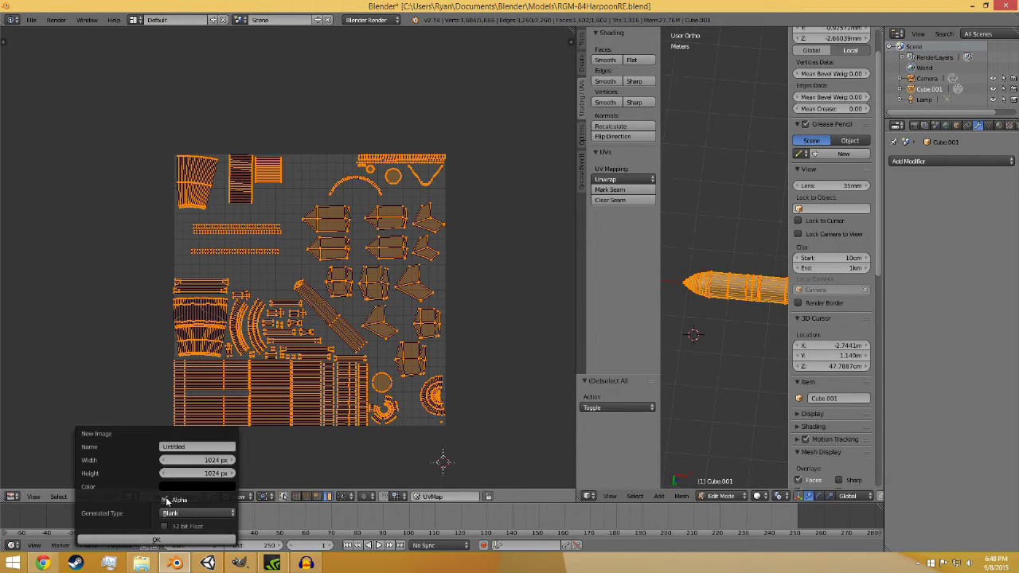
left_click(207, 447)
left_click(157, 541)
scroll(470, 428, "down", 4)
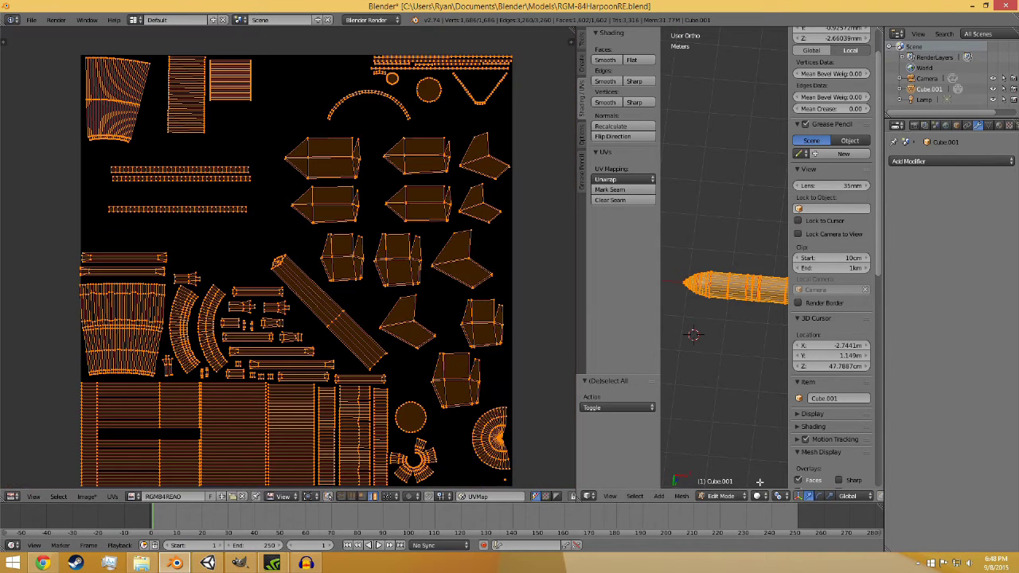
Step: Enlarge the 3D view, switch the missile to Object Mode, and display it with Texture shading
left_click(565, 334)
left_click_drag(576, 335, 309, 331)
left_click(454, 496)
left_click(450, 486)
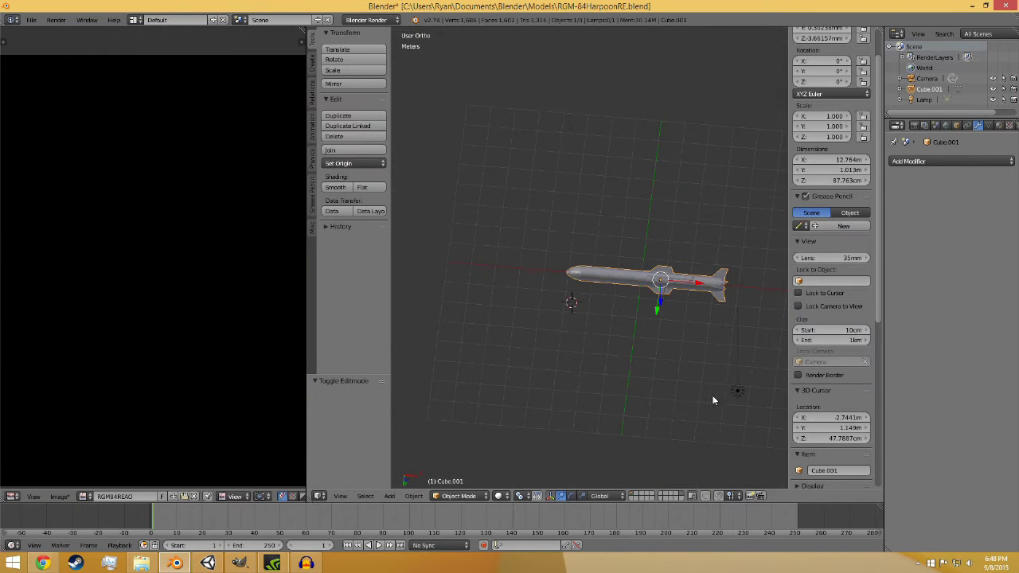
scroll(588, 366, "up", 4)
left_click(500, 496)
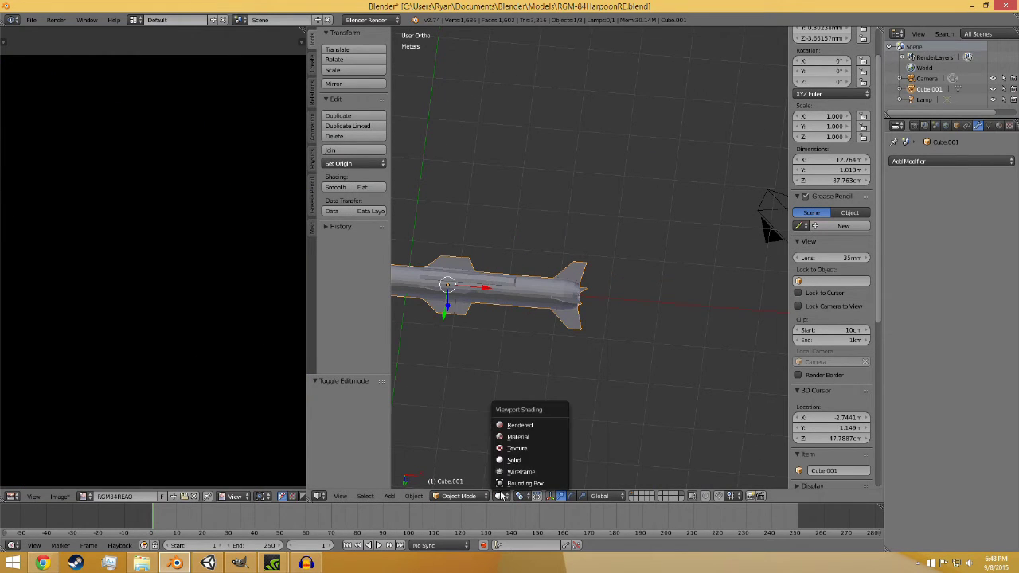
left_click(524, 449)
Step: View the missile from the front over the reference drawing and return it to Edit Mode
key("KP_1")
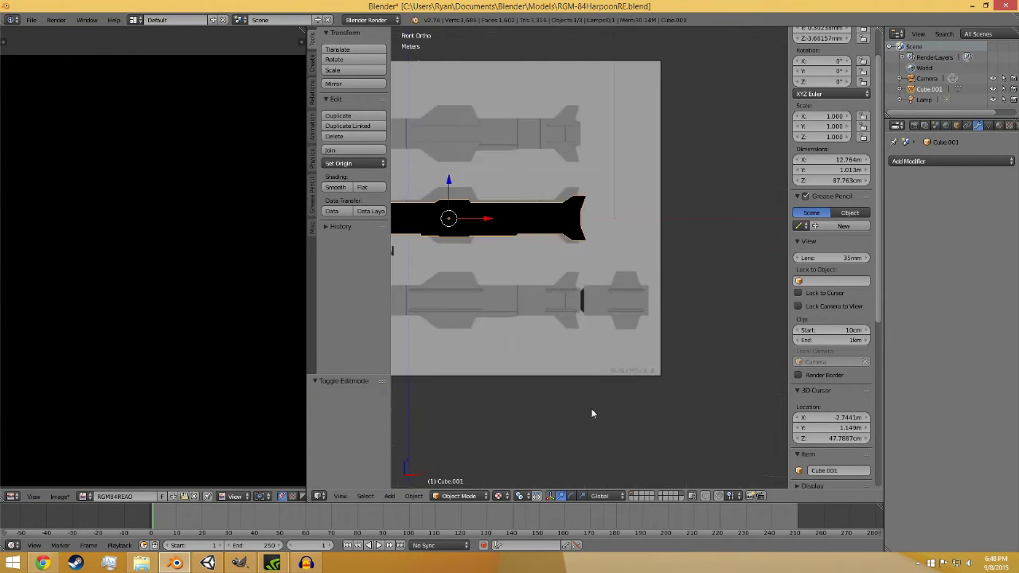
middle_click_drag(495, 358, 553, 457, "shift")
scroll(600, 409, "down", 1)
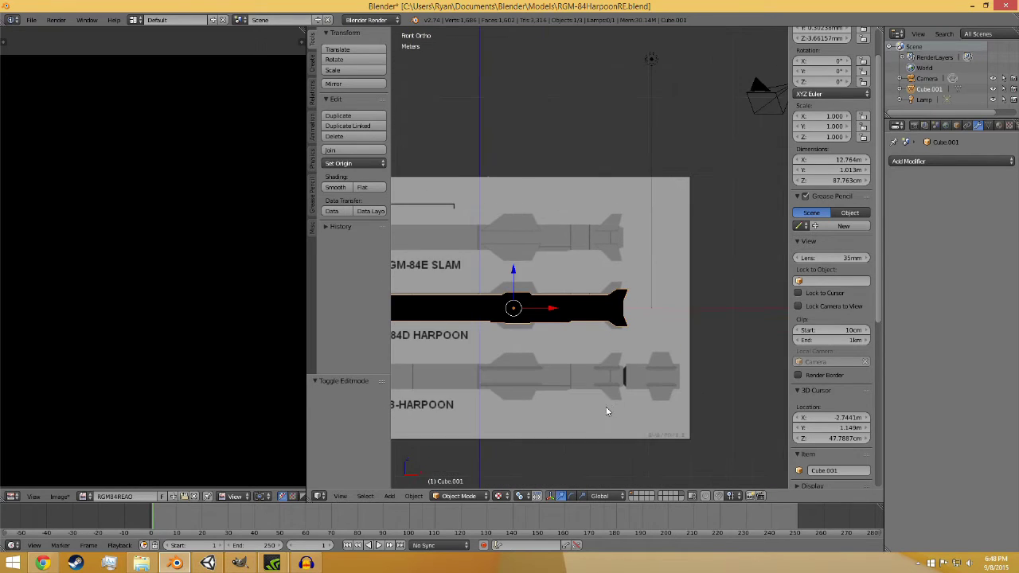
scroll(613, 405, "up", 2)
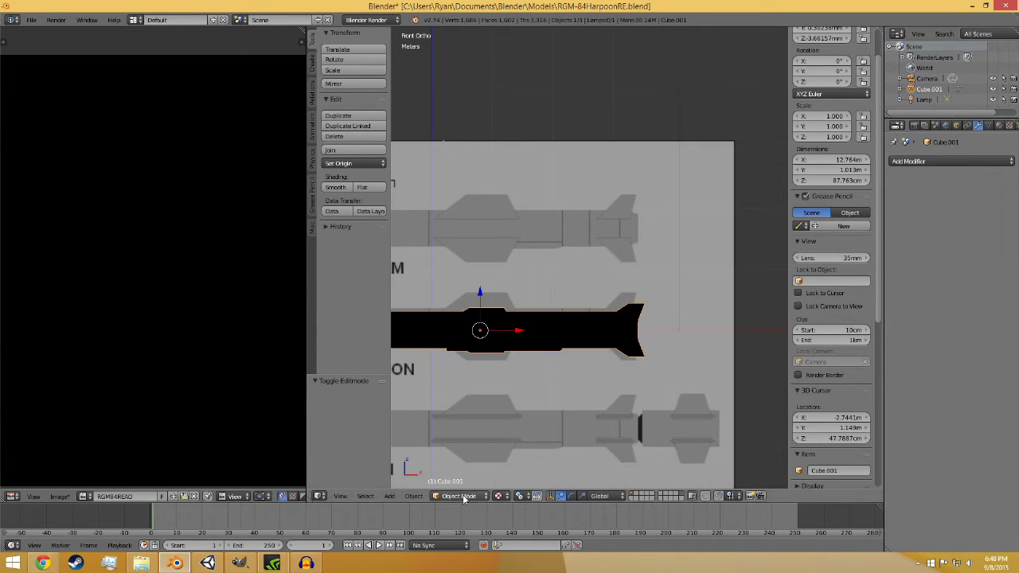
left_click(546, 383)
key("a")
key("a")
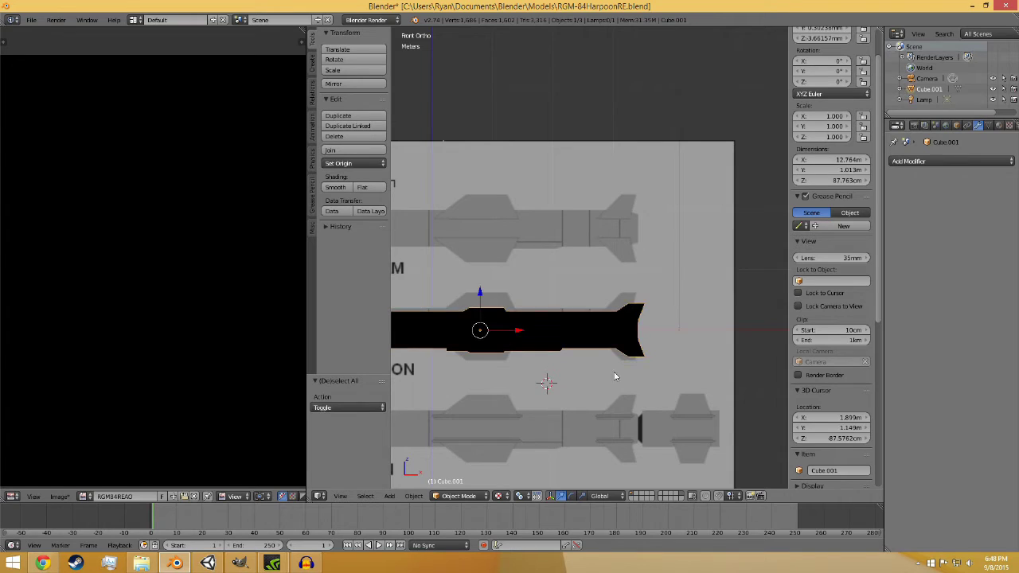
left_click(458, 495)
left_click(456, 469)
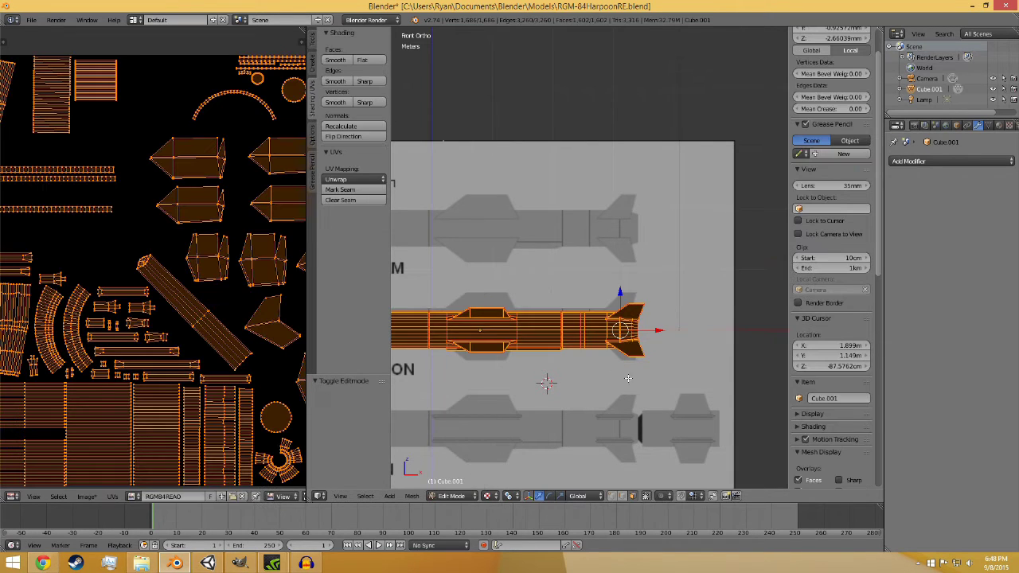
Step: Enable the world's Ambient Occlusion with Multiply blending and set the gather samples to 15
left_click(946, 126)
left_click(900, 330)
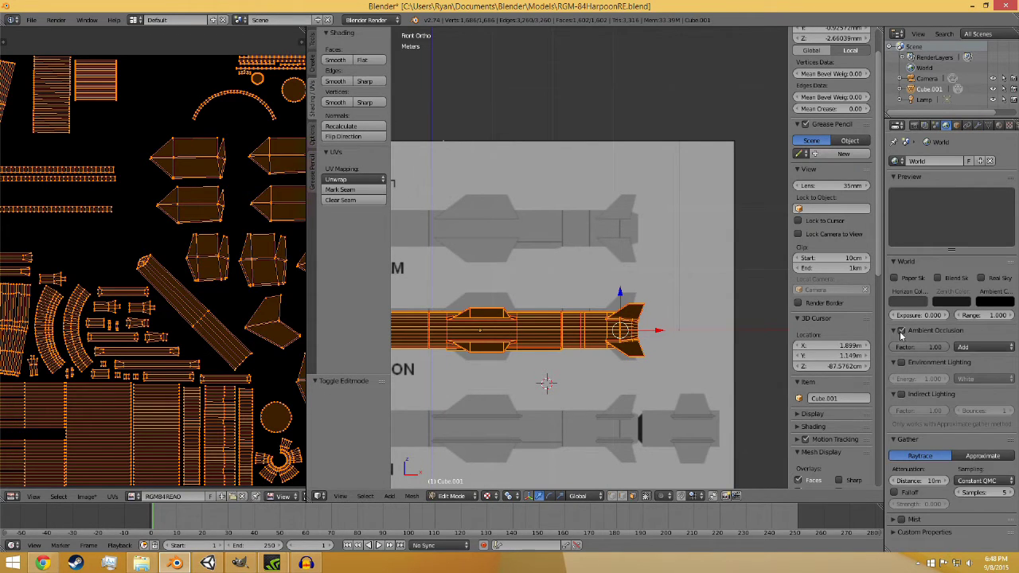
left_click(985, 347)
left_click(983, 335)
left_click(1011, 494)
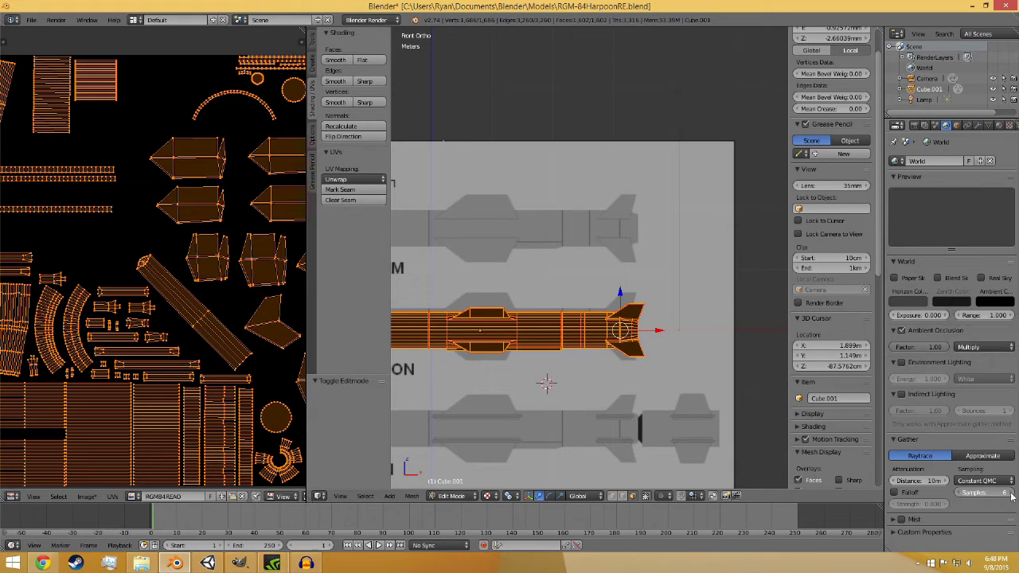
left_click_drag(1012, 494, 1009, 459)
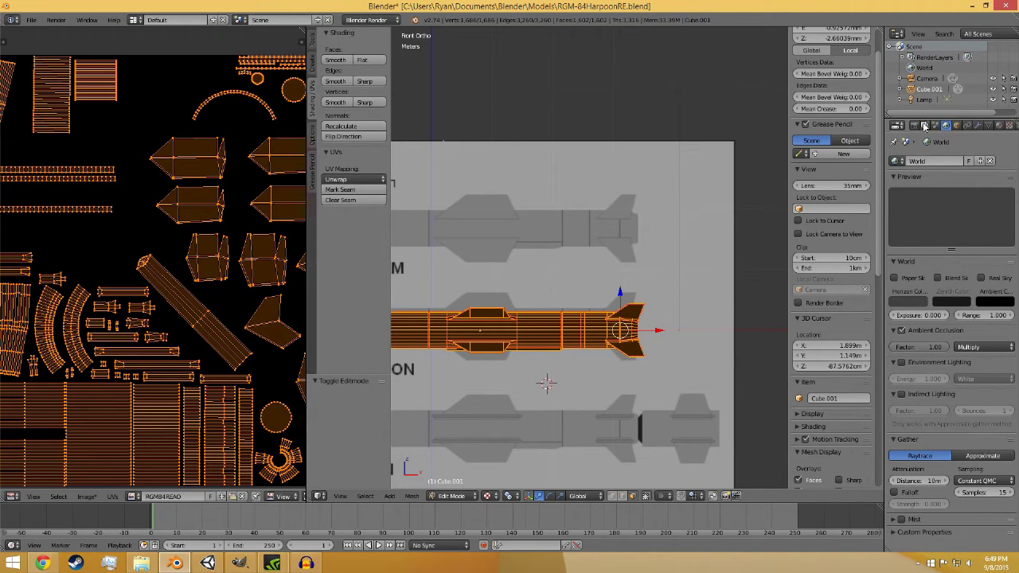
Step: Open the render bake settings and set the bake mode to Ambient Occlusion
left_click(916, 125)
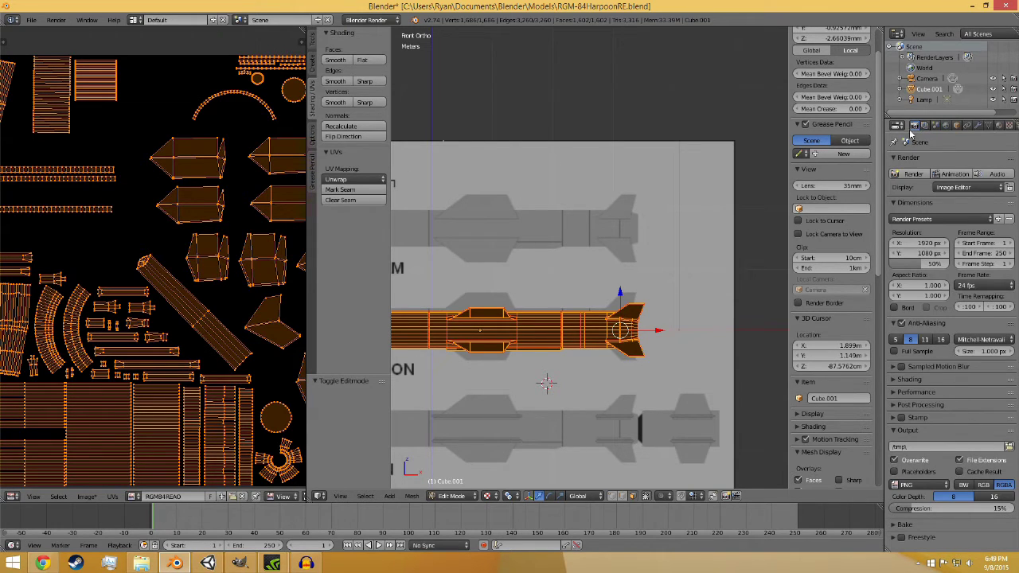
left_click(904, 524)
scroll(904, 530, "down", 3)
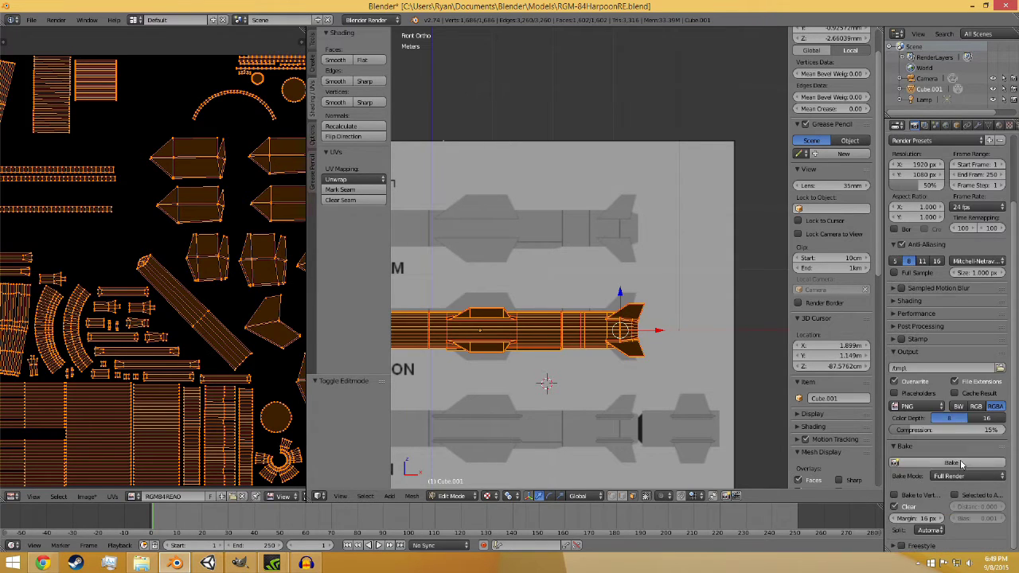
left_click(961, 476)
left_click(955, 452)
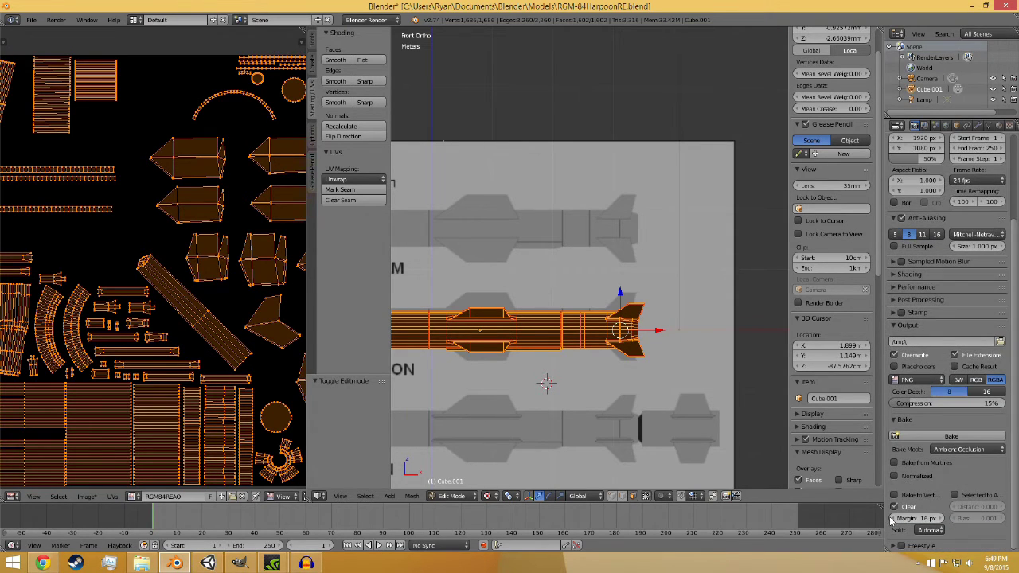
Step: Set the bake margin to 2 px and bake the ambient occlusion onto the image
left_click_drag(890, 520, 872, 519)
scroll(156, 310, "up", 3)
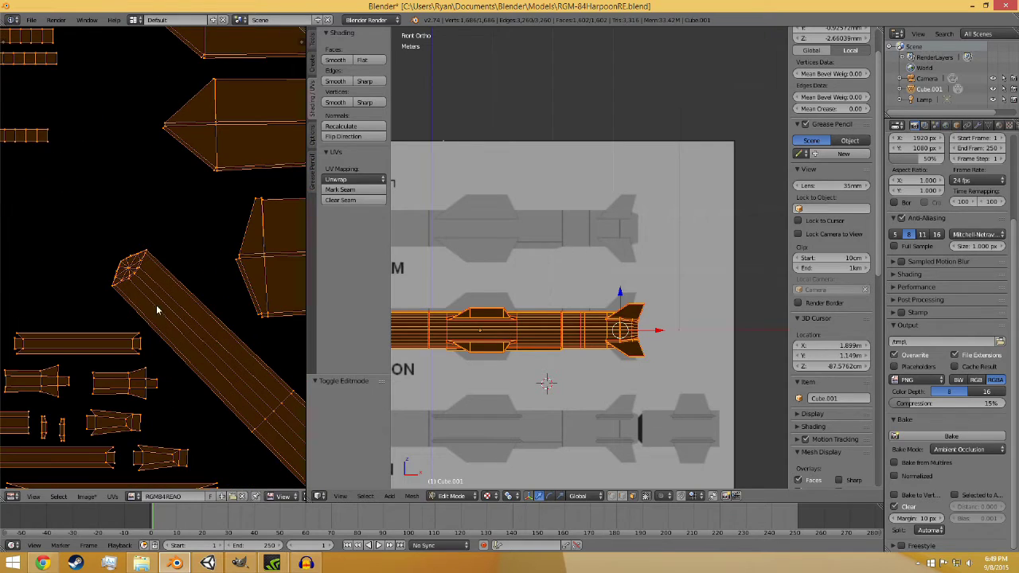
scroll(148, 352, "down", 4)
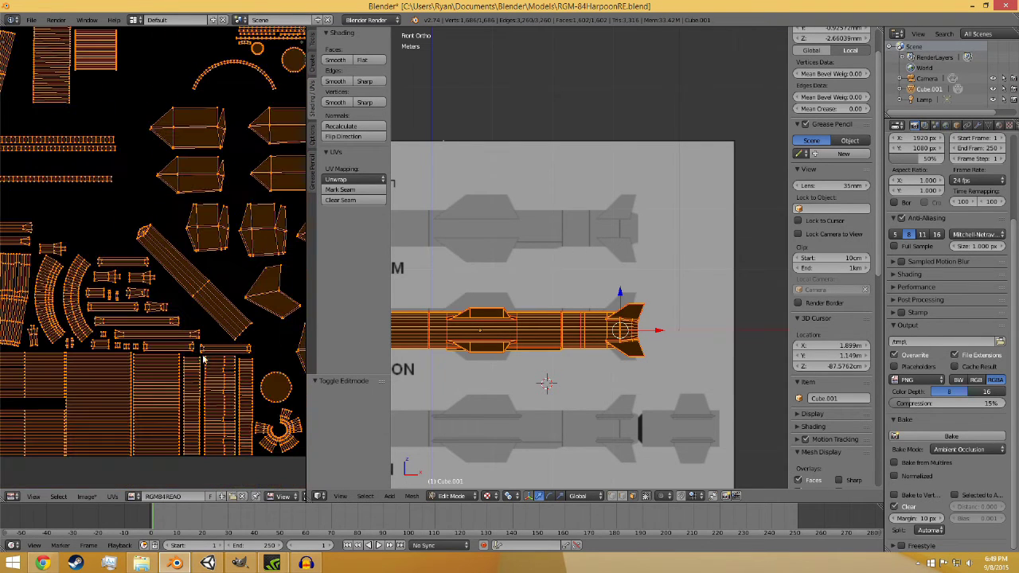
mouse_move(895, 519)
left_mouse_down()
mouse_move(882, 526)
mouse_move(888, 519)
left_mouse_up()
scroll(136, 428, "up", 3)
left_click(951, 436)
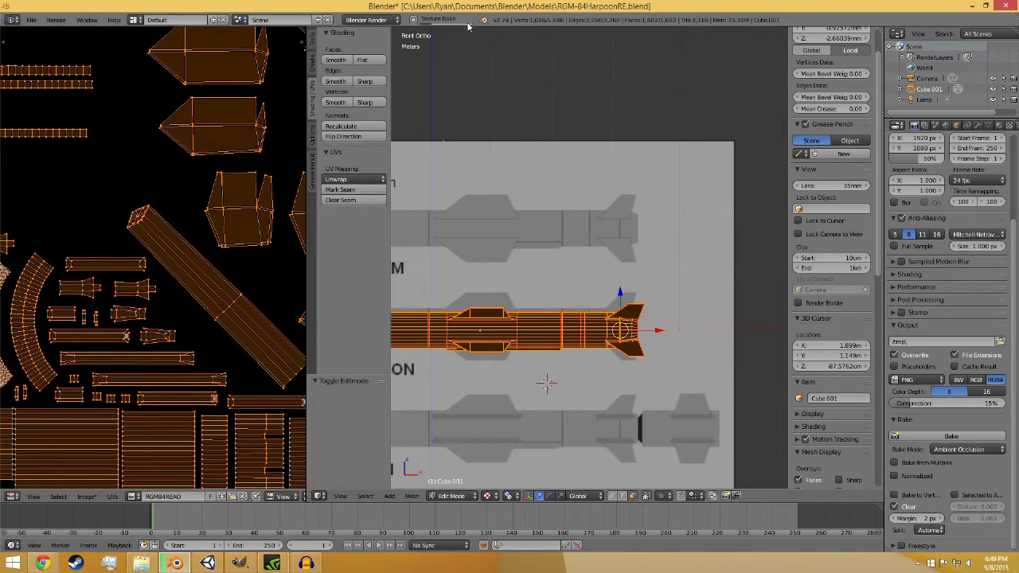
Step: Enlarge the UV editor, deselect the mesh and examine the baked ambient occlusion texture across all the islands
scroll(228, 278, "down", 4)
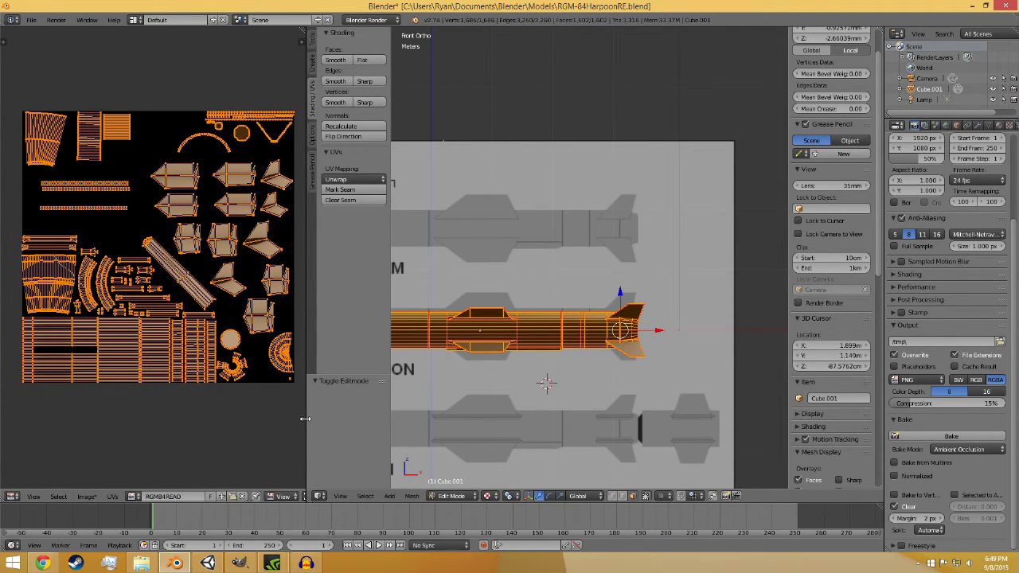
left_click_drag(307, 418, 535, 419)
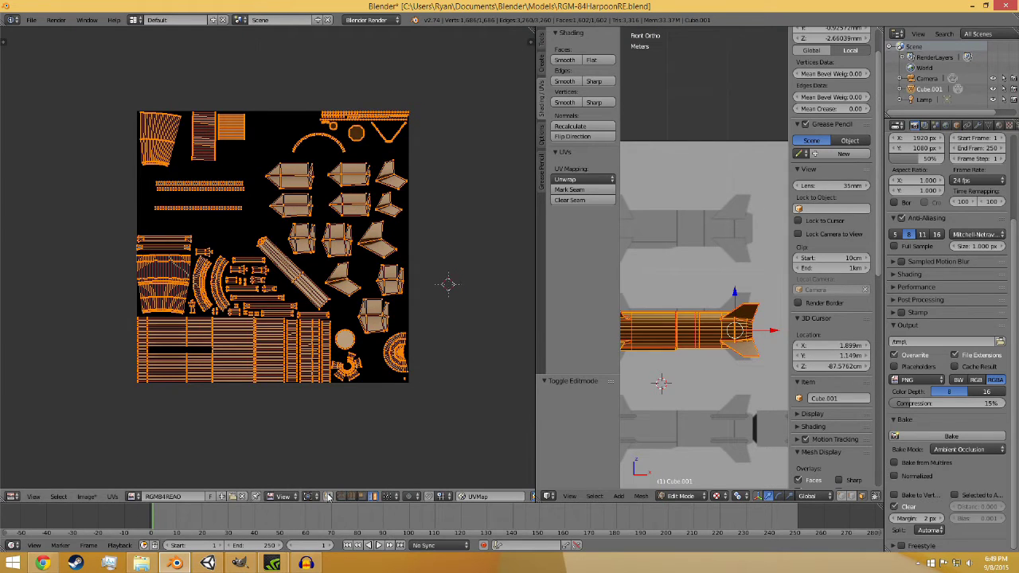
left_click(712, 240)
key("a")
scroll(370, 343, "up", 2)
scroll(371, 343, "down", 2)
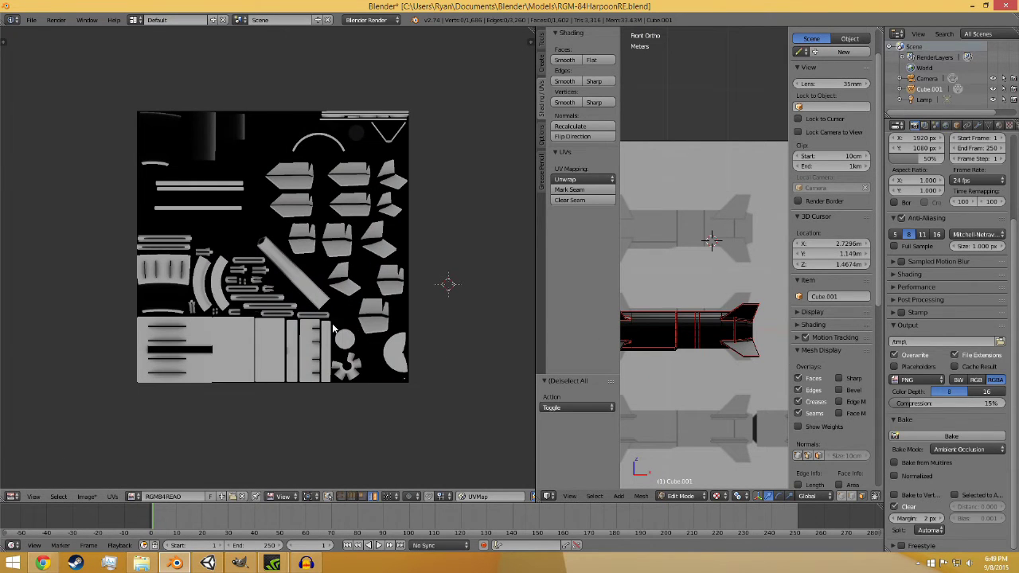
scroll(318, 318, "up", 4)
middle_click_drag(318, 318, 372, 214)
scroll(371, 214, "down", 3)
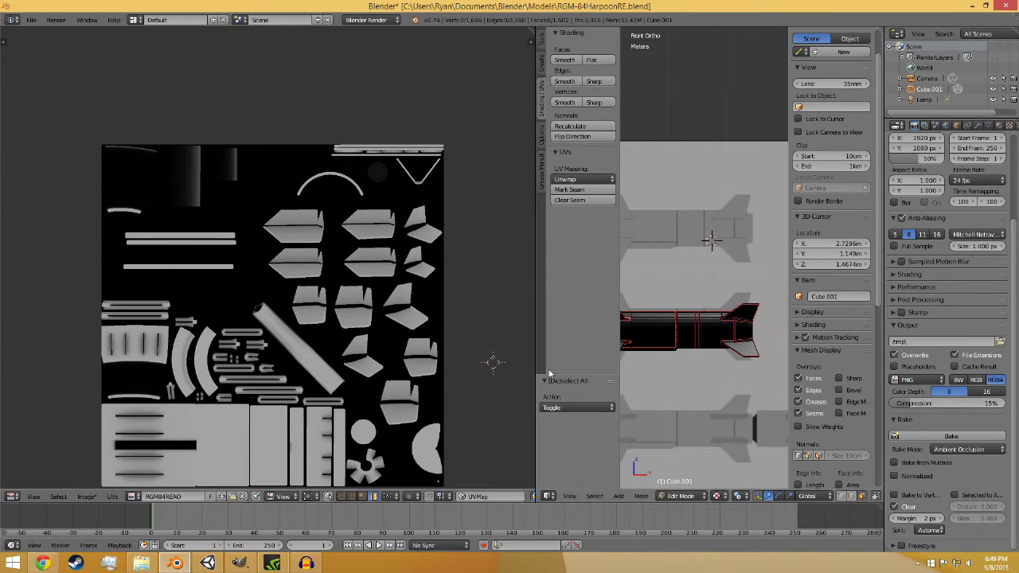
Step: Switch the missile to Object Mode in a wider 3D view and examine the baked shading around its fins and body
left_click_drag(536, 322, 260, 343)
left_click(406, 496)
left_click(402, 485)
middle_click_drag(475, 409, 674, 482)
scroll(513, 435, "up", 5)
scroll(471, 256, "up", 8)
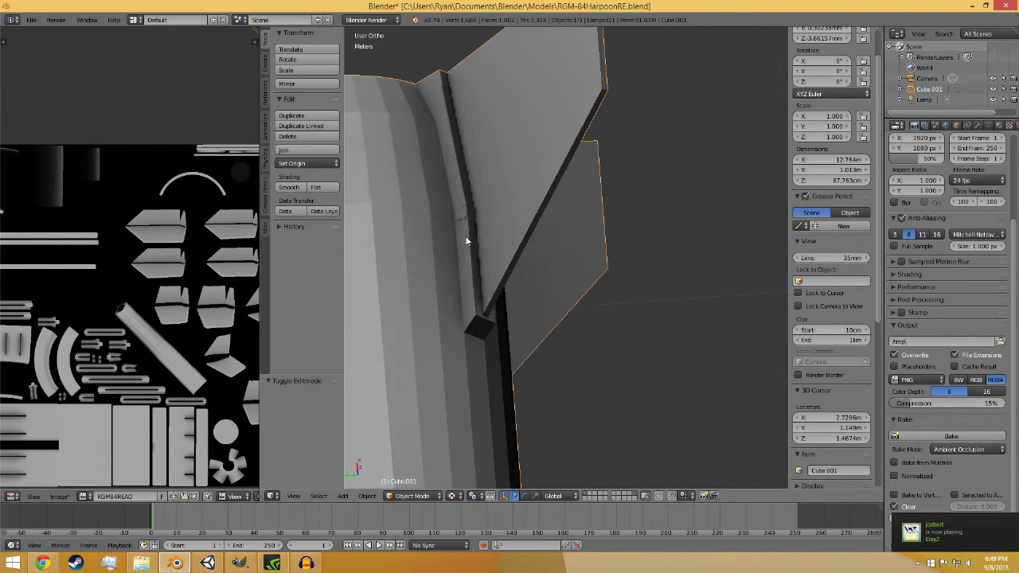
middle_click_drag(430, 328, 455, 319, "shift")
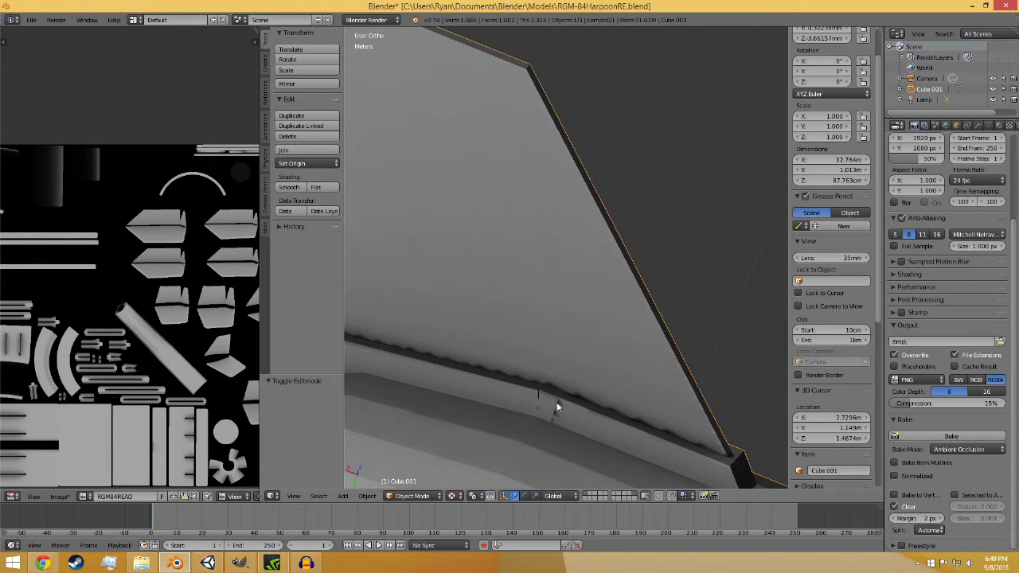
scroll(558, 408, "down", 6)
middle_click_drag(543, 436, 689, 337)
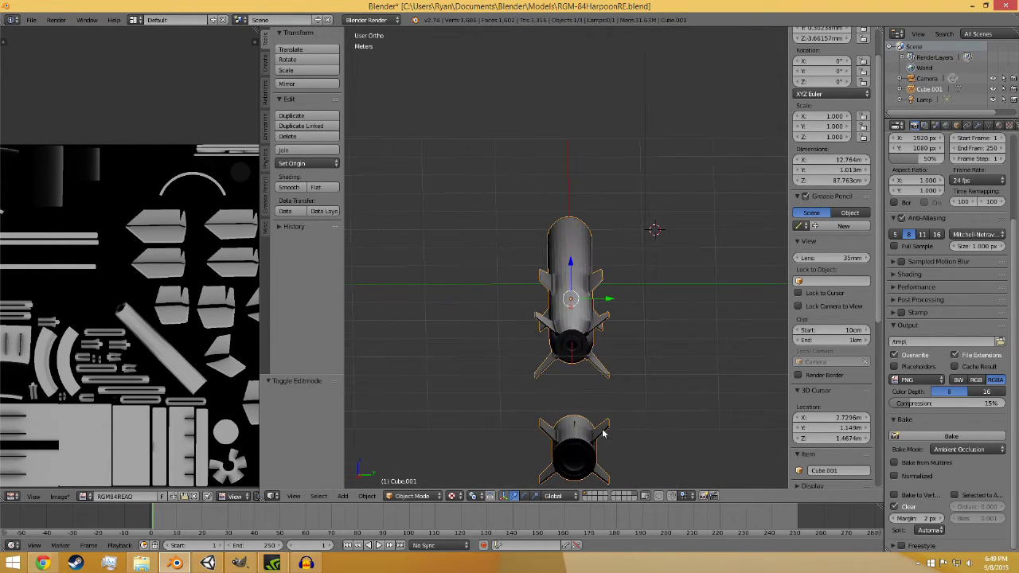
middle_click_drag(603, 434, 566, 255)
scroll(590, 376, "up", 3)
middle_click_drag(590, 379, 552, 246, "shift")
scroll(552, 246, "up", 6)
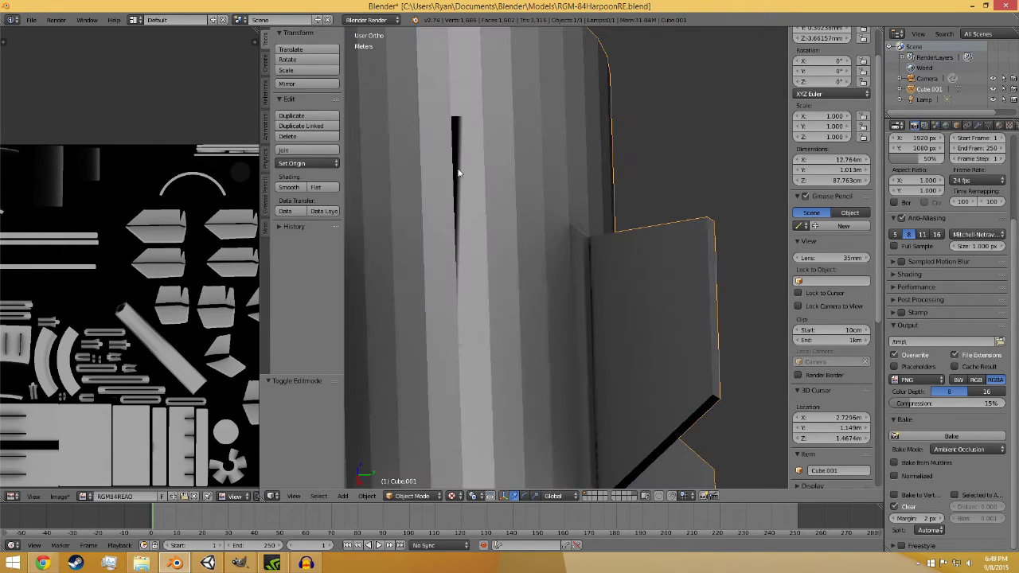
Step: In Edit Mode, select the body face with the black streak beside the seam and inspect its place on the baked texture
left_click(412, 496)
left_click(414, 472)
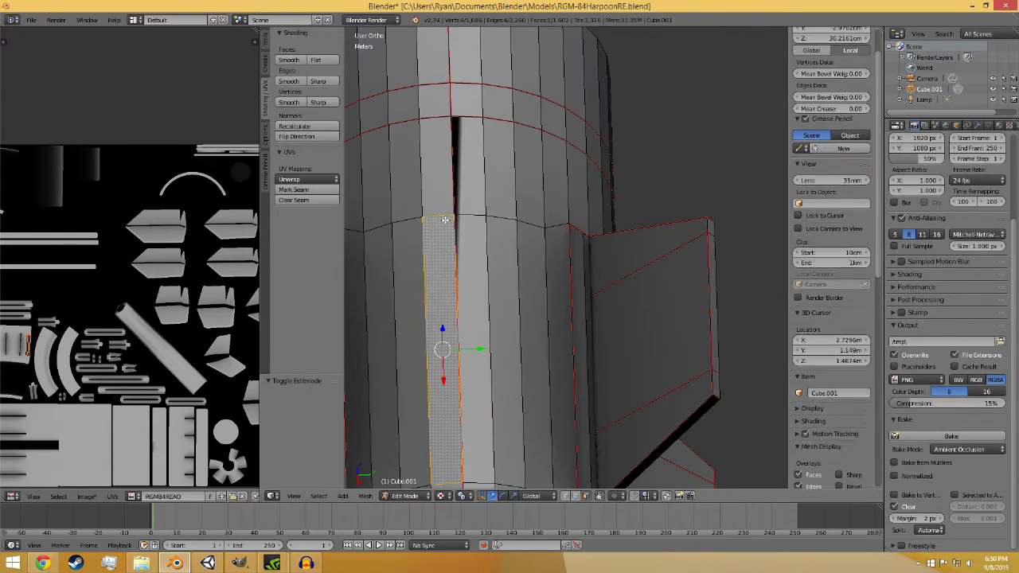
right_click(468, 167)
scroll(125, 317, "down", 3)
scroll(125, 317, "up", 6)
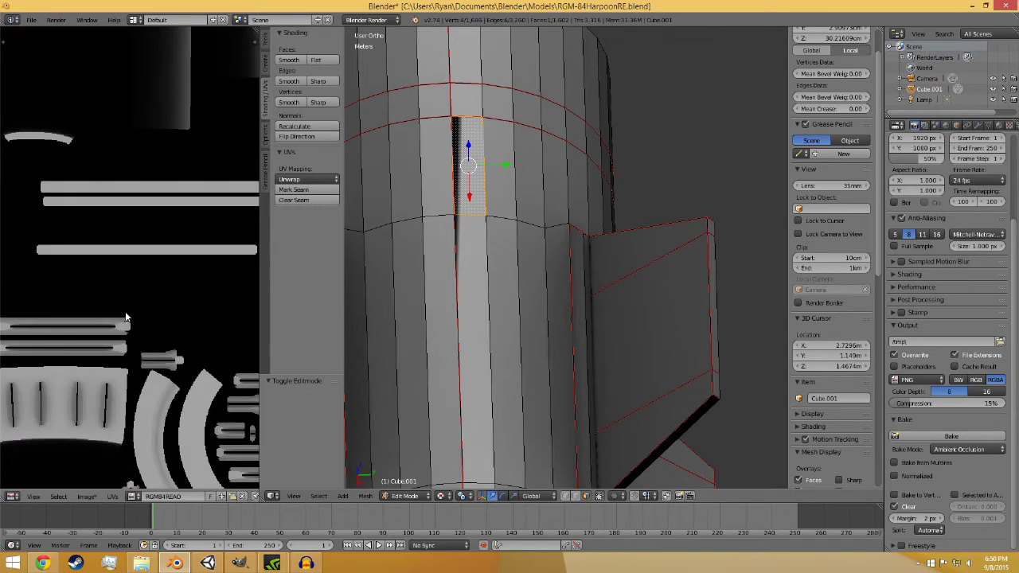
scroll(125, 317, "up", 5)
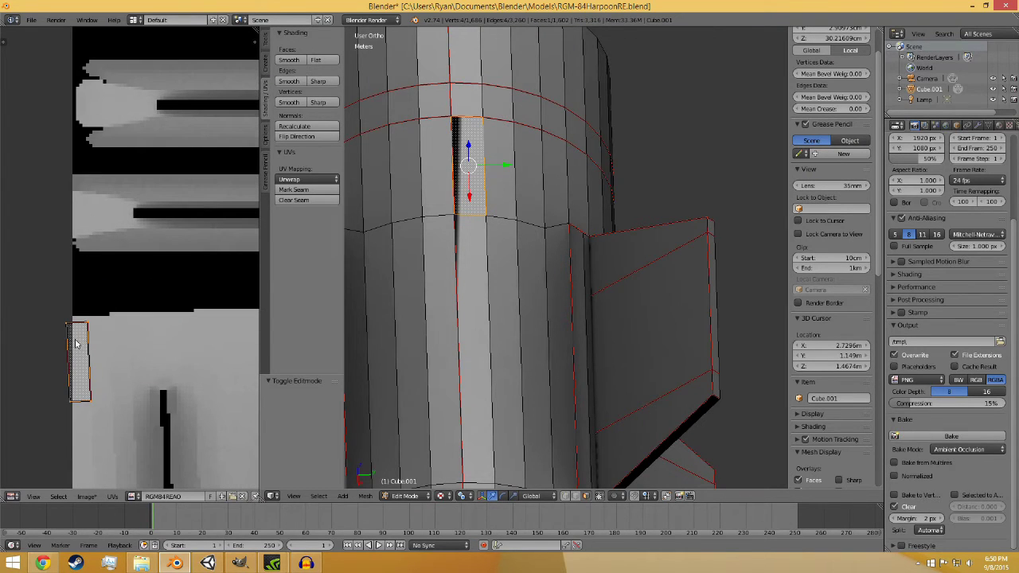
scroll(92, 361, "down", 4)
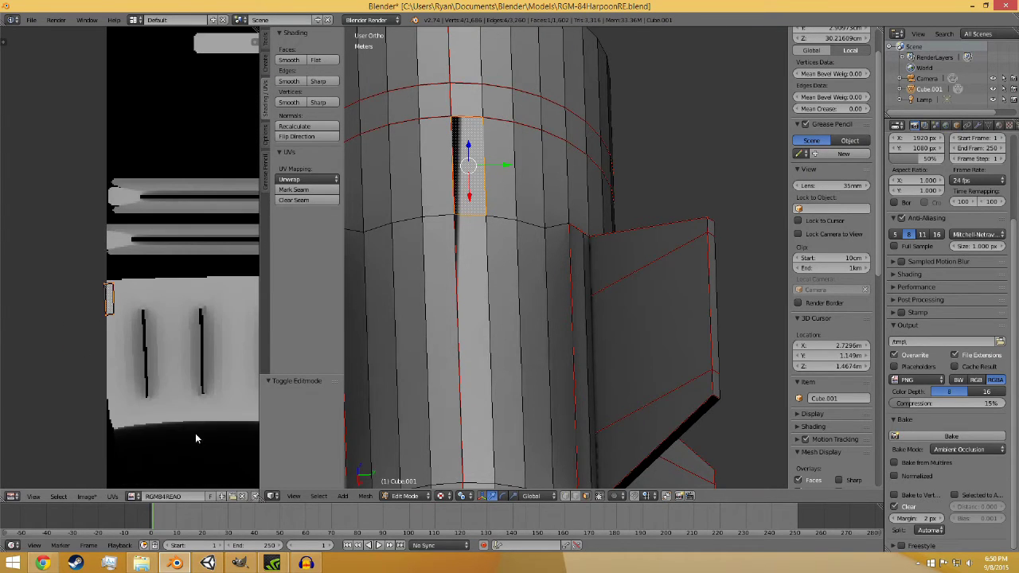
scroll(462, 327, "down", 5)
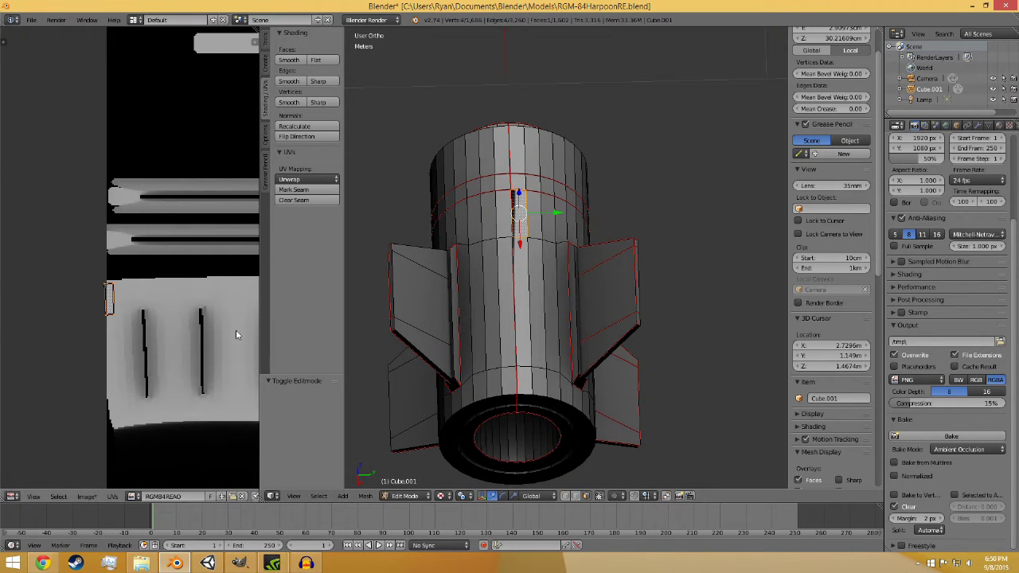
scroll(143, 319, "down", 2)
scroll(192, 344, "down", 2)
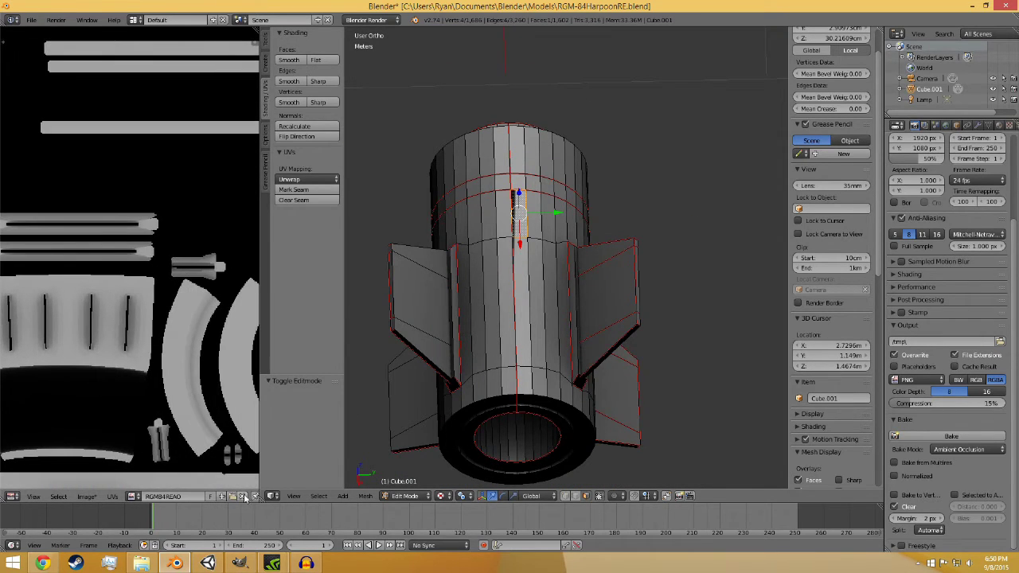
Step: Unlink the baked image from the UV editor and select the whole missile mesh
left_click(243, 496)
key("a")
key("a")
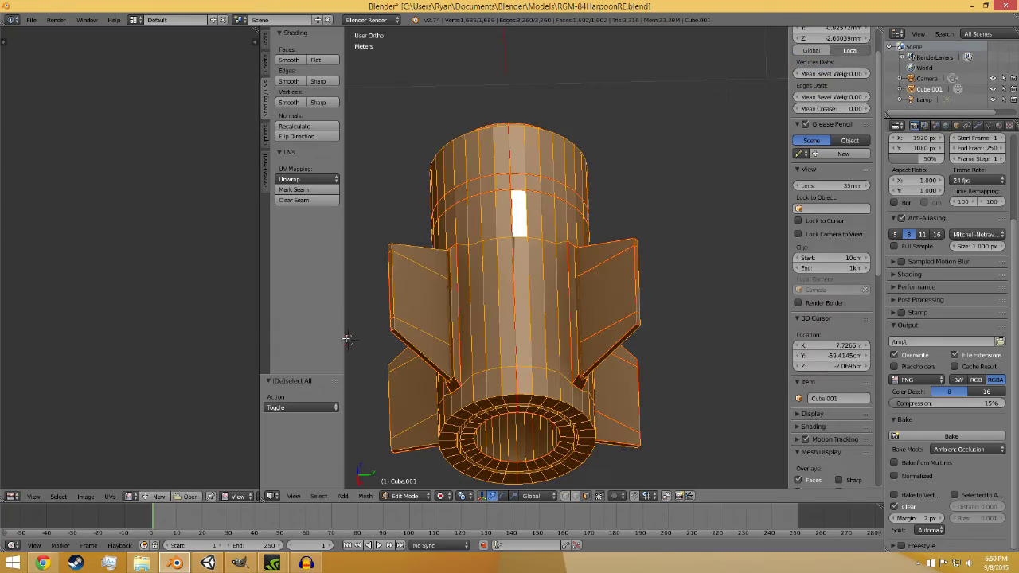
left_click(347, 340)
Step: Move the tapered body-section UV island and the strip just above it slightly inward along X from the left border of the UV space
left_click_drag(260, 325, 660, 315)
middle_click_drag(484, 326, 329, 325)
scroll(173, 321, "up", 5)
right_click(188, 279)
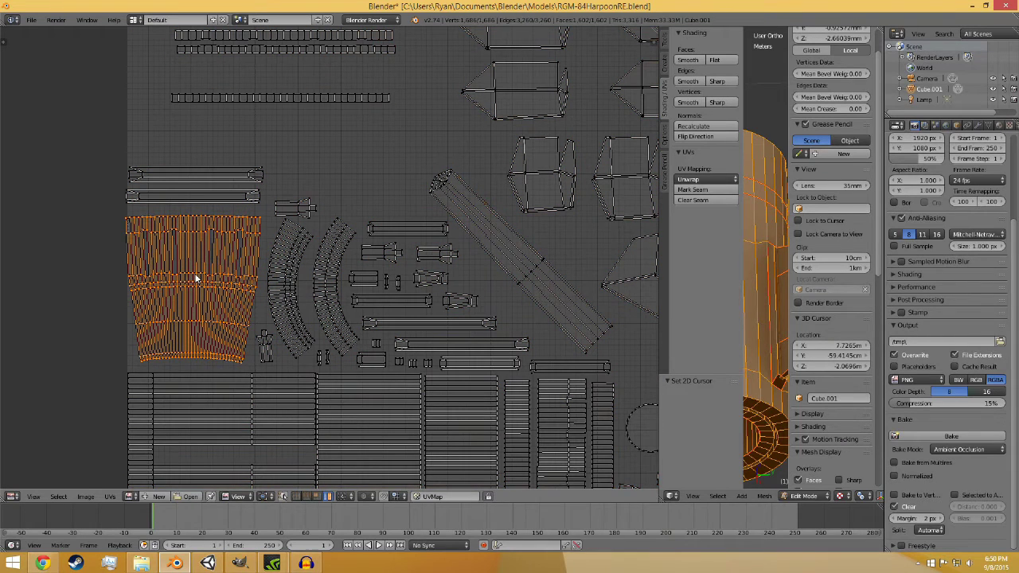
key("g")
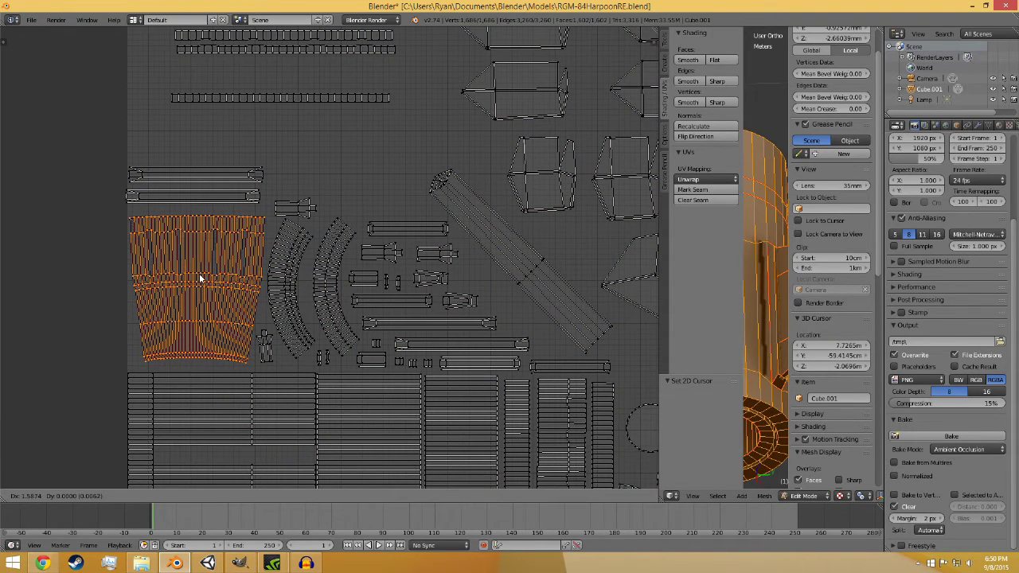
left_click(199, 273)
right_click(170, 198)
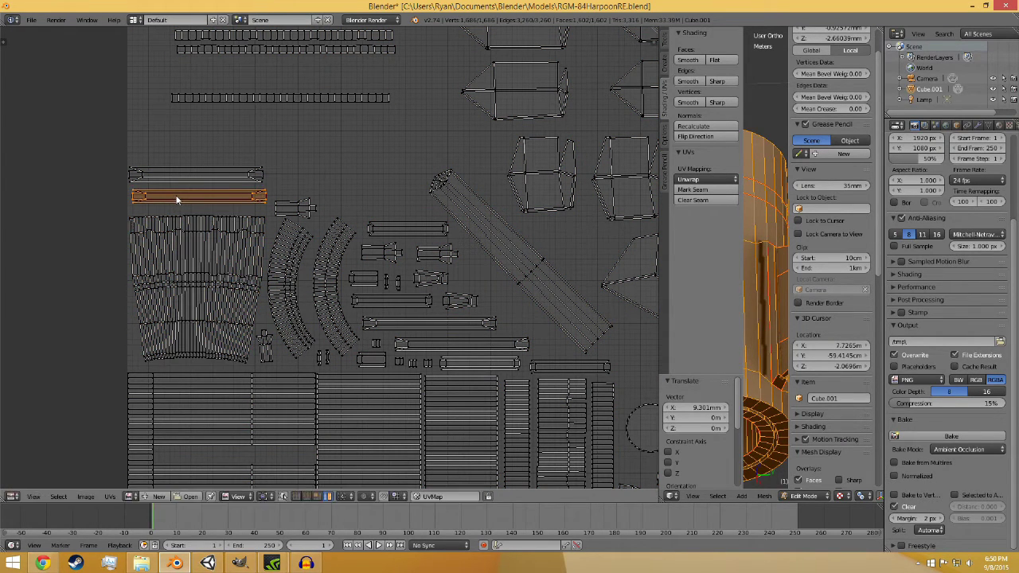
Step: Save over the existing RGM-84HarpoonRE.blend file and select all the UV islands
scroll(199, 324, "down", 2)
key("a")
key("ctrl+s")
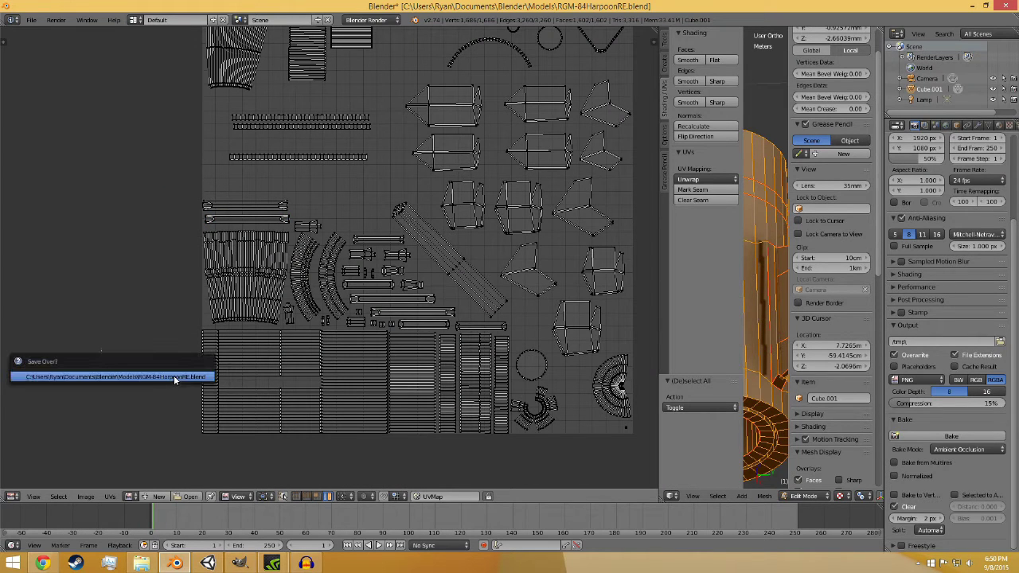
left_click(157, 380)
key("a")
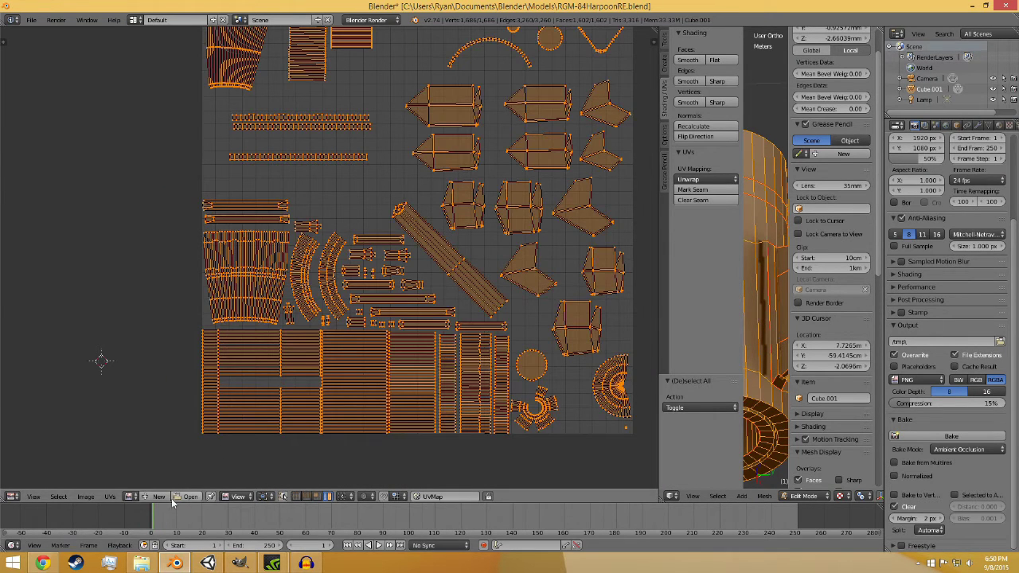
Step: Try baking the ambient occlusion onto a new image named RGM84AO, and unlink that image from the UV editor
left_click(159, 497)
left_click(199, 446)
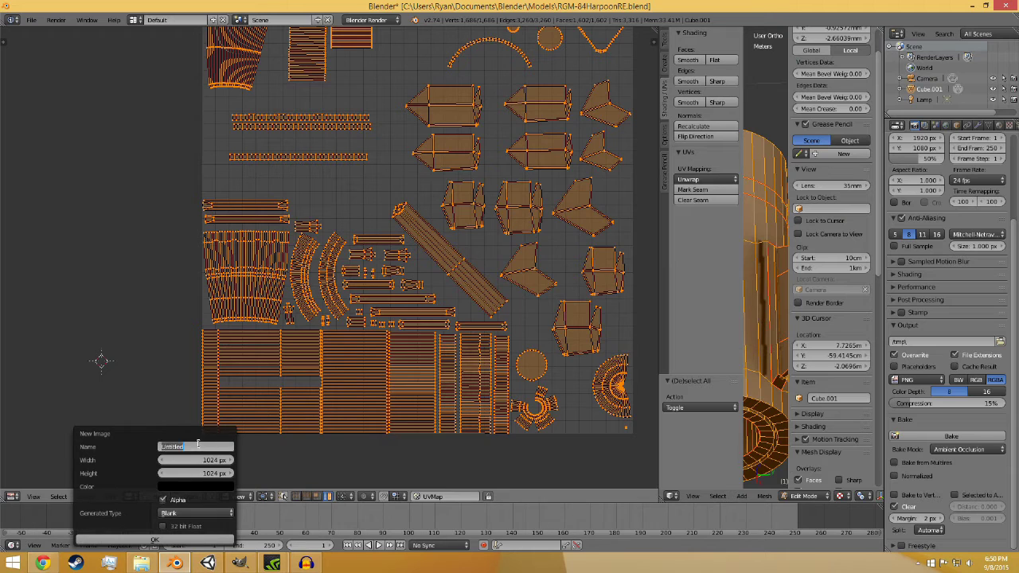
type("n")
left_click(141, 542)
scroll(237, 462, "down", 8)
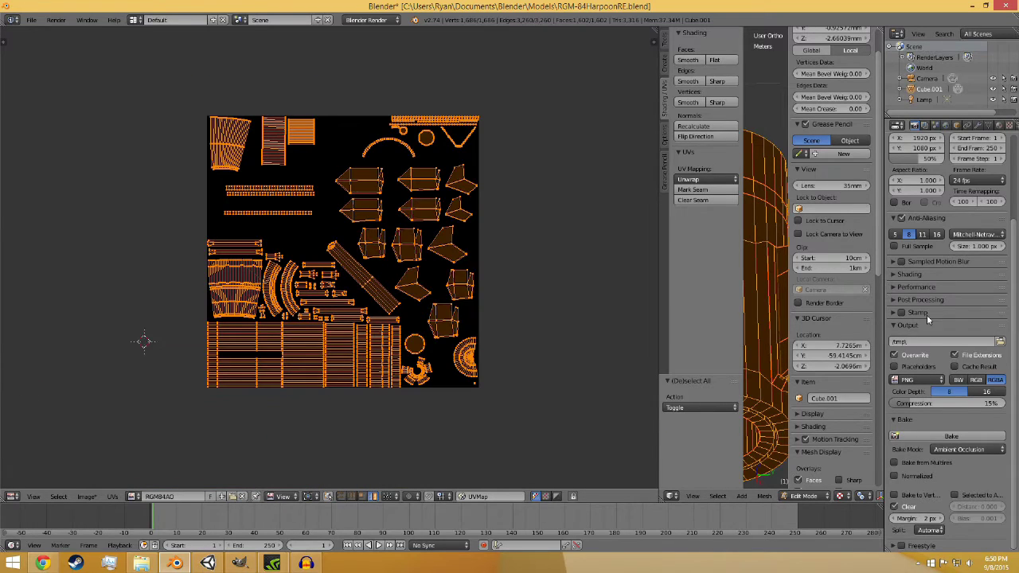
left_click(933, 435)
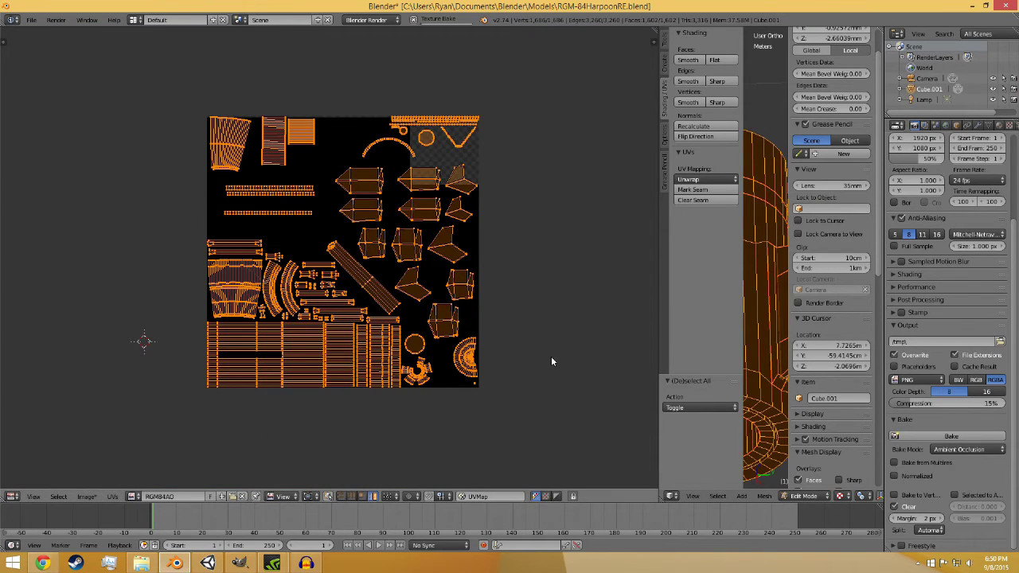
left_click(255, 496)
scroll(333, 365, "up", 3)
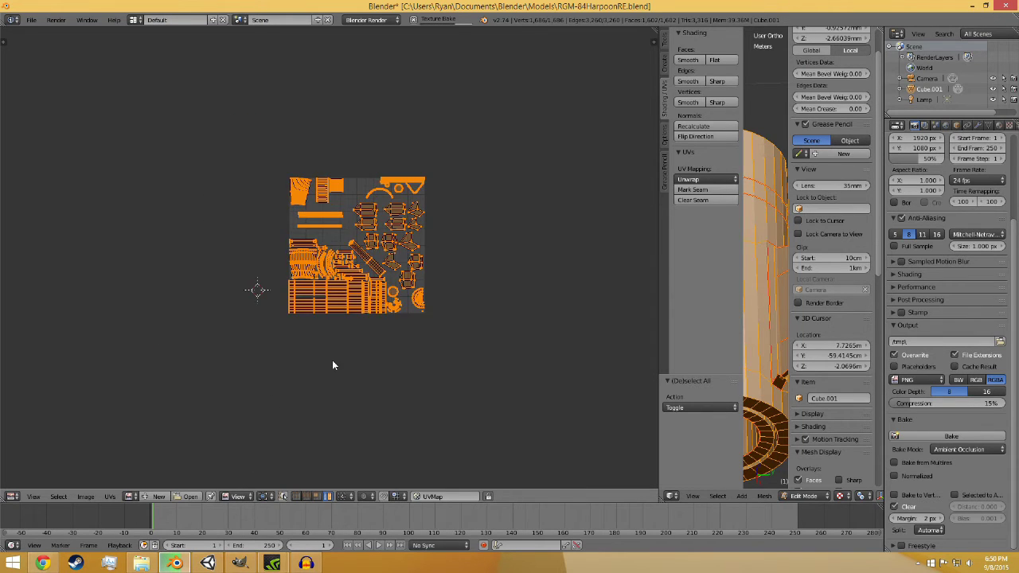
scroll(332, 364, "up", 3)
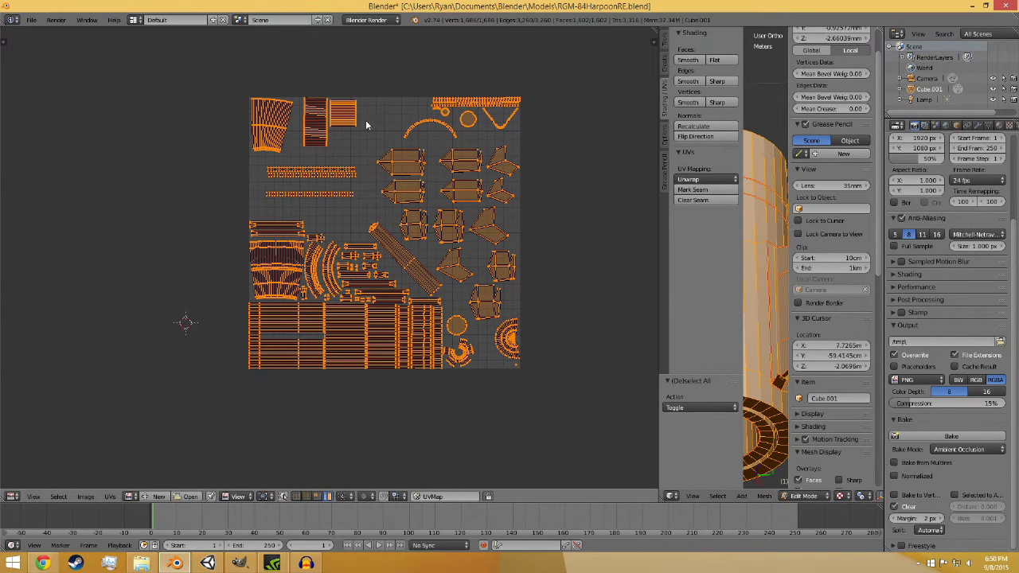
Step: Create a new image named RGM84AO for the UV layout and bake the ambient occlusion onto it
left_click(158, 496)
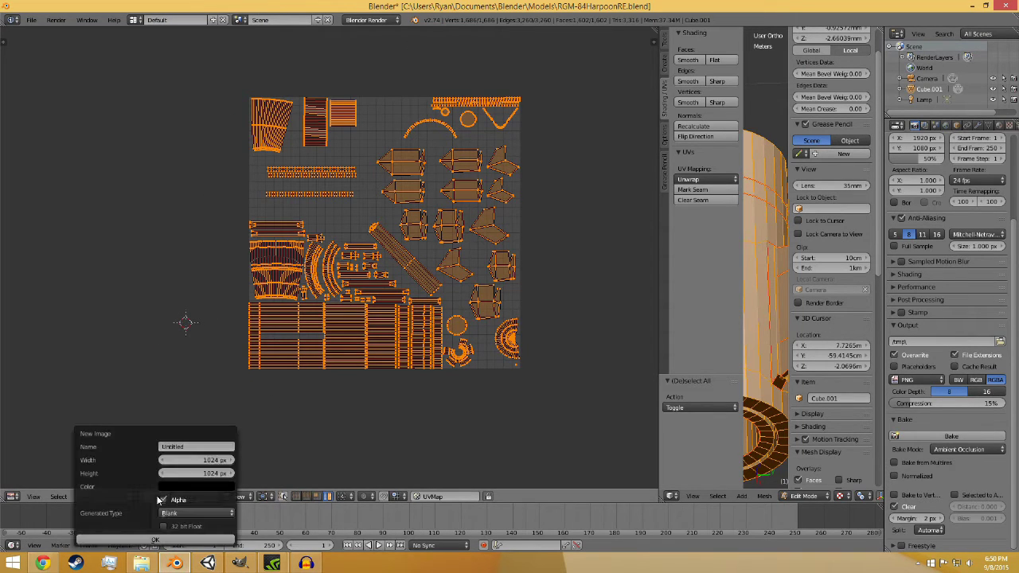
left_click(191, 447)
type("RGM84AO")
left_click(163, 539)
scroll(342, 270, "down", 4)
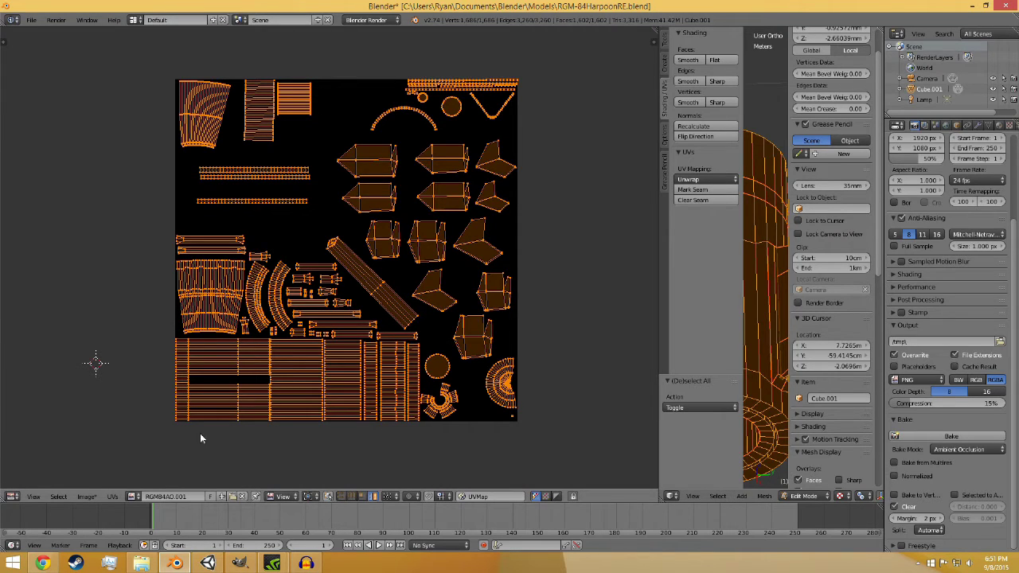
scroll(504, 317, "down", 2)
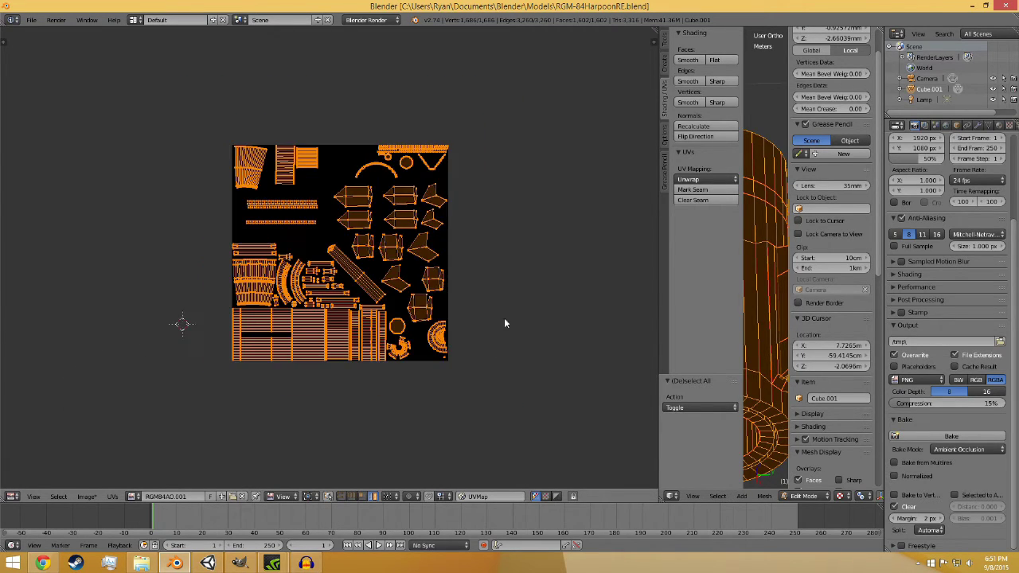
left_click(908, 436)
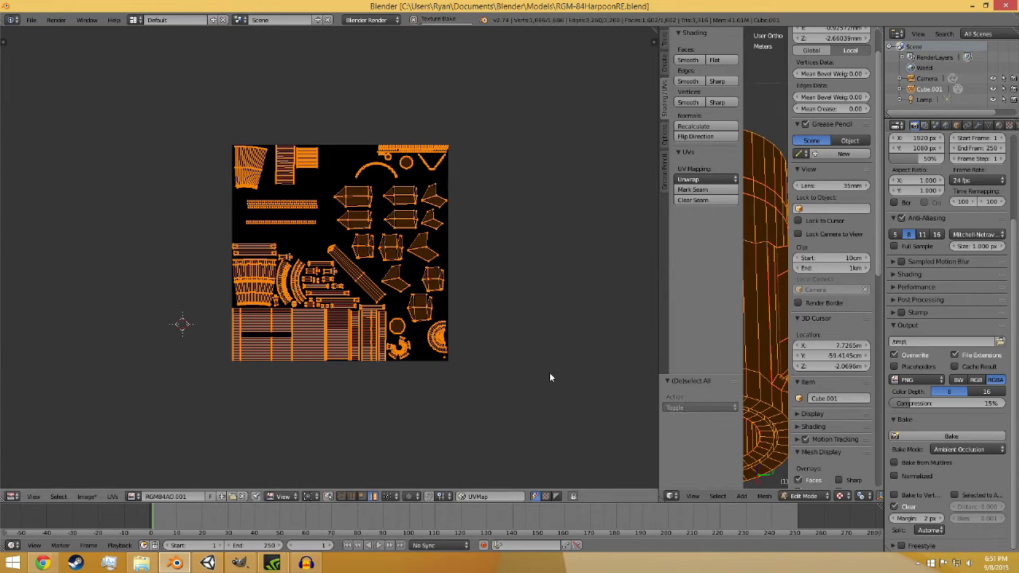
scroll(549, 372, "up", 2)
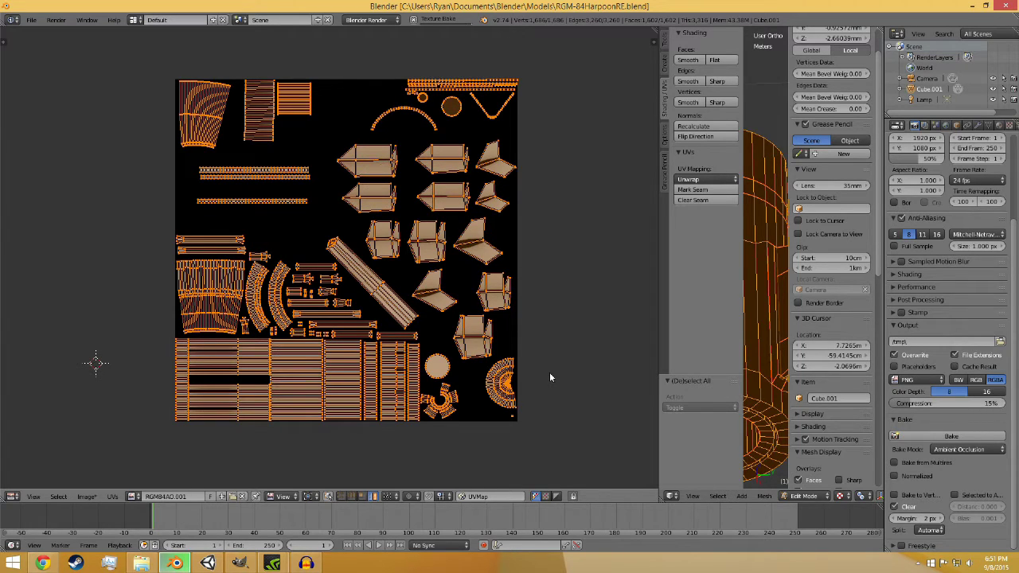
Step: Widen the 3D view and switch the missile to Object Mode
left_click_drag(657, 341, 255, 341)
left_click(398, 496)
left_click(401, 484)
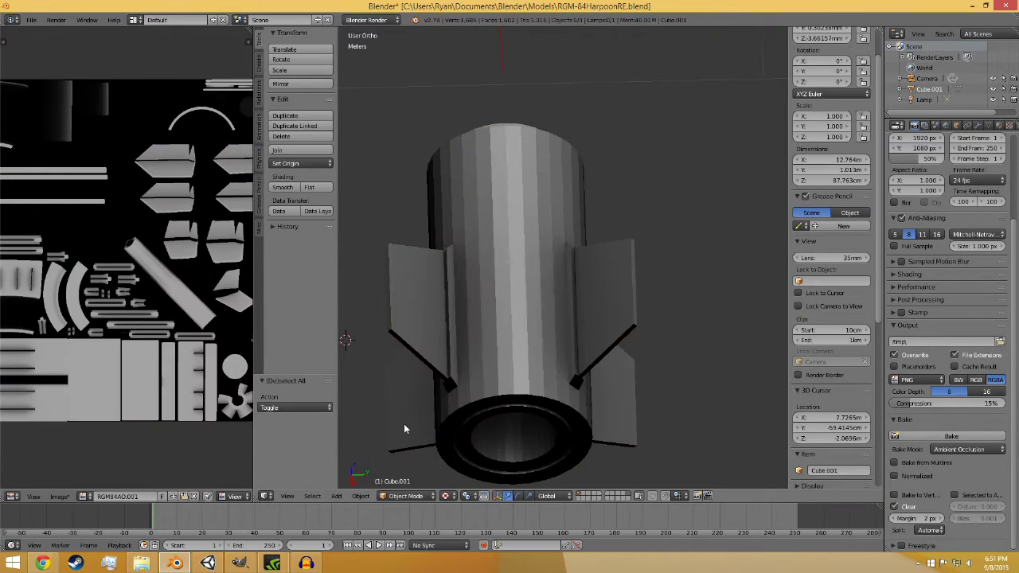
Step: Examine the rebaked shading along the missile's body and fins from several angles, leaving the model deselected
middle_click_drag(404, 424, 660, 320)
scroll(486, 386, "down", 5)
scroll(629, 343, "up", 5)
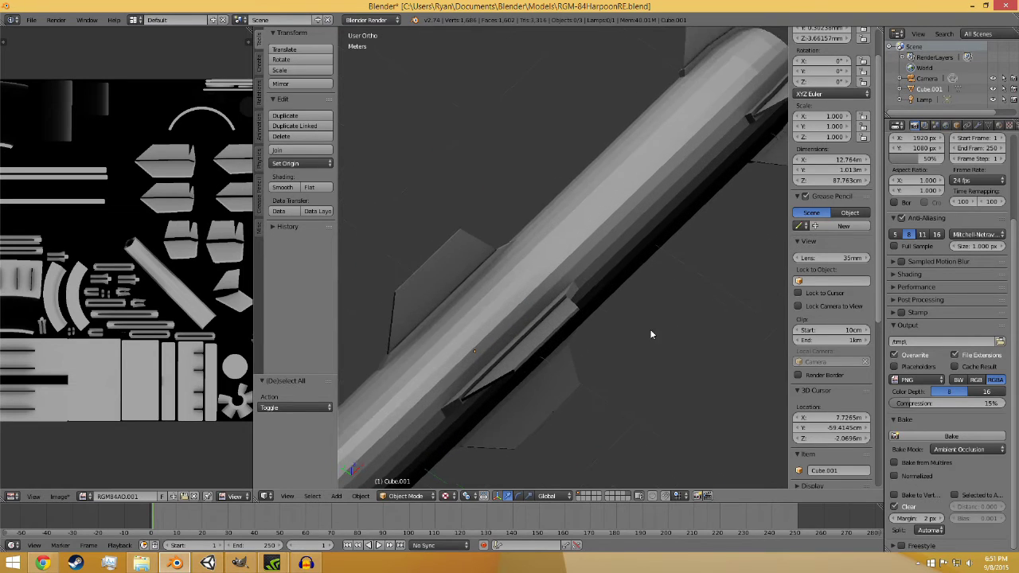
scroll(493, 454, "down", 3)
scroll(517, 440, "down", 2)
middle_click_drag(522, 440, 491, 369)
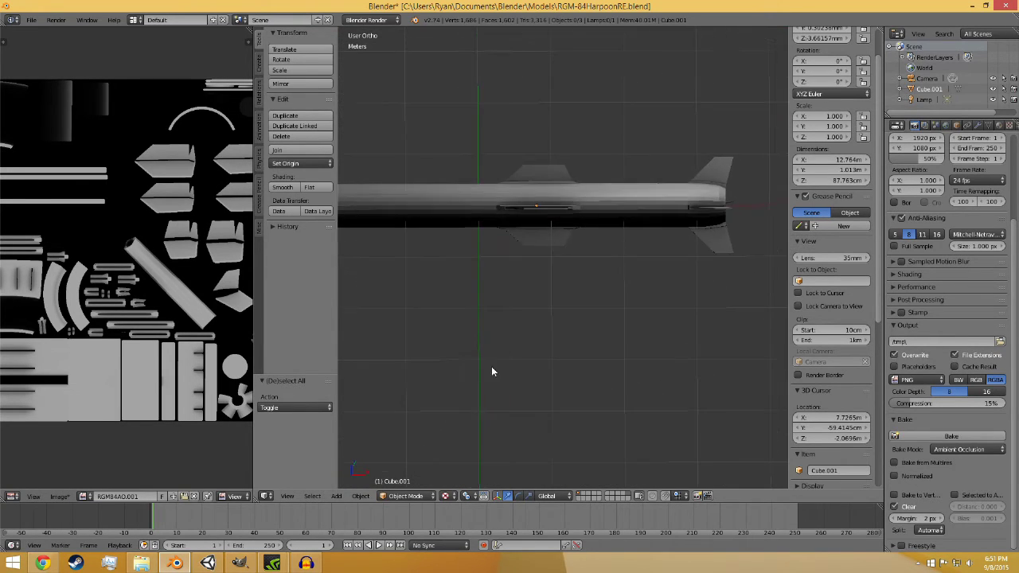
right_click(547, 237)
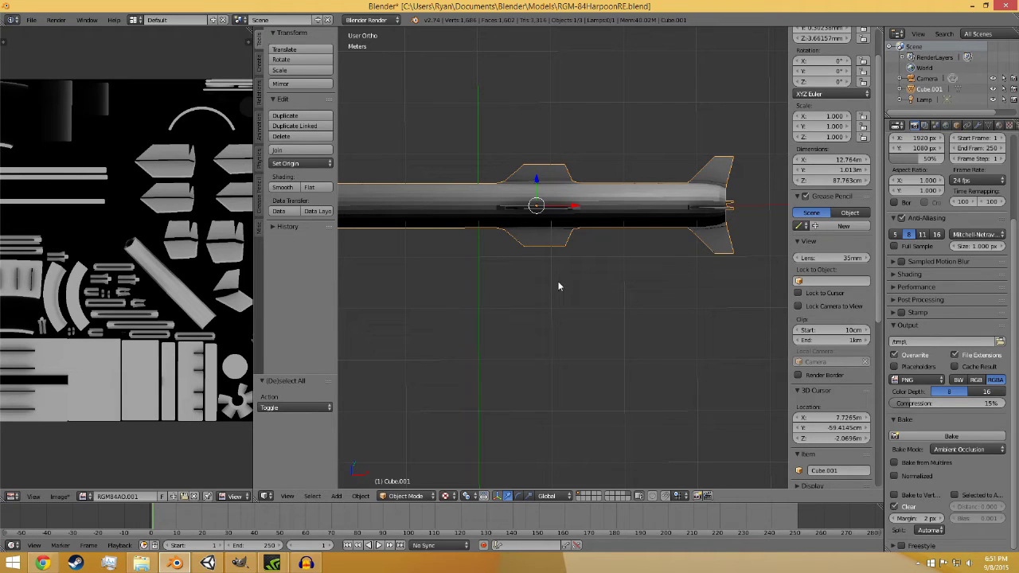
left_click(556, 274)
key("a")
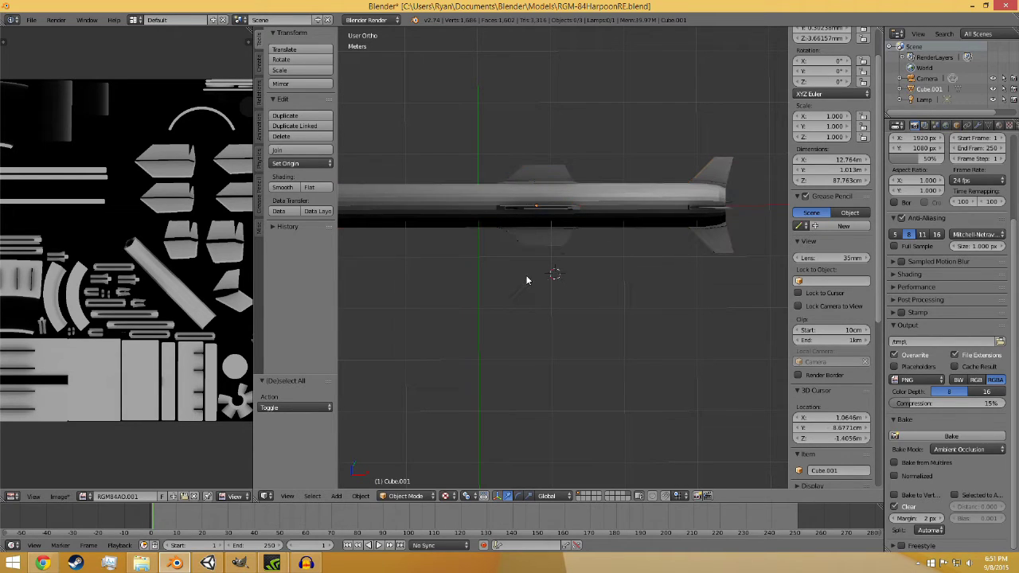
Step: Widen the UV editor to show the entire baked image, select the missile, and switch it to Edit Mode
left_click_drag(255, 319, 605, 319)
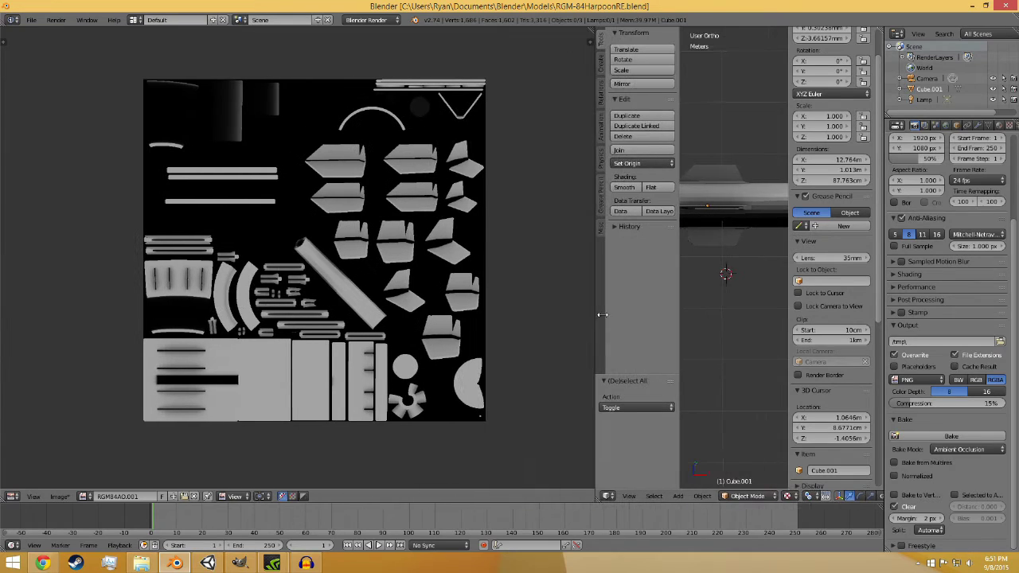
left_click(755, 331)
key("a")
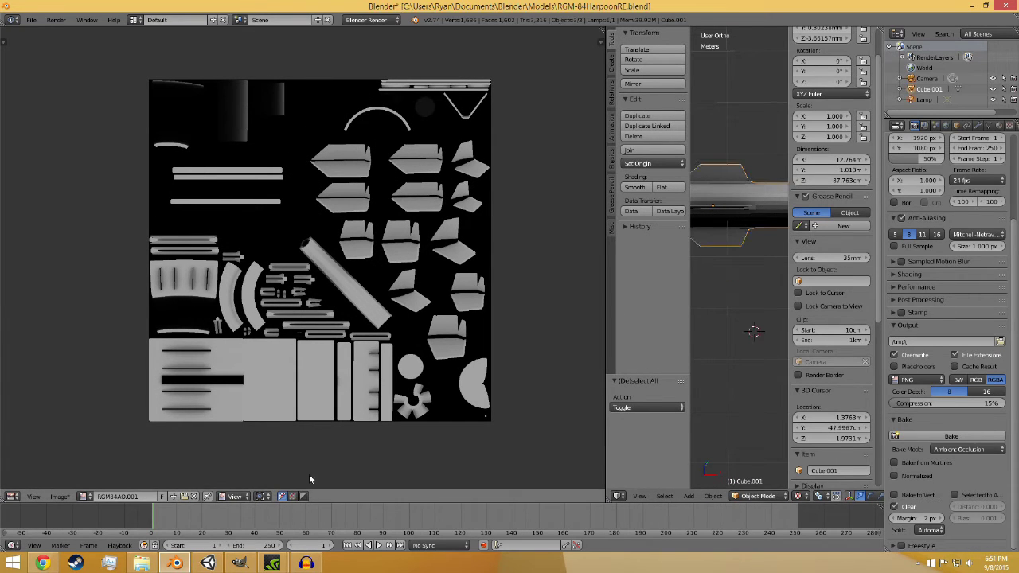
right_click(757, 215)
left_click(758, 496)
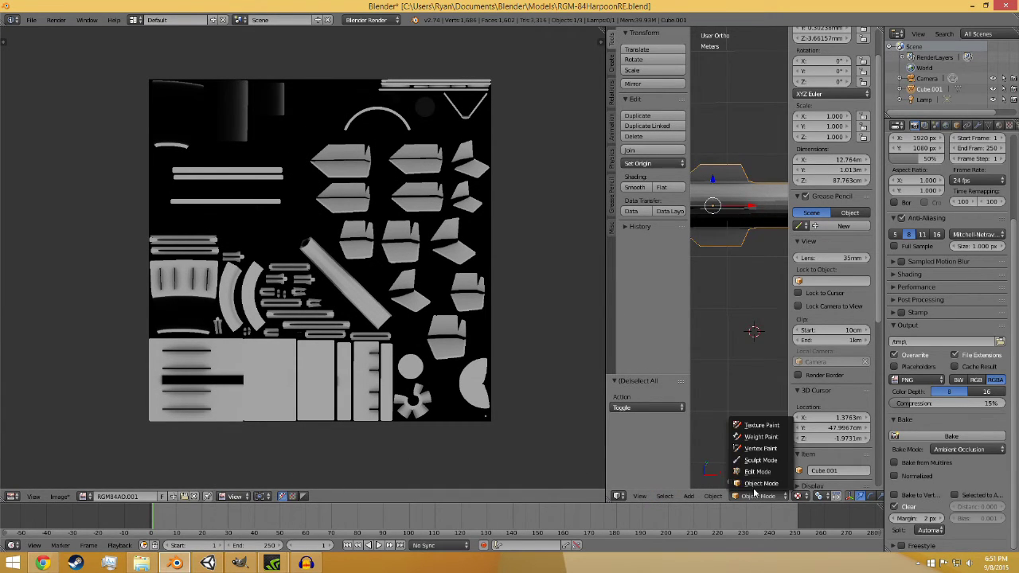
left_click(756, 482)
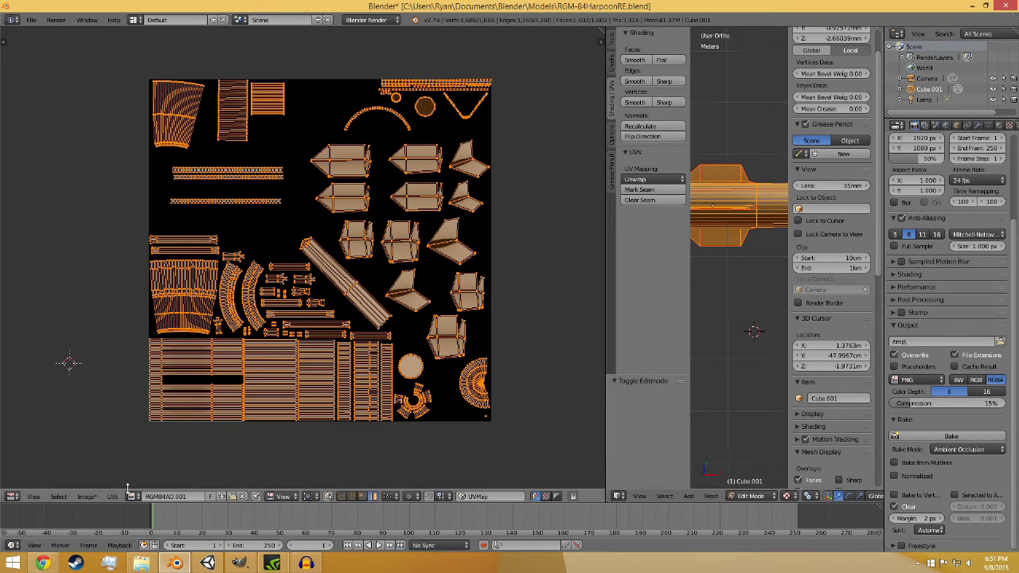
Step: Export the missile's UV layout as RGM-84HarpoonREUV.png in the Models folder
left_click(112, 496)
left_click(131, 232)
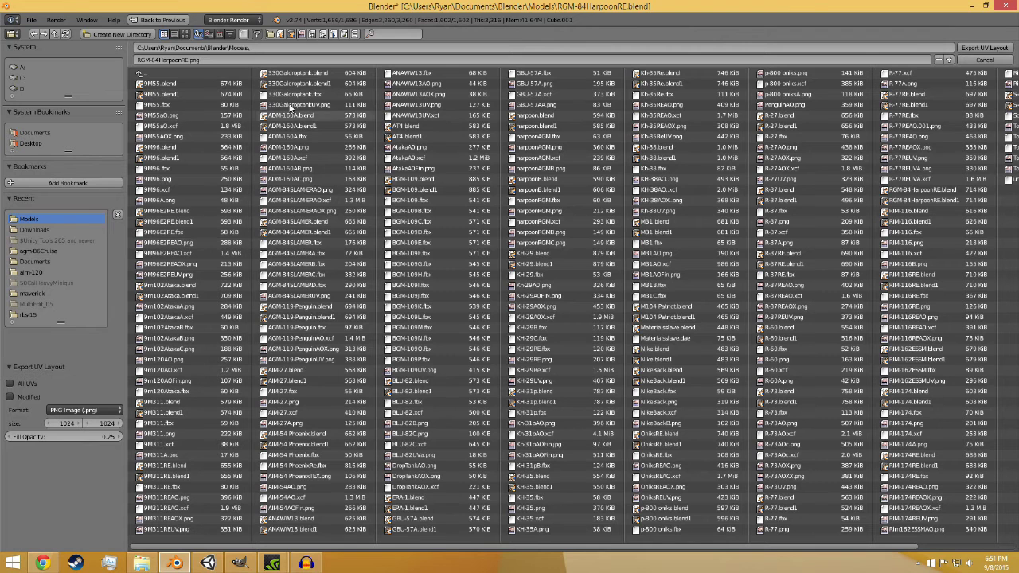
left_click(188, 59)
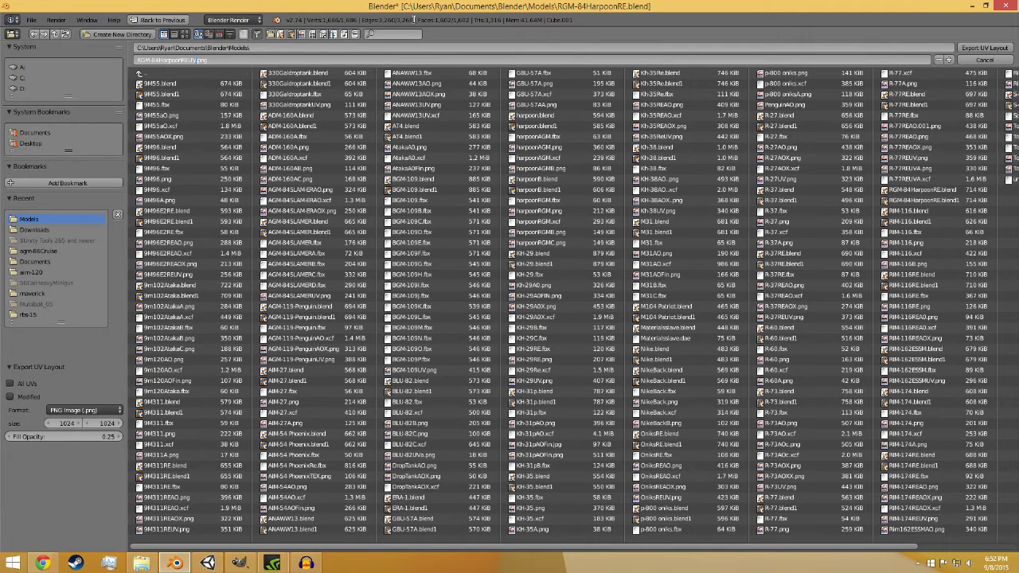
left_click(978, 49)
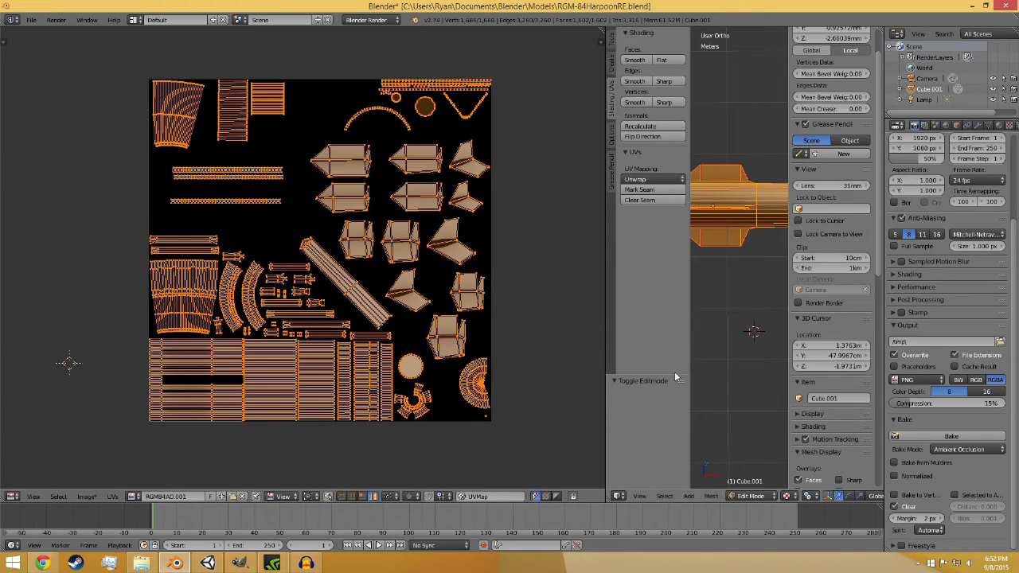
Step: Deselect the mesh and save the baked ambient occlusion image as RGM84AOB.png in the Models folder
left_click(719, 364)
key("a")
left_click(86, 496)
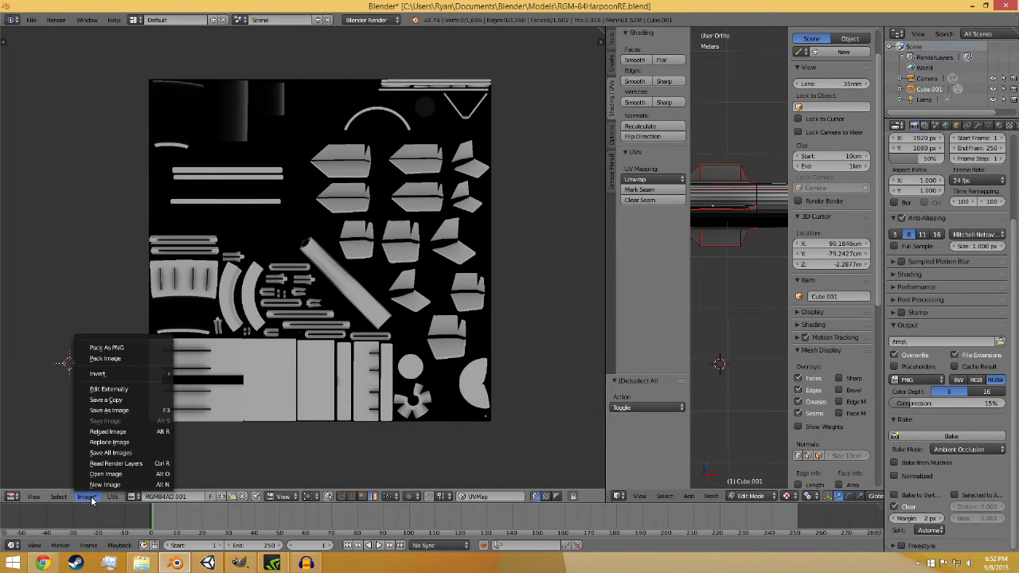
left_click(127, 412)
left_click(177, 60)
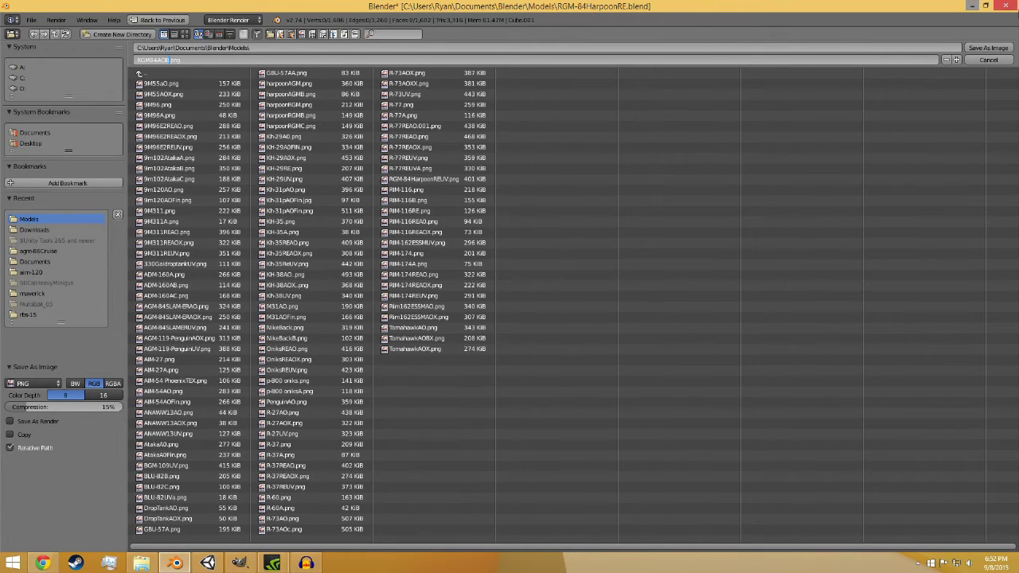
left_click(986, 46)
Step: Switch to GIMP and open RGM84AOB.png from the Documents/Blender/Models folder as a layer
left_click(972, 5)
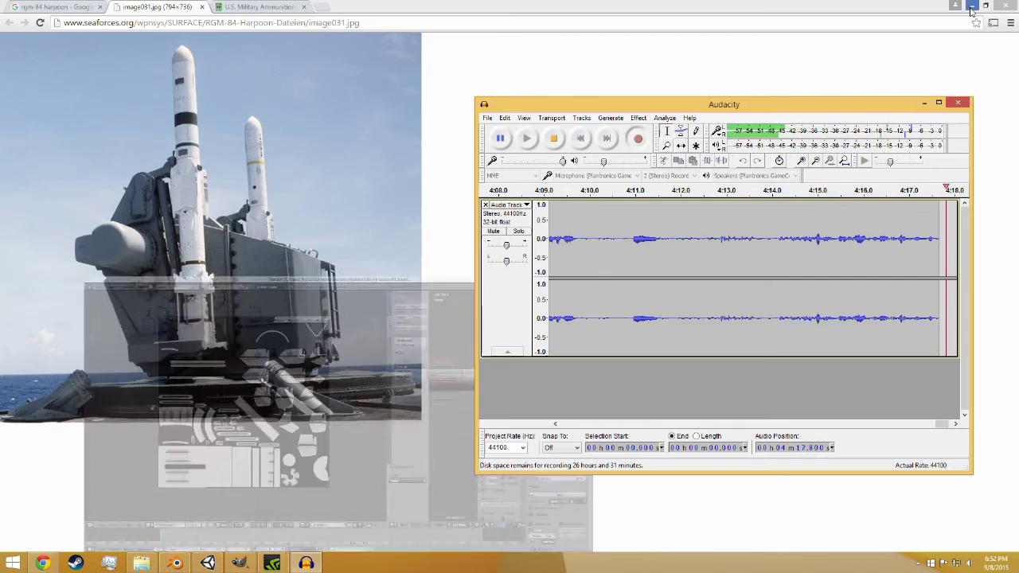
left_click(239, 563)
left_click(412, 51)
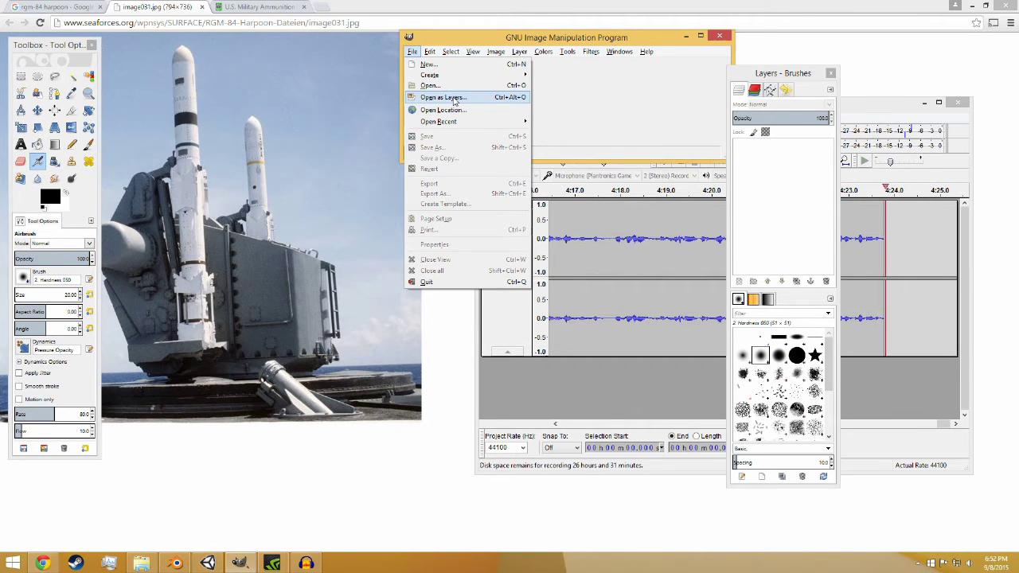
left_click(454, 99)
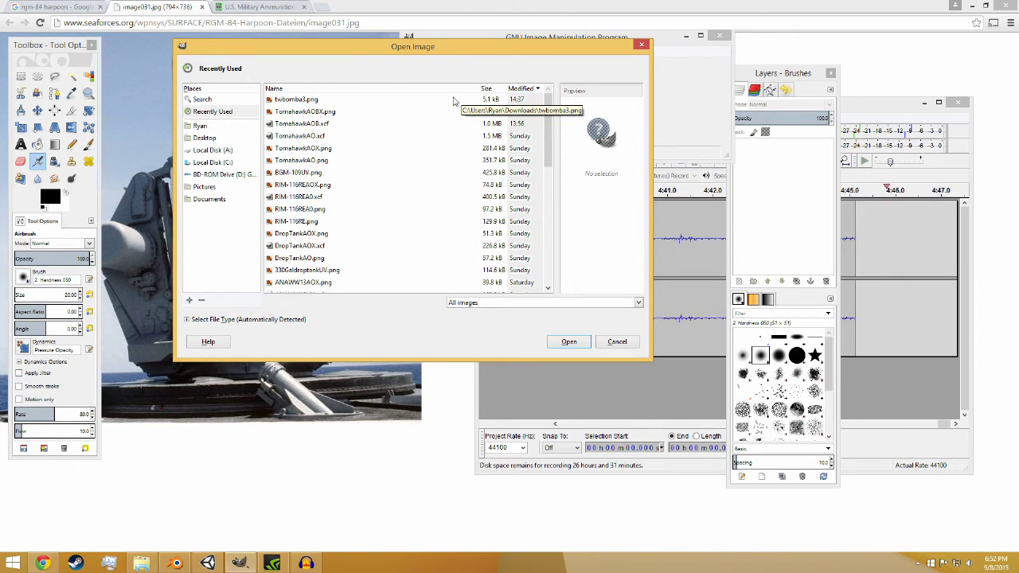
left_click(327, 112)
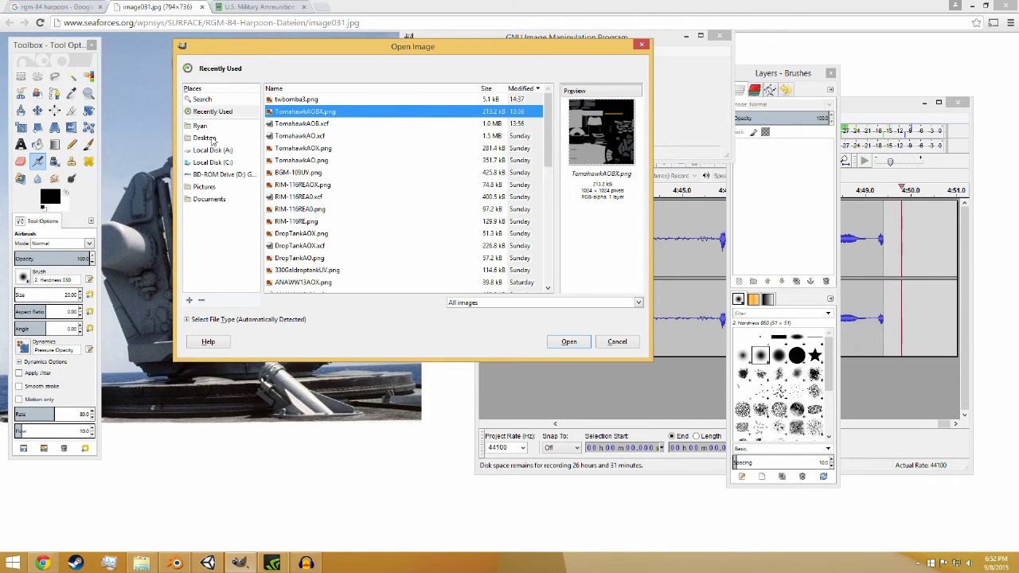
left_click(227, 199)
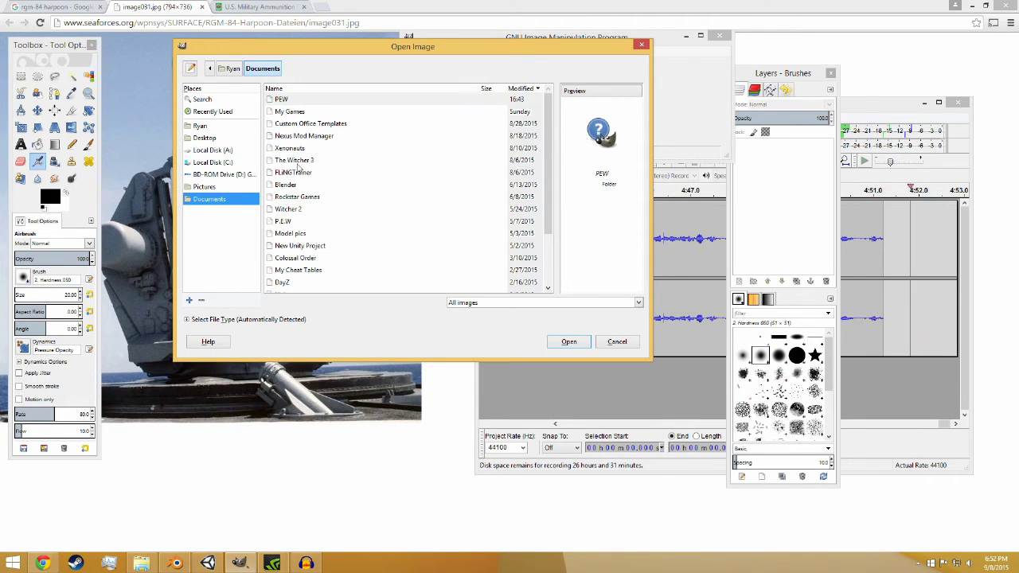
double_click(286, 185)
double_click(373, 137)
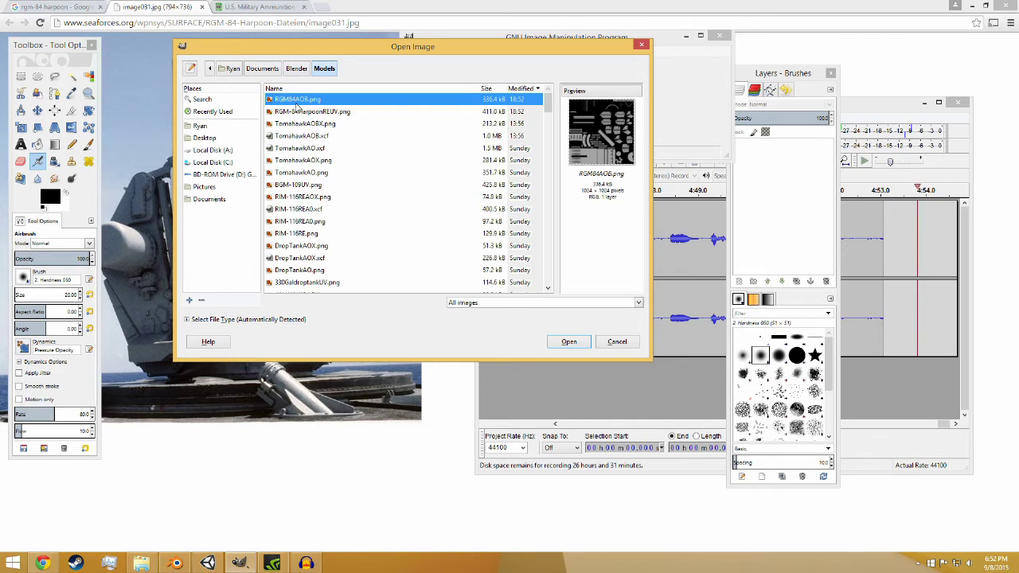
left_click(568, 341)
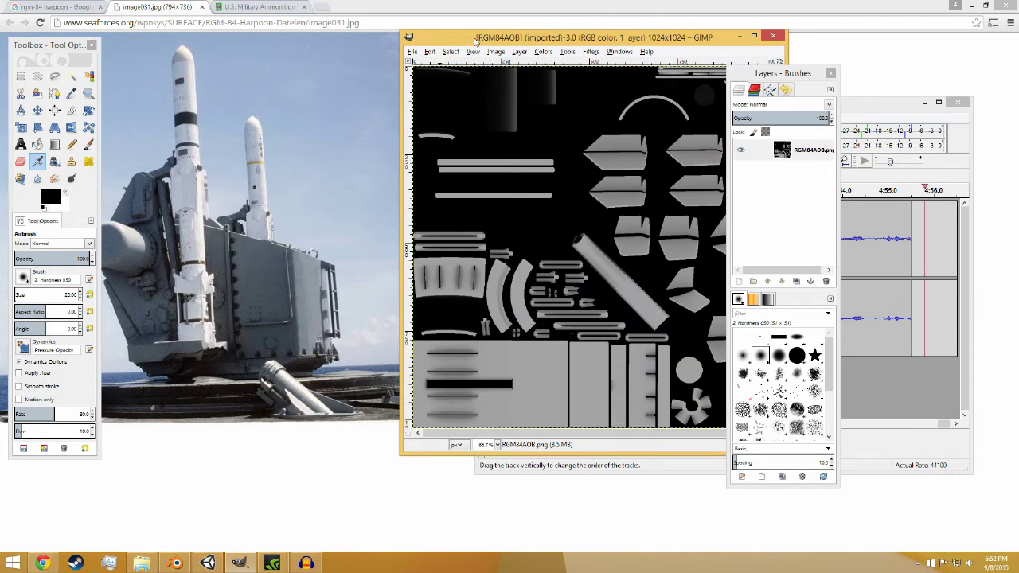
Step: Clear the workspace around the image window and add RGM-84HarpoonREUV.png as a layer above the ambient occlusion image
left_click_drag(510, 42, 294, 56)
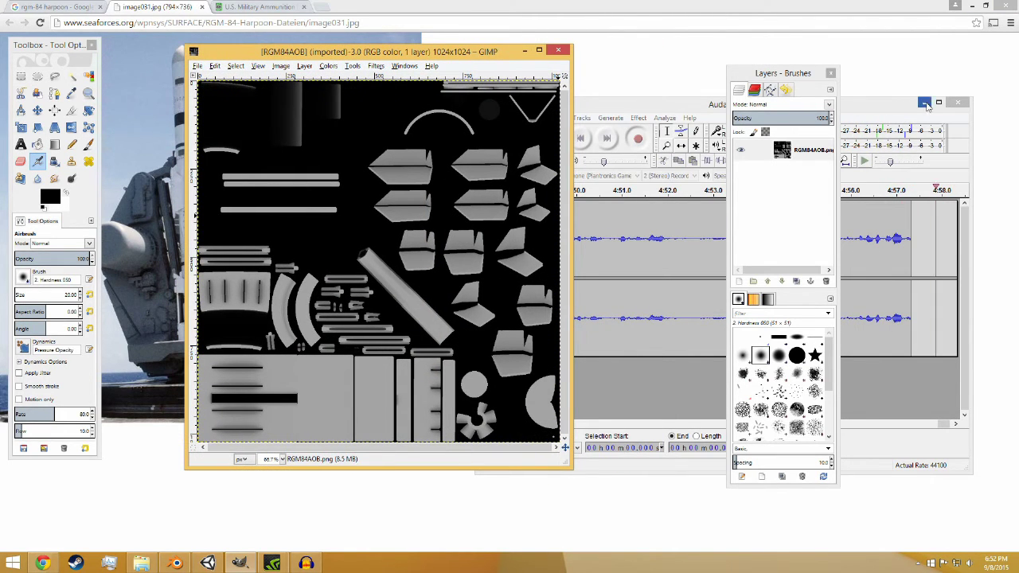
left_click(924, 102)
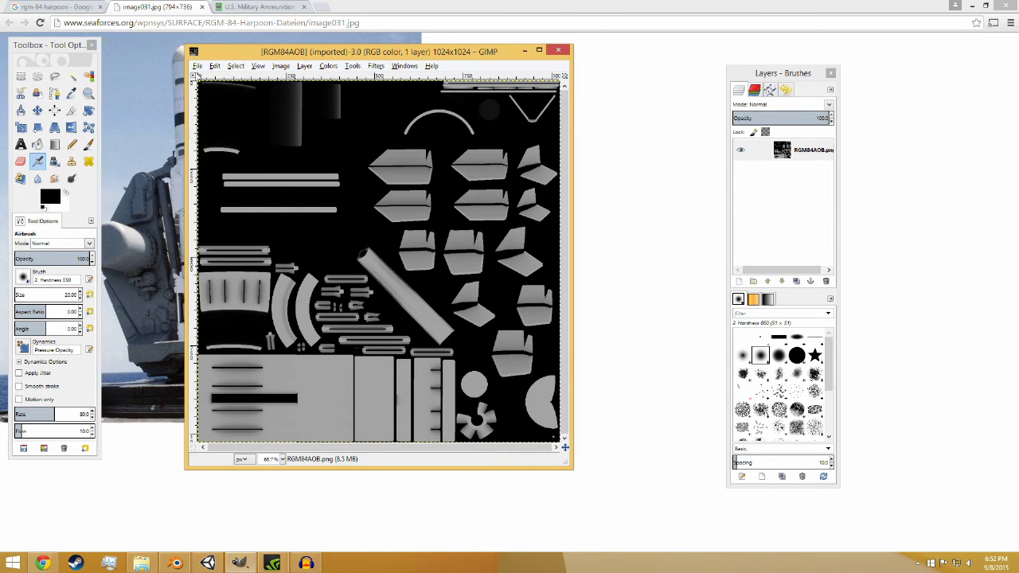
left_click(198, 67)
left_click(231, 101)
left_click(329, 113)
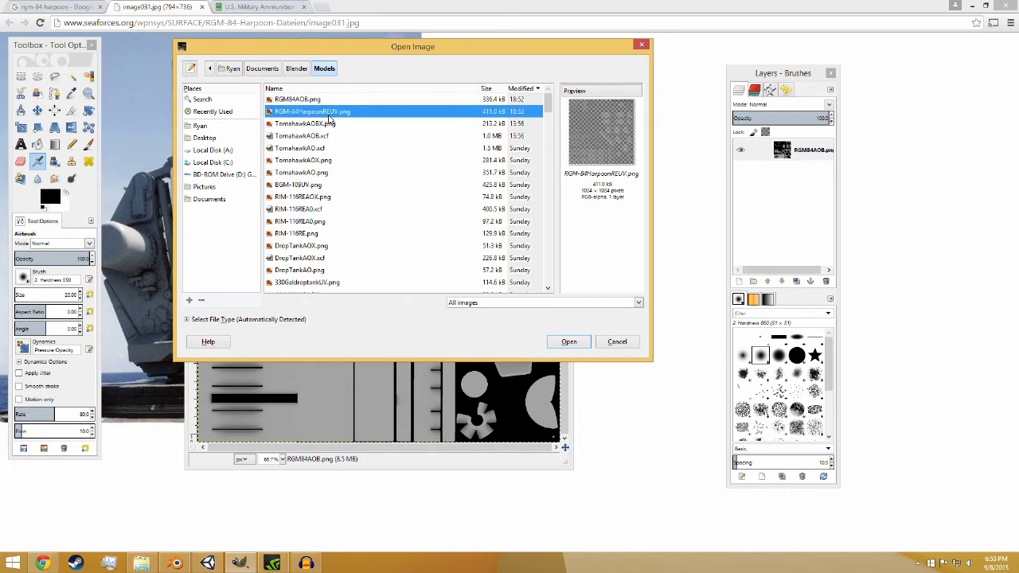
left_click(568, 342)
left_click(570, 474)
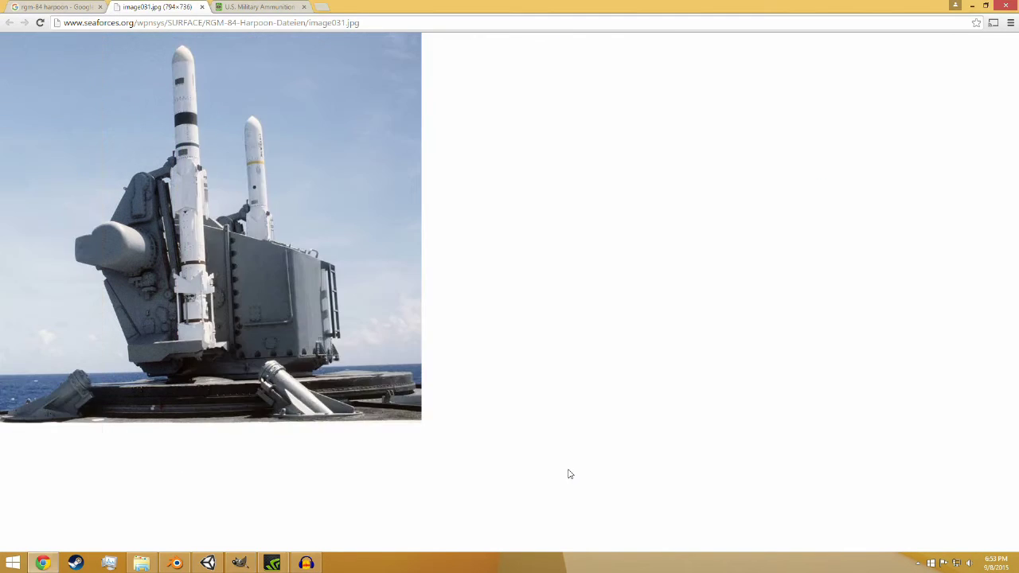
left_click(240, 563)
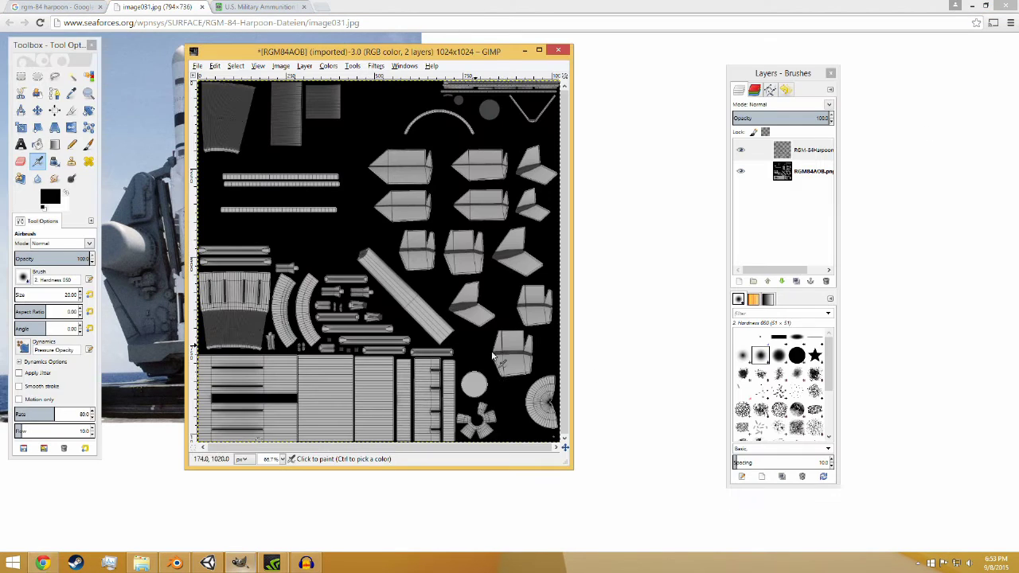
Step: Enlarge the image window so the whole texture fits with space around it
left_click_drag(571, 470, 714, 562)
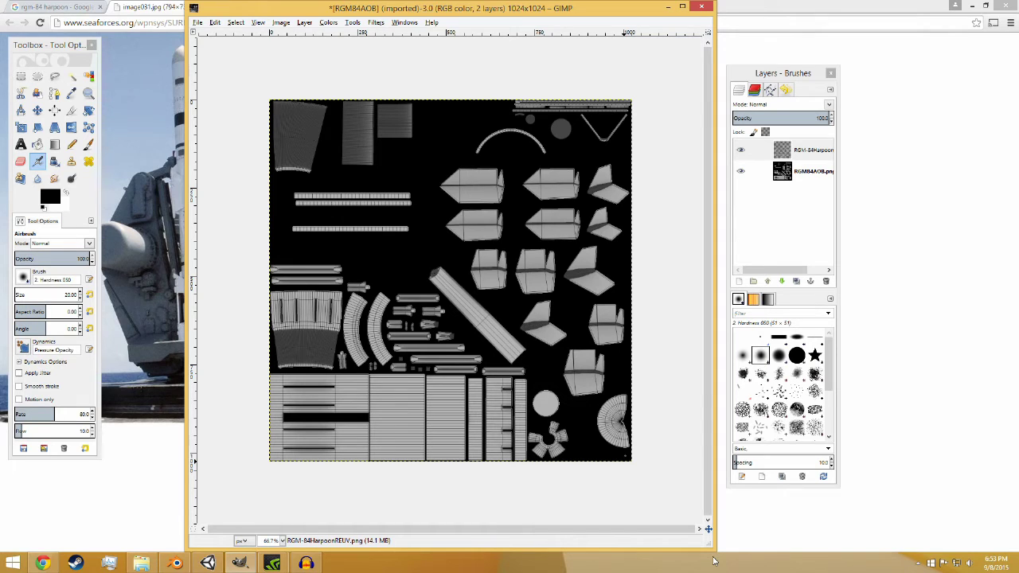
left_click(305, 563)
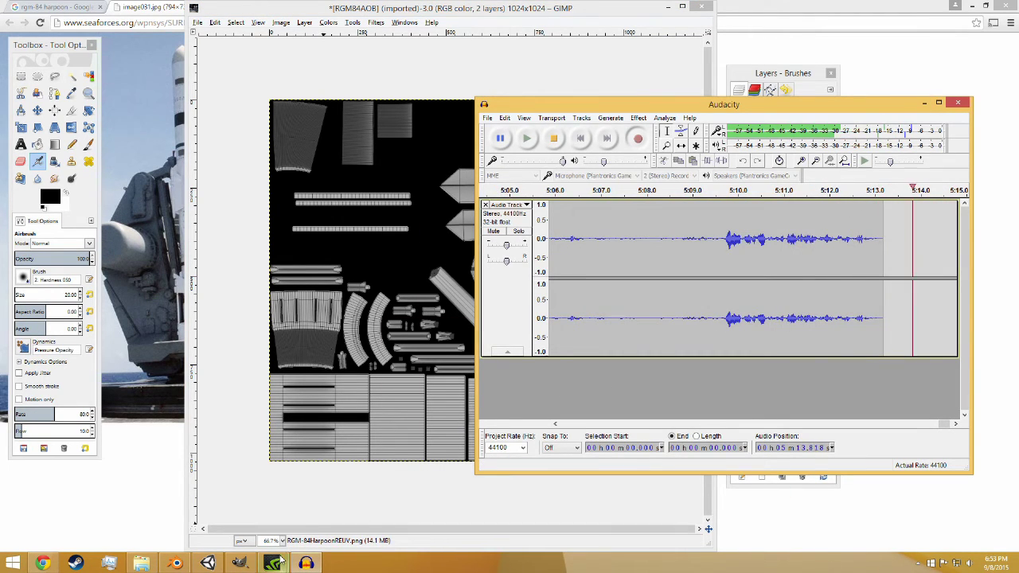
mouse_move(281, 562)
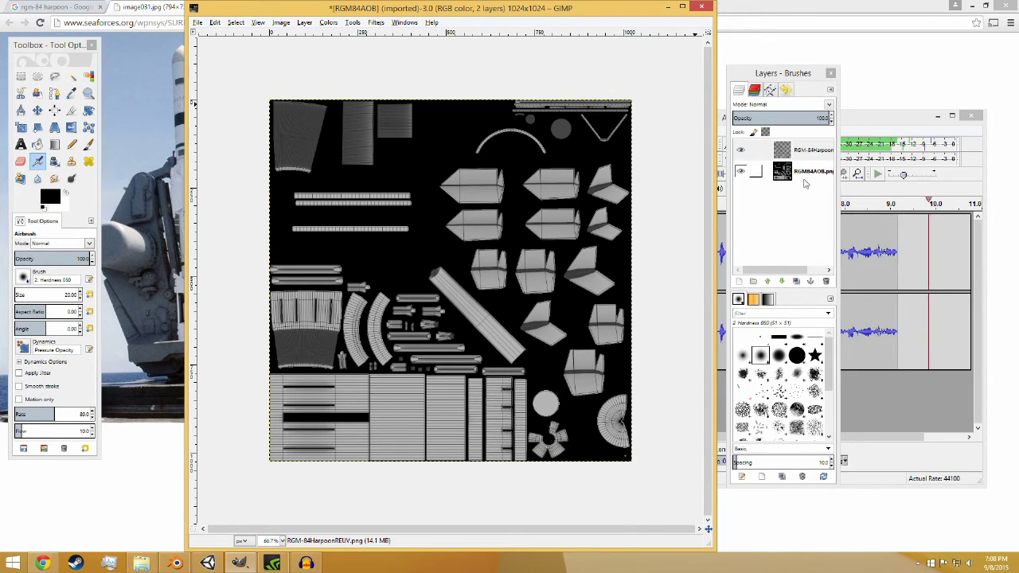
Step: Hide and show the UV layout layer to compare it with the ambient occlusion beneath
left_click(804, 178)
left_click(802, 155)
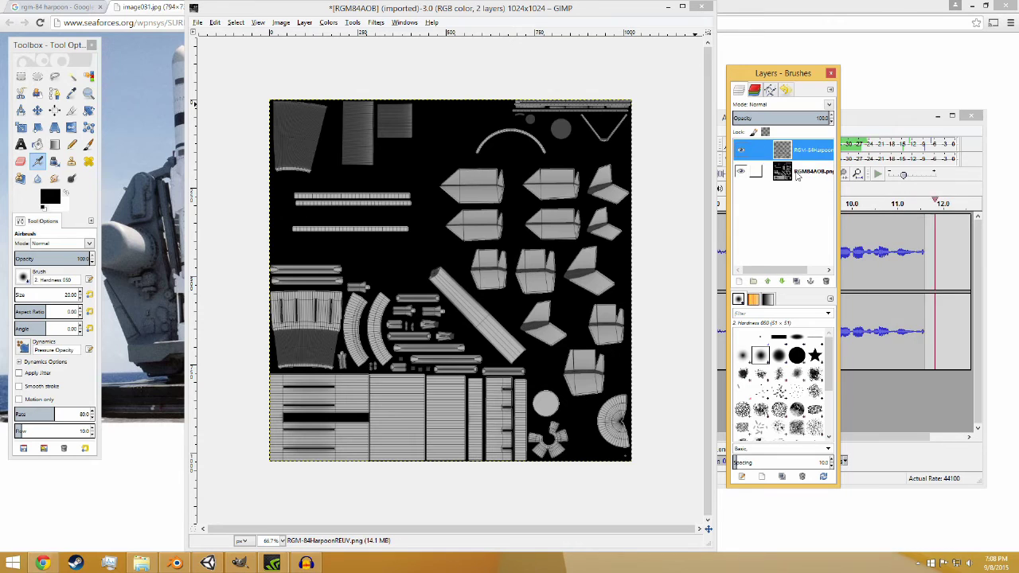
left_click(740, 150)
left_click(741, 151)
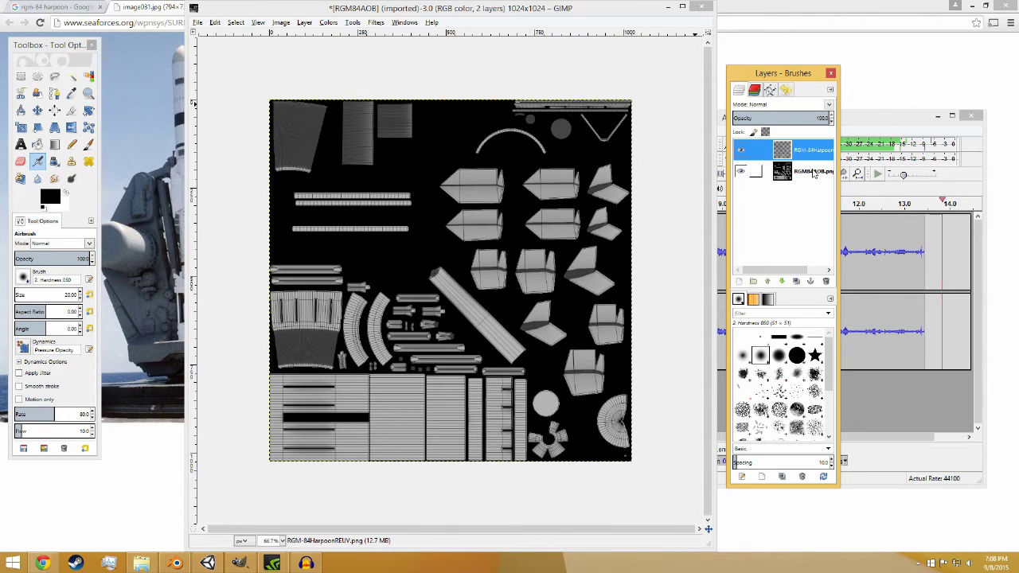
Step: Set the blend mode of the RGM84AOB.png layer to Multiply
left_click(813, 172)
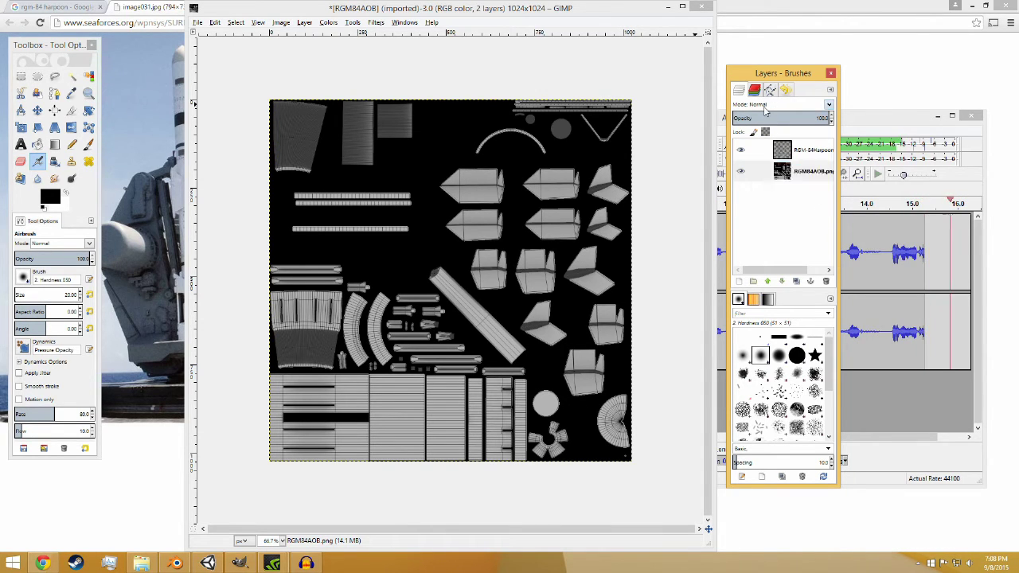
left_click(764, 105)
left_click(771, 209)
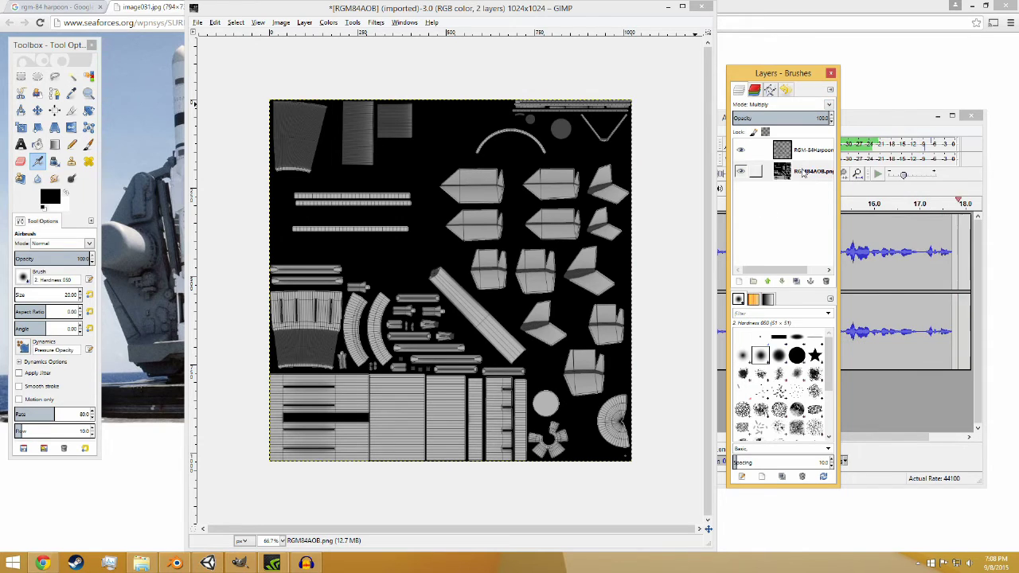
left_click(805, 173)
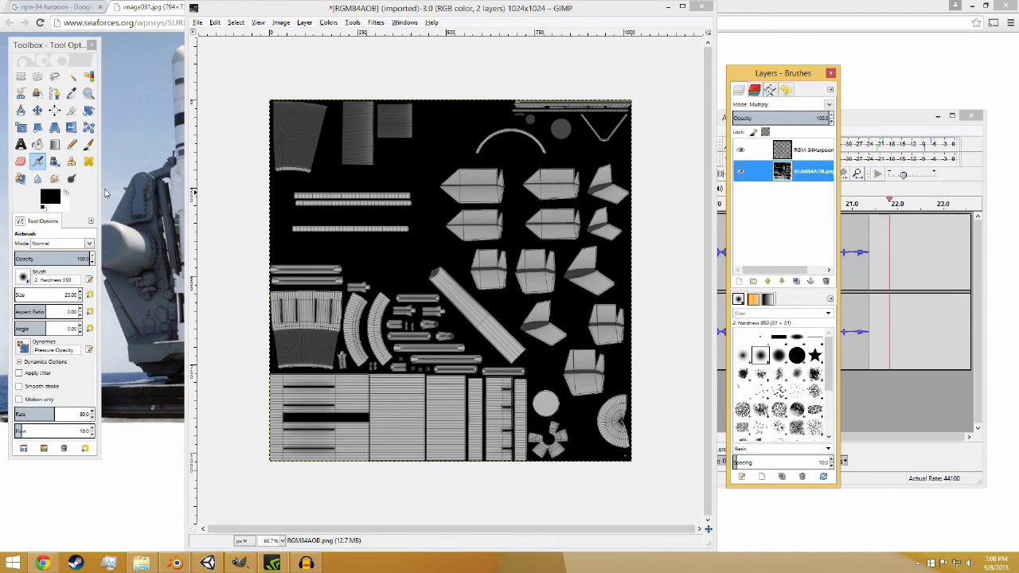
Step: Add two new transparent layers and place them beneath the ambient occlusion layer
right_click(778, 205)
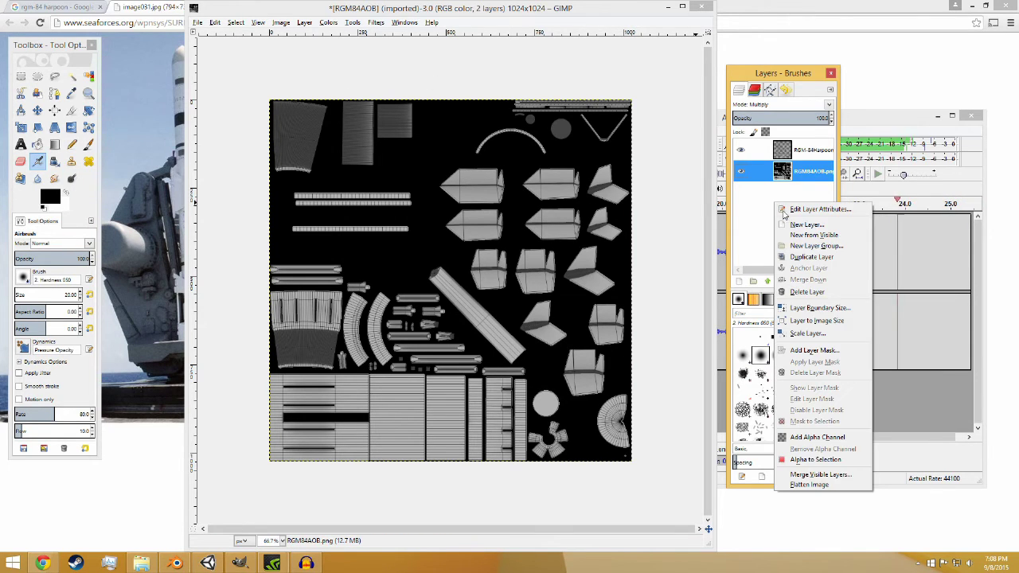
left_click(806, 225)
key("Return")
right_click(804, 239)
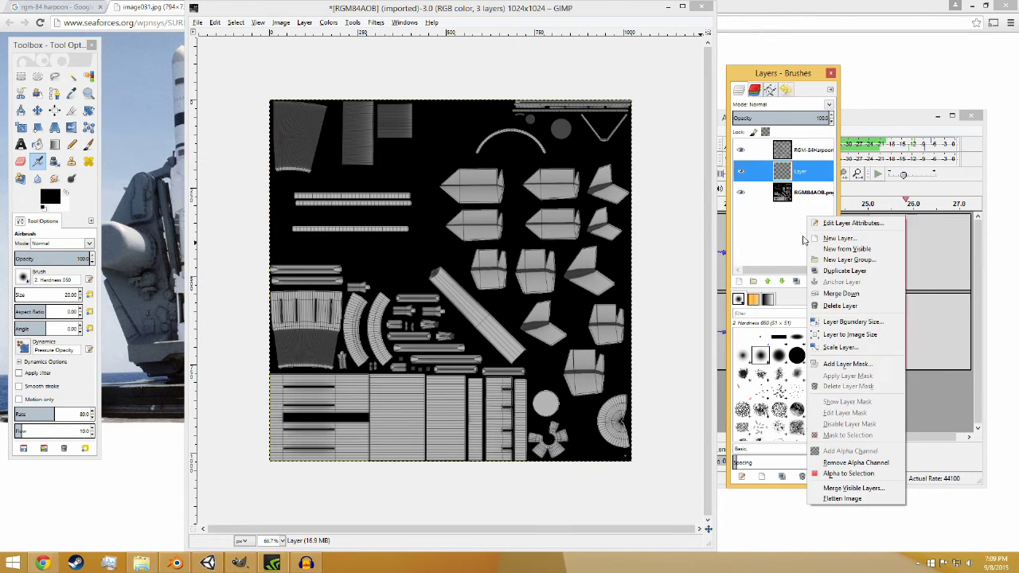
left_click(839, 238)
left_click(208, 297)
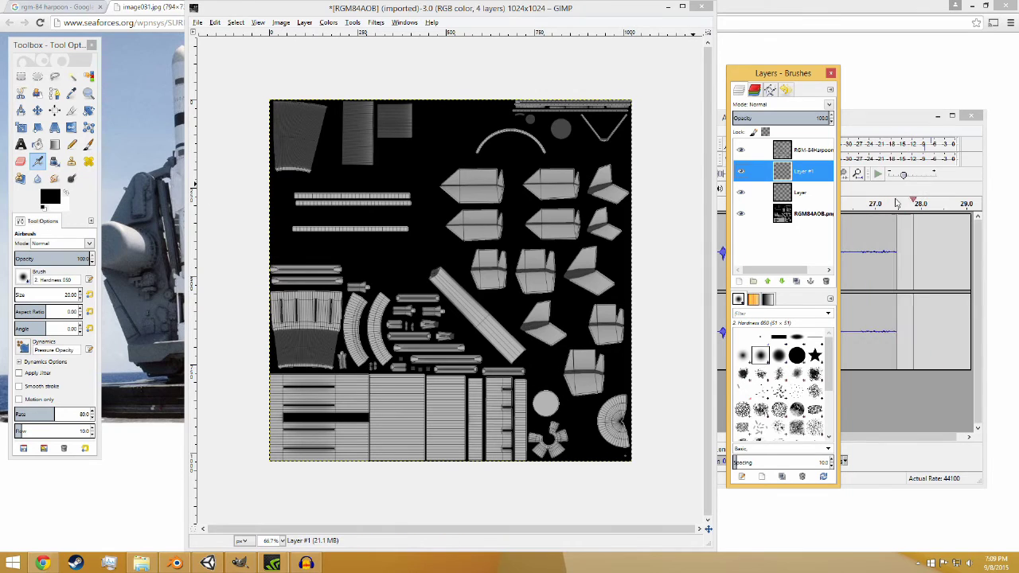
left_click_drag(801, 177, 801, 205)
Step: Bucket-fill the first of the new layers with white and move it to the bottom of the layer stack
left_click(66, 192)
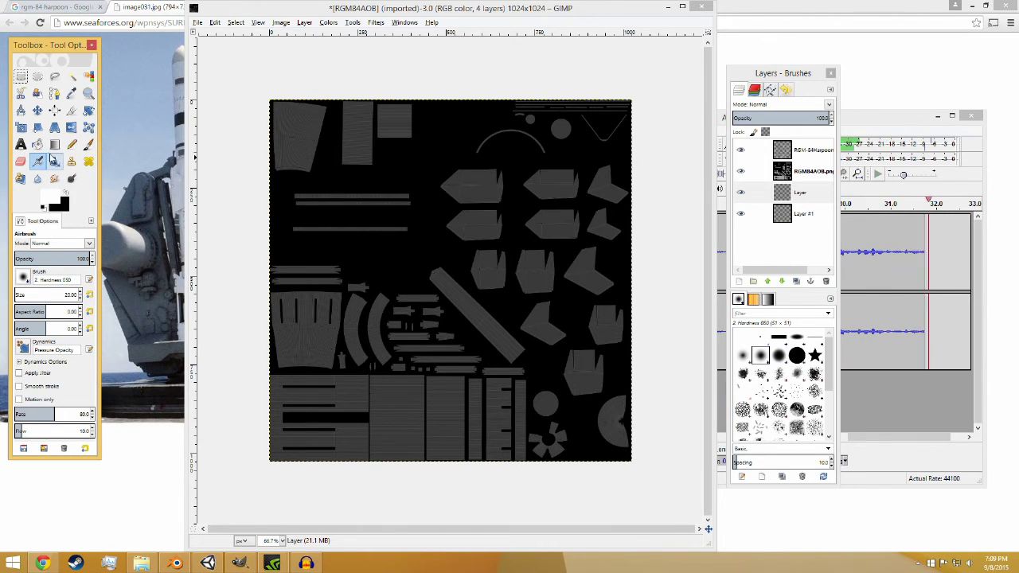
left_click(38, 145)
left_click(302, 231)
left_click(800, 226)
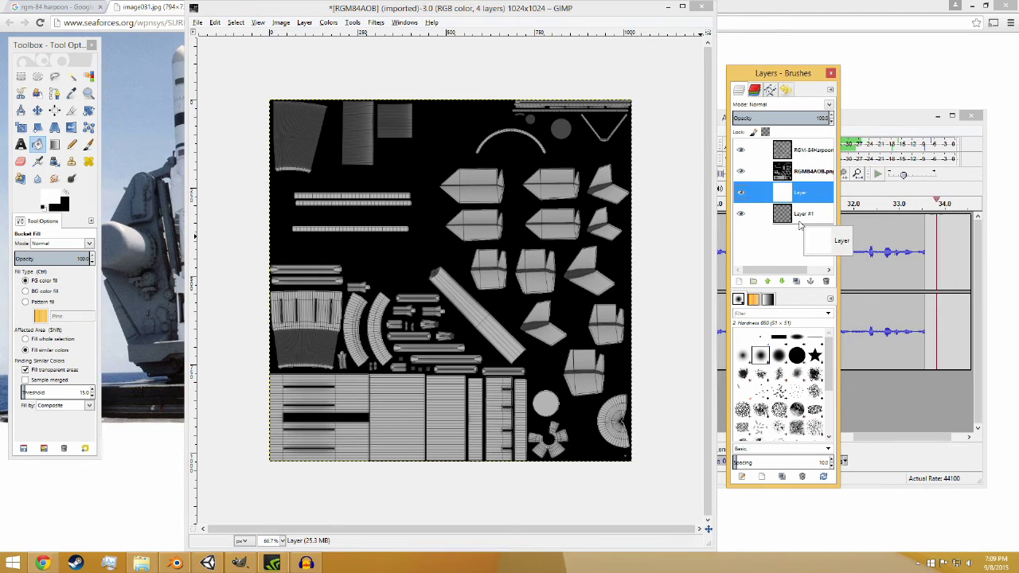
left_click_drag(800, 225, 800, 227)
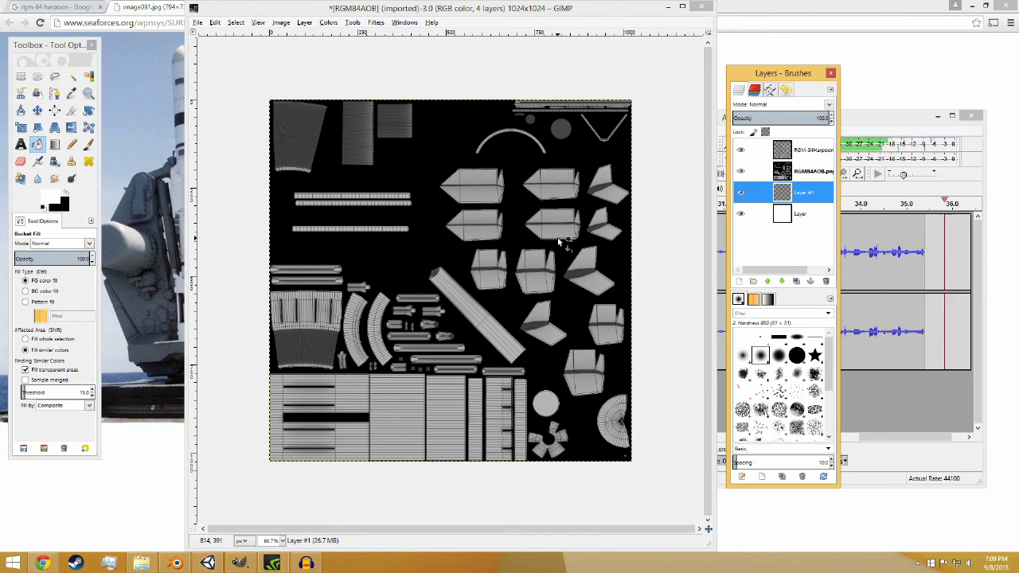
Step: Minimise the audio recorder window and set up the Paintbrush with the 2. Block 01 brush at size 210.27
left_click(938, 116)
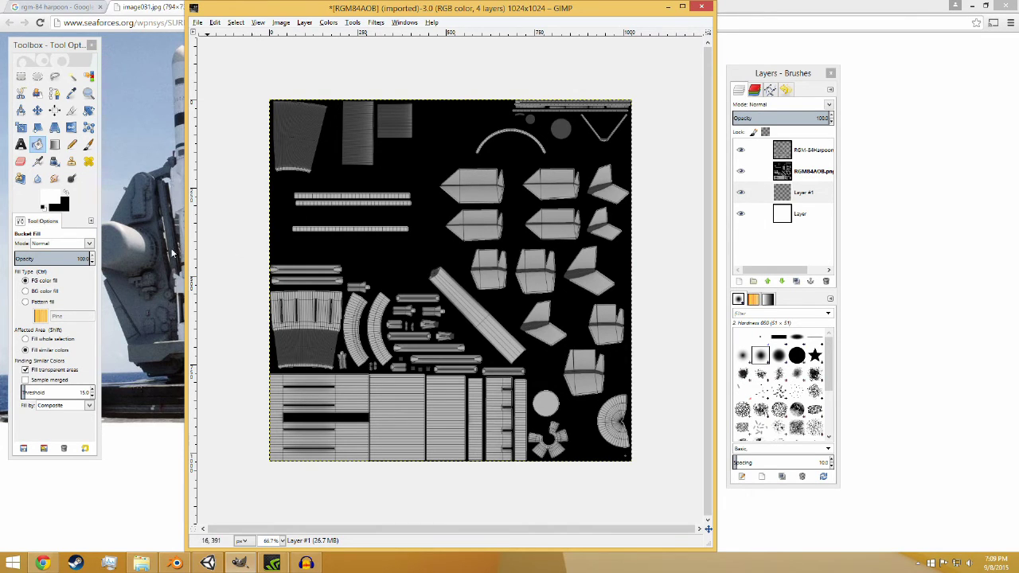
left_click(88, 146)
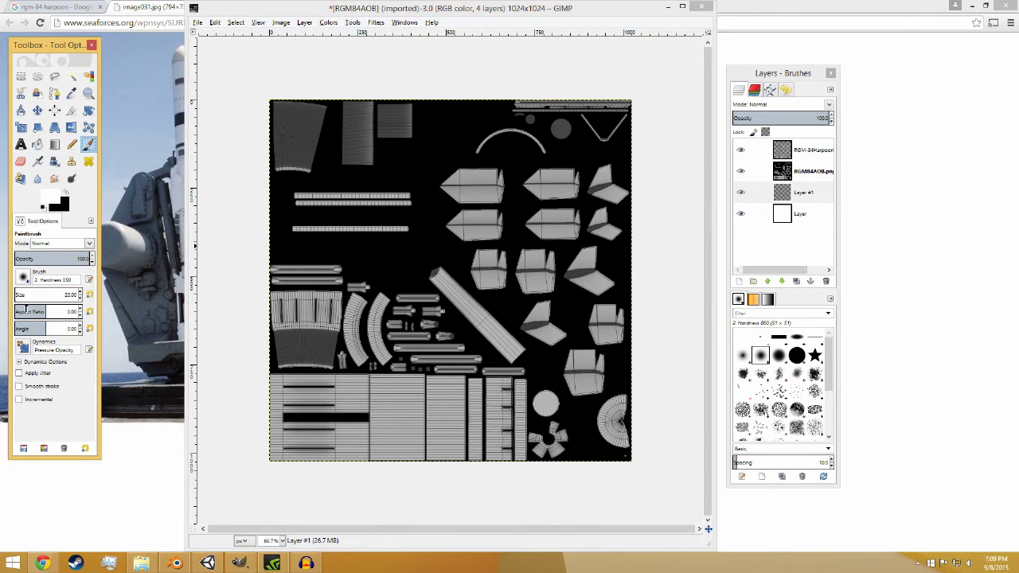
left_click(23, 276)
left_click(53, 303)
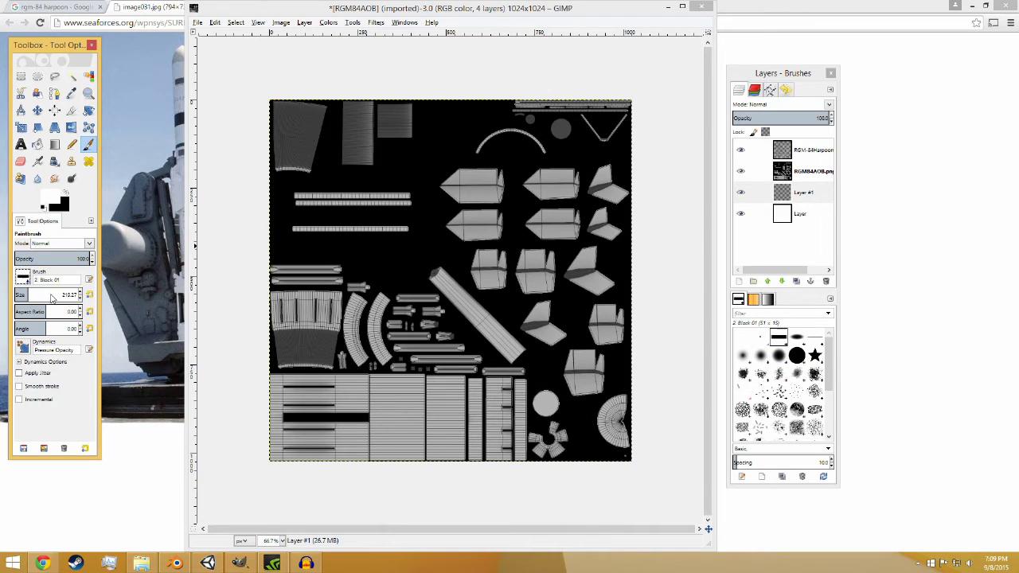
Step: Raise Layer #1 above the ambient occlusion layer and paint white over the body, fin and small-part islands
left_click_drag(303, 259, 297, 428)
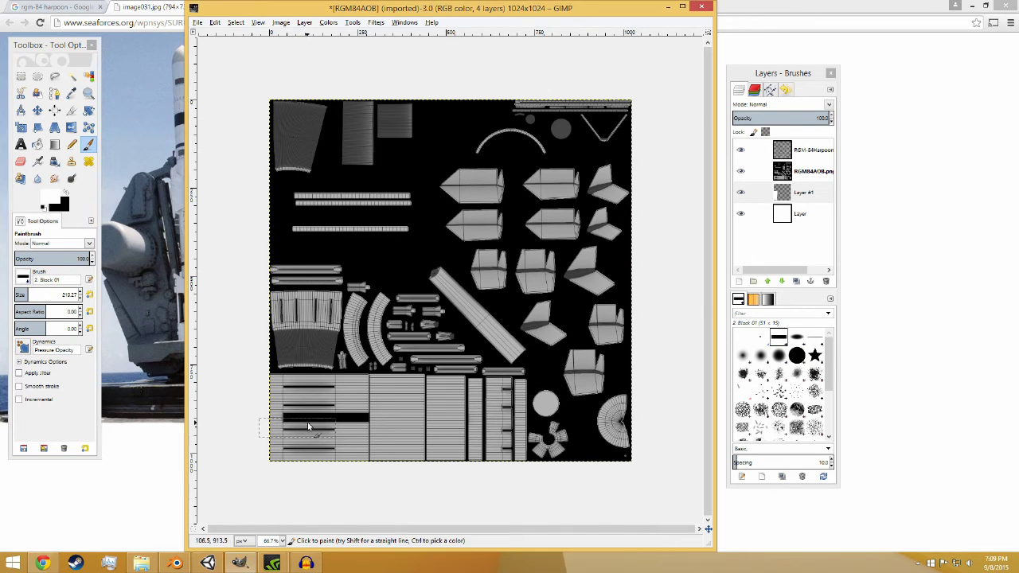
mouse_move(800, 192)
left_mouse_down()
mouse_move(804, 209)
mouse_move(800, 166)
left_mouse_up()
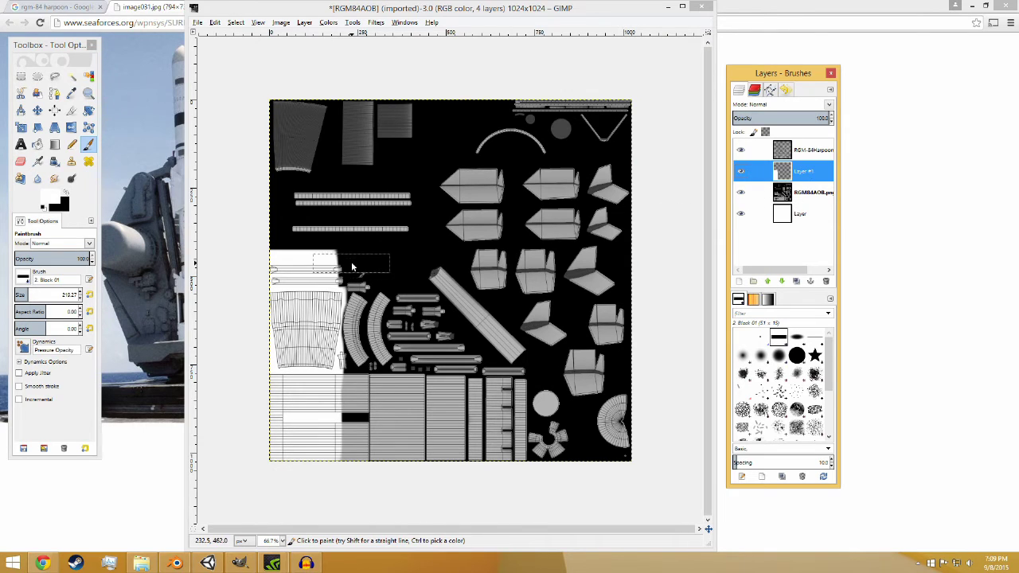
mouse_move(351, 262)
left_mouse_down()
mouse_move(368, 434)
mouse_move(421, 288)
mouse_move(435, 418)
mouse_move(502, 350)
mouse_move(509, 454)
mouse_move(524, 422)
mouse_move(553, 446)
mouse_move(599, 360)
mouse_move(509, 301)
mouse_move(482, 263)
mouse_move(476, 209)
mouse_move(500, 180)
mouse_move(609, 176)
mouse_move(606, 165)
mouse_move(598, 400)
left_mouse_up()
mouse_move(605, 250)
left_mouse_down()
mouse_move(550, 254)
mouse_move(541, 191)
left_mouse_up()
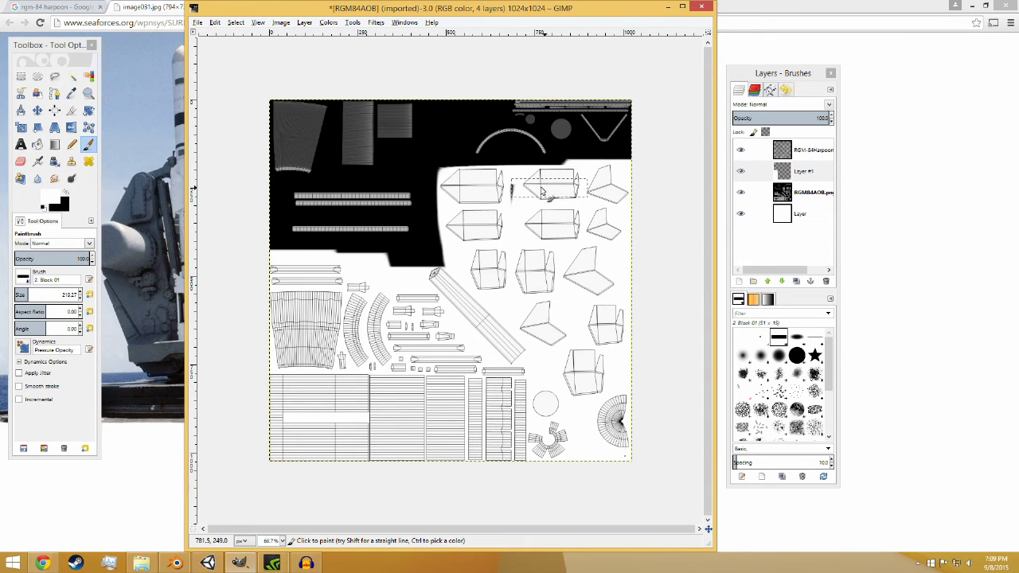
middle_click_drag(414, 292, 434, 356)
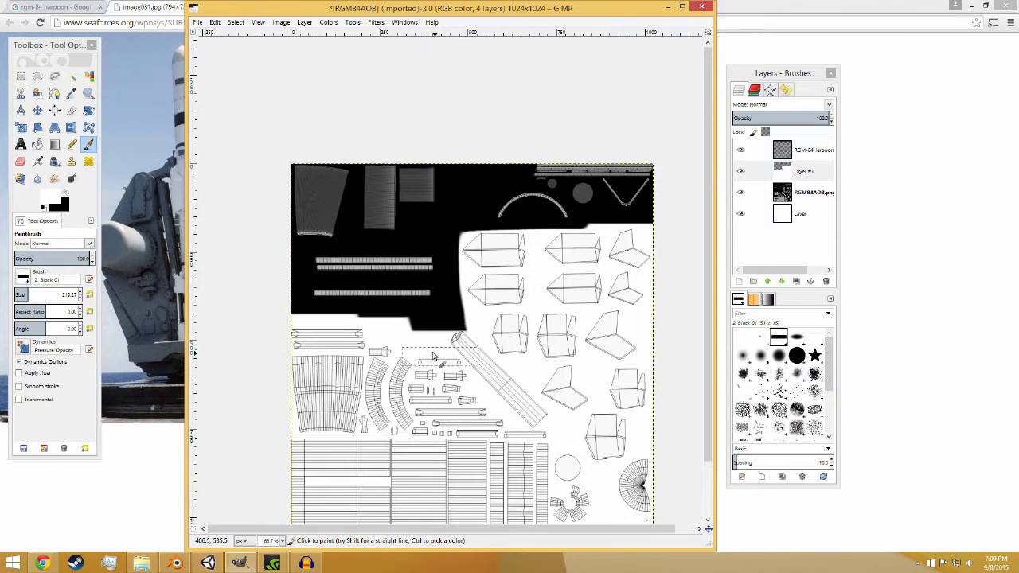
Step: Set the foreground colour to brown 78553f
left_click(47, 201)
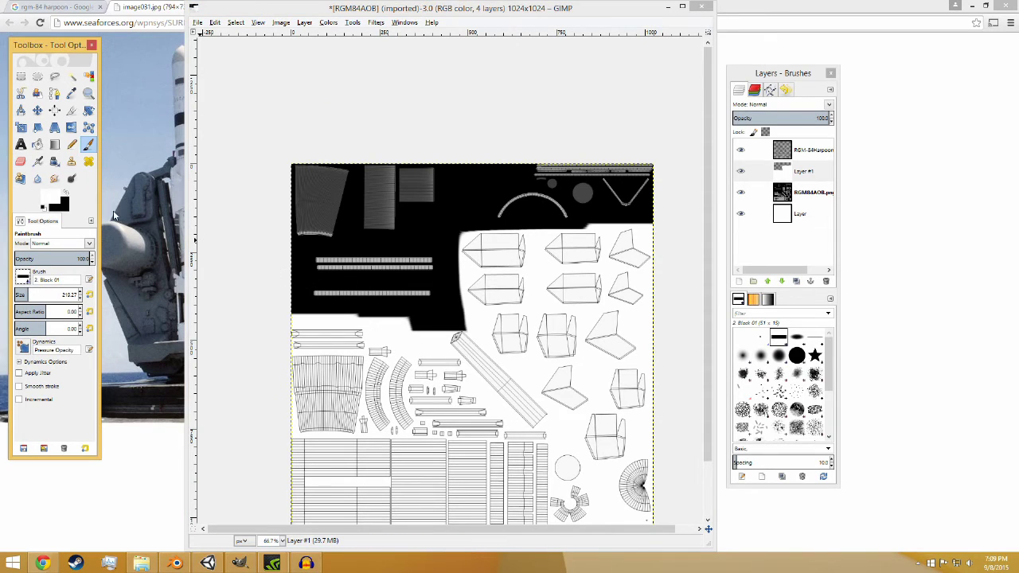
left_click(51, 201)
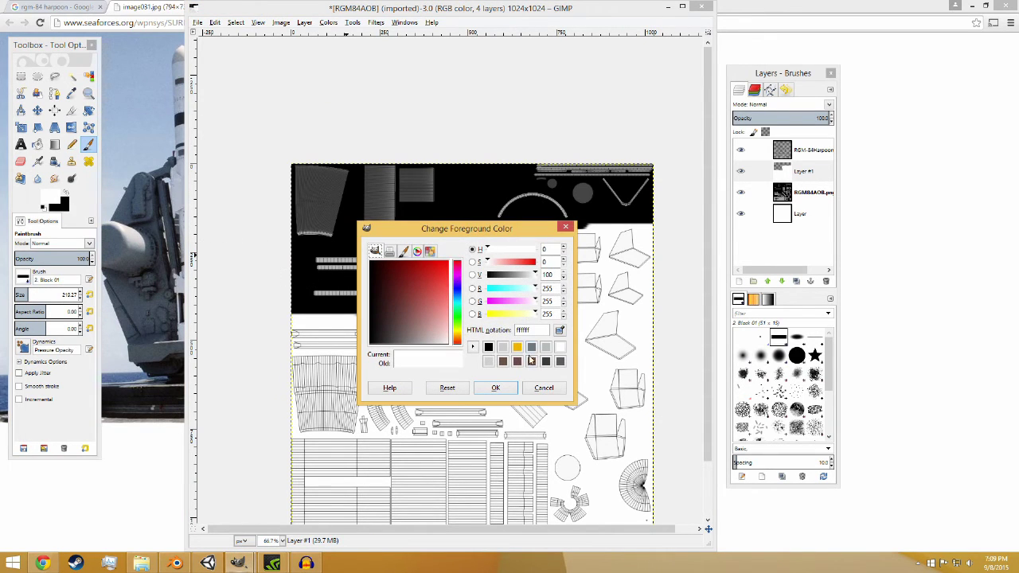
left_click(516, 363)
left_click(531, 362)
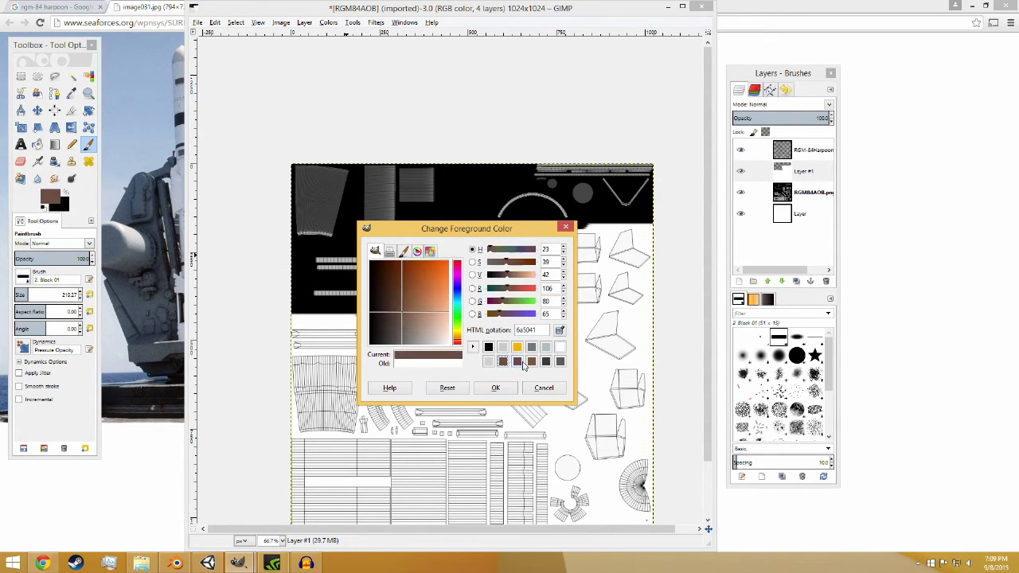
left_click(495, 388)
left_click_drag(407, 265, 328, 263)
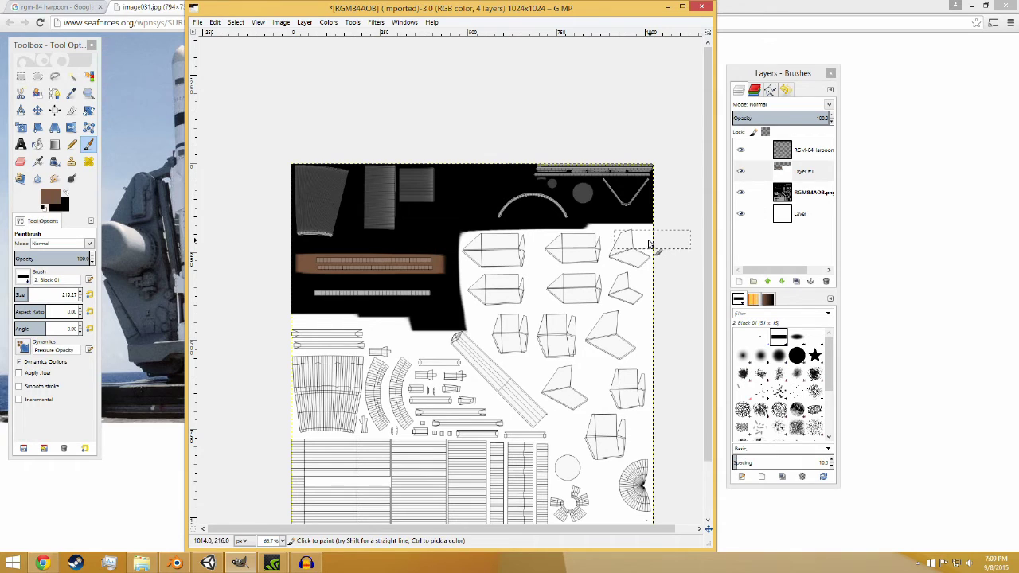
key("ctrl+z")
left_click(811, 199)
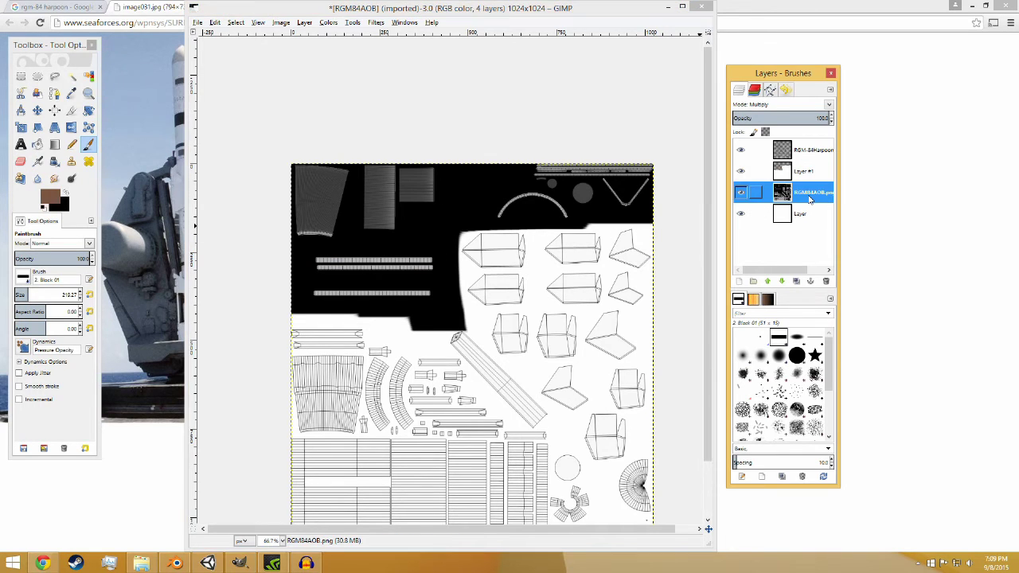
left_click(741, 192)
left_click(741, 193)
left_click(756, 171)
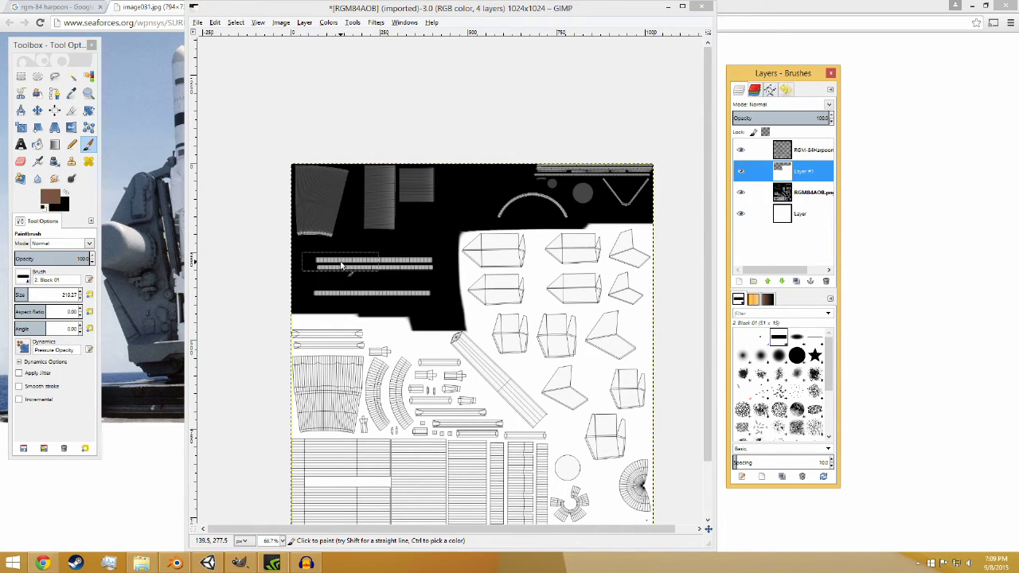
Step: Paint the pair of long thin strips brown and the single strip below them yellow edb402 on Layer #1
left_click(343, 265, "shift")
left_click(50, 197)
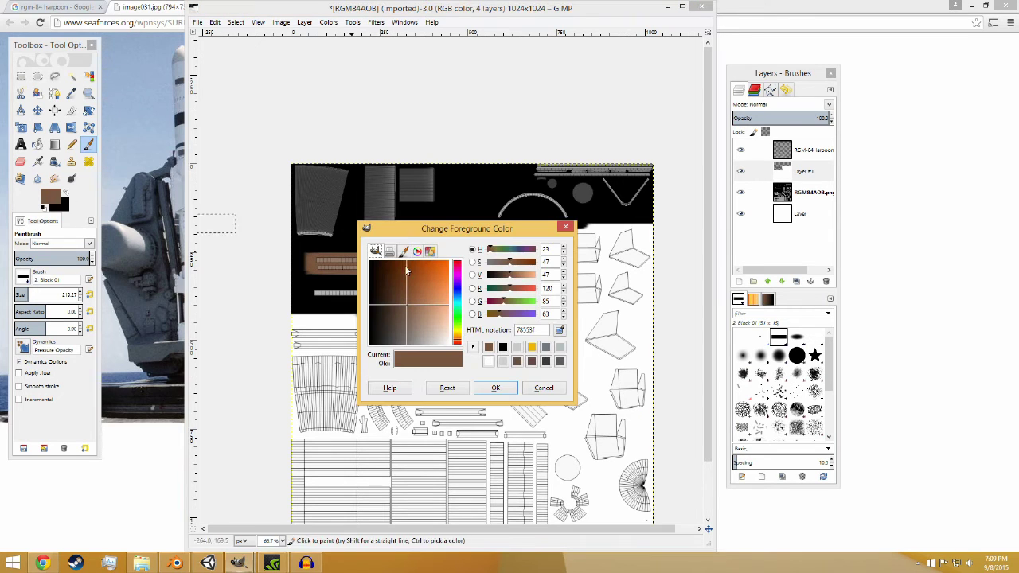
left_click(531, 347)
left_click(495, 387)
left_click_drag(339, 295, 436, 297)
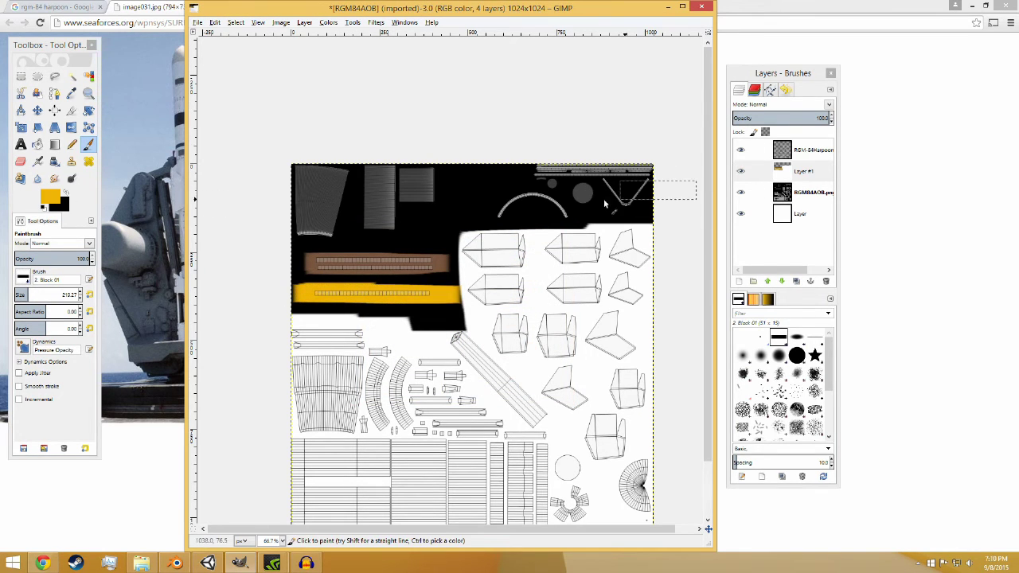
Step: Set the foreground colour to light grey c9c9c9 and paint over the three islands in the texture's upper-left corner
left_click(59, 196)
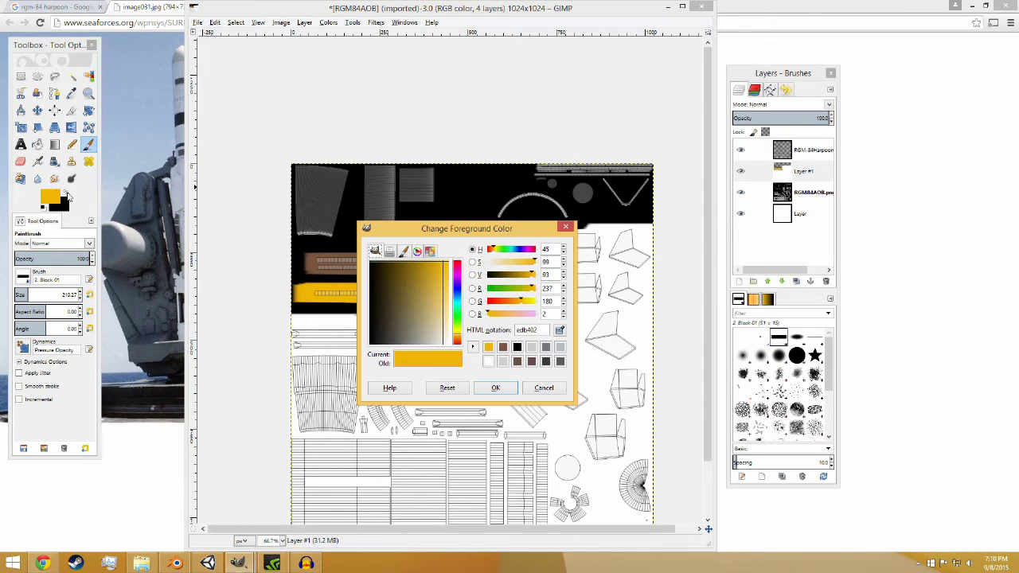
left_click(532, 348)
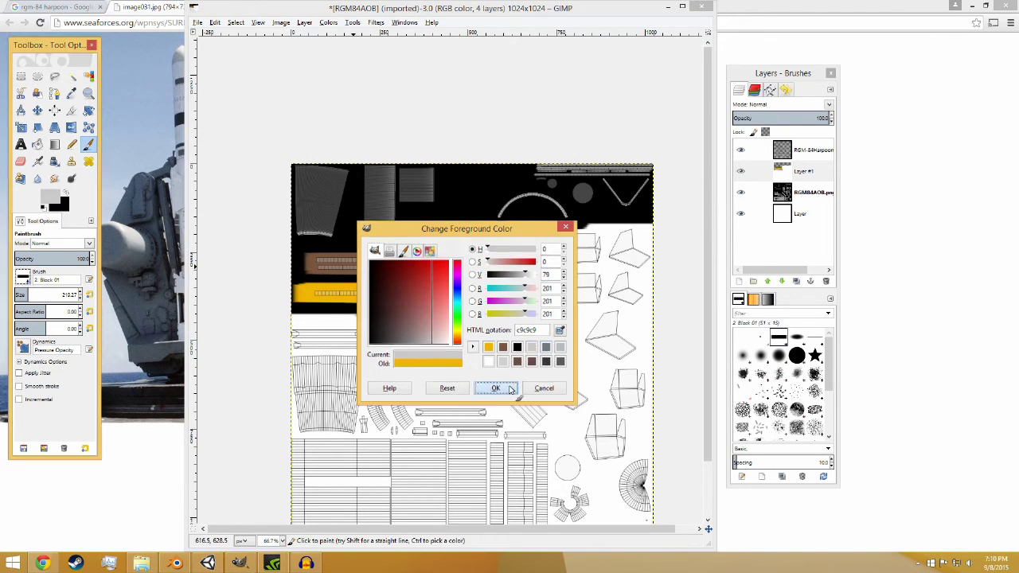
left_click(496, 387)
mouse_move(328, 238)
left_mouse_down()
mouse_move(350, 199)
mouse_move(354, 236)
mouse_move(377, 187)
mouse_move(418, 187)
mouse_move(390, 225)
left_mouse_up()
Step: Swap the foreground colour to black and paint over the arc, circle, V-shaped and thin strip islands in the texture's upper-right corner
left_click(71, 197)
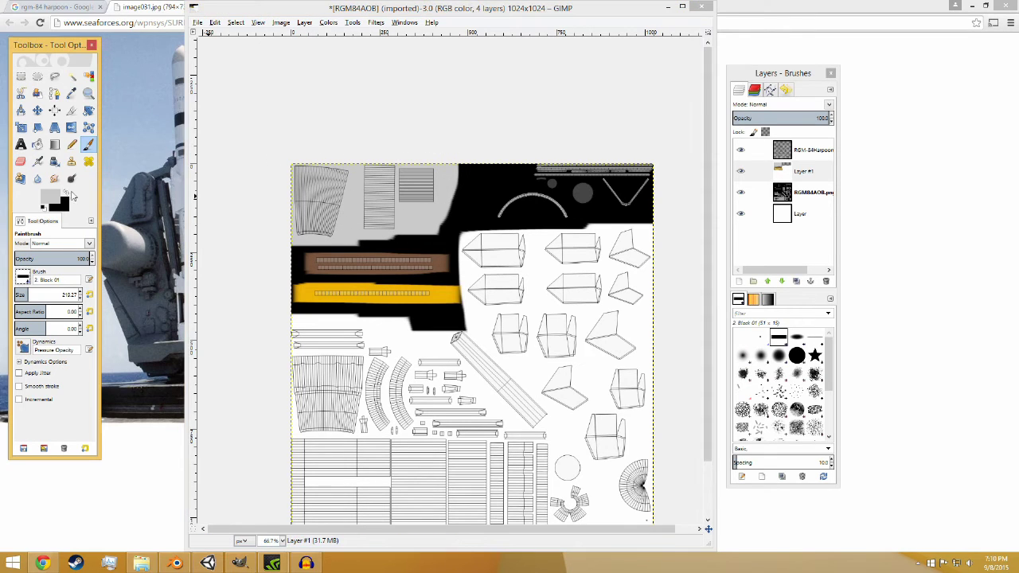
left_click(71, 194)
mouse_move(561, 209)
left_mouse_down()
mouse_move(501, 213)
mouse_move(573, 171)
mouse_move(629, 207)
mouse_move(567, 209)
left_mouse_up()
Step: Move Layer #1 back beneath the ambient occlusion layer and delete the RGM-84HarpoonREUV.png layer
left_click_drag(802, 171, 793, 227)
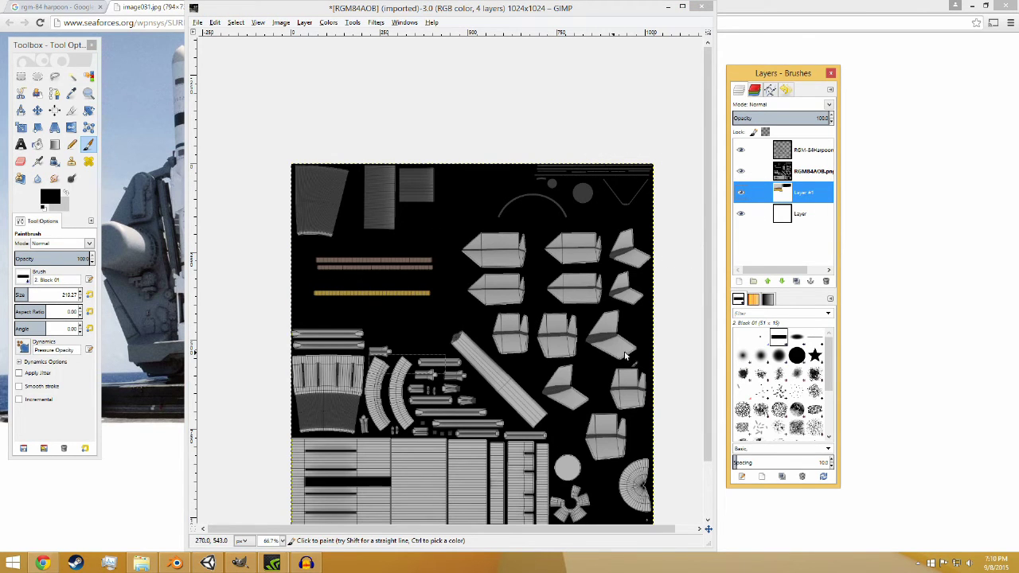
middle_click_drag(437, 459, 415, 385)
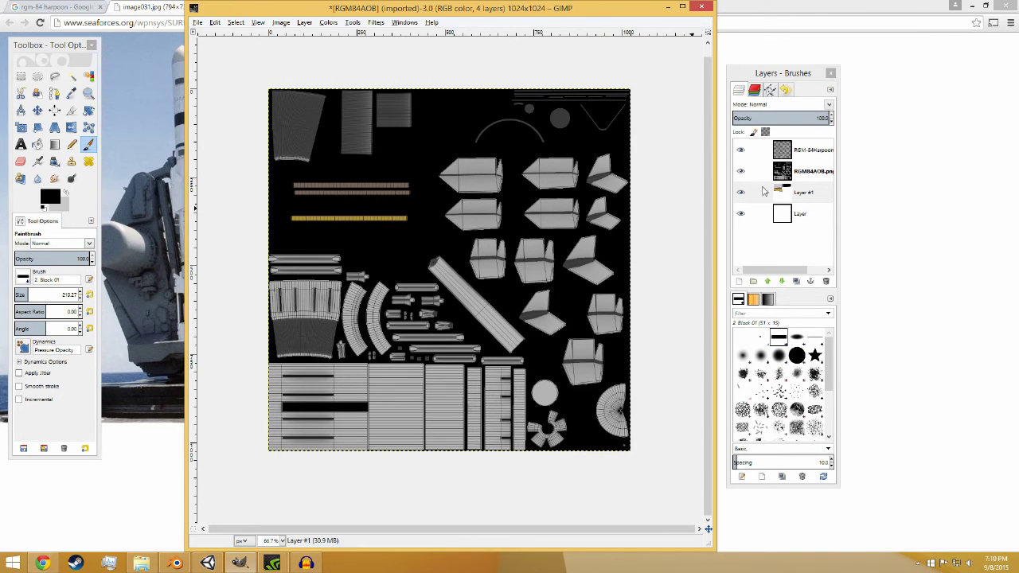
left_click(800, 150)
right_click(810, 151)
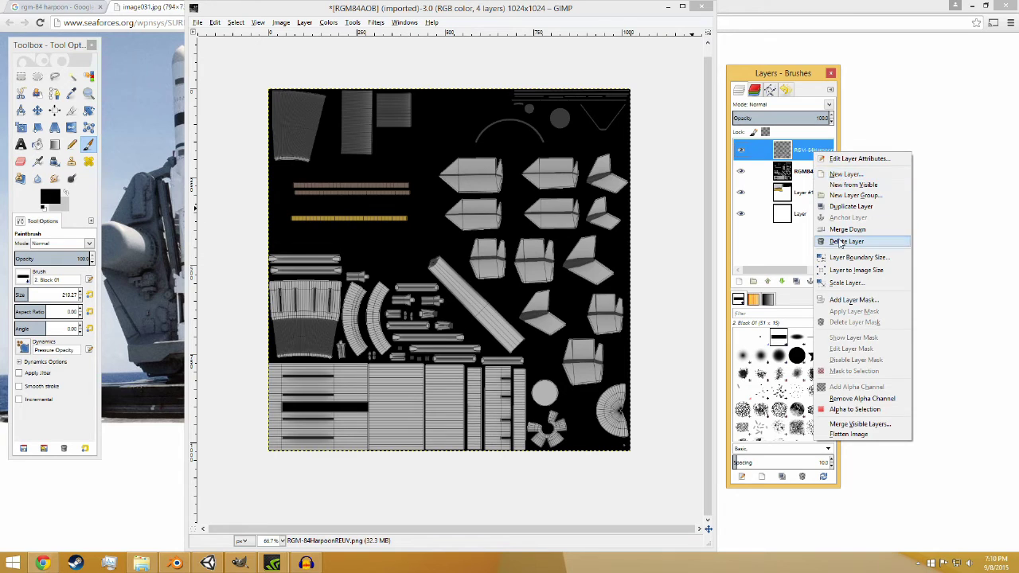
left_click(846, 241)
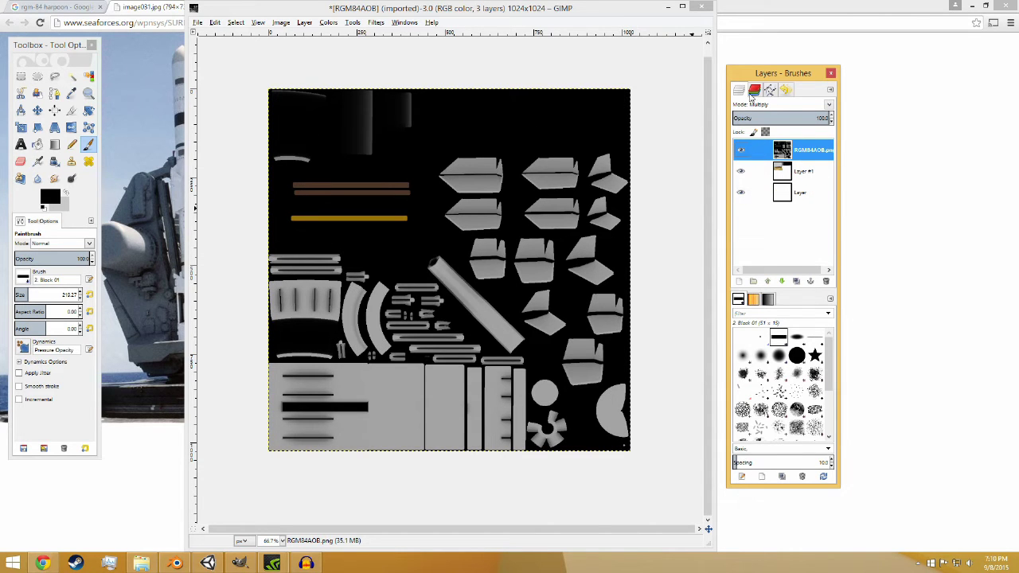
Step: Save the layered image as RGM84AOB.xcf in the Models folder
left_click(197, 23)
left_click(295, 110)
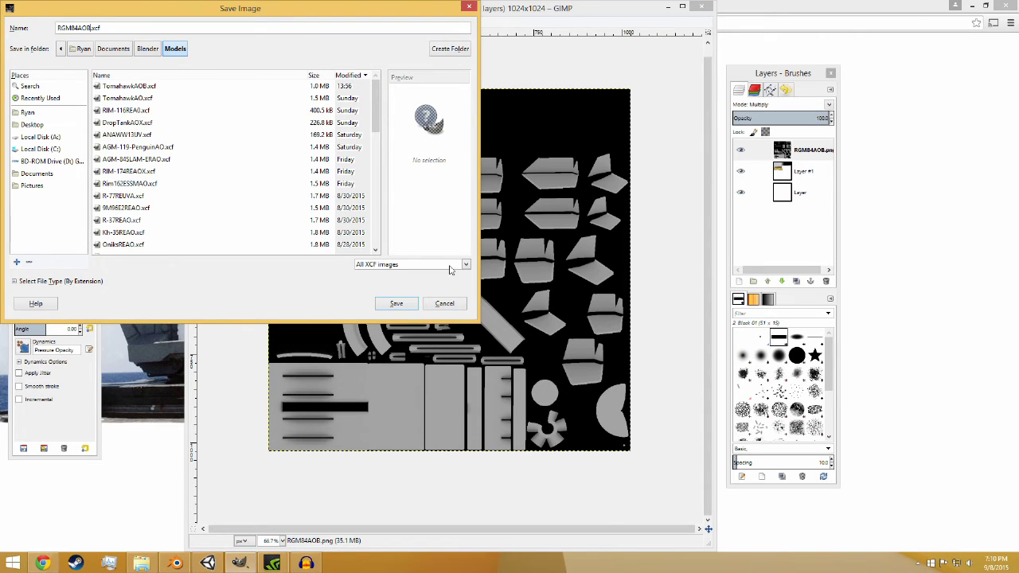
left_click(400, 303)
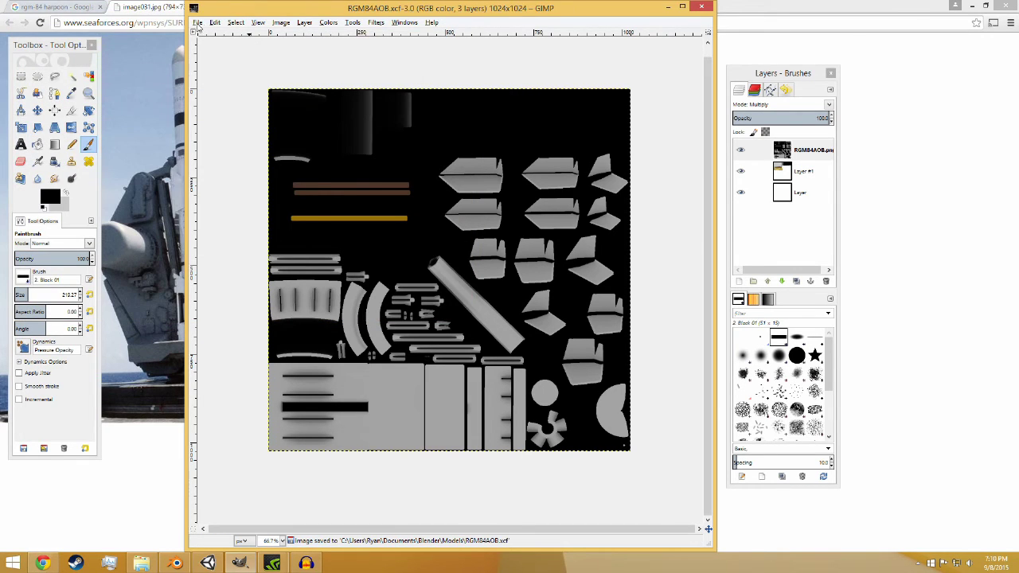
Step: Export the texture as RGM84AOX.png to the Models folder with the default PNG options
left_click(236, 22)
mouse_move(198, 22)
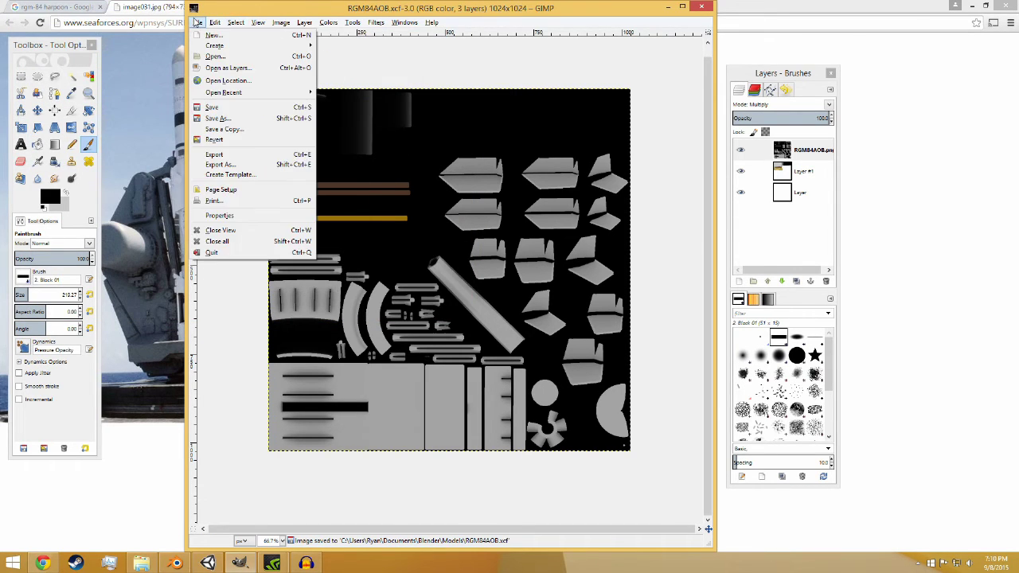
left_click(216, 166)
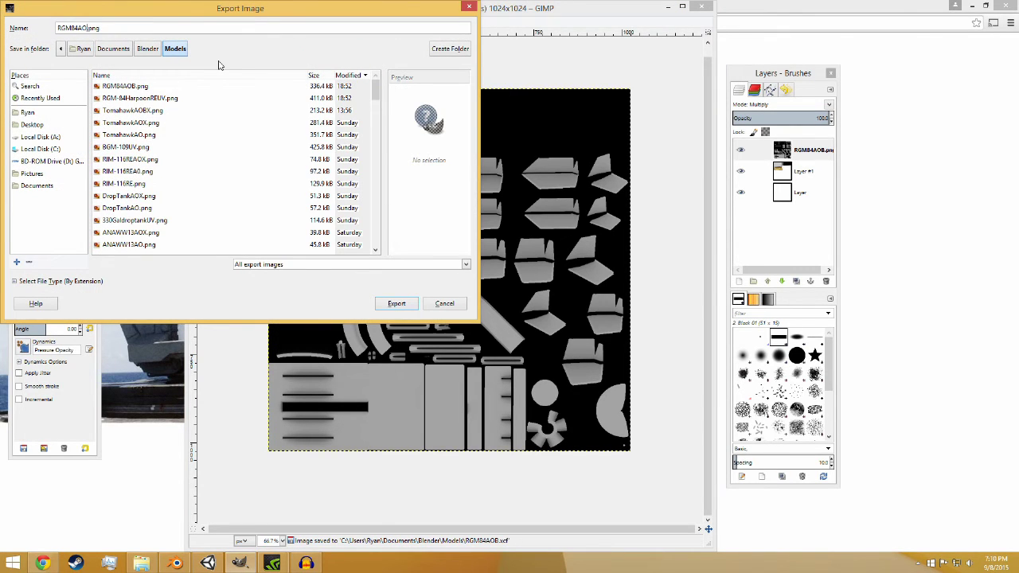
type("X")
left_click(396, 306)
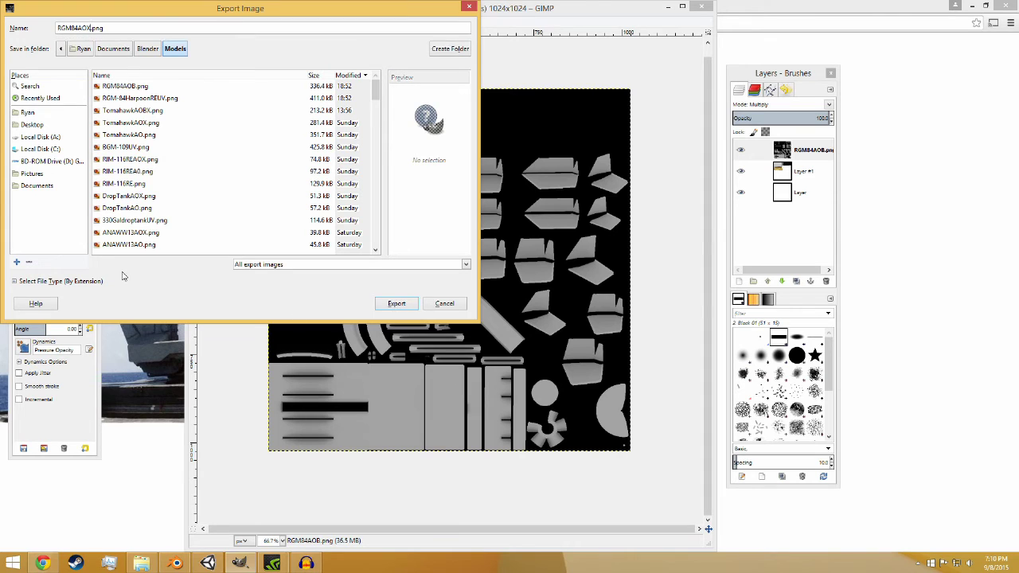
left_click(396, 306)
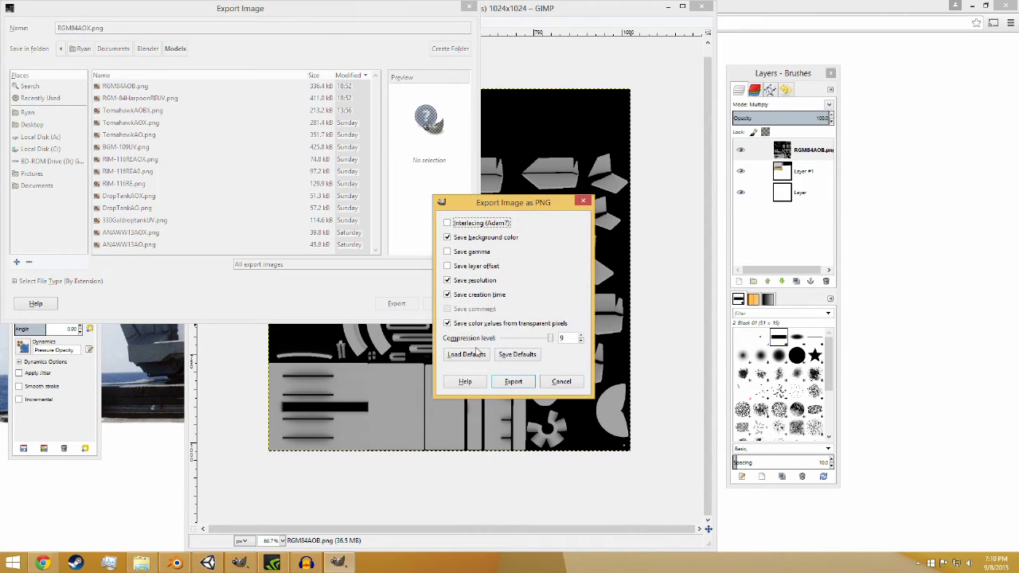
left_click(519, 383)
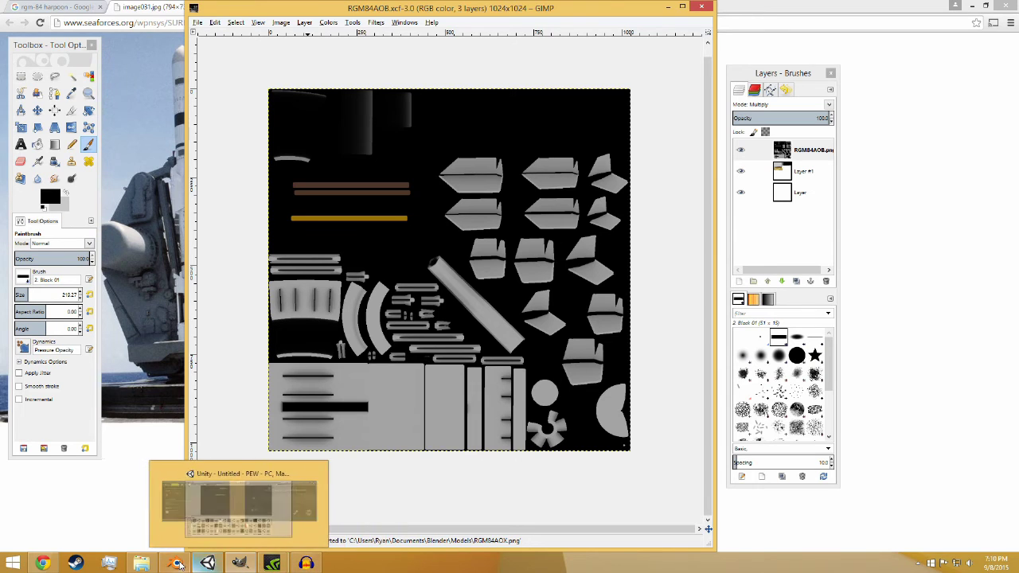
Step: Switch to Blender, merge the UV editor and viewport areas into one, and display the 3D View in it
left_click(176, 564)
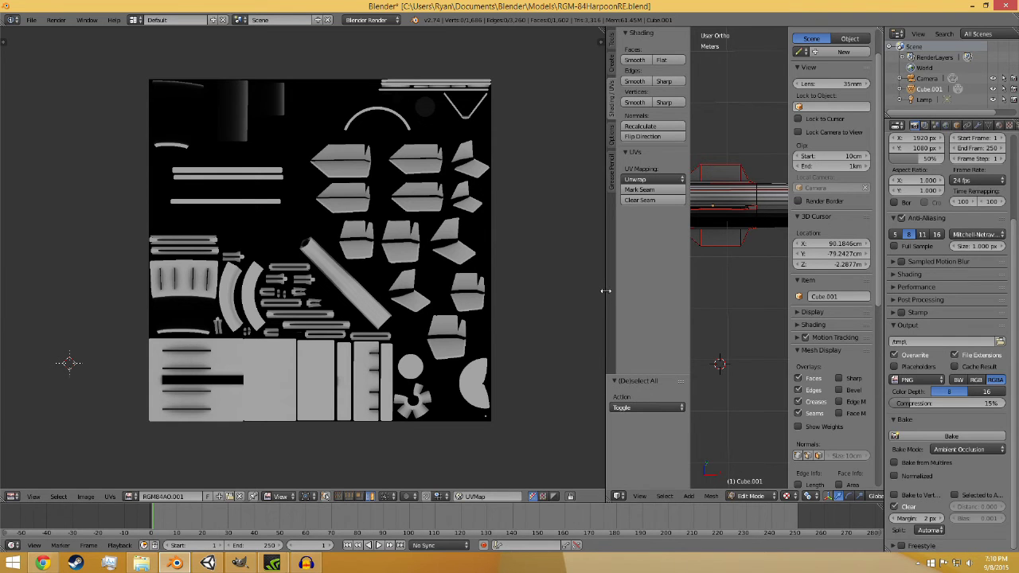
left_click_drag(606, 289, 169, 303)
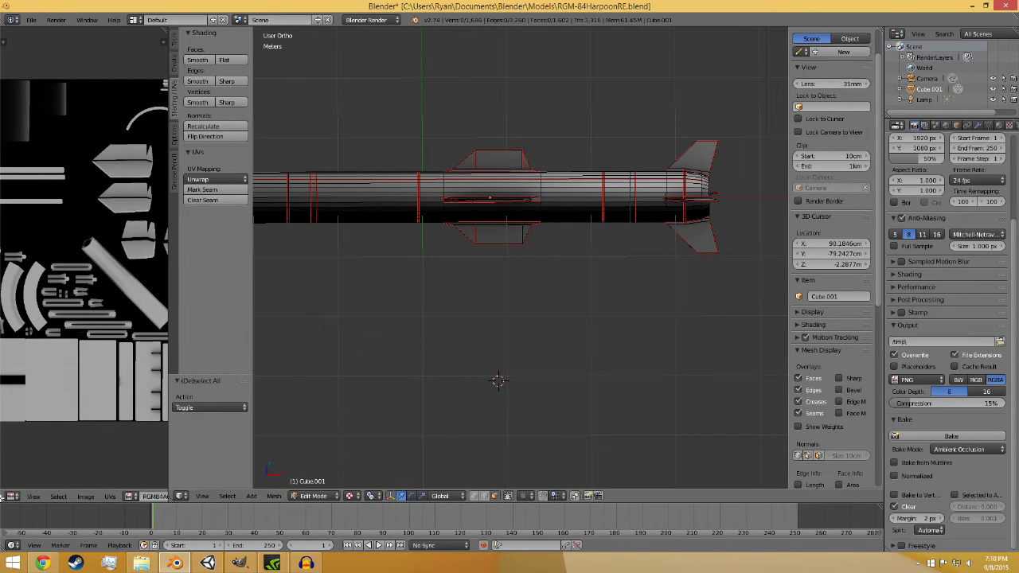
left_click_drag(167, 29, 195, 372)
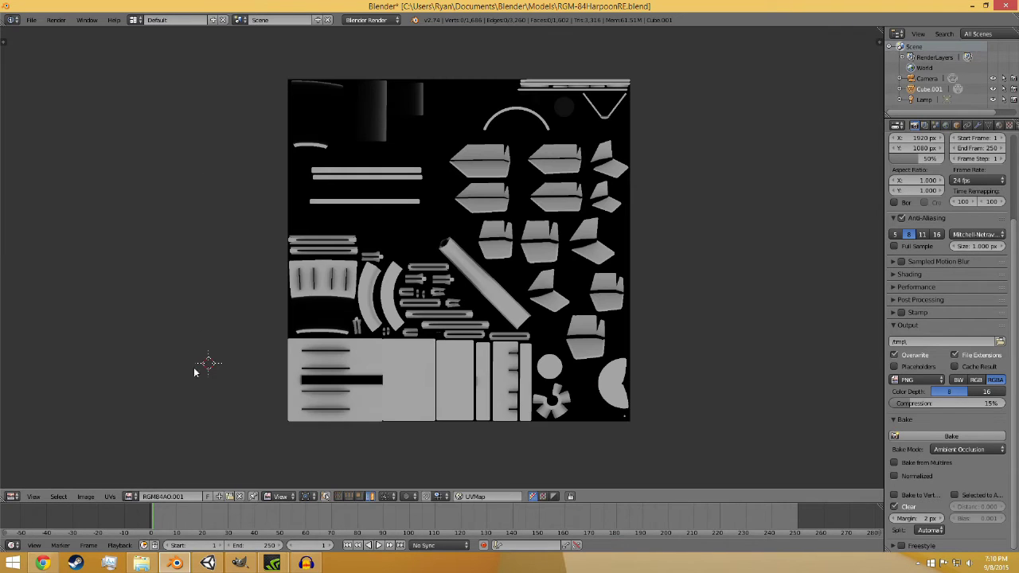
left_click(12, 494)
left_click(46, 482)
scroll(427, 352, "up", 4)
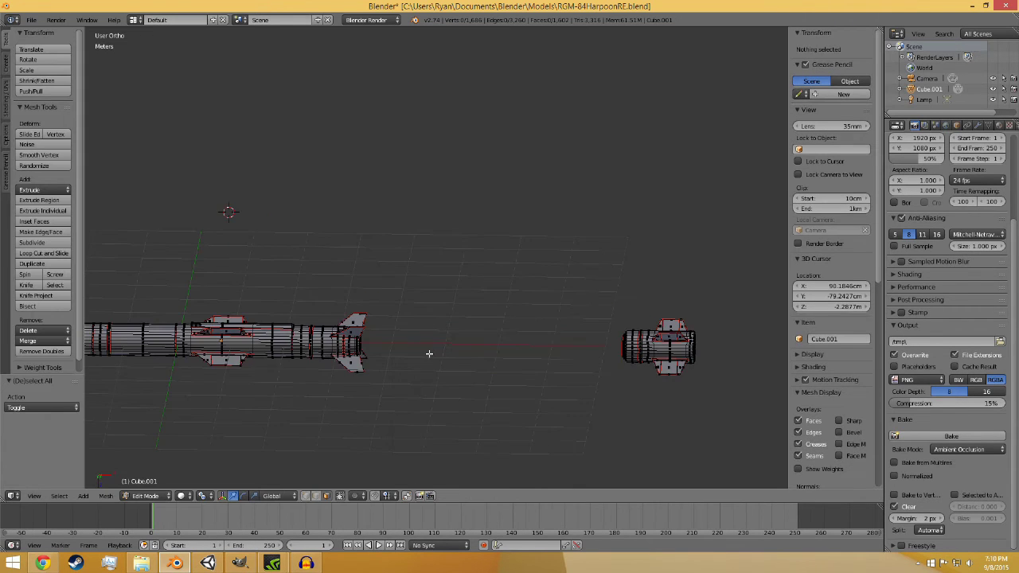
Step: Switch the missile mesh to Object Mode and save the Blender file over the existing one
left_click(145, 495)
left_click(159, 483)
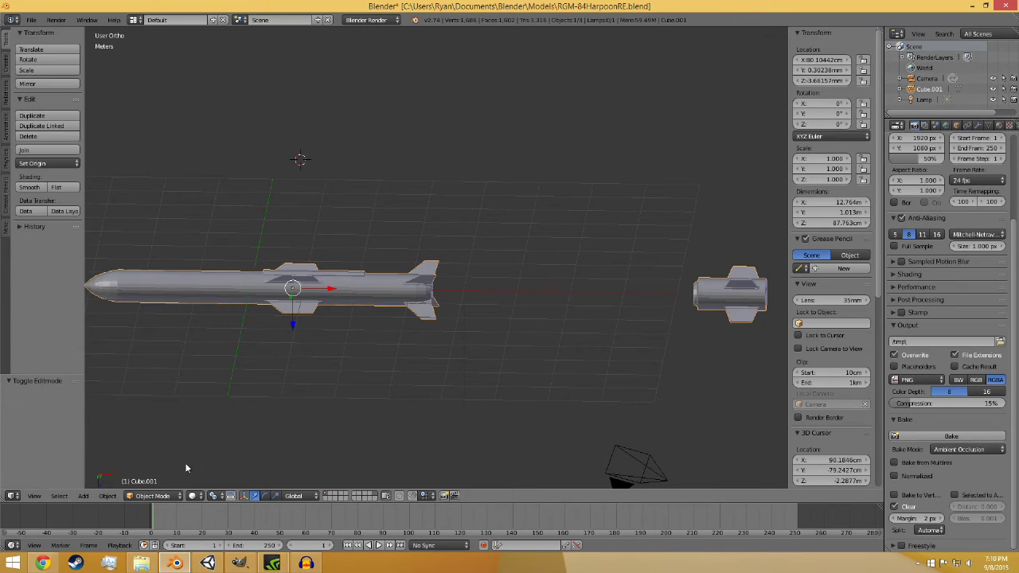
key("ctrl+s")
left_click(353, 347)
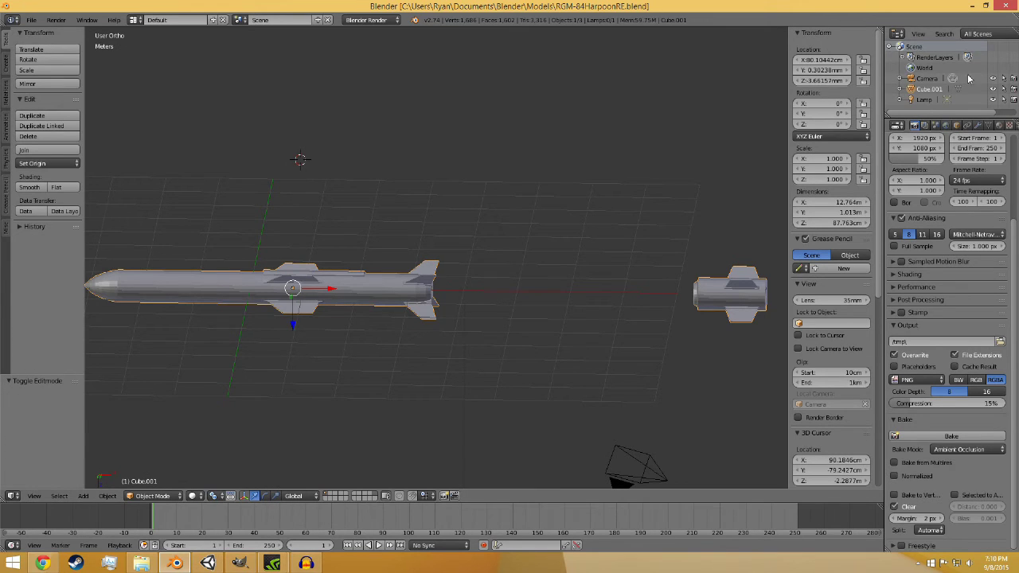
Step: Add a new material to the missile mesh and open its texture slots
left_click(990, 127)
left_click(999, 127)
left_click(926, 198)
left_click(1008, 127)
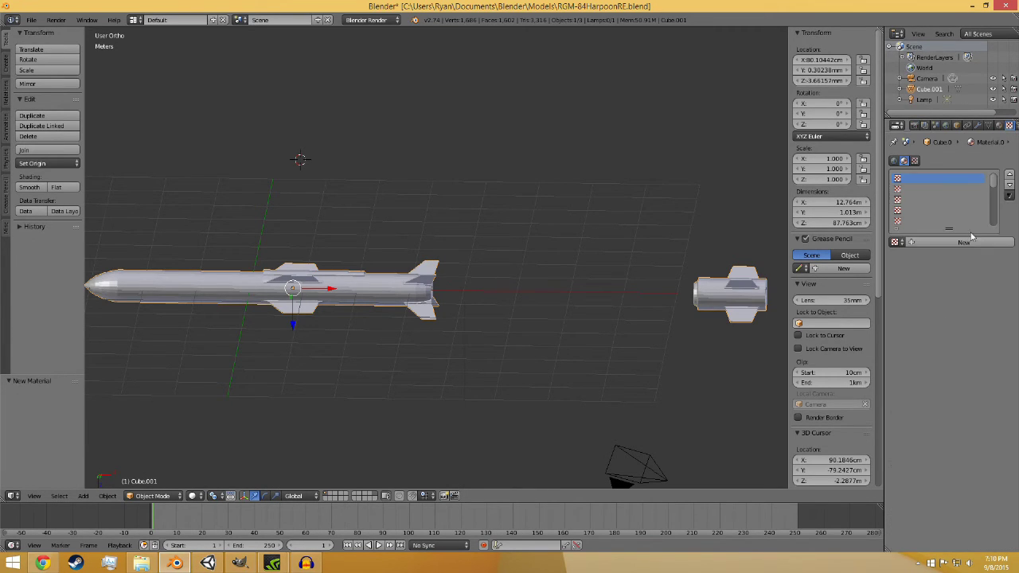
Step: Create a new image texture in the material's first slot and load RGM84AOX.png from the Models folder
left_click(969, 235)
left_click(973, 427)
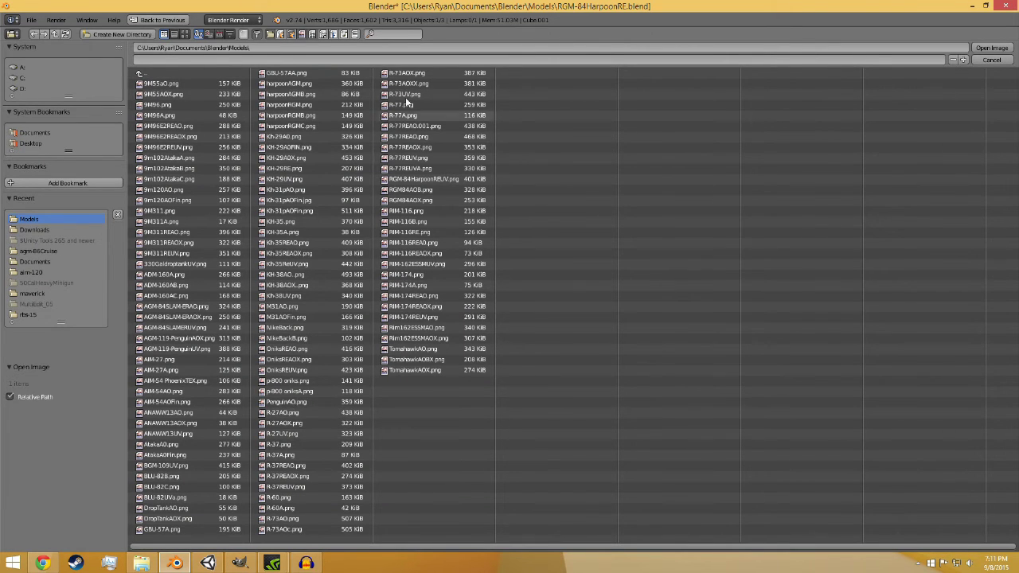
left_click(446, 200)
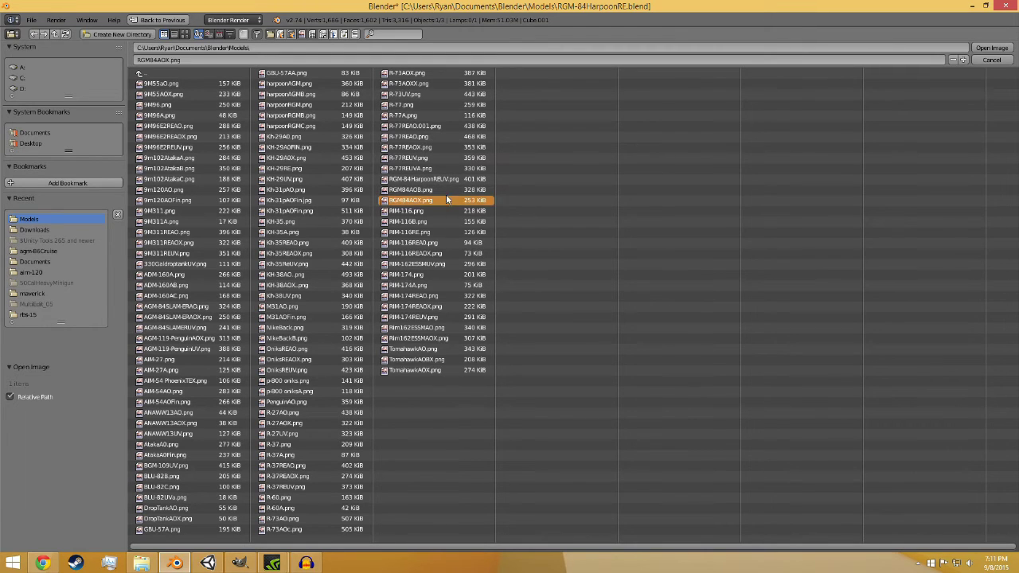
left_click(992, 48)
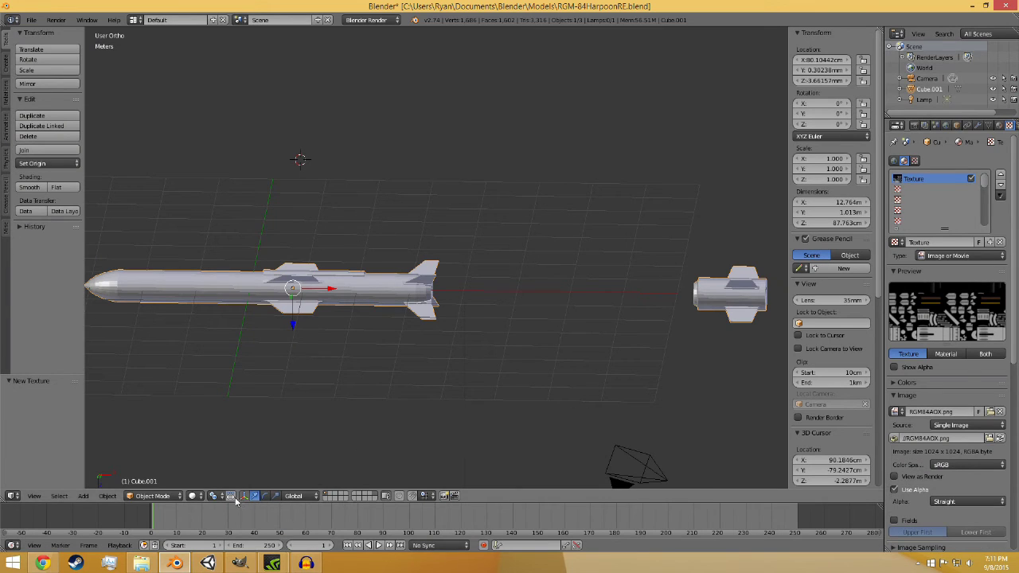
Step: Set the viewport shading to Texture to display the missile with its painted image
key("KP_1")
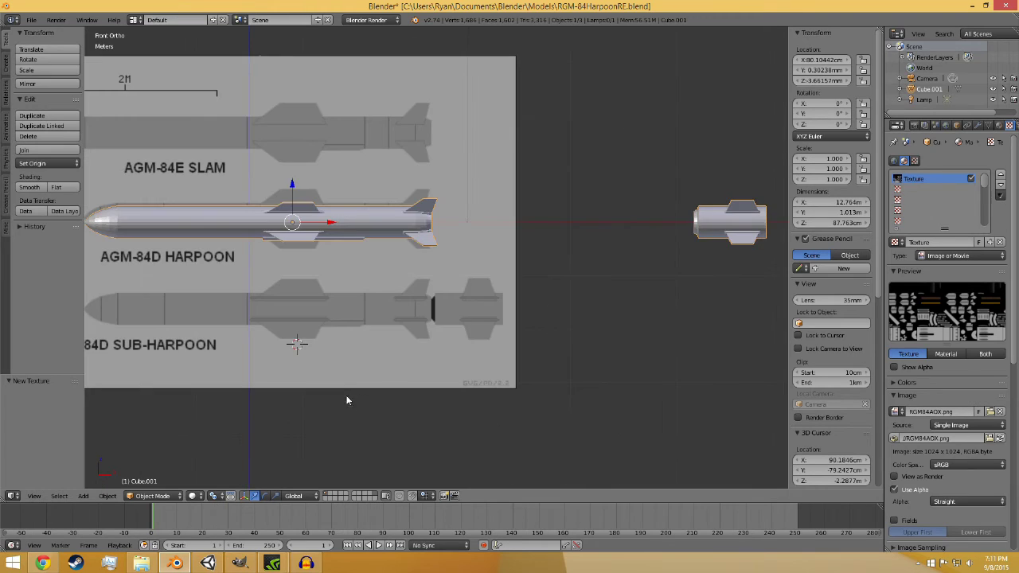
scroll(347, 403, "up", 4)
middle_click_drag(421, 375, 267, 487)
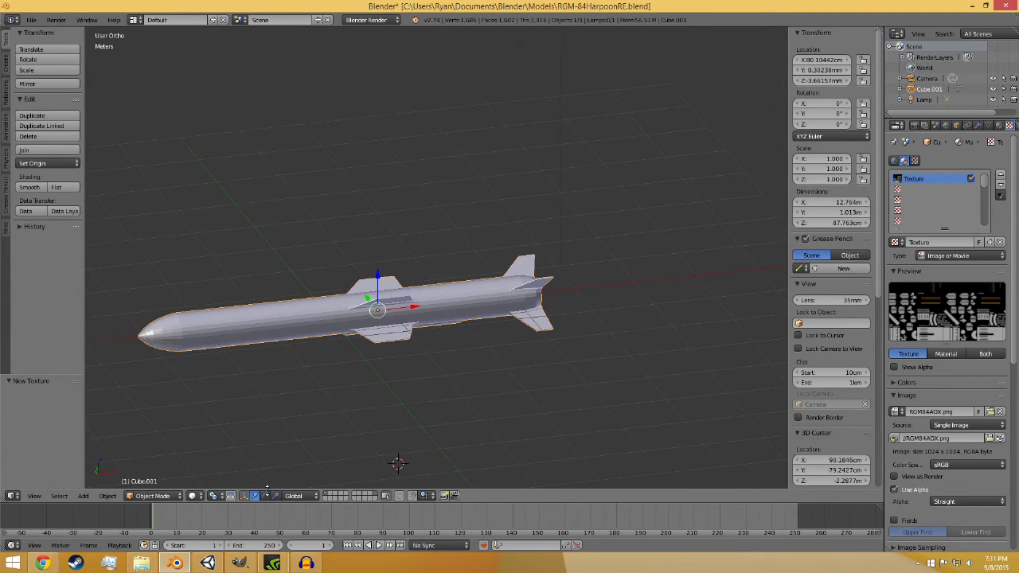
left_click(214, 497)
left_click(208, 448)
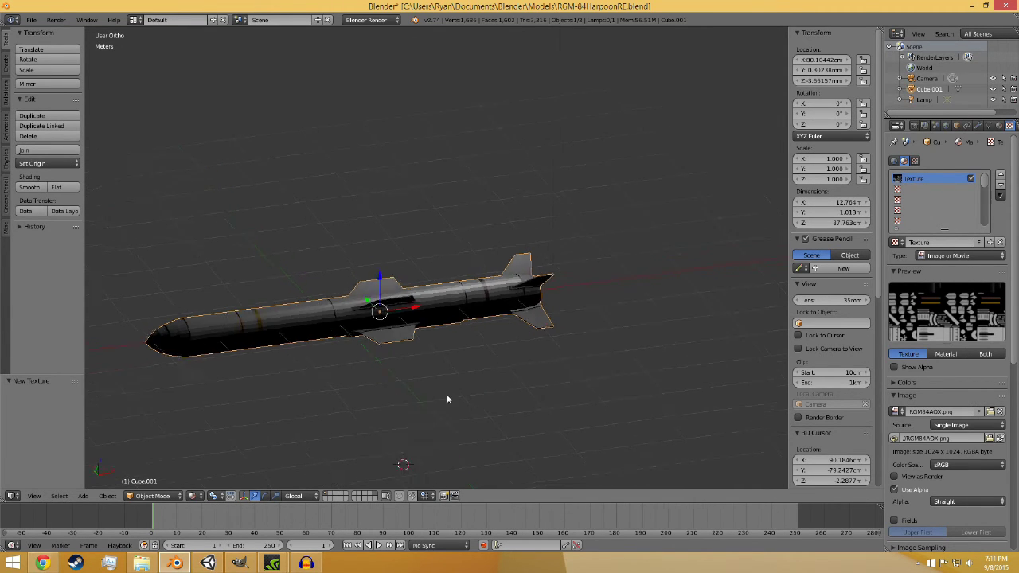
Step: Examine the texture on the missile body, the tail fins and the separate booster from several angles
middle_click_drag(447, 399, 251, 385)
scroll(227, 398, "up", 2)
middle_click_drag(188, 418, 418, 361, "shift")
scroll(418, 362, "up", 4)
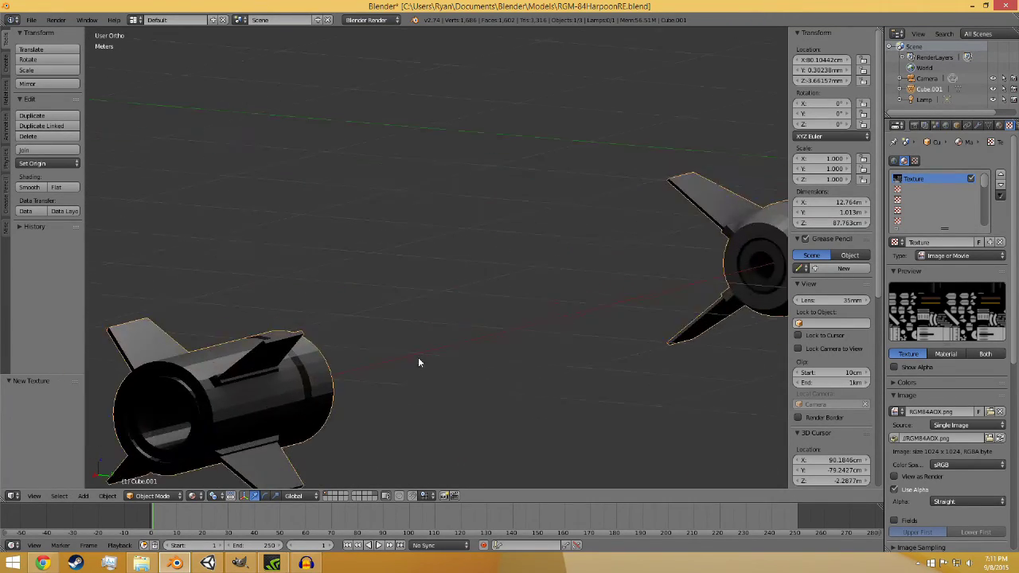
middle_click_drag(295, 403, 525, 330, "shift")
scroll(524, 332, "up", 3)
scroll(387, 383, "down", 4)
middle_click_drag(387, 383, 544, 344)
scroll(429, 379, "down", 7)
scroll(544, 344, "up", 3)
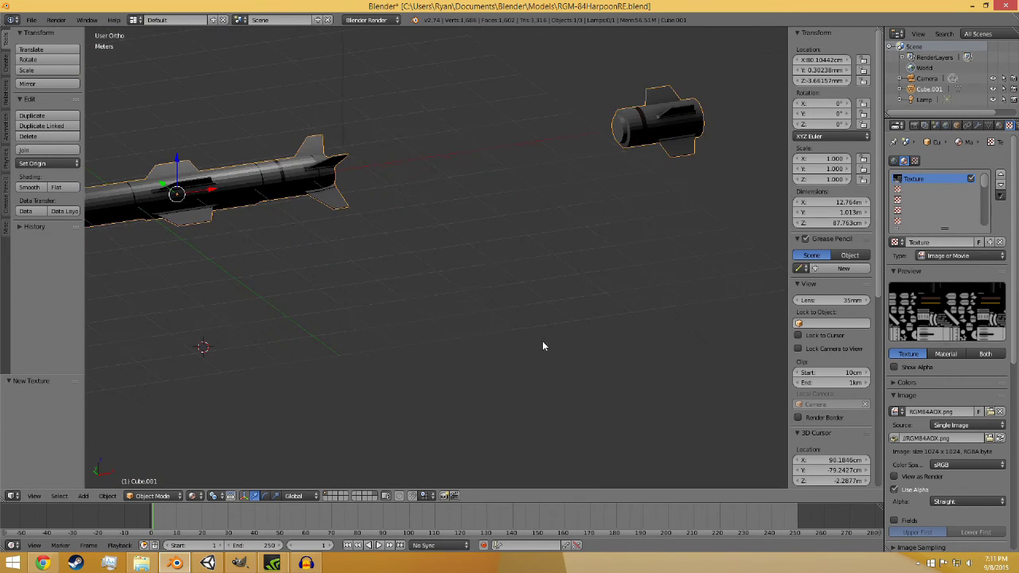
middle_click_drag(574, 261, 502, 373, "shift")
middle_click_drag(336, 368, 542, 372, "shift")
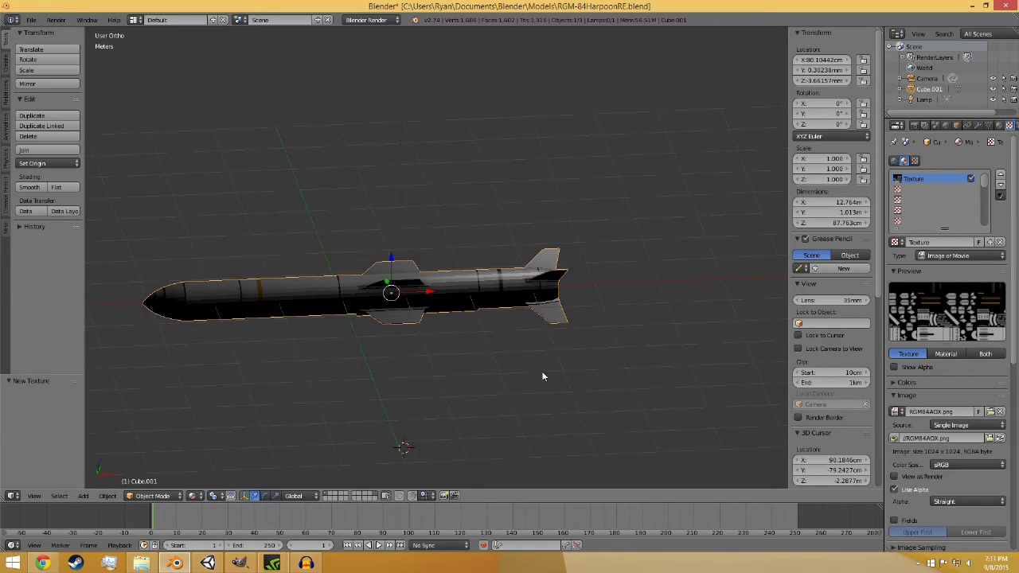
scroll(543, 377, "up", 3)
Step: Save the textured model over RGM-84HarpoonRE.blend, keeping the missile in Object Mode
key("ctrl+s")
left_click(163, 496)
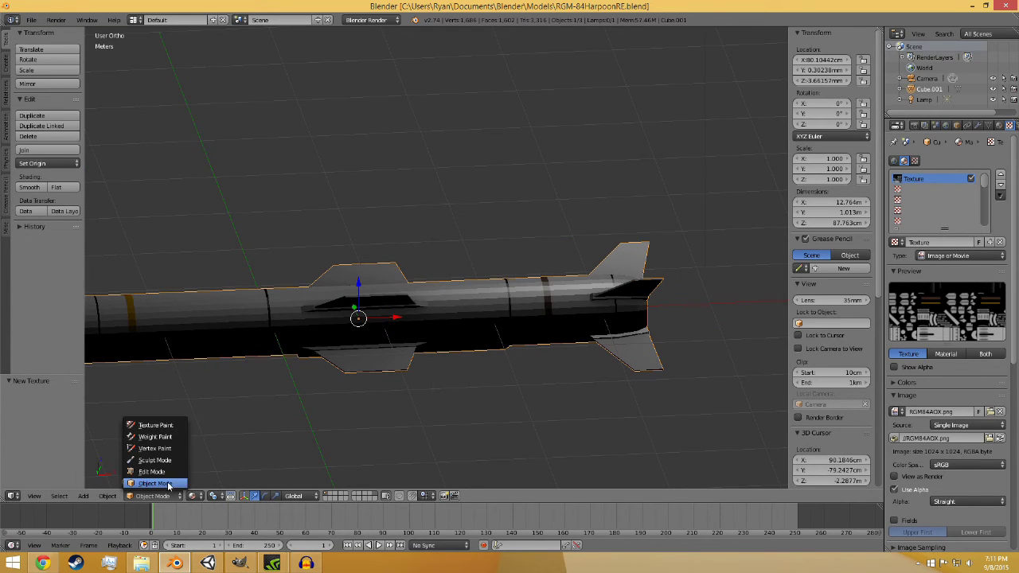
left_click(163, 483)
scroll(404, 379, "down", 4)
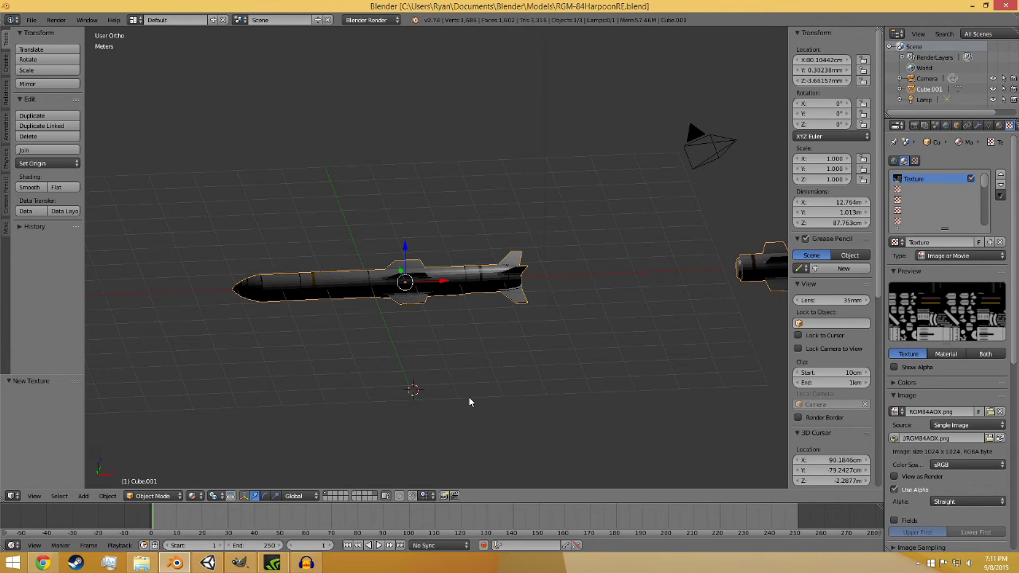
scroll(447, 358, "down", 3)
key("ctrl+q")
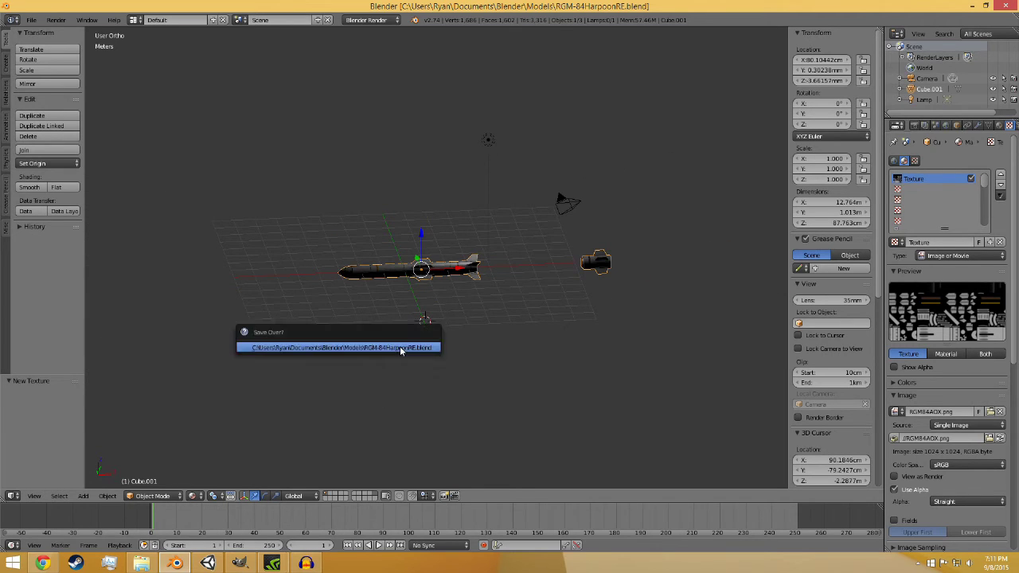
Step: Switch to GIMP and save the layered image RGM84AOB.xcf again
left_click(239, 563)
key("ctrl+s")
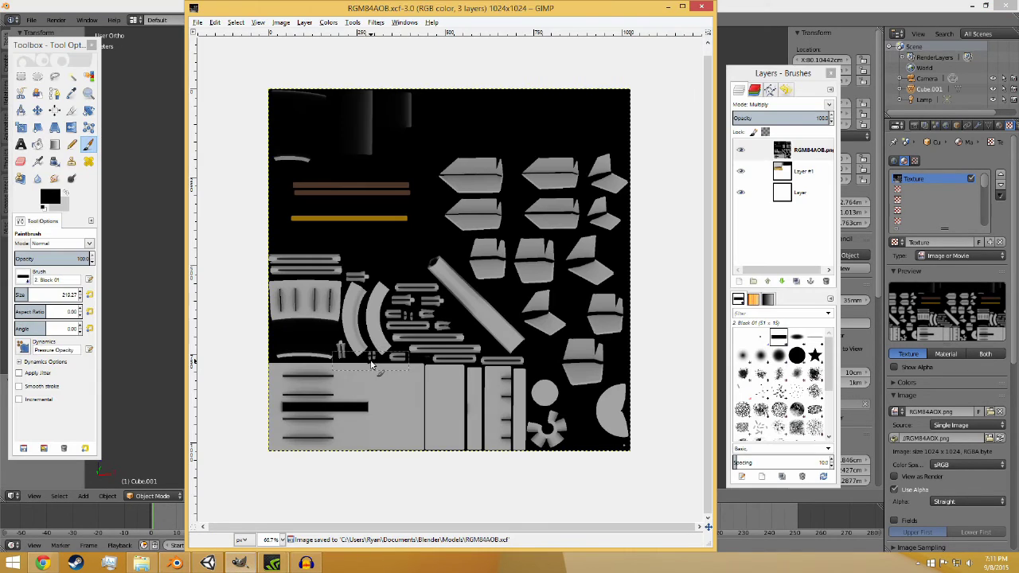
left_click(198, 23)
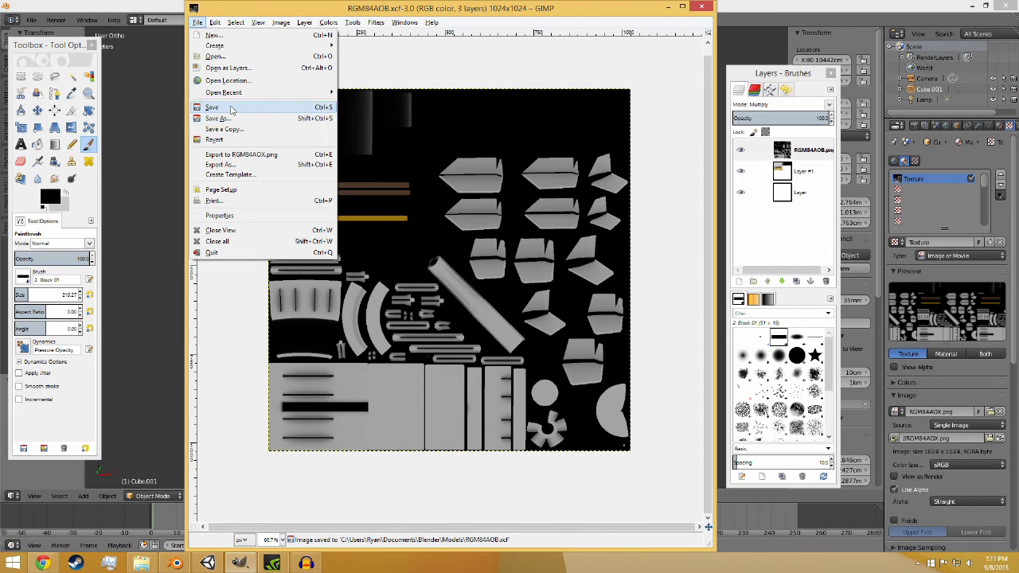
left_click(266, 106)
Step: Close the texture image and quit GIMP to return to Blender
left_click(701, 6)
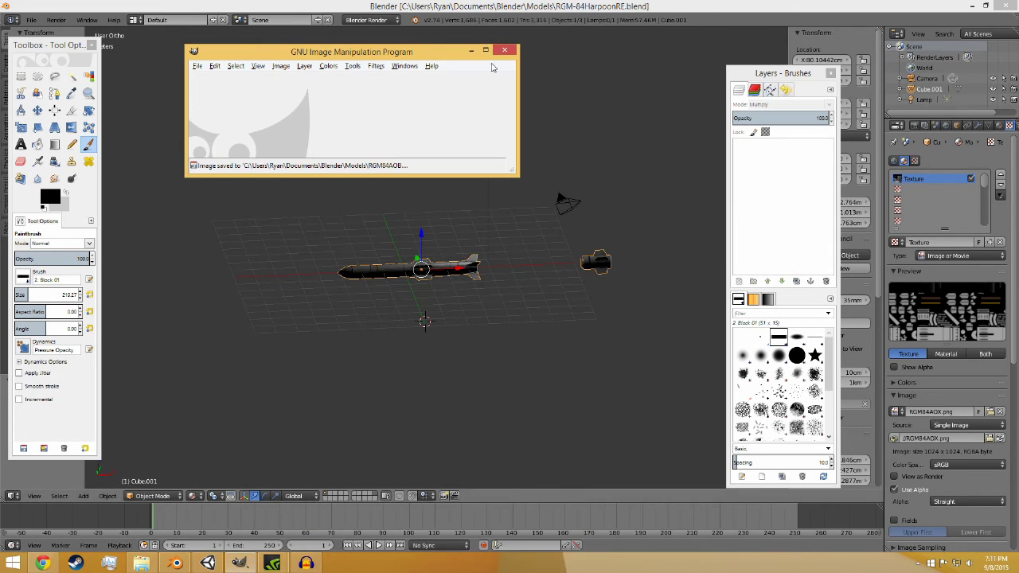
left_click(499, 52)
scroll(514, 291, "up", 4)
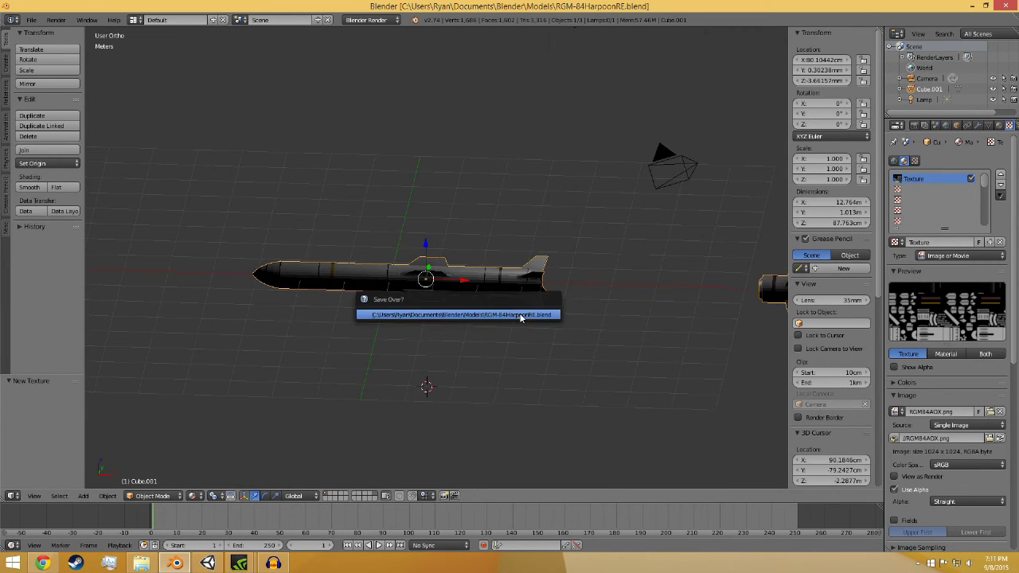